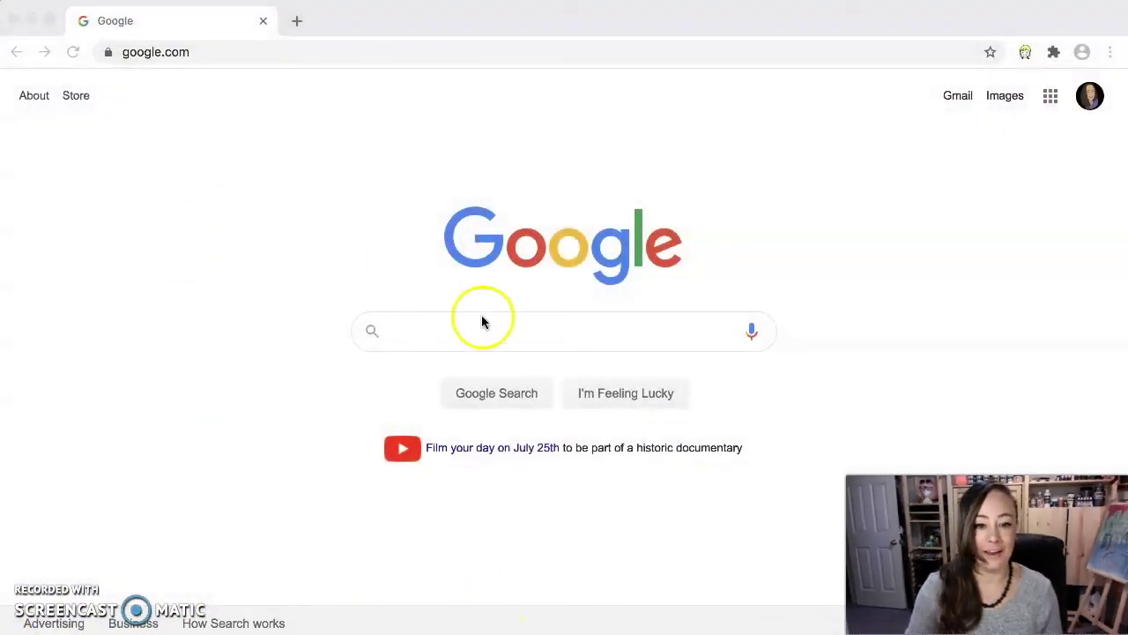
- Activate the Chrome window and put the cursor in the Google search box
{"action": "left_click", "coordinate": [425, 333]}
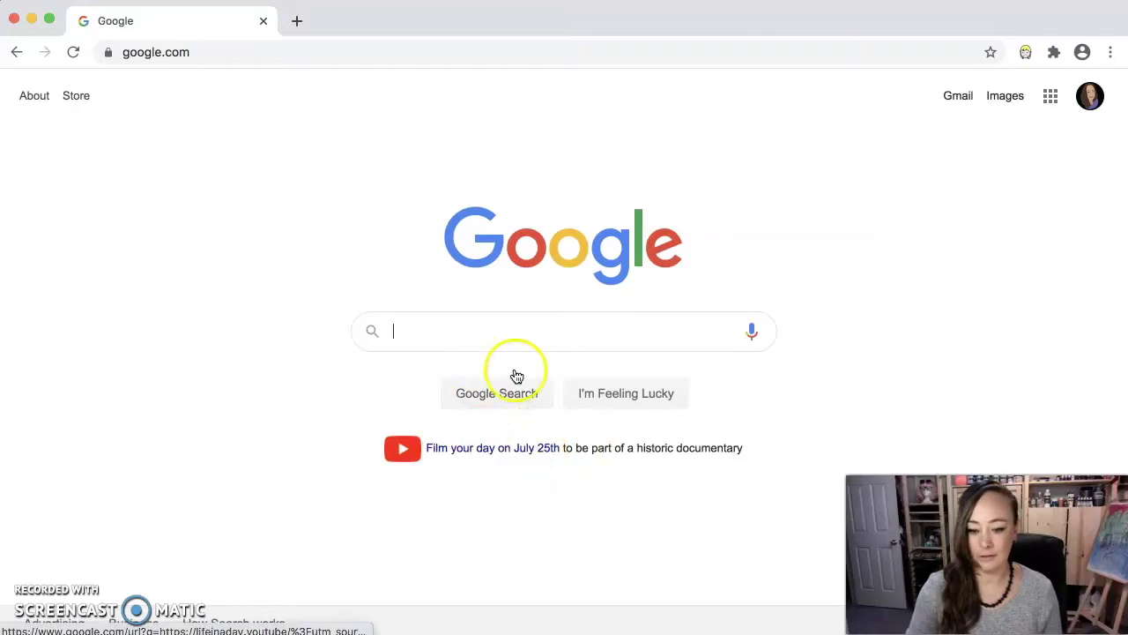
{"action": "left_click", "coordinate": [446, 328]}
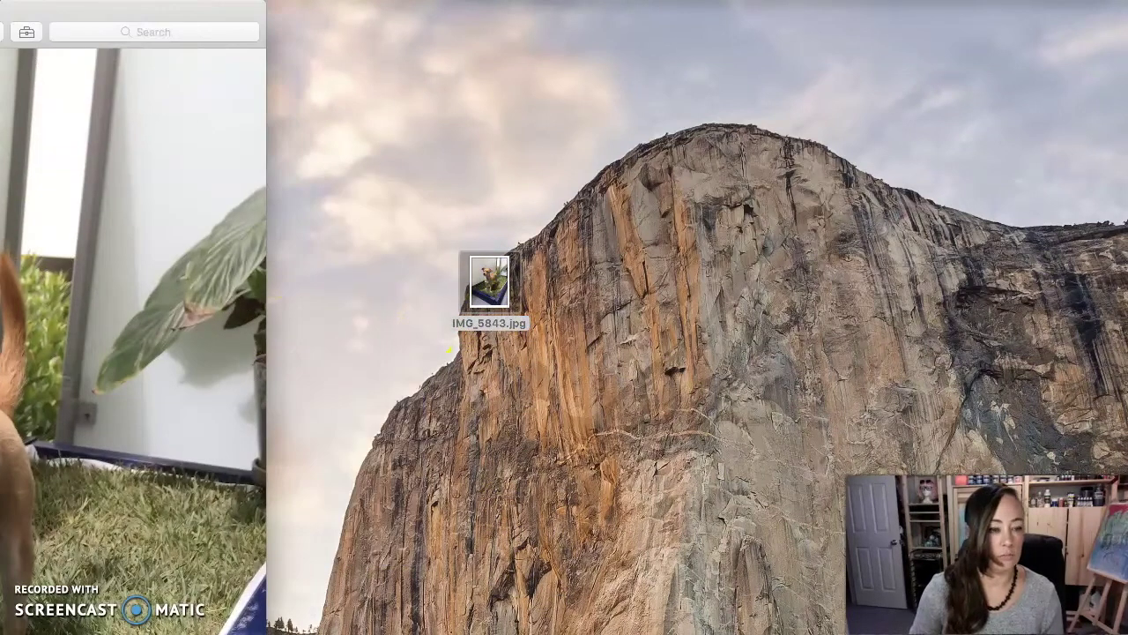
- Center the IMG_5843.jpg Preview window and resize it so the whole dog photo shows
{"action": "left_click_drag", "start_coordinate": [9, 18], "coordinate": [714, 31]}
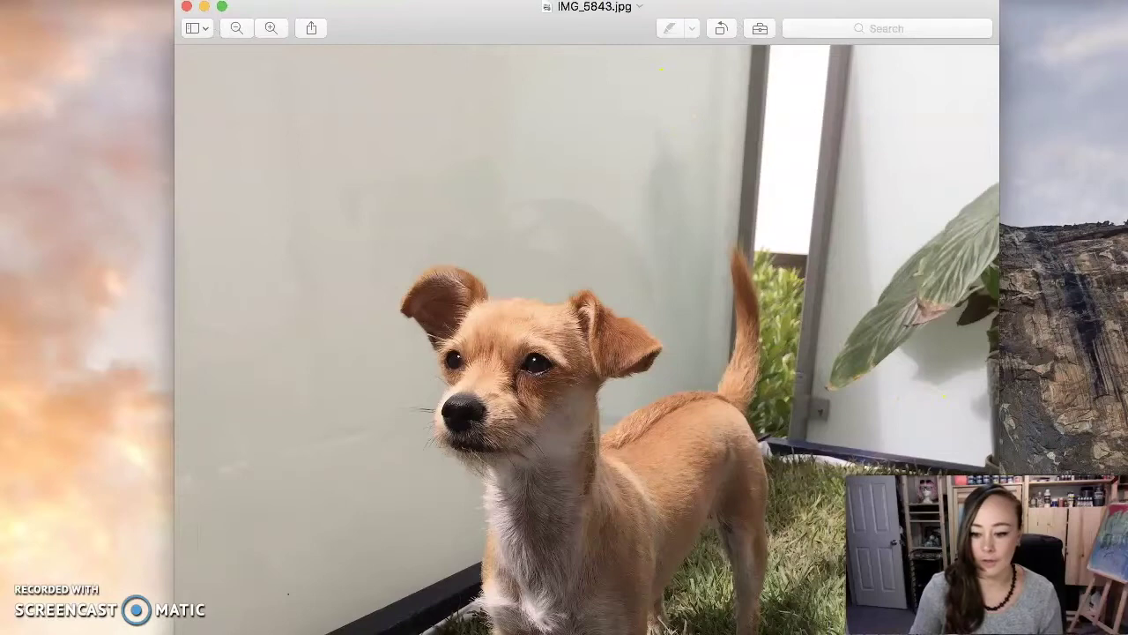
{"action": "left_click_drag", "start_coordinate": [999, 605], "coordinate": [783, 611]}
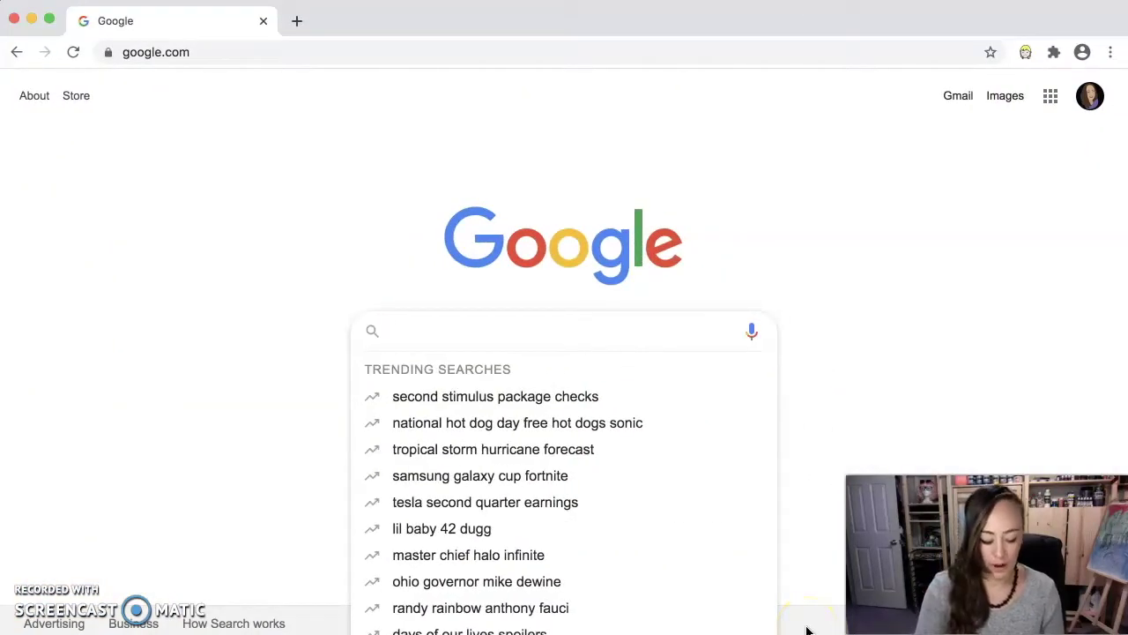
- Search Google for 'horse' and switch to the Images results
{"action": "type", "text": "hor"}
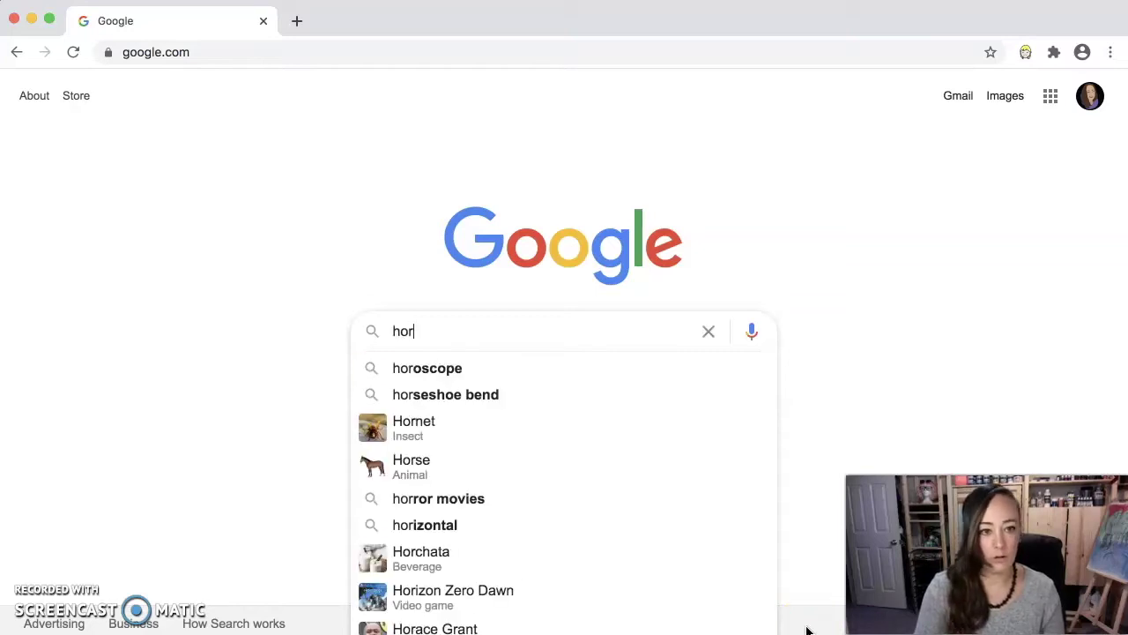
{"action": "type", "text": "se"}
{"action": "key", "text": "Return"}
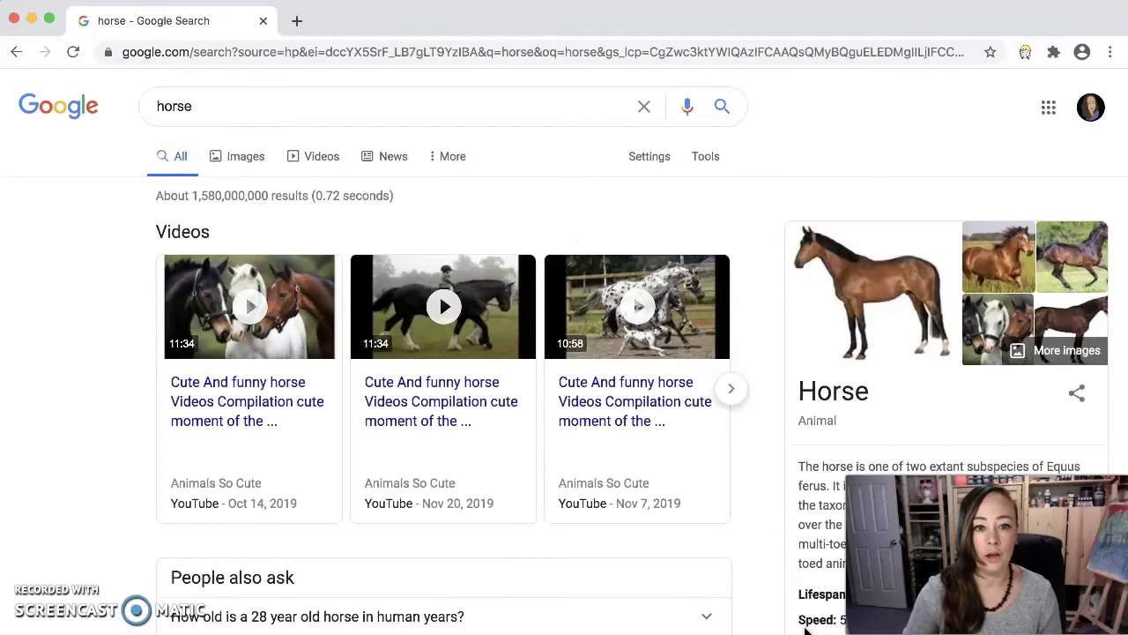
{"action": "left_click", "coordinate": [242, 164]}
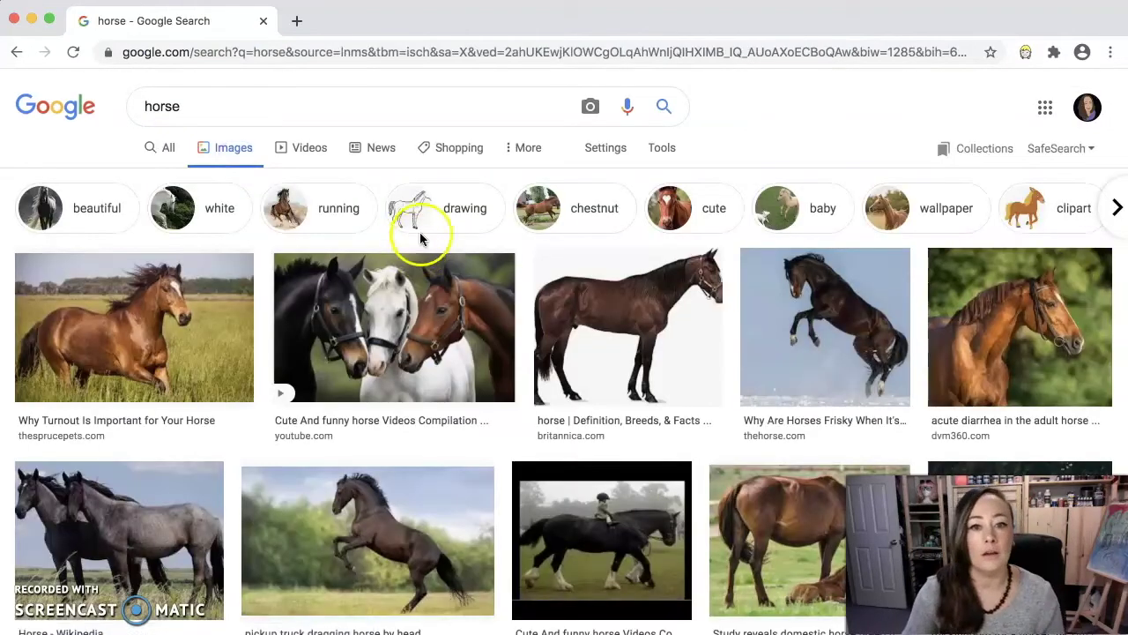
- Filter the horse images by usage rights to Labeled for reuse
{"action": "left_click", "coordinate": [663, 150]}
{"action": "left_click", "coordinate": [277, 180]}
{"action": "left_click", "coordinate": [326, 257]}
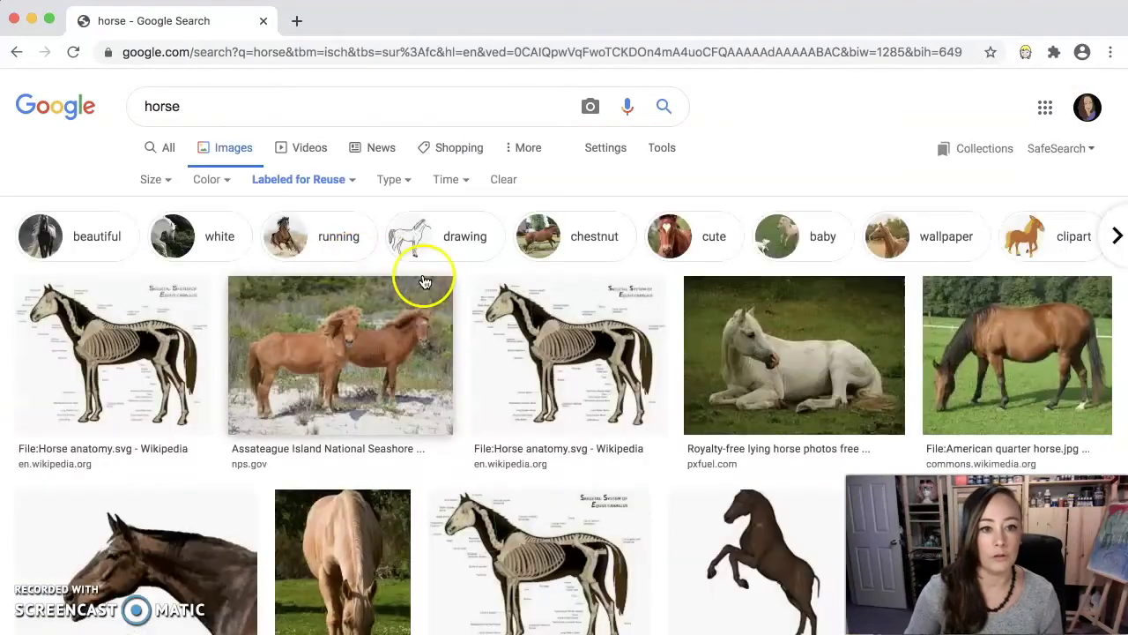
{"action": "scroll", "coordinate": [409, 511], "scroll_direction": "down", "scroll_amount": 3}
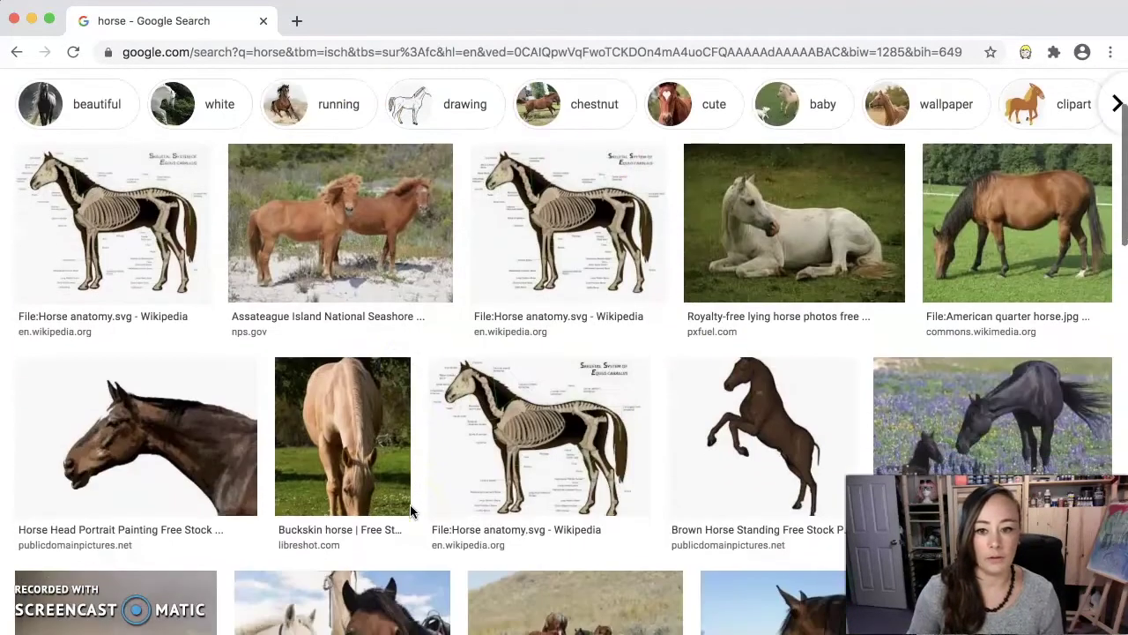
{"action": "scroll", "coordinate": [405, 494], "scroll_direction": "up", "scroll_amount": 2}
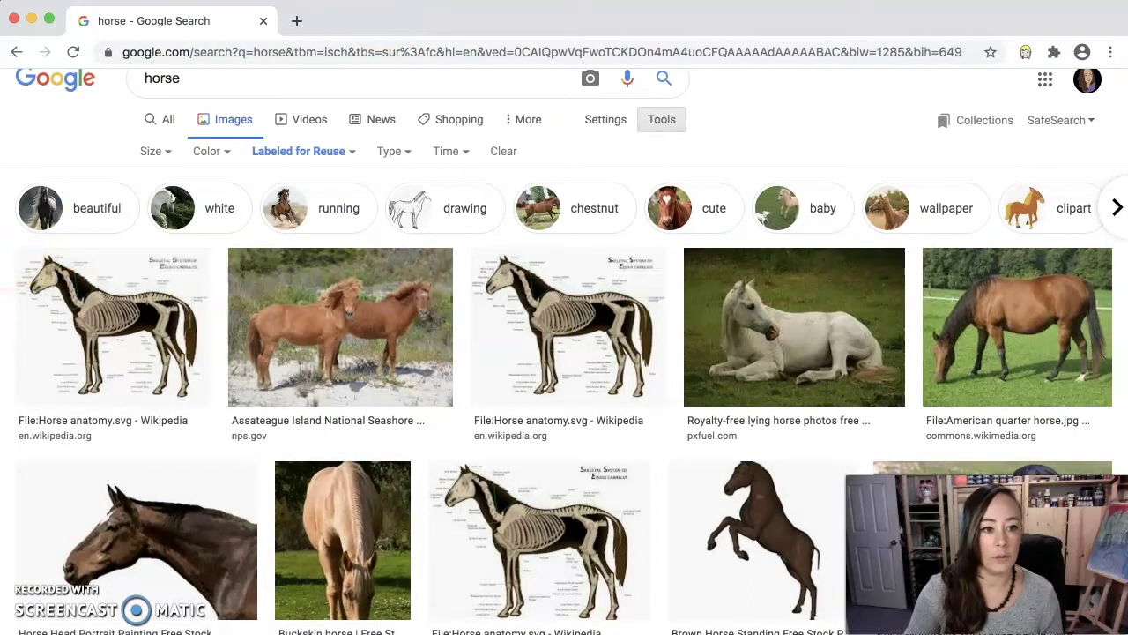
- Place Chrome beside the dog photo and open the Assateague Island ponies image preview
{"action": "left_click_drag", "start_coordinate": [411, 10], "coordinate": [902, 18]}
{"action": "left_click_drag", "start_coordinate": [396, 21], "coordinate": [36, 9]}
{"action": "left_click_drag", "start_coordinate": [899, 20], "coordinate": [614, 7]}
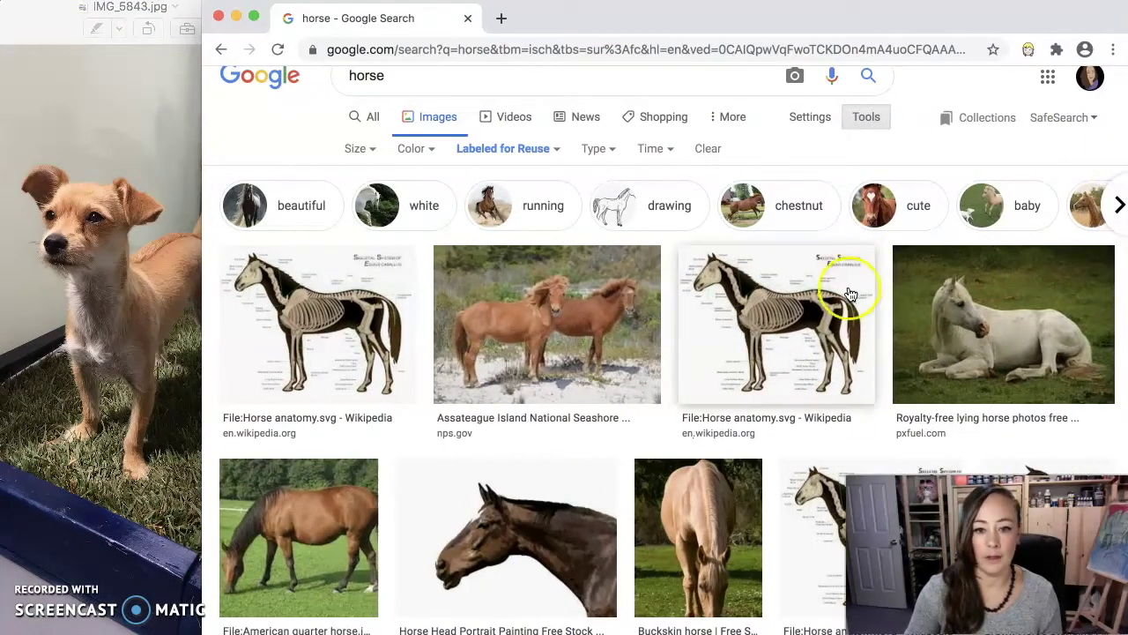
{"action": "left_click_drag", "start_coordinate": [201, 344], "coordinate": [231, 339]}
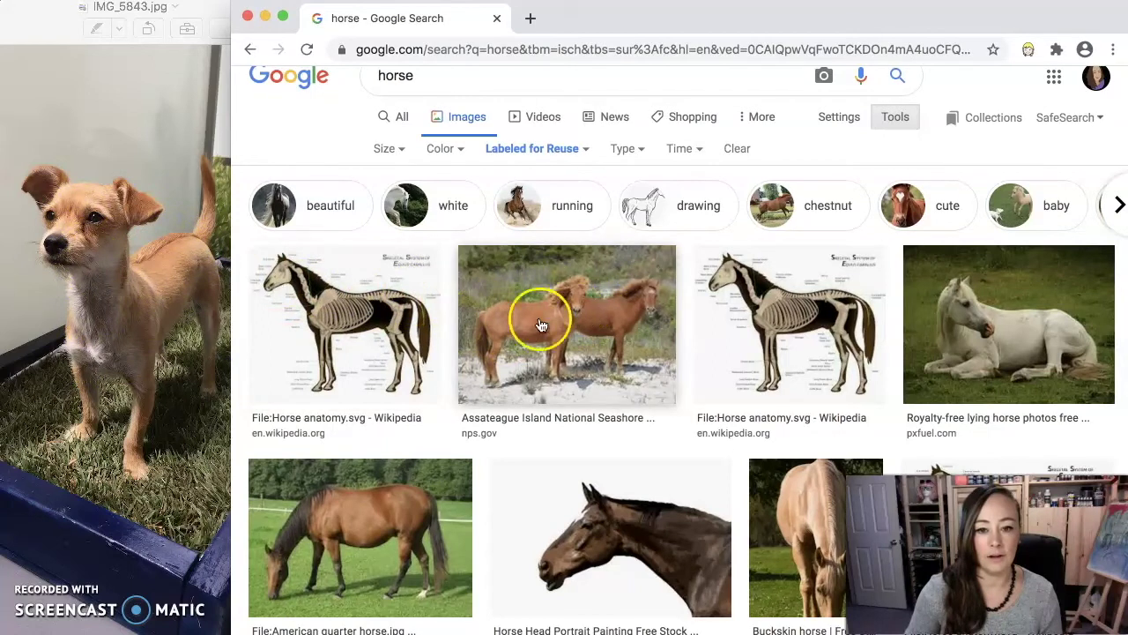
{"action": "left_click", "coordinate": [584, 307]}
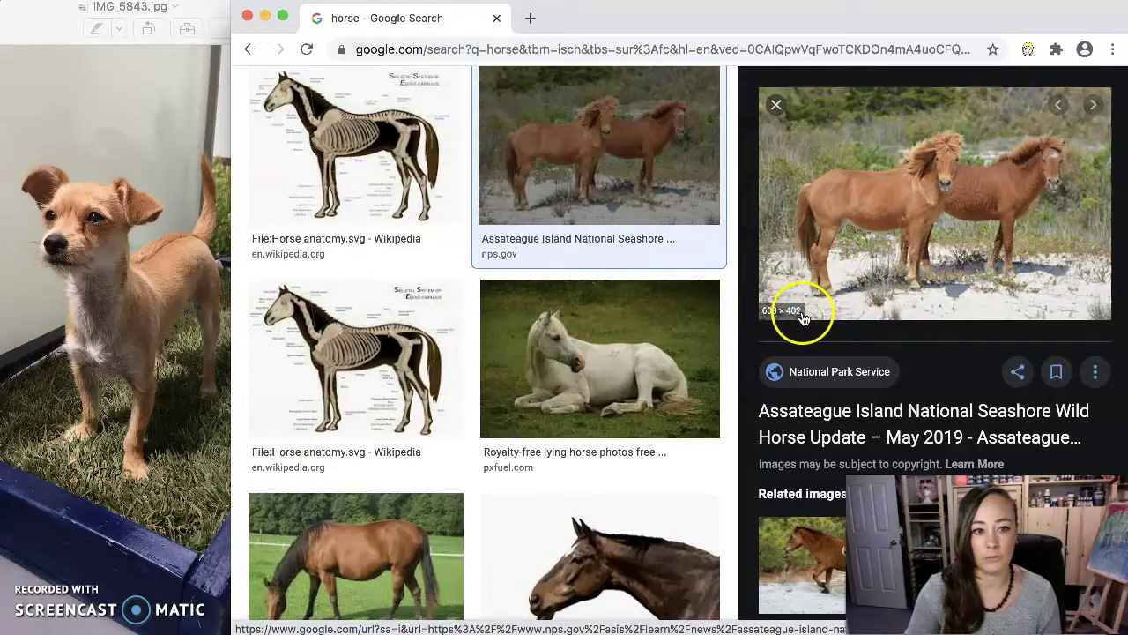
- Check the dog photo's name and location details, then minimize its window
{"action": "left_click", "coordinate": [107, 451]}
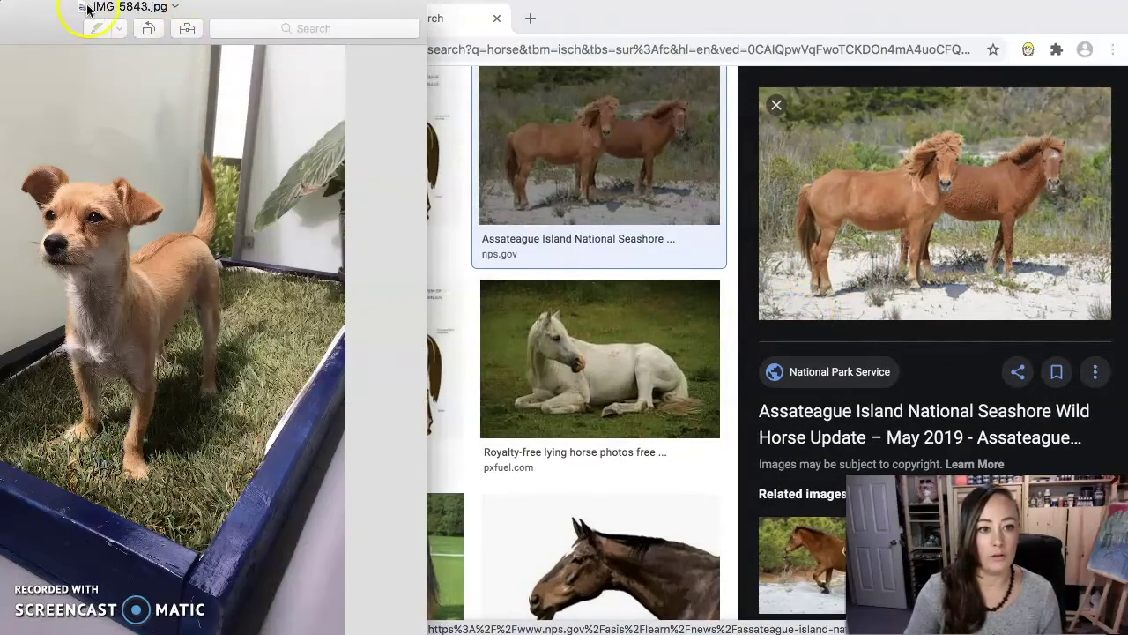
{"action": "left_click", "coordinate": [175, 7]}
{"action": "left_click", "coordinate": [177, 7]}
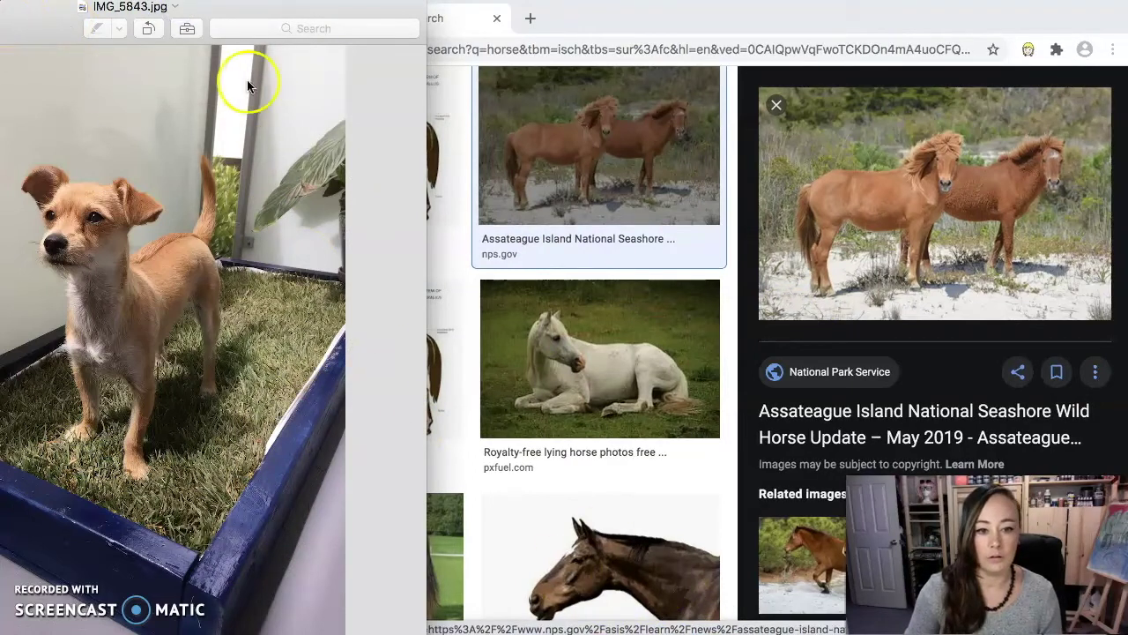
{"action": "key", "text": "super+m"}
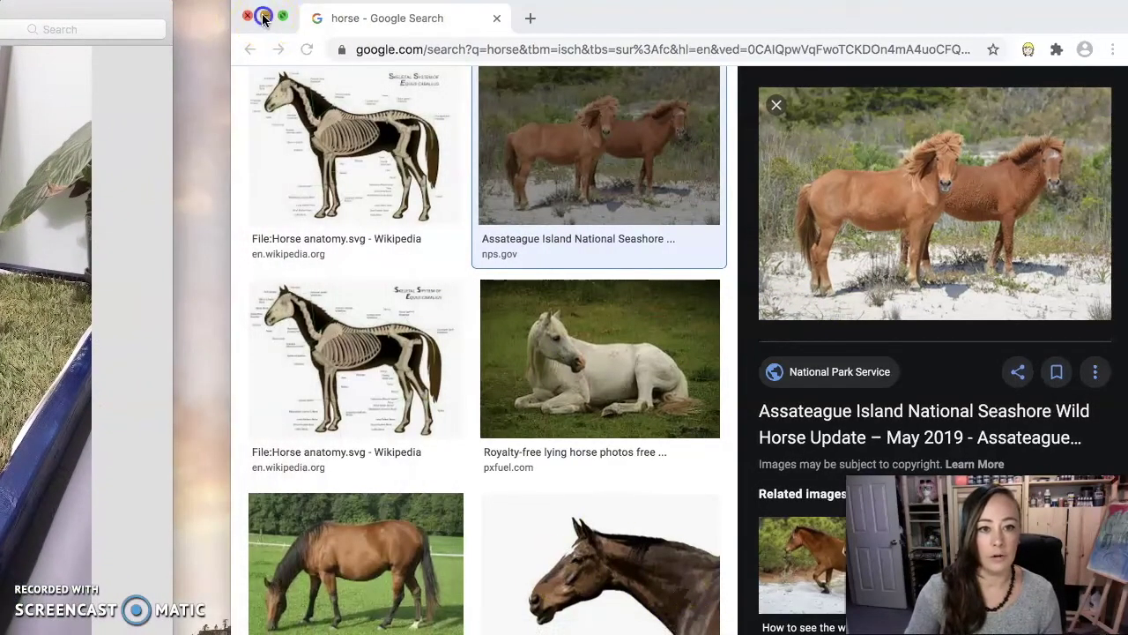
{"action": "left_click", "coordinate": [263, 17]}
{"action": "right_click", "coordinate": [490, 283]}
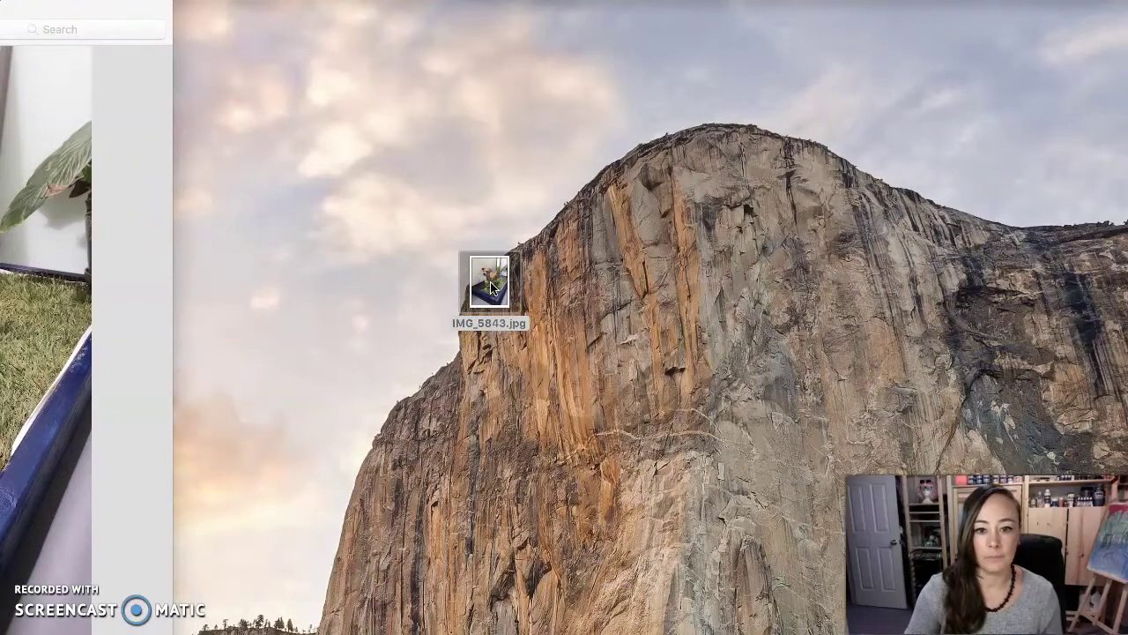
{"action": "right_click", "coordinate": [491, 288]}
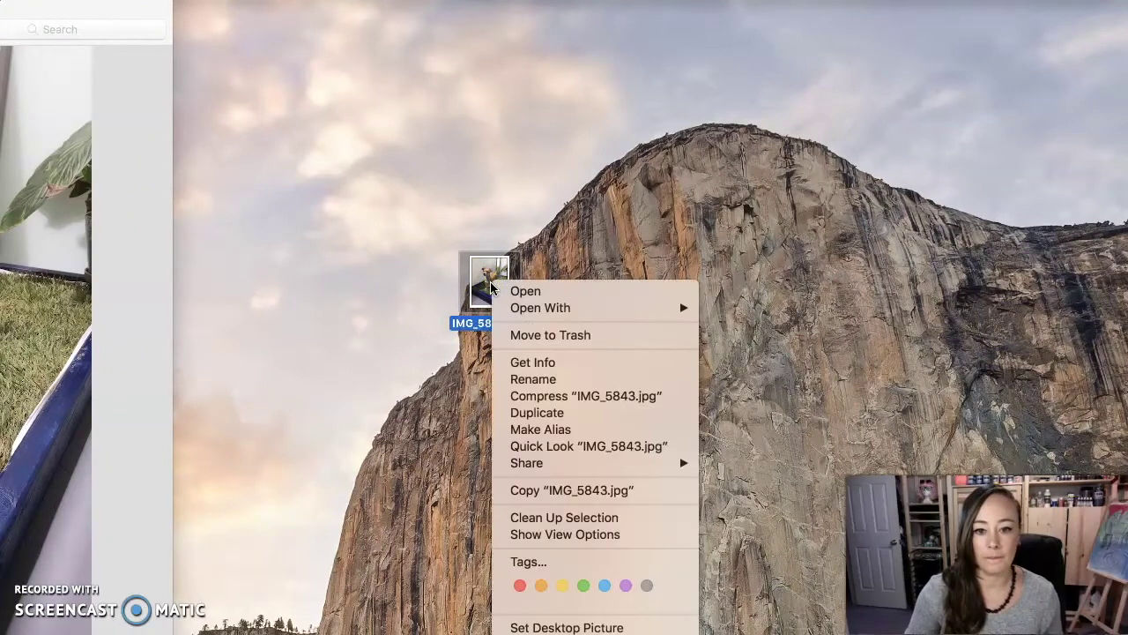
{"action": "left_click", "coordinate": [576, 358]}
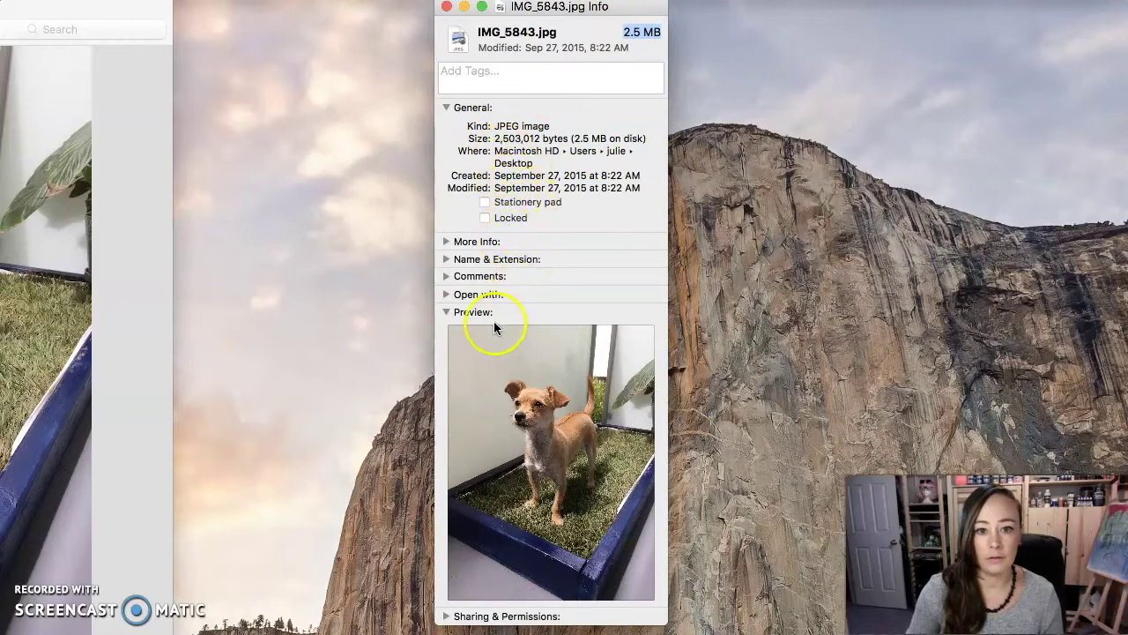
{"action": "left_click", "coordinate": [445, 242]}
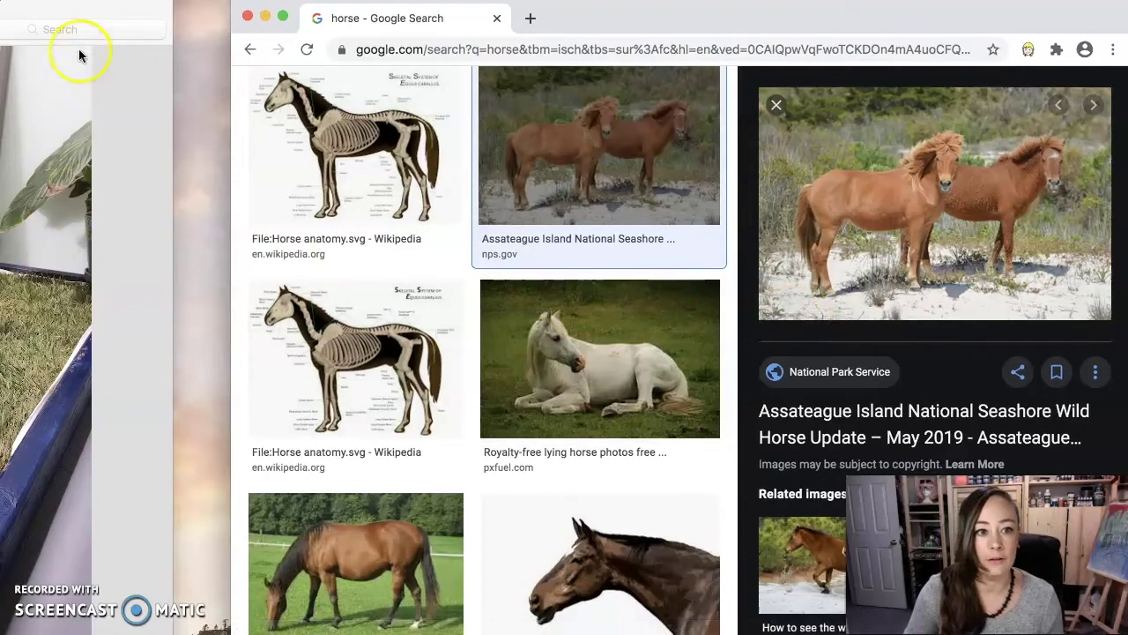
- Open the Assateague ponies source article on nps.gov in a new tab
{"action": "left_click_drag", "start_coordinate": [82, 35], "coordinate": [571, 9]}
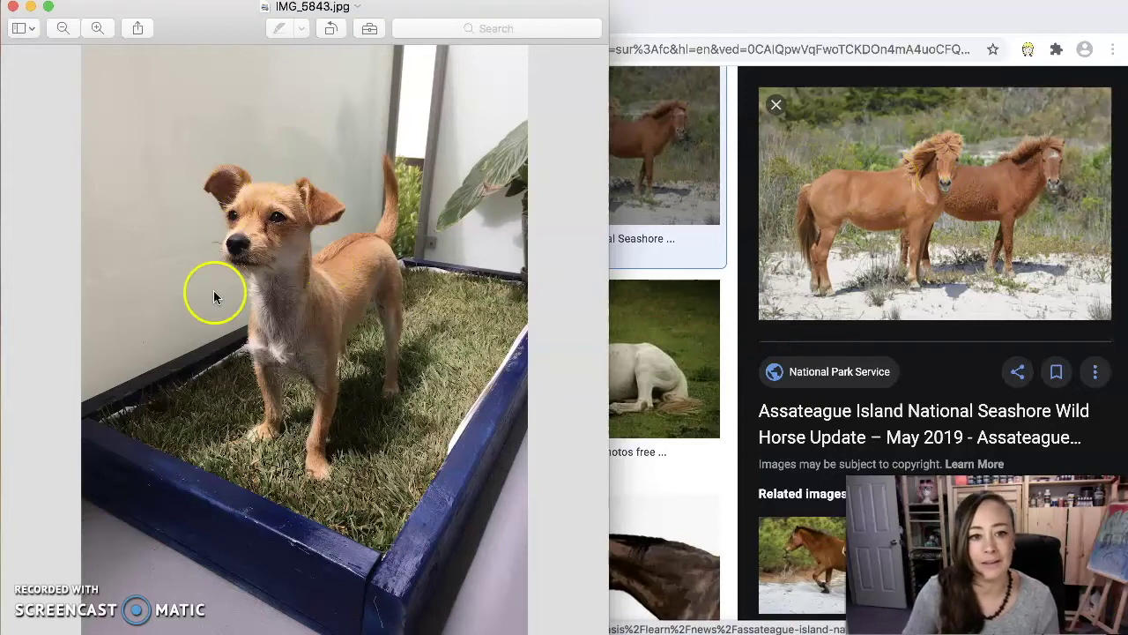
{"action": "left_click", "coordinate": [876, 408]}
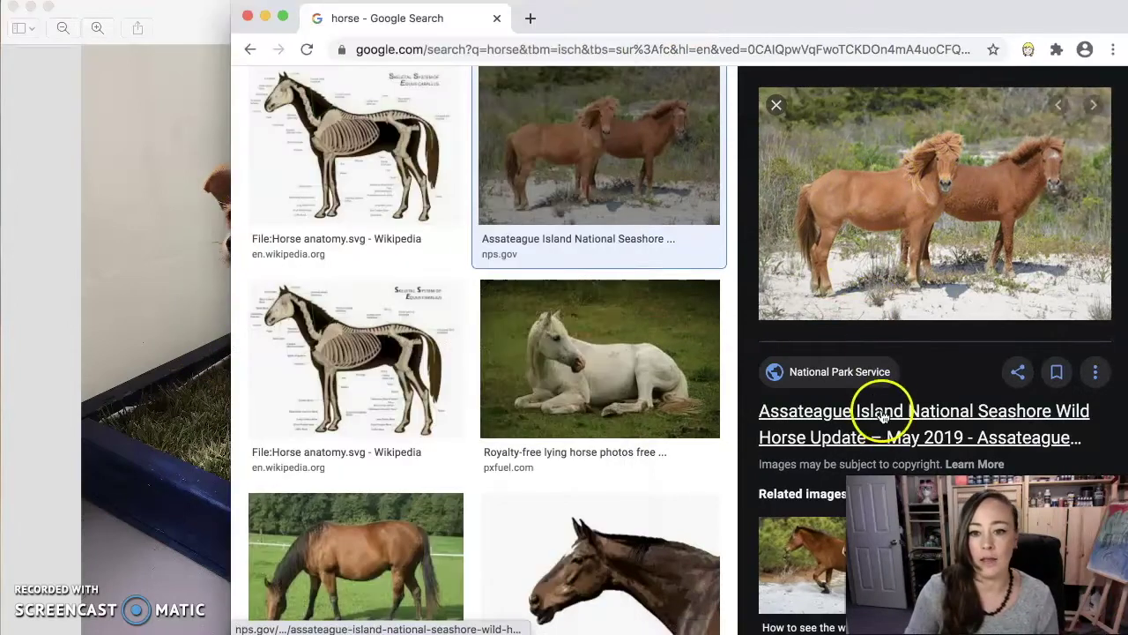
{"action": "left_click", "coordinate": [882, 418]}
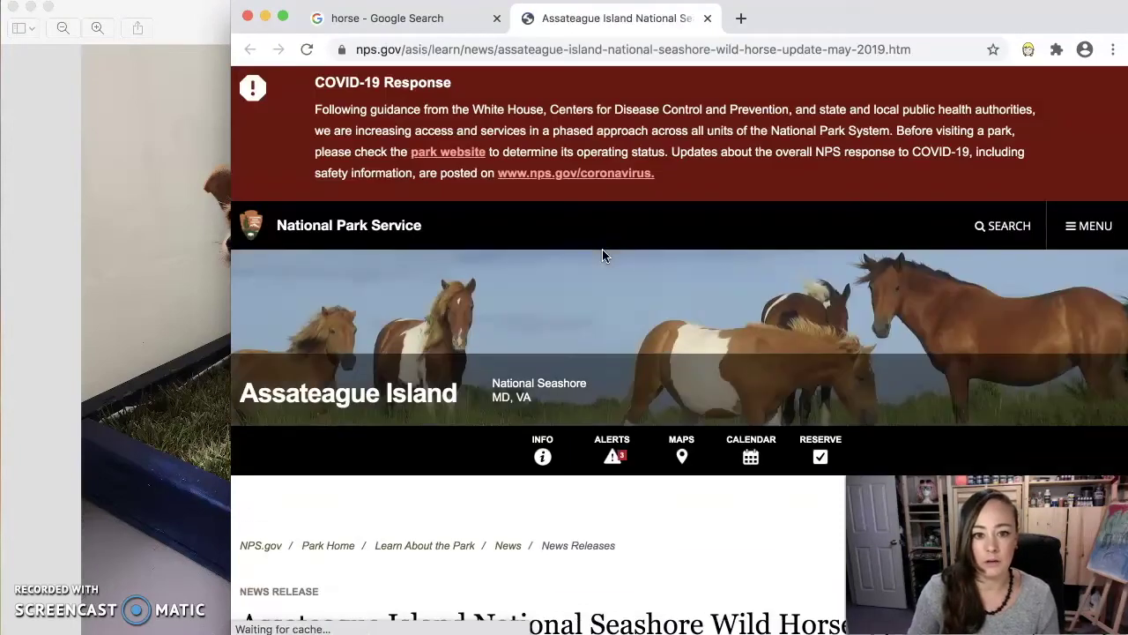
{"action": "scroll", "coordinate": [602, 254], "scroll_direction": "down", "scroll_amount": 5}
{"action": "scroll", "coordinate": [602, 255], "scroll_direction": "down", "scroll_amount": 6}
- Select the 'NPS Photo' credit caption and scroll through the article
{"action": "left_click", "coordinate": [234, 403]}
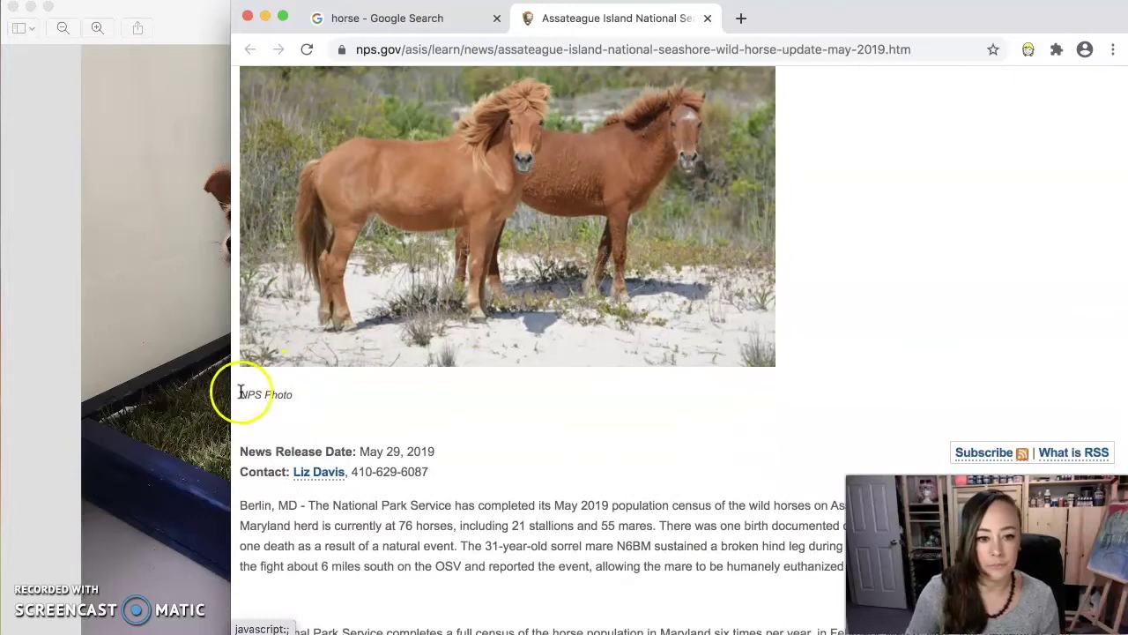
{"action": "left_click_drag", "start_coordinate": [260, 395], "coordinate": [296, 398]}
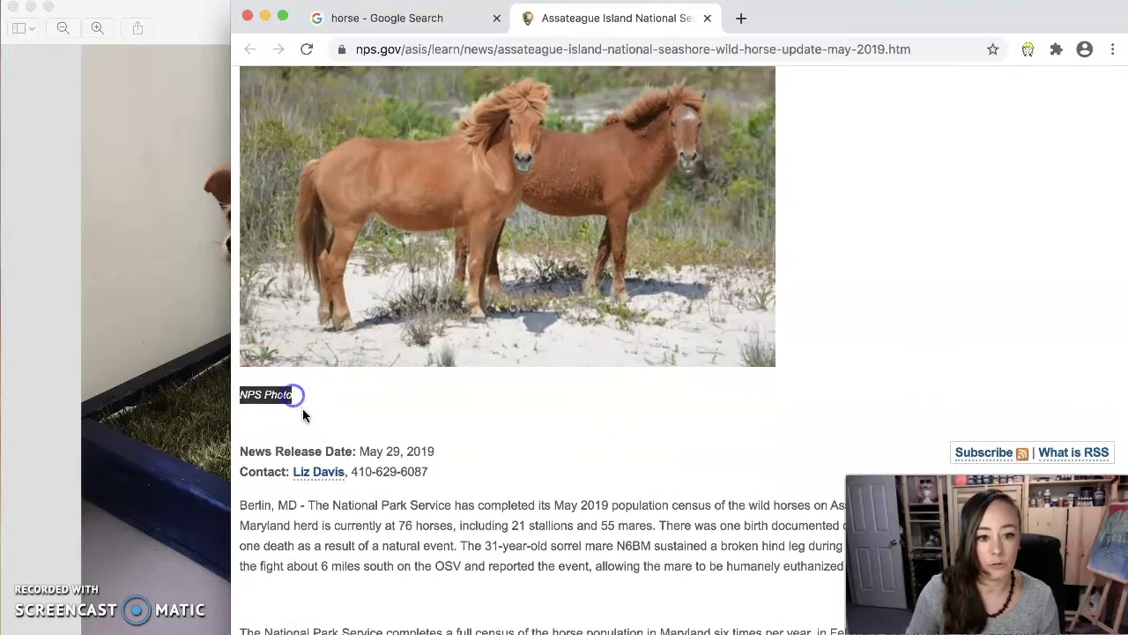
{"action": "scroll", "coordinate": [303, 411], "scroll_direction": "down", "scroll_amount": 5}
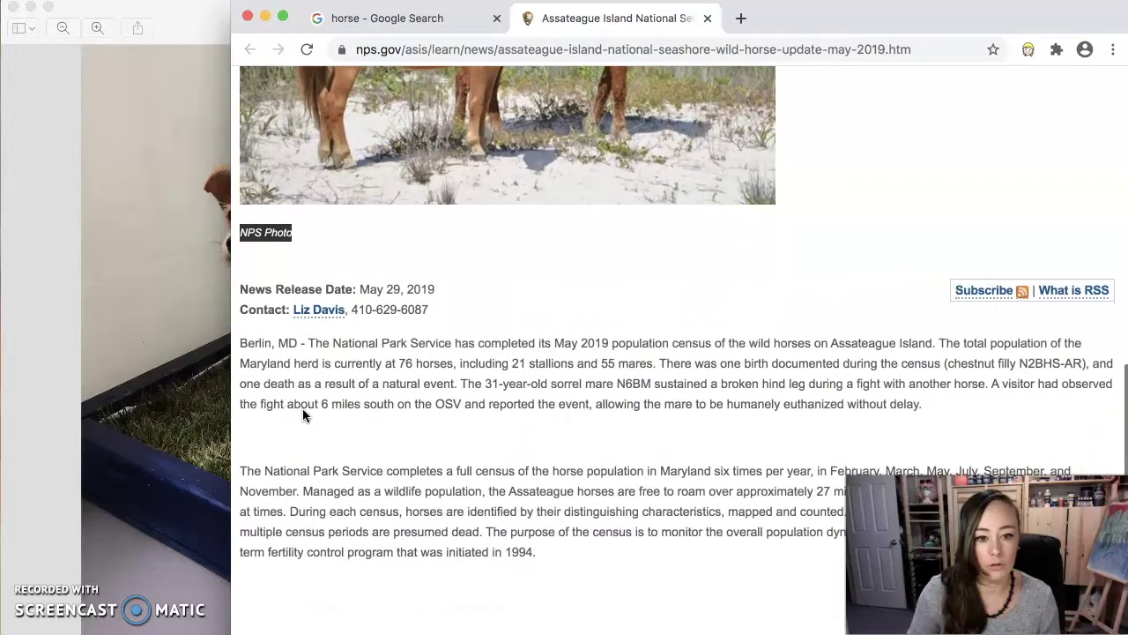
{"action": "scroll", "coordinate": [302, 408], "scroll_direction": "down", "scroll_amount": 2}
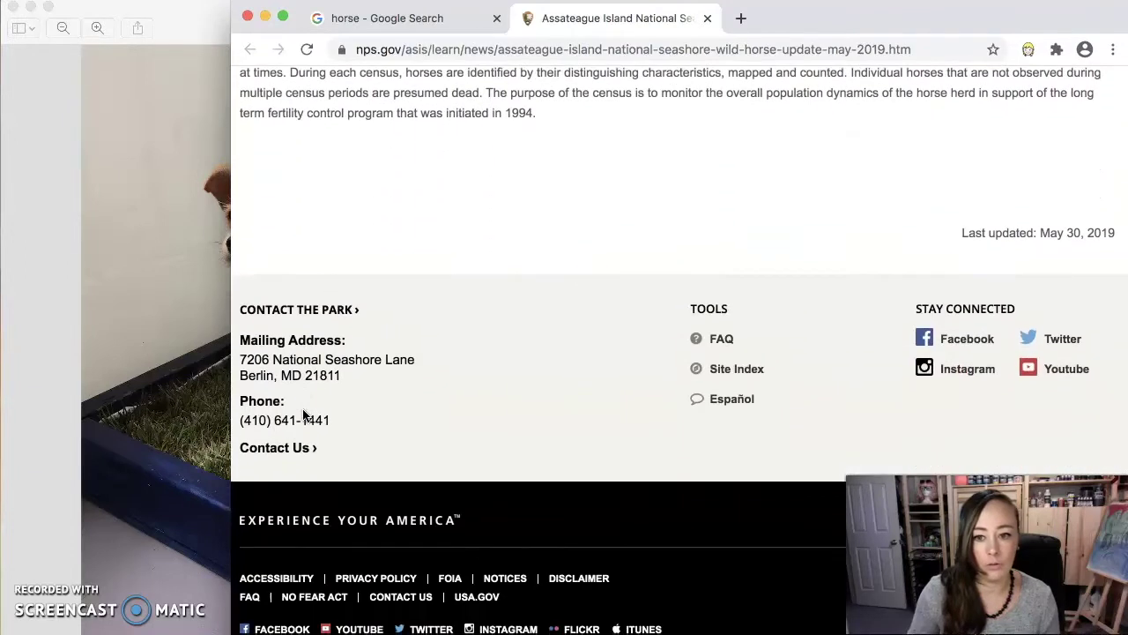
{"action": "scroll", "coordinate": [302, 408], "scroll_direction": "up", "scroll_amount": 7}
{"action": "scroll", "coordinate": [302, 408], "scroll_direction": "down", "scroll_amount": 2}
{"action": "scroll", "coordinate": [302, 414], "scroll_direction": "down", "scroll_amount": 1}
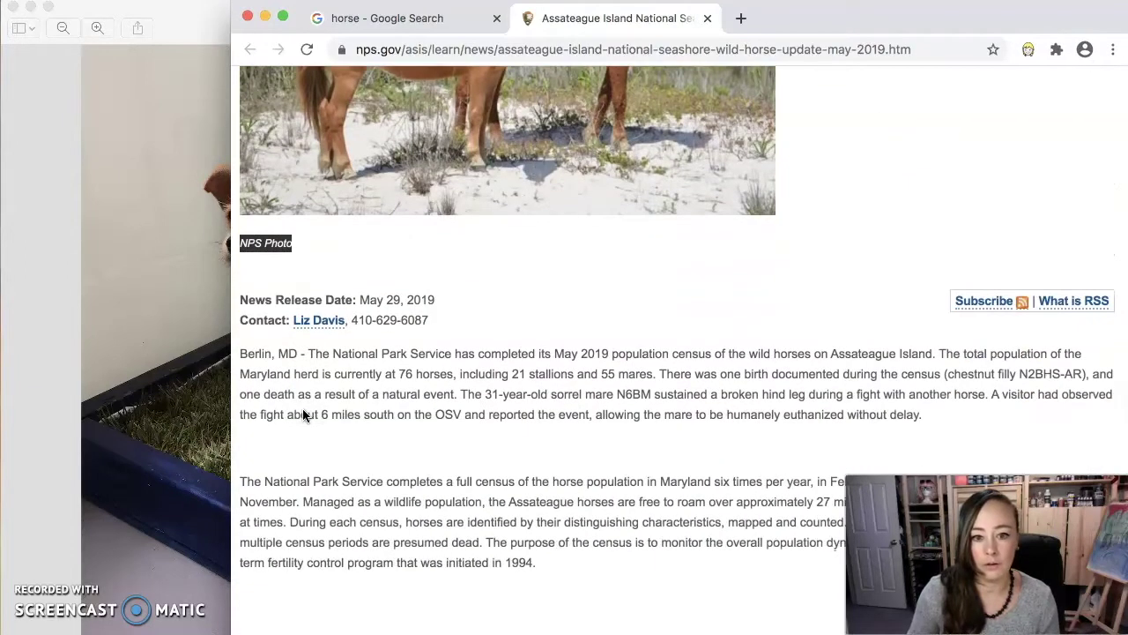
{"action": "scroll", "coordinate": [303, 414], "scroll_direction": "down", "scroll_amount": 1}
{"action": "scroll", "coordinate": [302, 414], "scroll_direction": "up", "scroll_amount": 5}
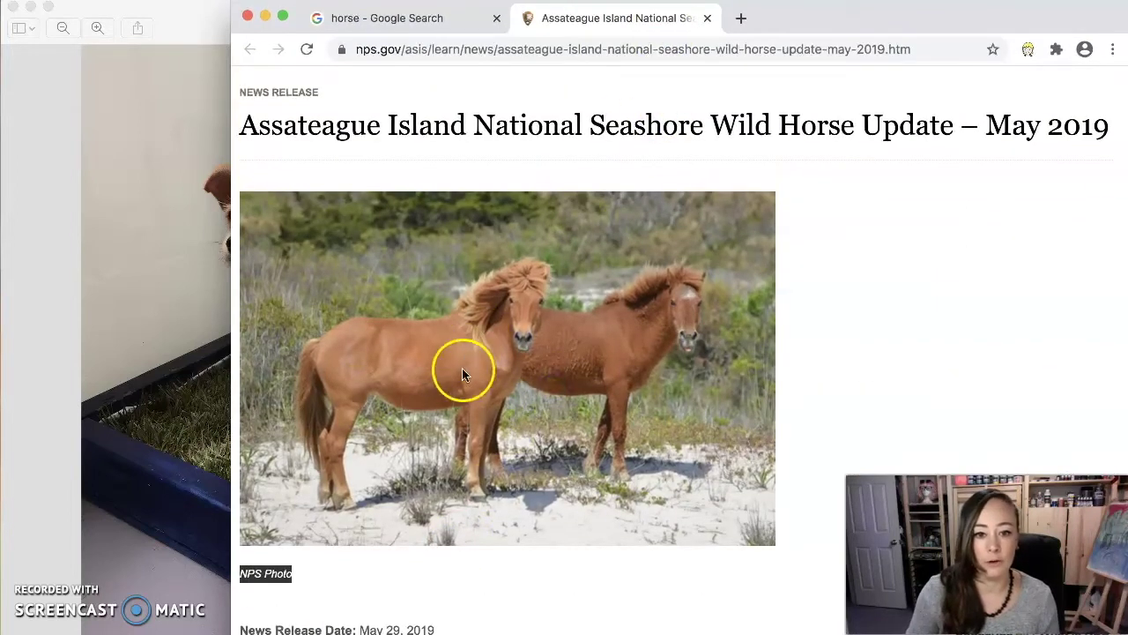
- Leave the nps.gov article for the horse image results and compare them with the dog photo
{"action": "left_click", "coordinate": [708, 19]}
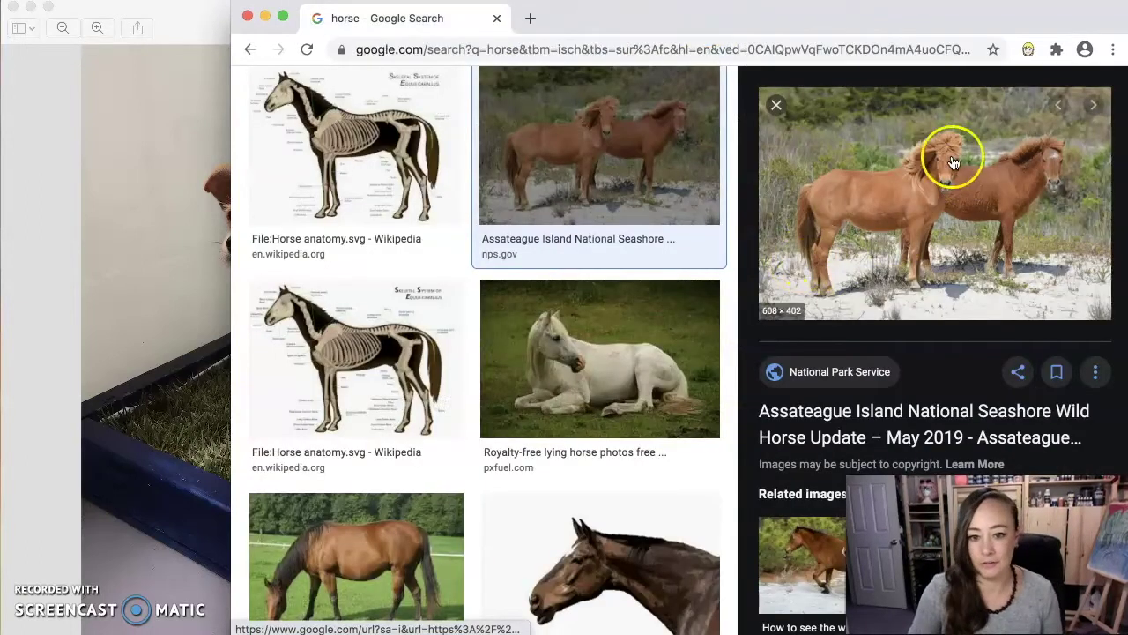
{"action": "scroll", "coordinate": [583, 488], "scroll_direction": "down", "scroll_amount": 5}
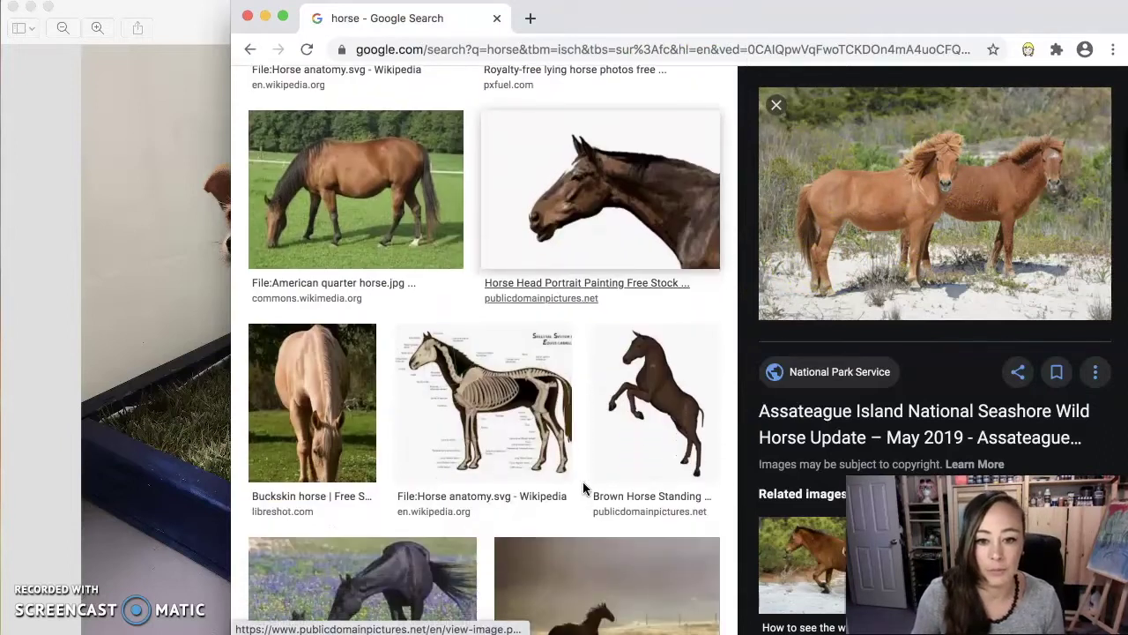
{"action": "left_click", "coordinate": [773, 108]}
{"action": "scroll", "coordinate": [710, 361], "scroll_direction": "up", "scroll_amount": 3}
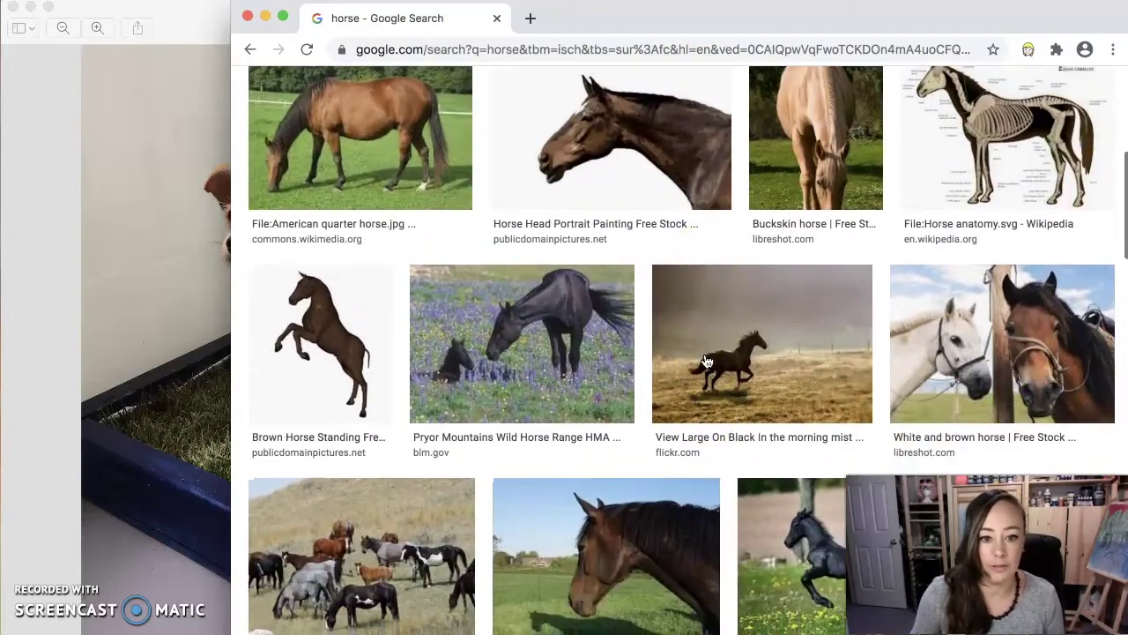
{"action": "left_click", "coordinate": [219, 330]}
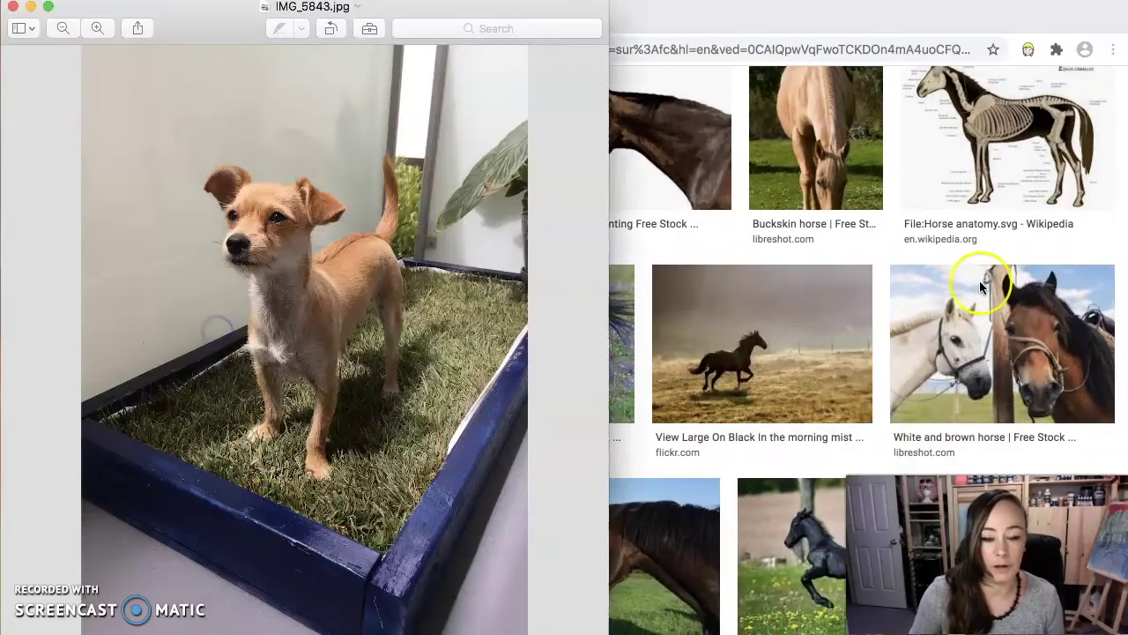
{"action": "left_click", "coordinate": [877, 254]}
{"action": "scroll", "coordinate": [550, 473], "scroll_direction": "down", "scroll_amount": 3}
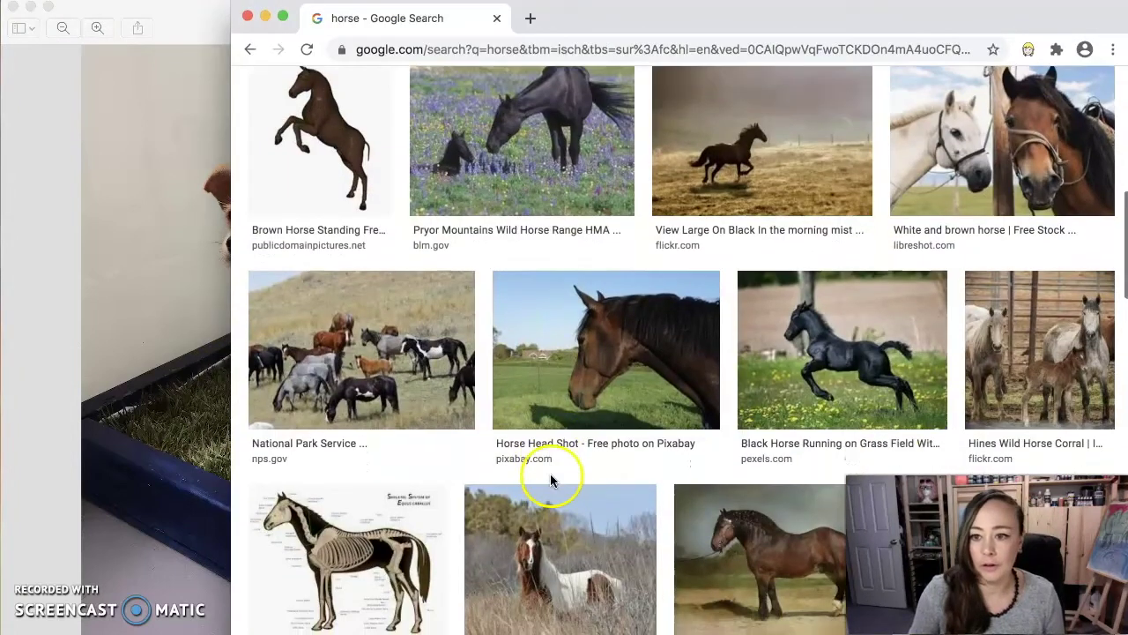
{"action": "scroll", "coordinate": [1049, 343], "scroll_direction": "down", "scroll_amount": 2}
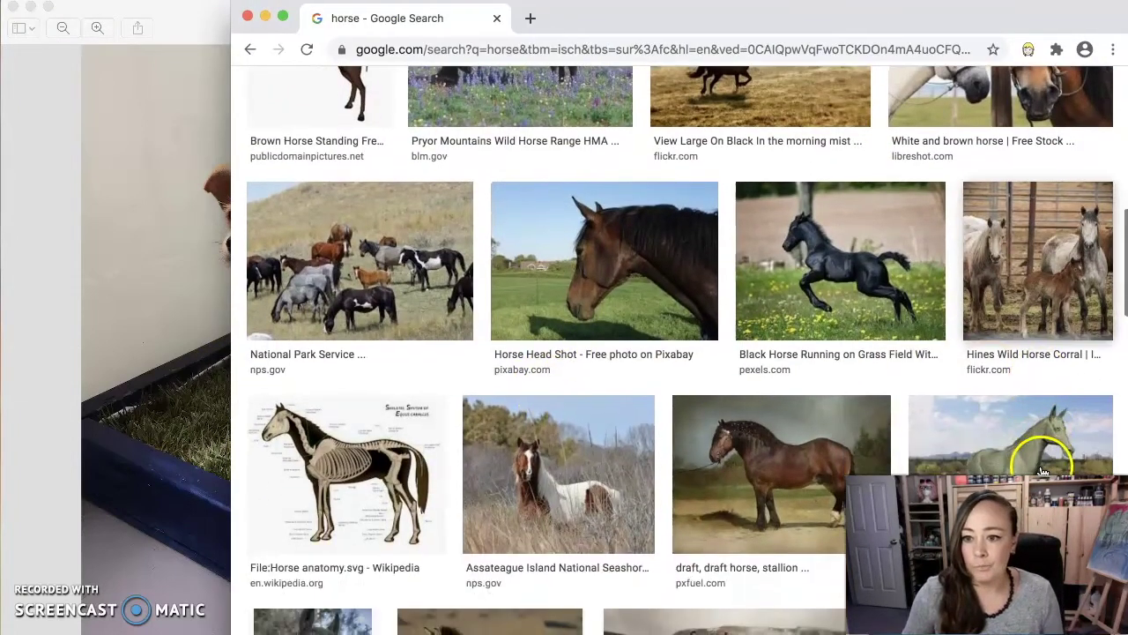
- Preview the Hines Wild Horse Corral image and compare it against the dog photo
{"action": "left_click", "coordinate": [1051, 258]}
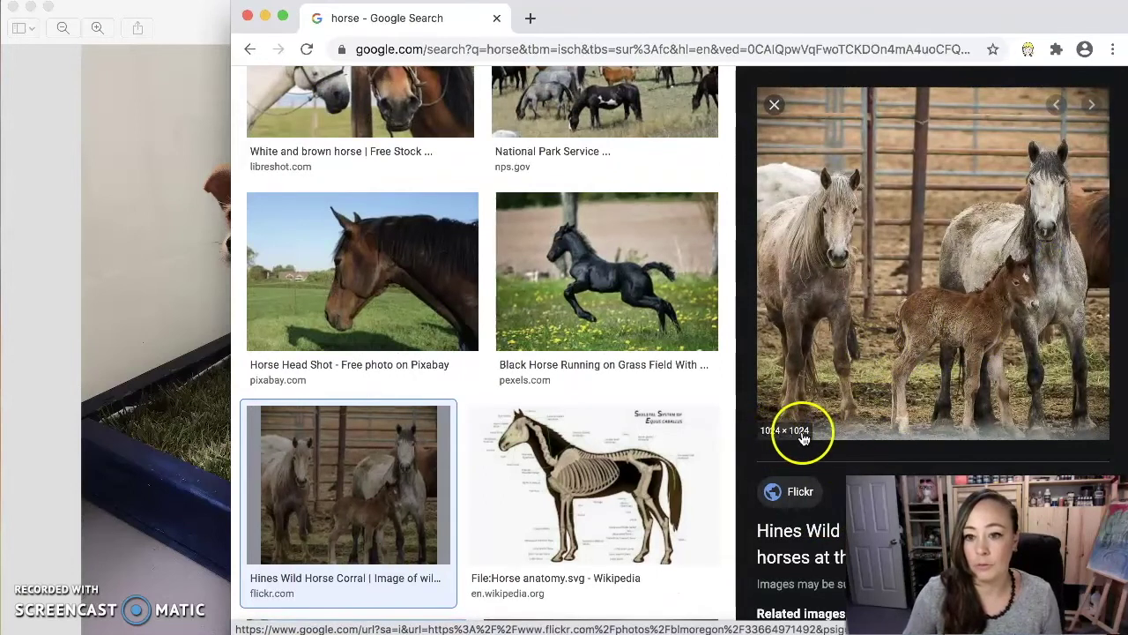
{"action": "left_click", "coordinate": [86, 405]}
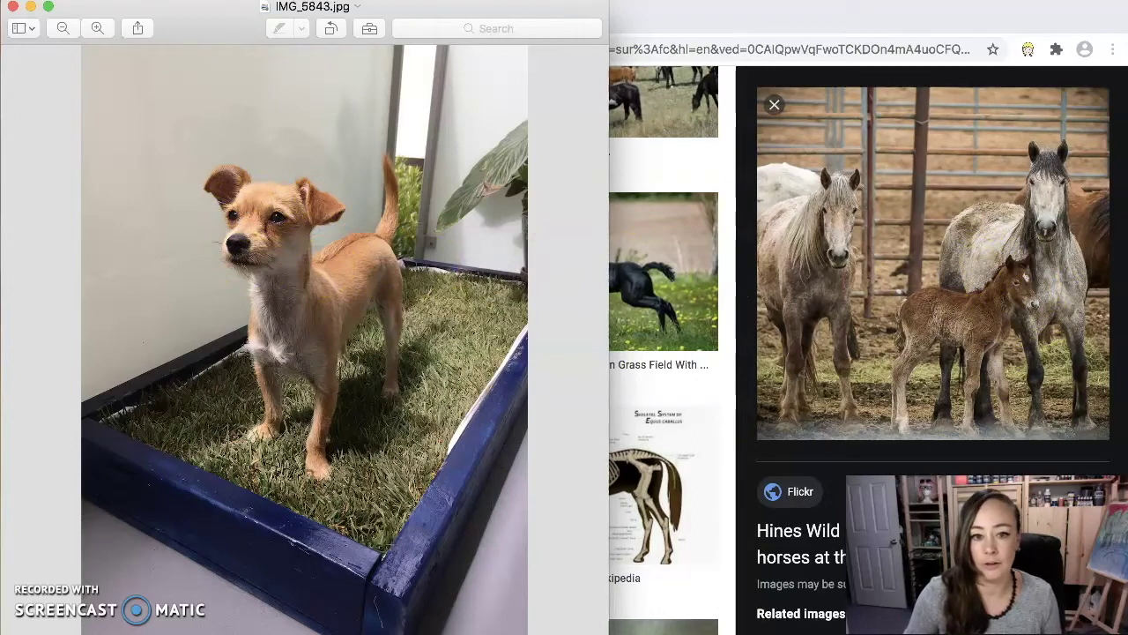
{"action": "left_click", "coordinate": [710, 411]}
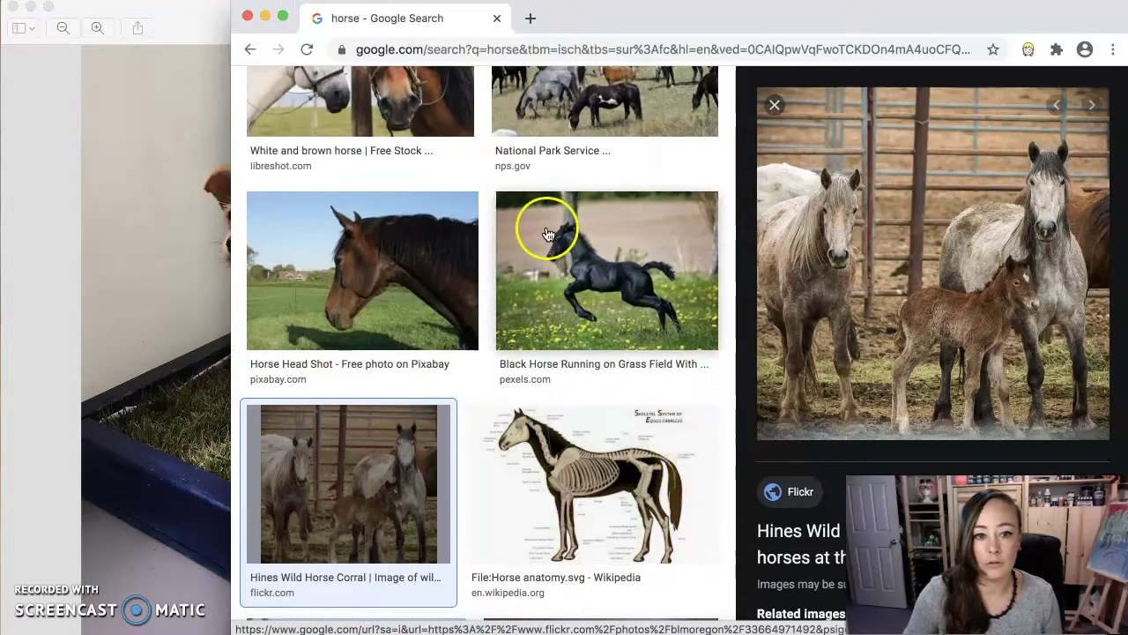
{"action": "left_click", "coordinate": [31, 300]}
{"action": "left_click", "coordinate": [706, 399]}
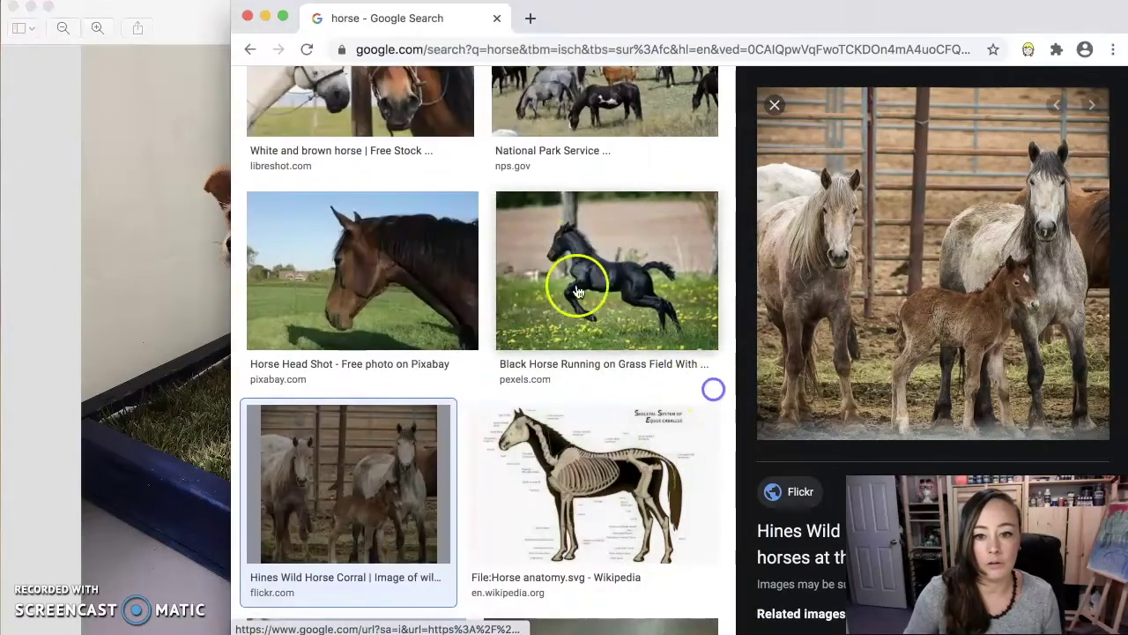
{"action": "scroll", "coordinate": [655, 379], "scroll_direction": "down", "scroll_amount": 3}
{"action": "scroll", "coordinate": [655, 380], "scroll_direction": "down", "scroll_amount": 3}
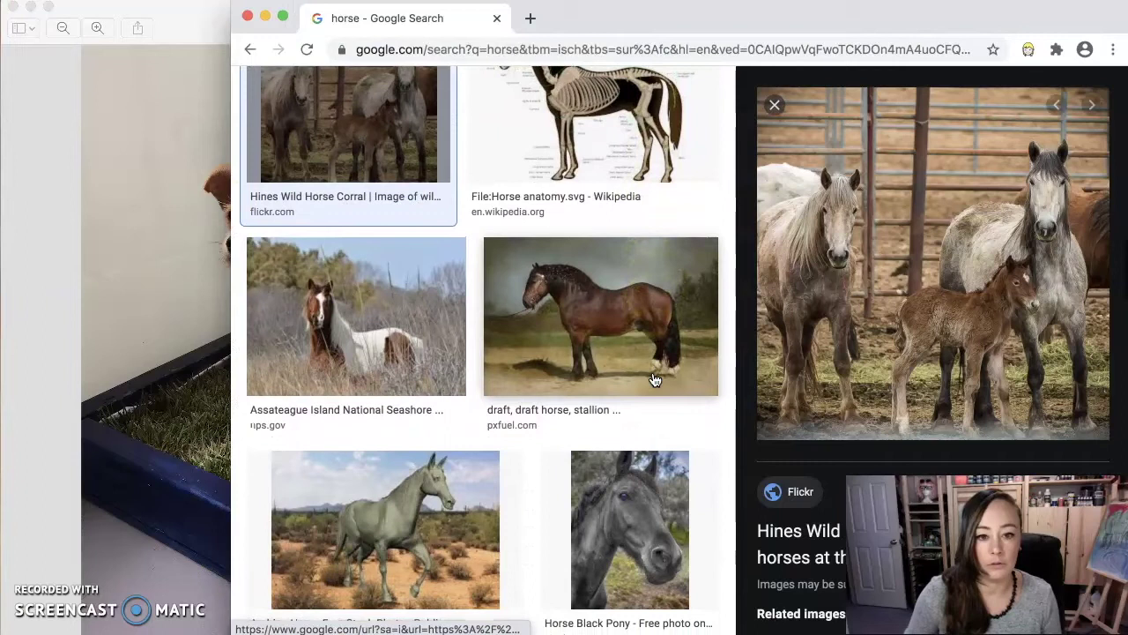
- Scroll further through the horse results, repeatedly comparing thumbnails with the dog photo
{"action": "left_click", "coordinate": [651, 359]}
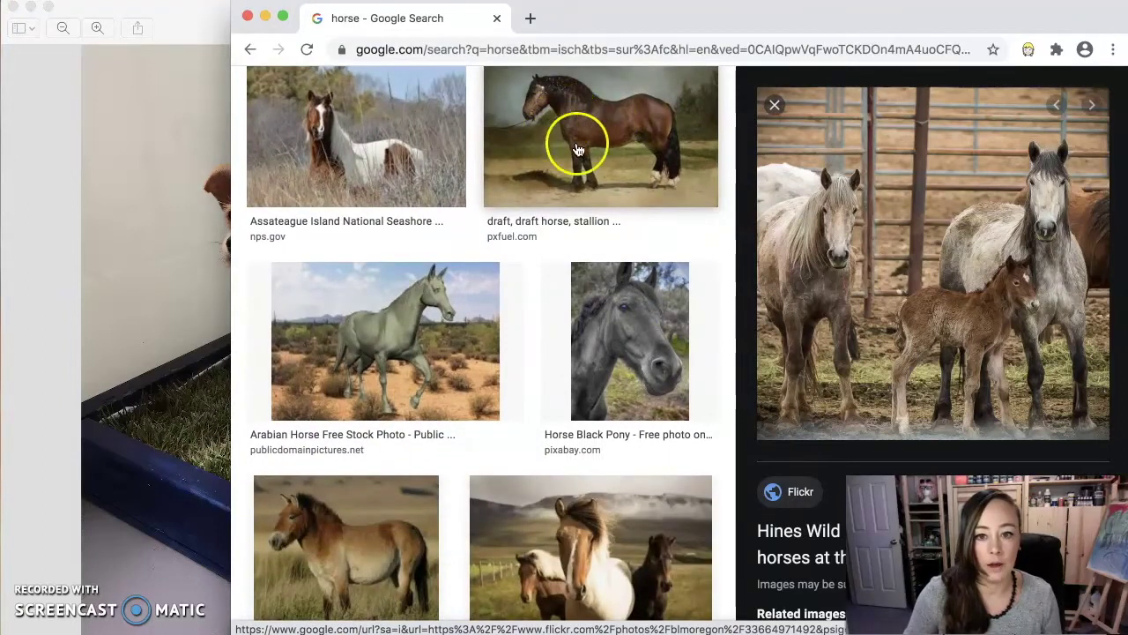
{"action": "scroll", "coordinate": [670, 291], "scroll_direction": "down", "scroll_amount": 1}
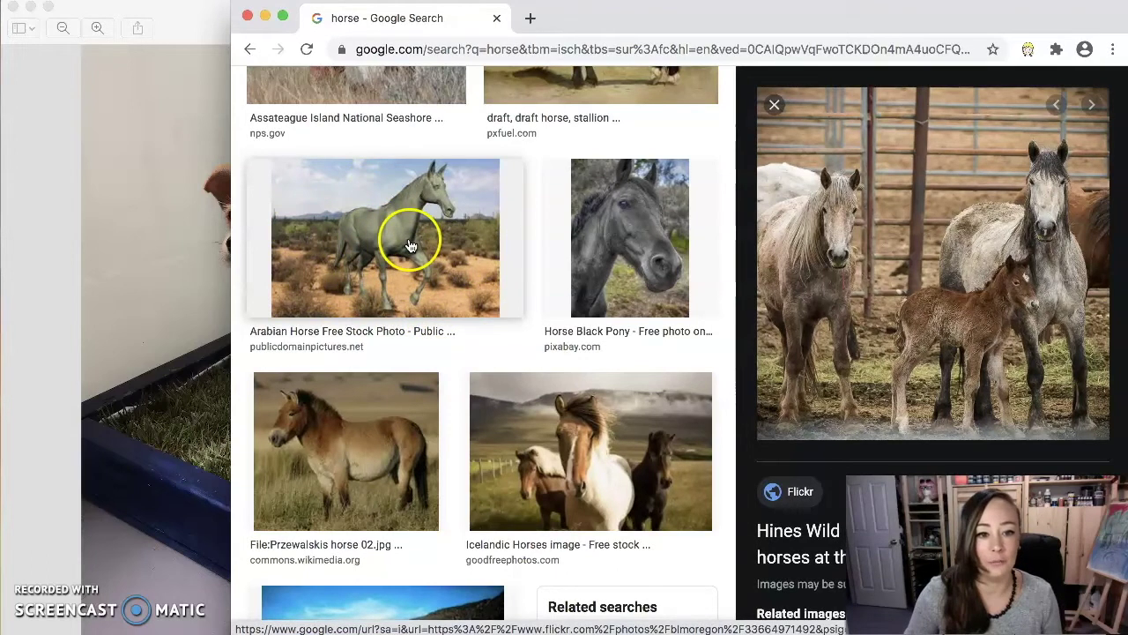
{"action": "scroll", "coordinate": [516, 366], "scroll_direction": "down", "scroll_amount": 5}
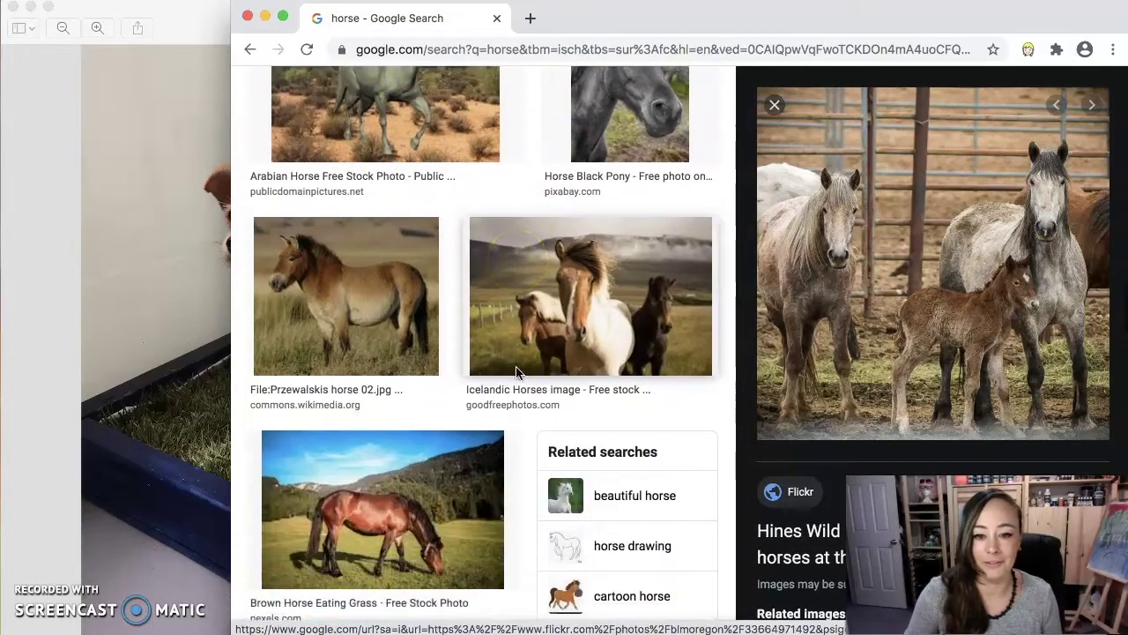
{"action": "scroll", "coordinate": [518, 374], "scroll_direction": "down", "scroll_amount": 2}
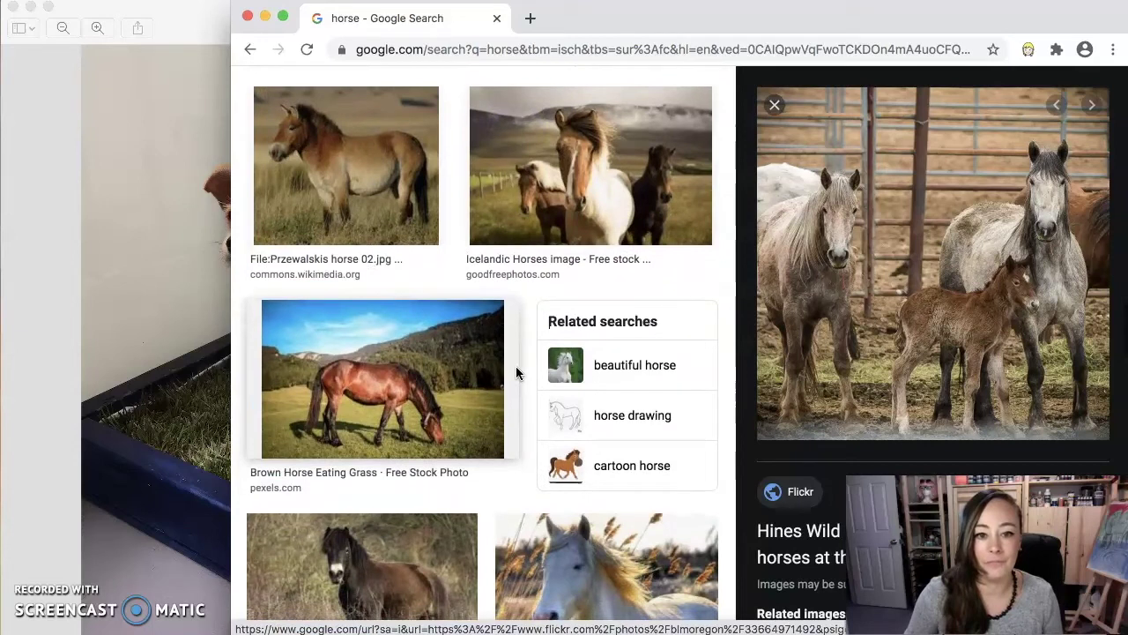
{"action": "left_click", "coordinate": [582, 121]}
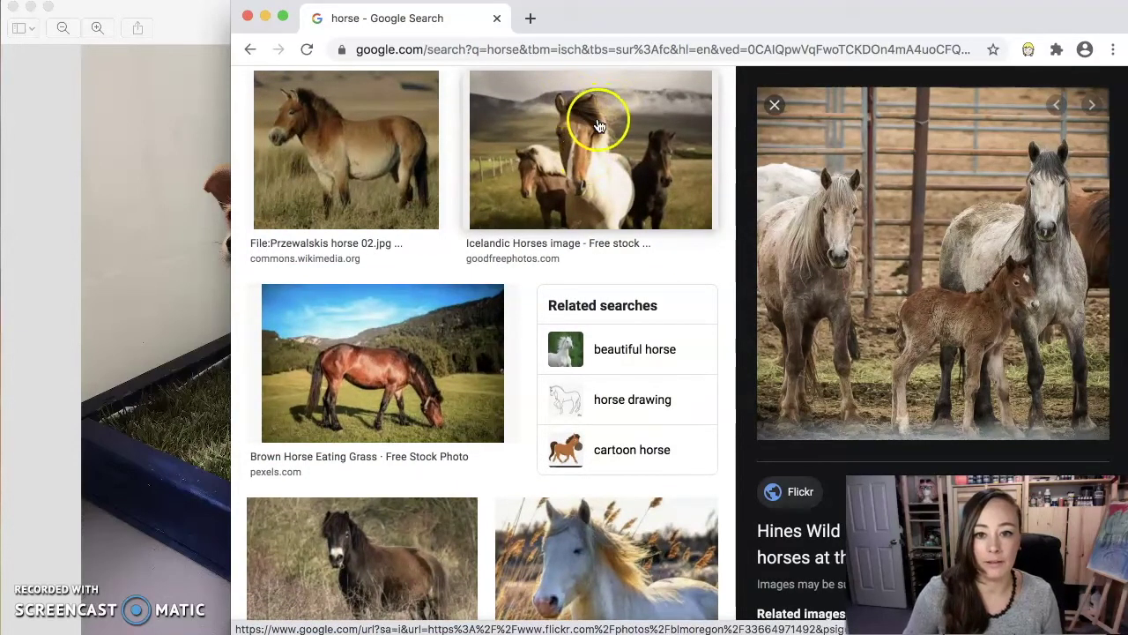
{"action": "scroll", "coordinate": [486, 372], "scroll_direction": "down", "scroll_amount": 5}
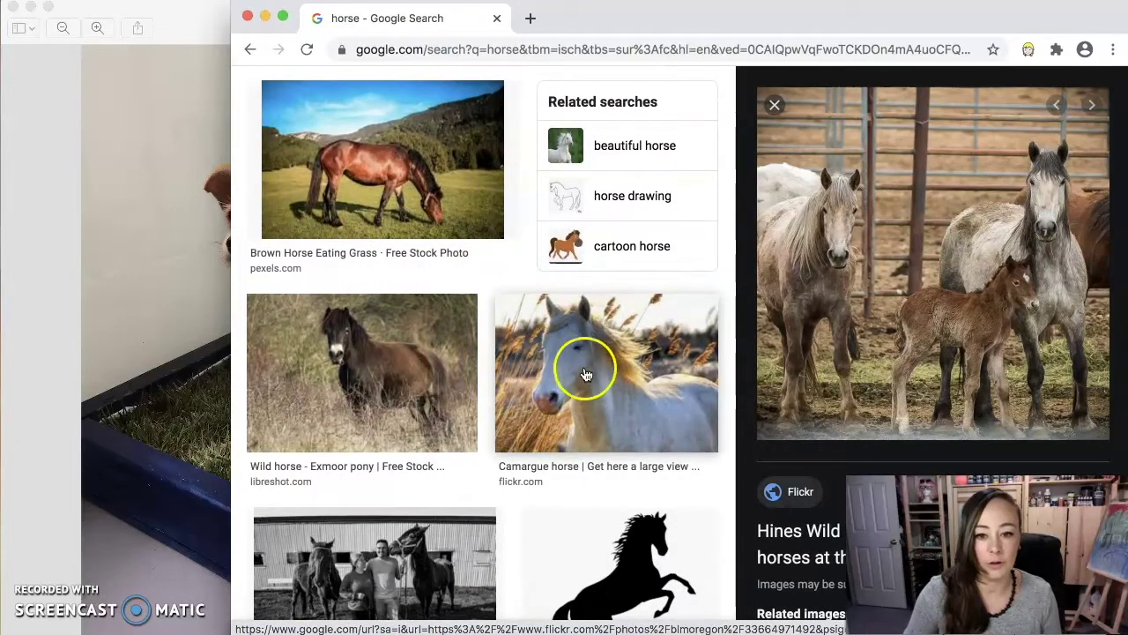
{"action": "left_click", "coordinate": [40, 381]}
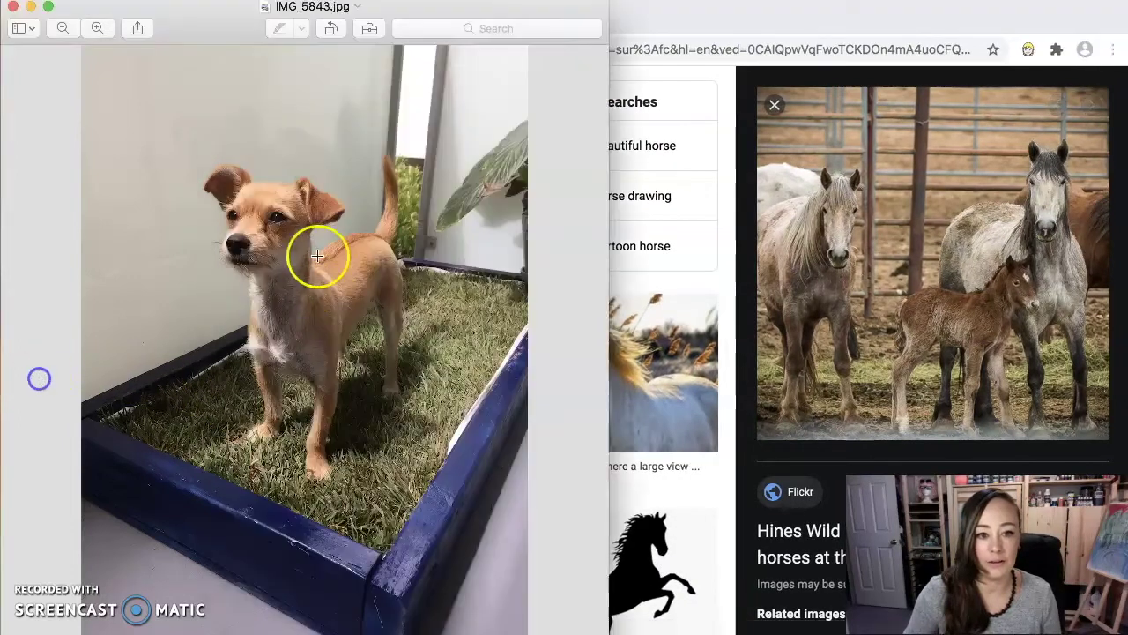
{"action": "left_click", "coordinate": [679, 279]}
{"action": "left_click", "coordinate": [43, 365]}
{"action": "left_click", "coordinate": [702, 478]}
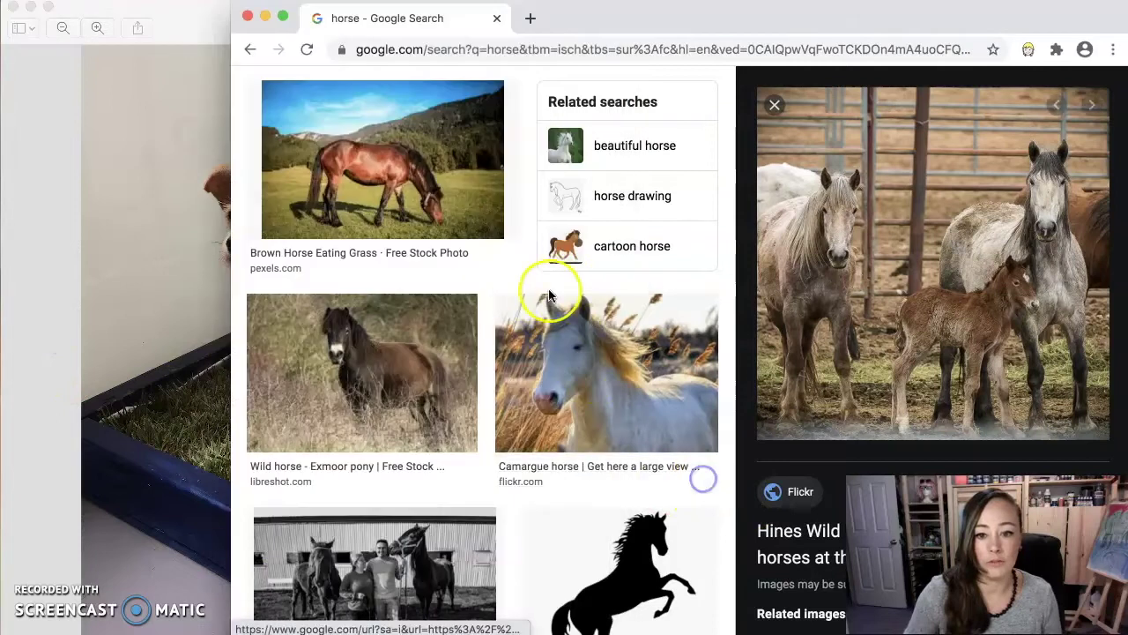
{"action": "left_click", "coordinate": [40, 265]}
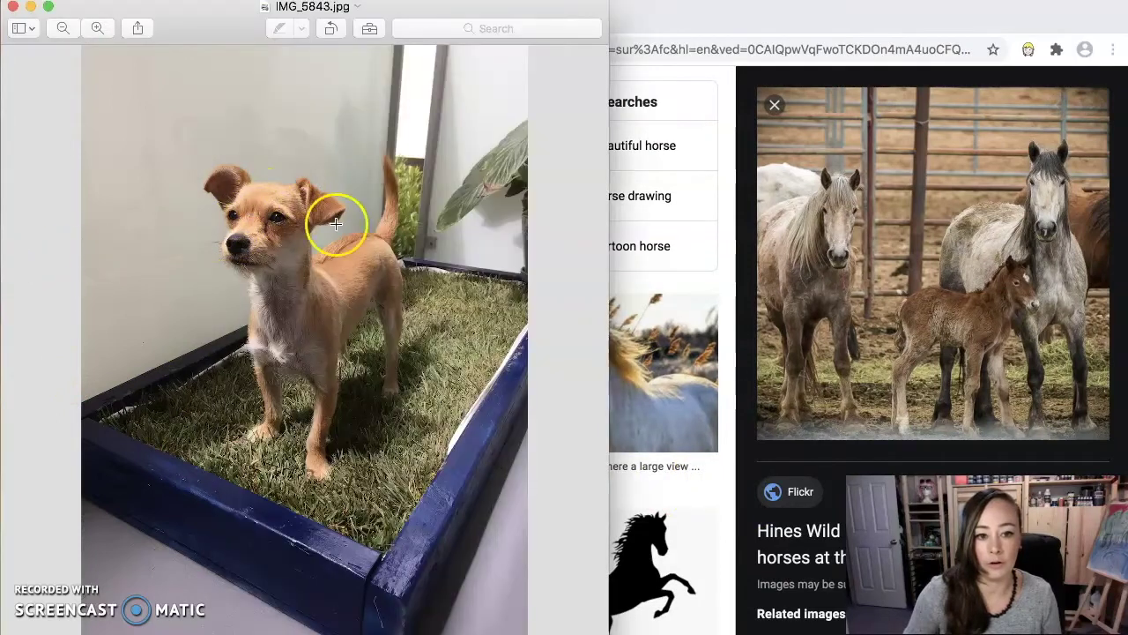
{"action": "left_click", "coordinate": [649, 369]}
- Open the white Camargue horse preview (1024 × 722) and compare it with the dog photo
{"action": "left_click", "coordinate": [612, 458]}
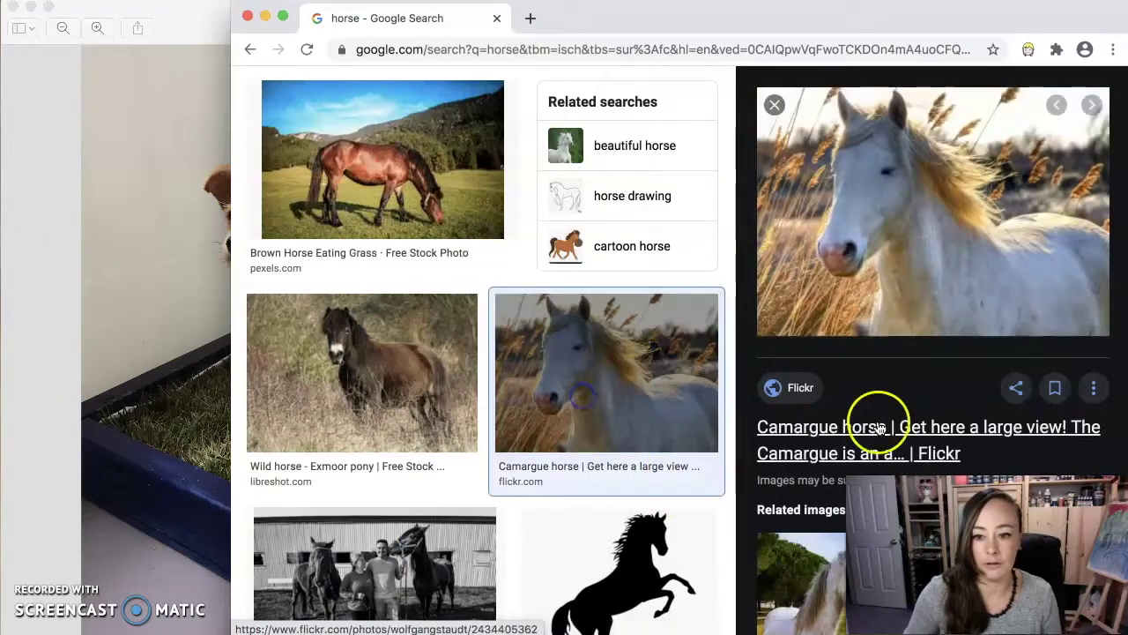
{"action": "mouse_move", "coordinate": [783, 327]}
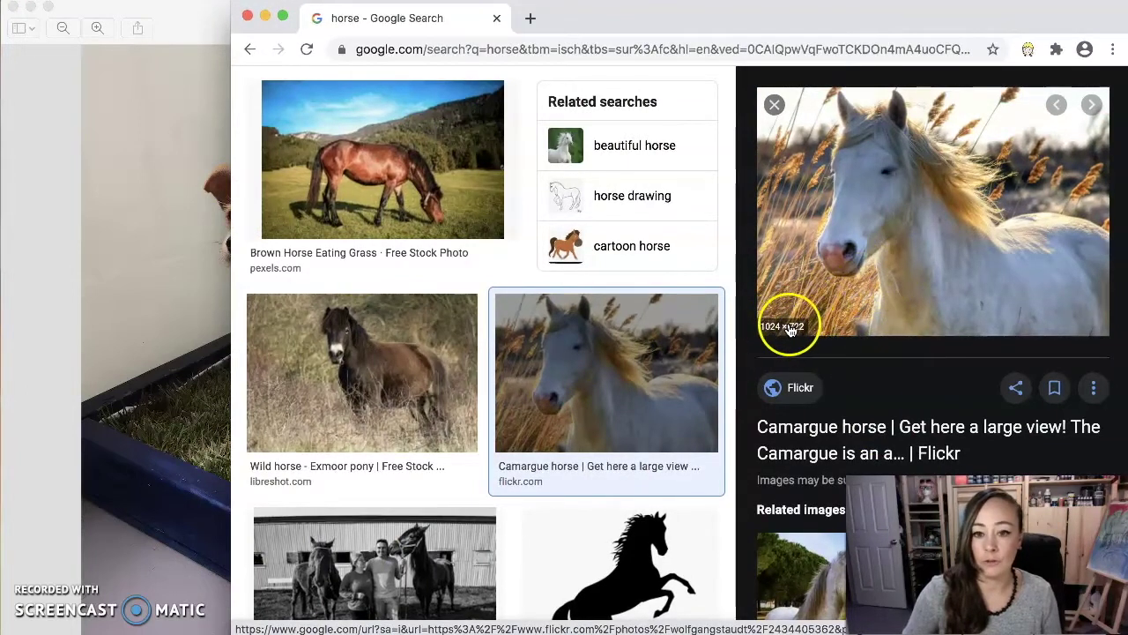
{"action": "left_click", "coordinate": [56, 320]}
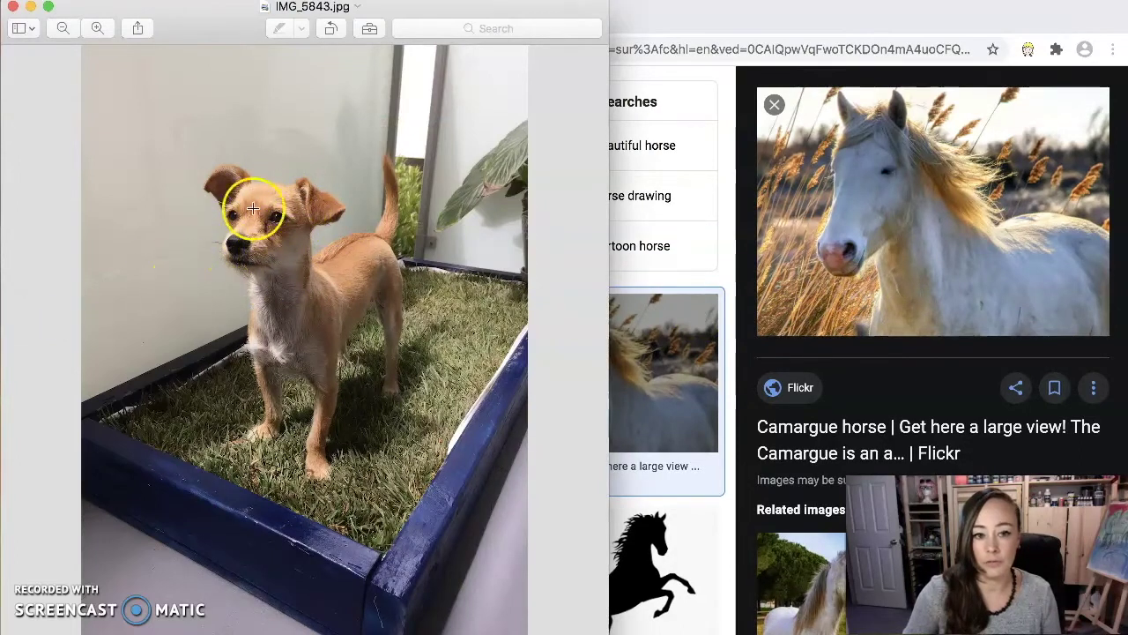
{"action": "left_click", "coordinate": [921, 300]}
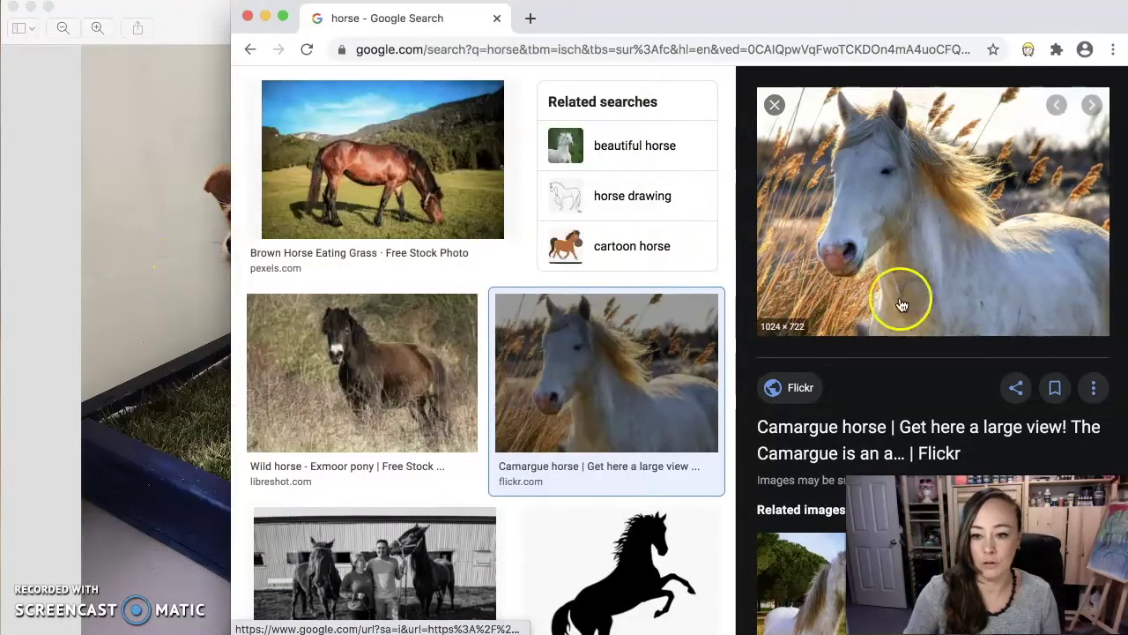
- Open the full-size Camargue image in a new tab and save it to the Desktop as 'Horse for hybrid animal'
{"action": "right_click", "coordinate": [835, 265]}
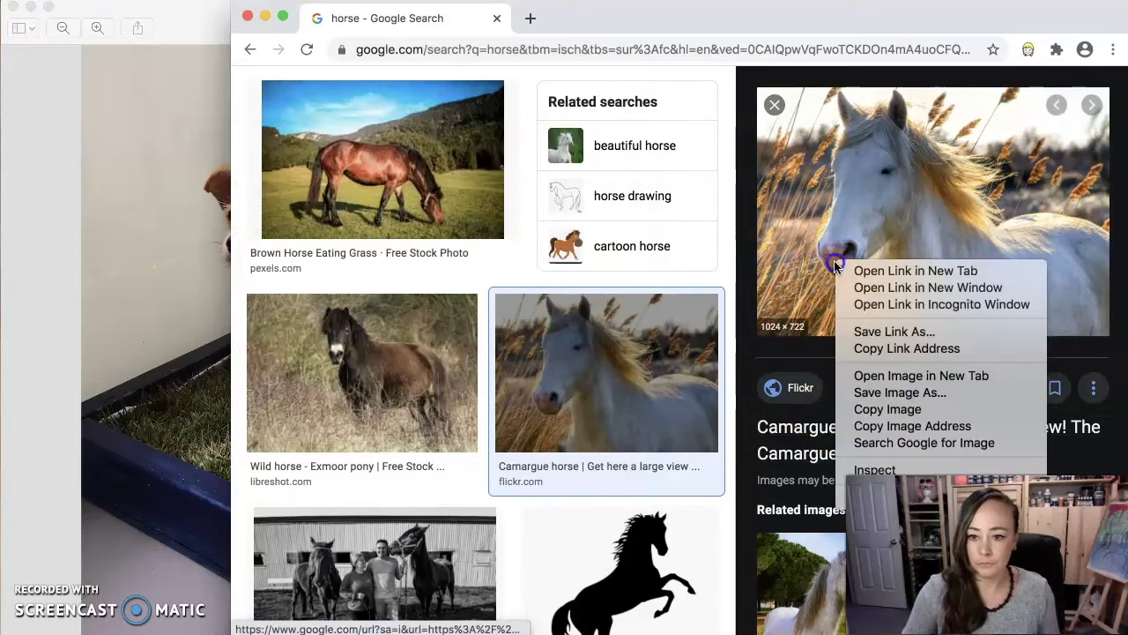
{"action": "left_click", "coordinate": [892, 376]}
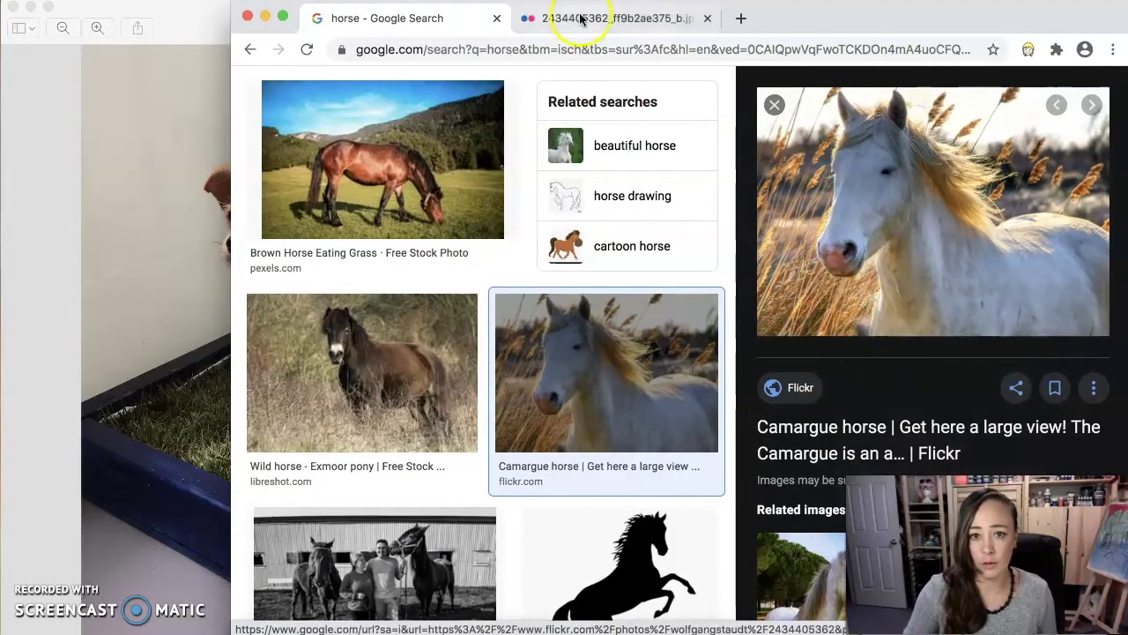
{"action": "left_click", "coordinate": [580, 18]}
{"action": "right_click", "coordinate": [623, 214]}
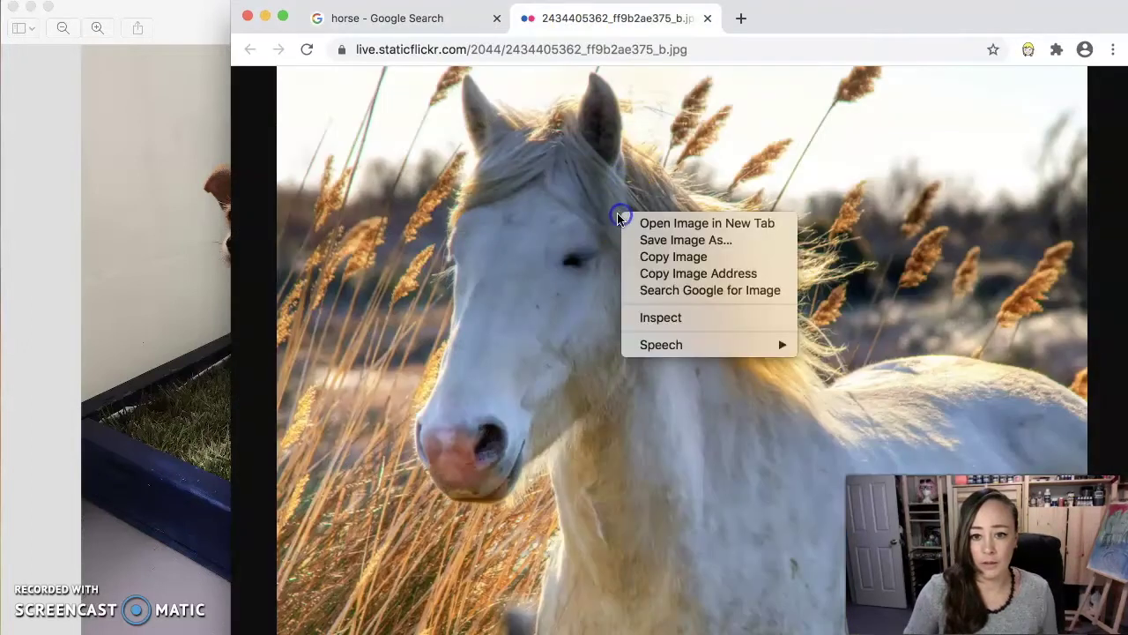
{"action": "left_click", "coordinate": [666, 239]}
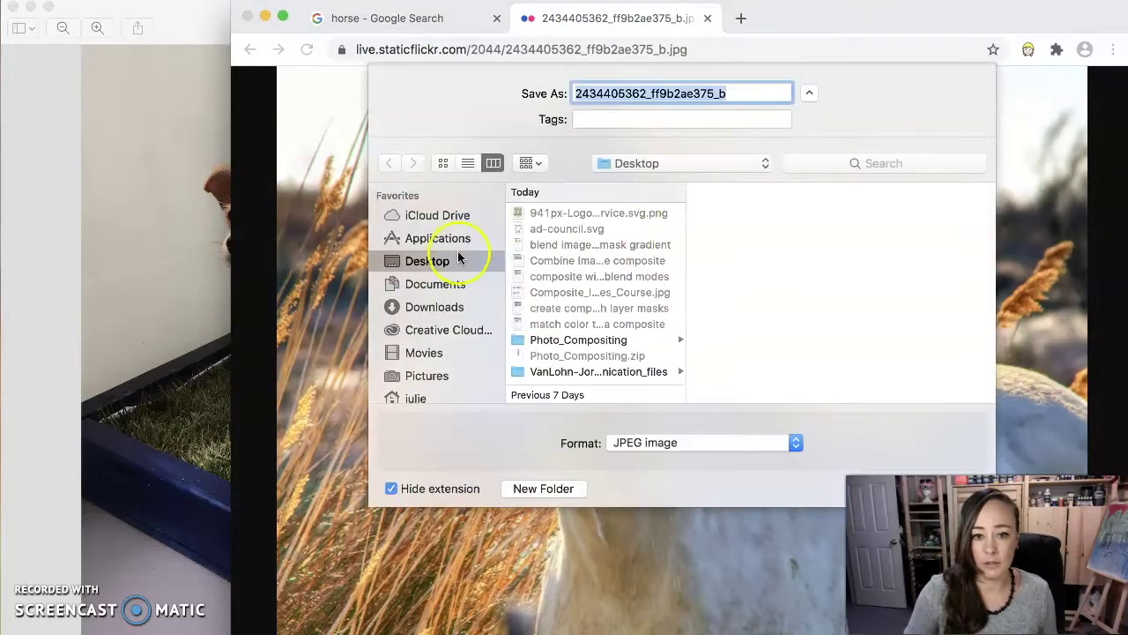
{"action": "type", "text": "H"}
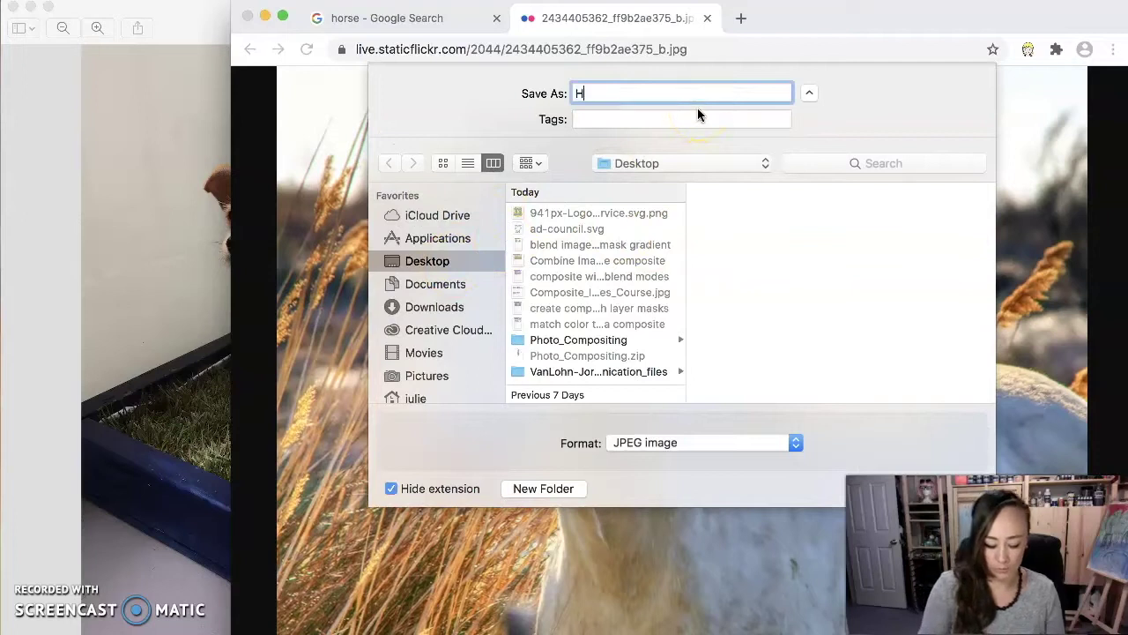
{"action": "type", "text": "orse for hybrid animal"}
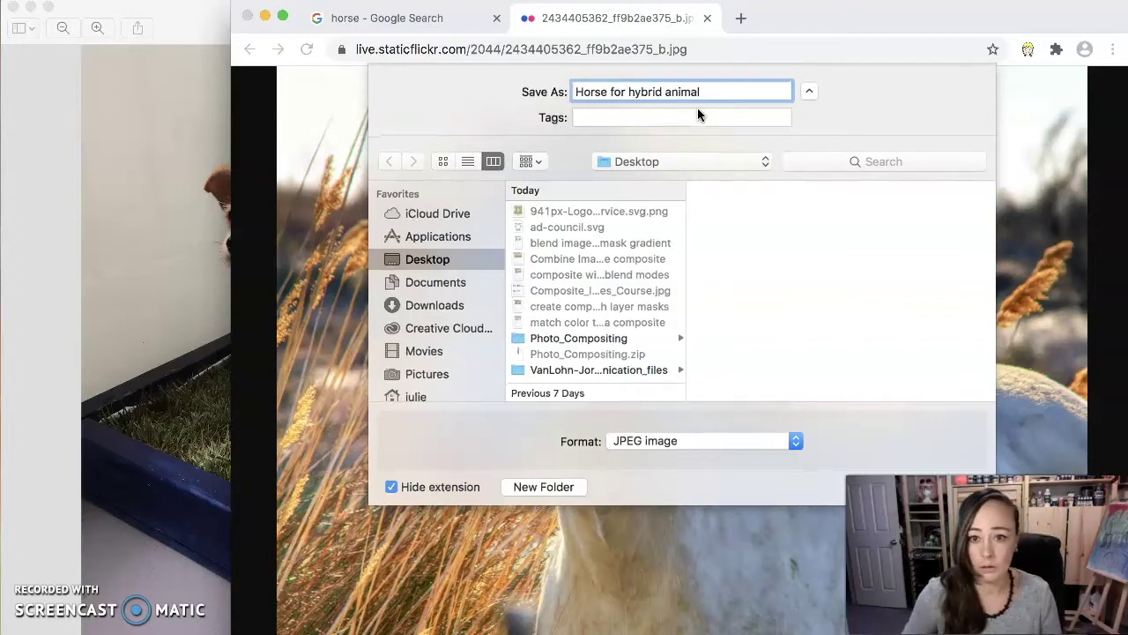
{"action": "key", "text": "Return"}
- Go back to the Flickr Camargue horse page and check its Large 1024 size option
{"action": "left_click", "coordinate": [357, 18]}
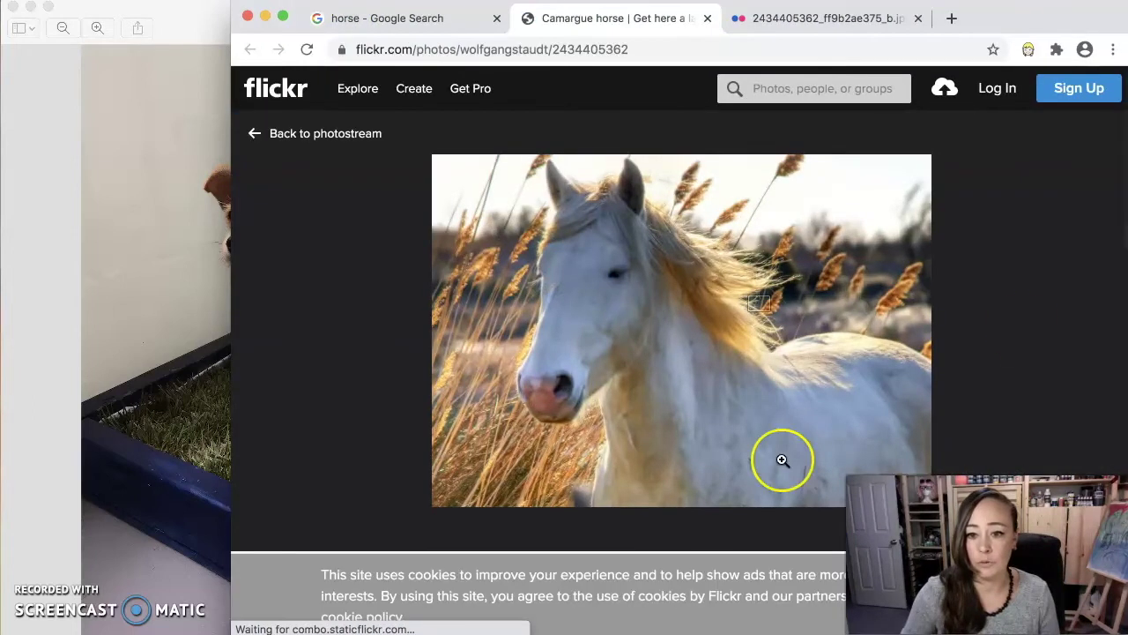
{"action": "scroll", "coordinate": [781, 459], "scroll_direction": "down", "scroll_amount": 5}
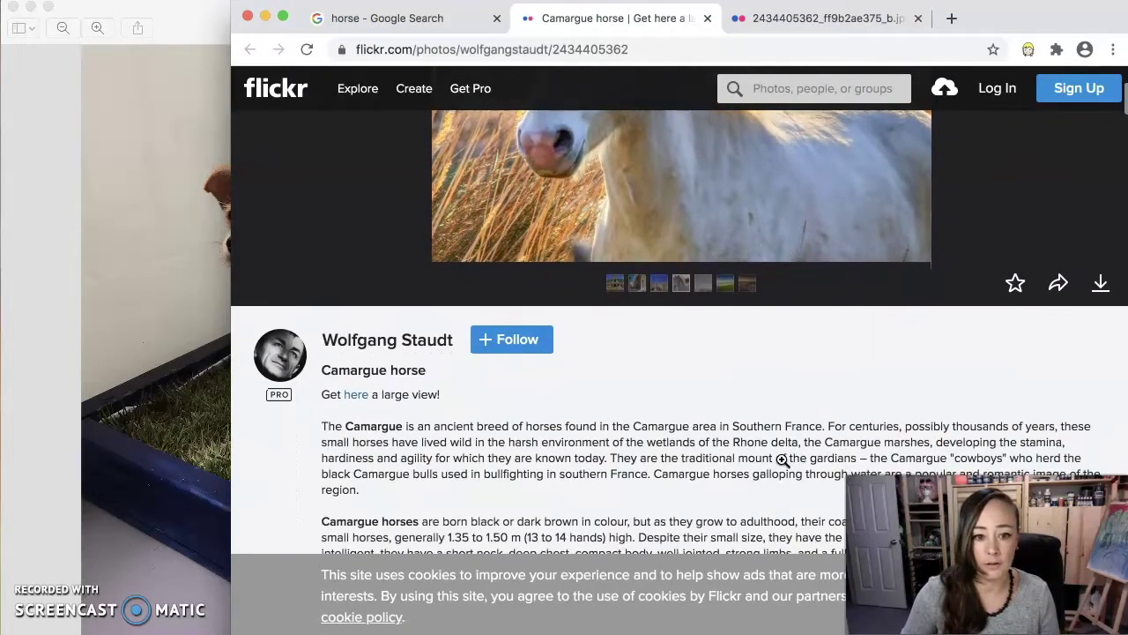
{"action": "scroll", "coordinate": [782, 459], "scroll_direction": "down", "scroll_amount": 3}
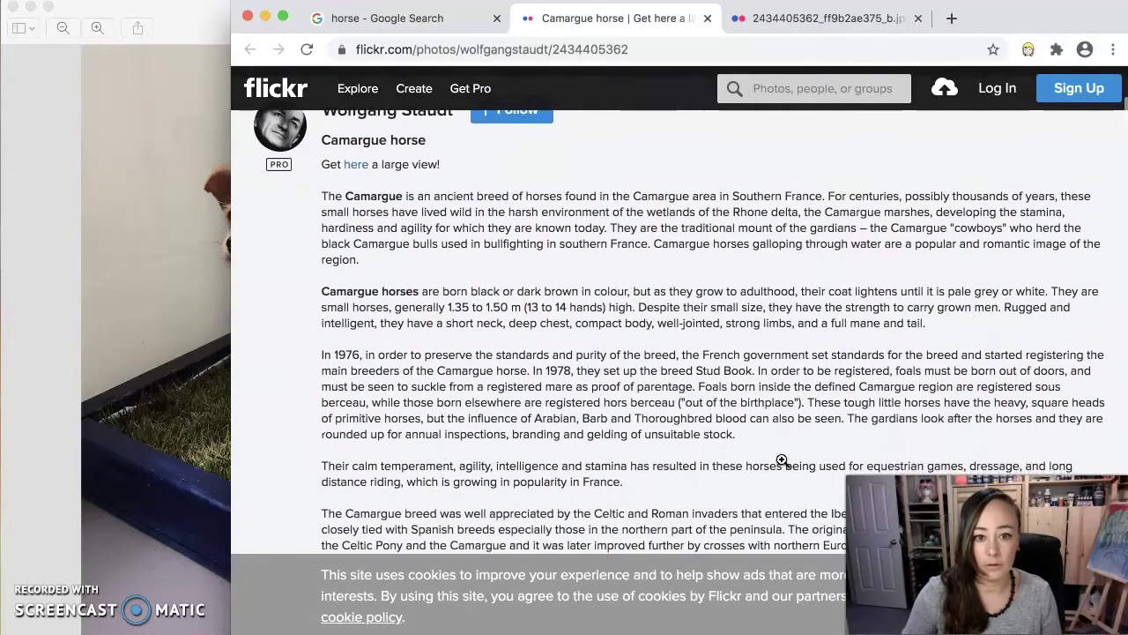
{"action": "scroll", "coordinate": [781, 459], "scroll_direction": "down", "scroll_amount": 3}
{"action": "scroll", "coordinate": [782, 460], "scroll_direction": "up", "scroll_amount": 4}
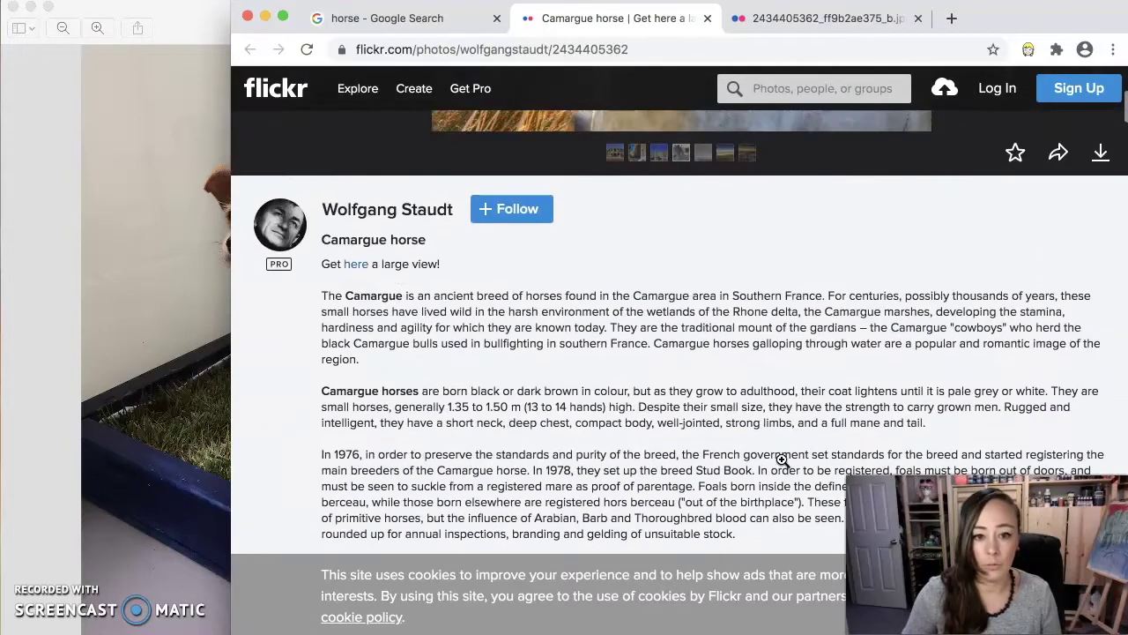
{"action": "left_click", "coordinate": [352, 272]}
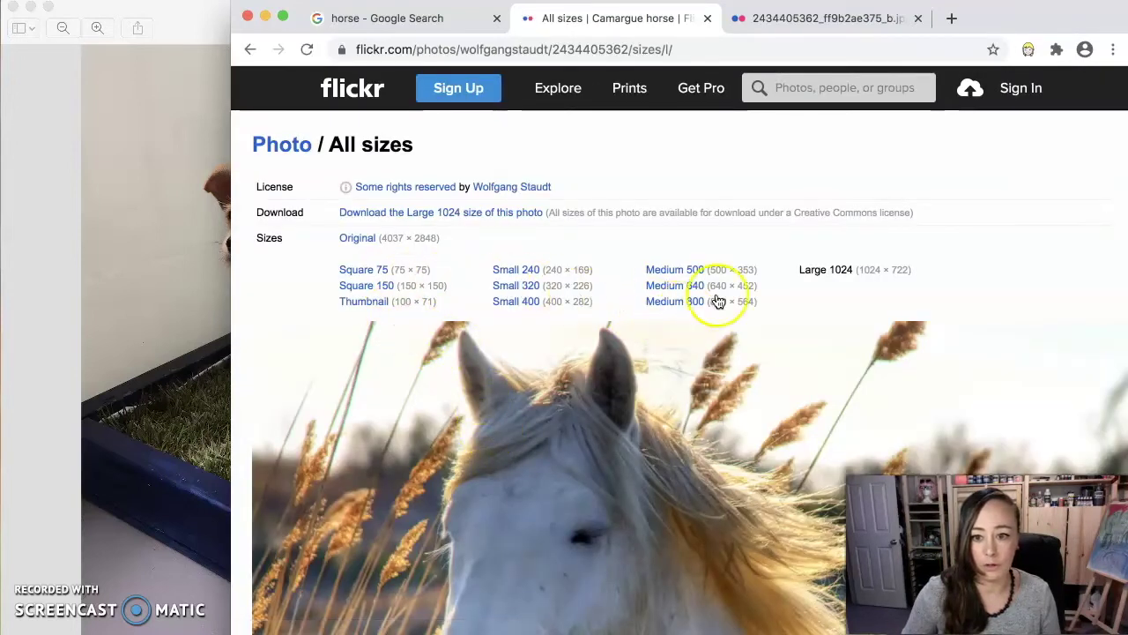
{"action": "left_click_drag", "start_coordinate": [798, 271], "coordinate": [917, 272]}
{"action": "left_click", "coordinate": [250, 50]}
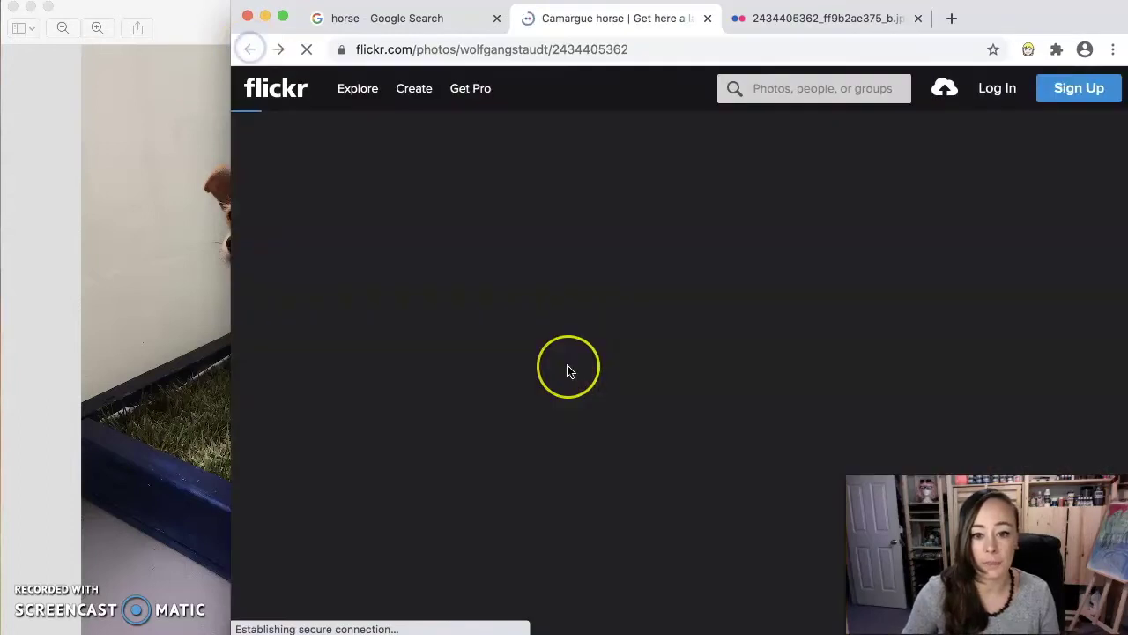
- Read through the Camargue photo's credit, breed description and comments on Flickr
{"action": "scroll", "coordinate": [503, 529], "scroll_direction": "down", "scroll_amount": 3}
{"action": "scroll", "coordinate": [503, 540], "scroll_direction": "down", "scroll_amount": 1}
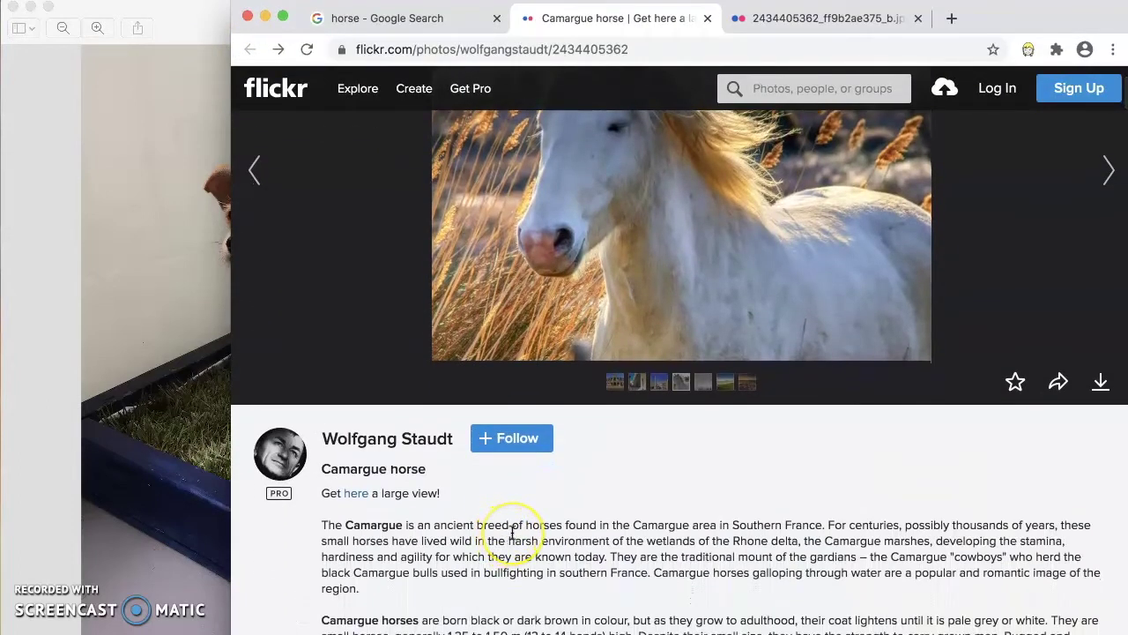
{"action": "scroll", "coordinate": [512, 532], "scroll_direction": "down", "scroll_amount": 3}
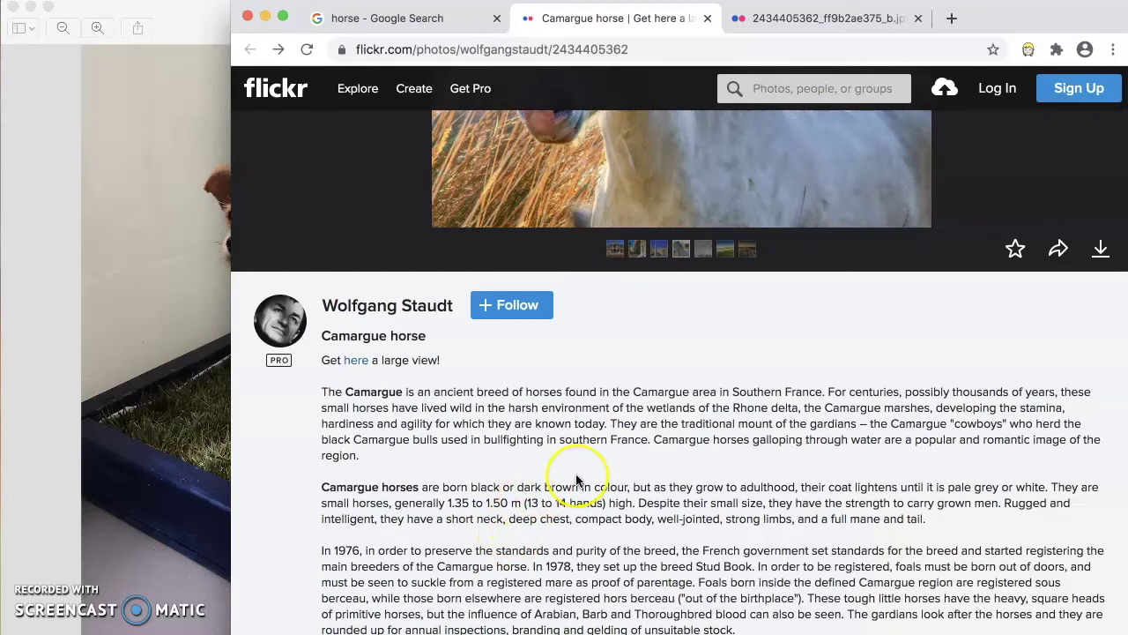
{"action": "scroll", "coordinate": [577, 480], "scroll_direction": "down", "scroll_amount": 10}
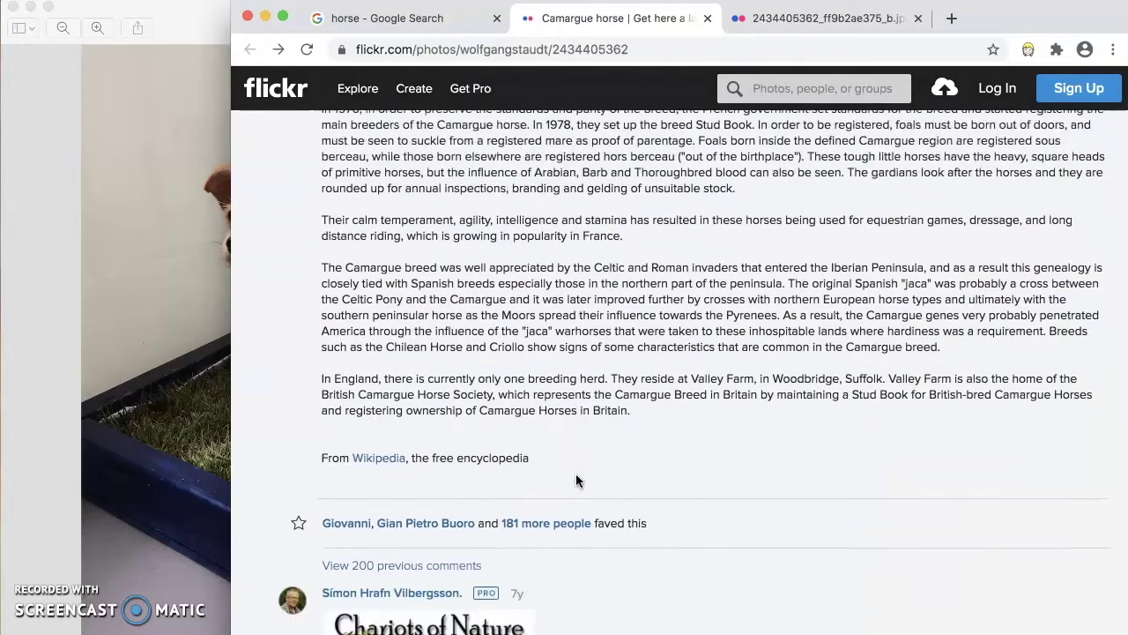
{"action": "scroll", "coordinate": [577, 481], "scroll_direction": "down", "scroll_amount": 2}
{"action": "scroll", "coordinate": [578, 480], "scroll_direction": "down", "scroll_amount": 3}
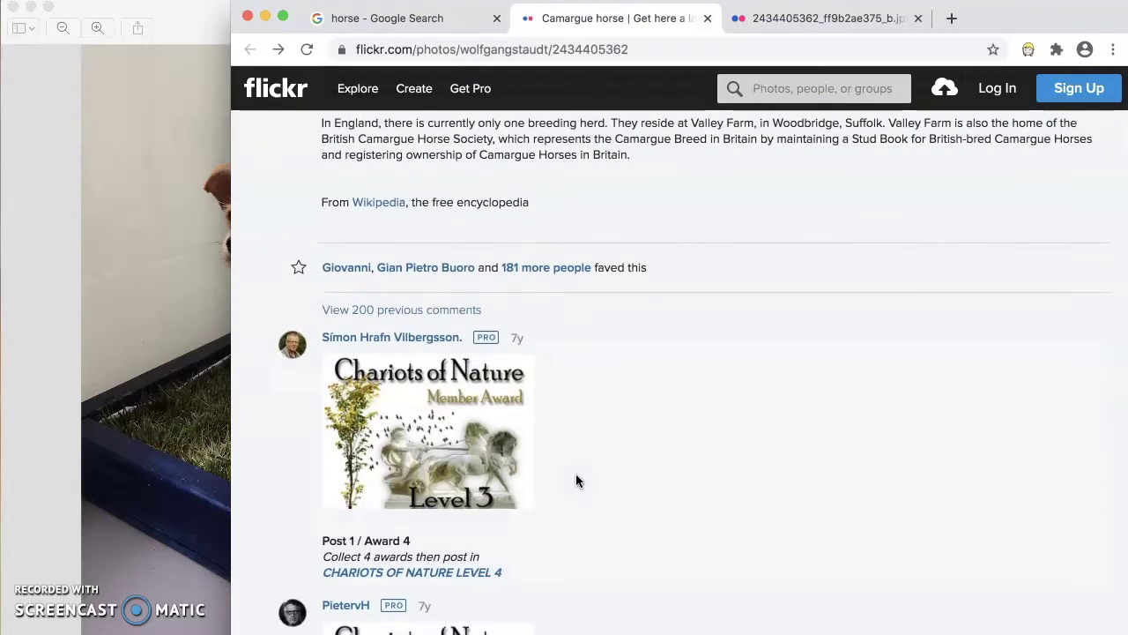
{"action": "scroll", "coordinate": [577, 480], "scroll_direction": "down", "scroll_amount": 15}
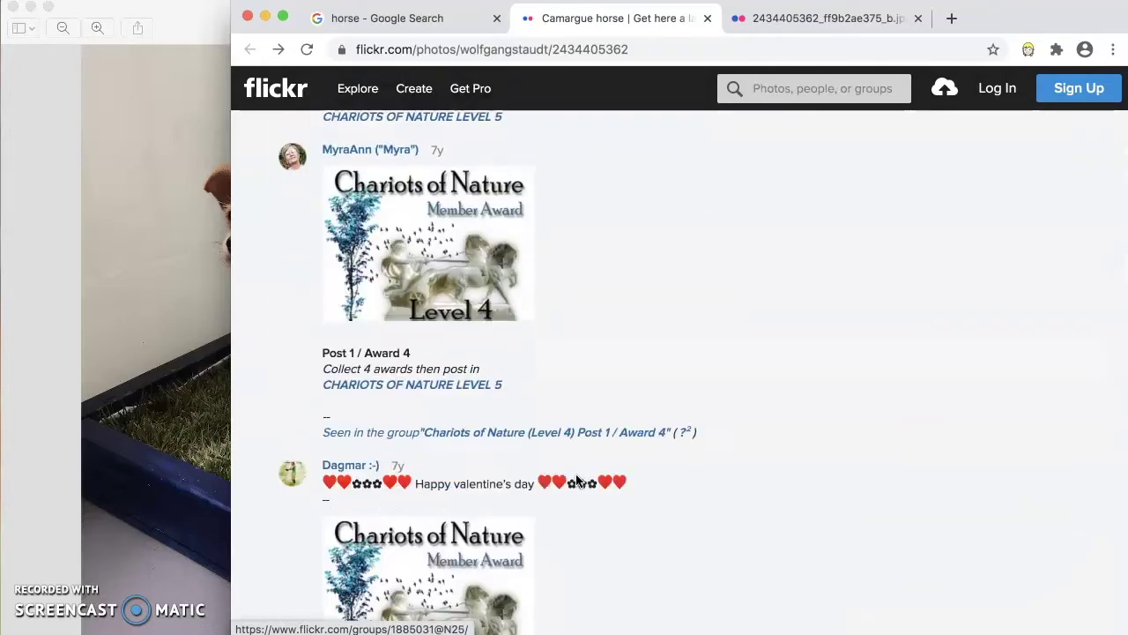
{"action": "scroll", "coordinate": [576, 473], "scroll_direction": "down", "scroll_amount": 5}
{"action": "scroll", "coordinate": [575, 473], "scroll_direction": "up", "scroll_amount": 20}
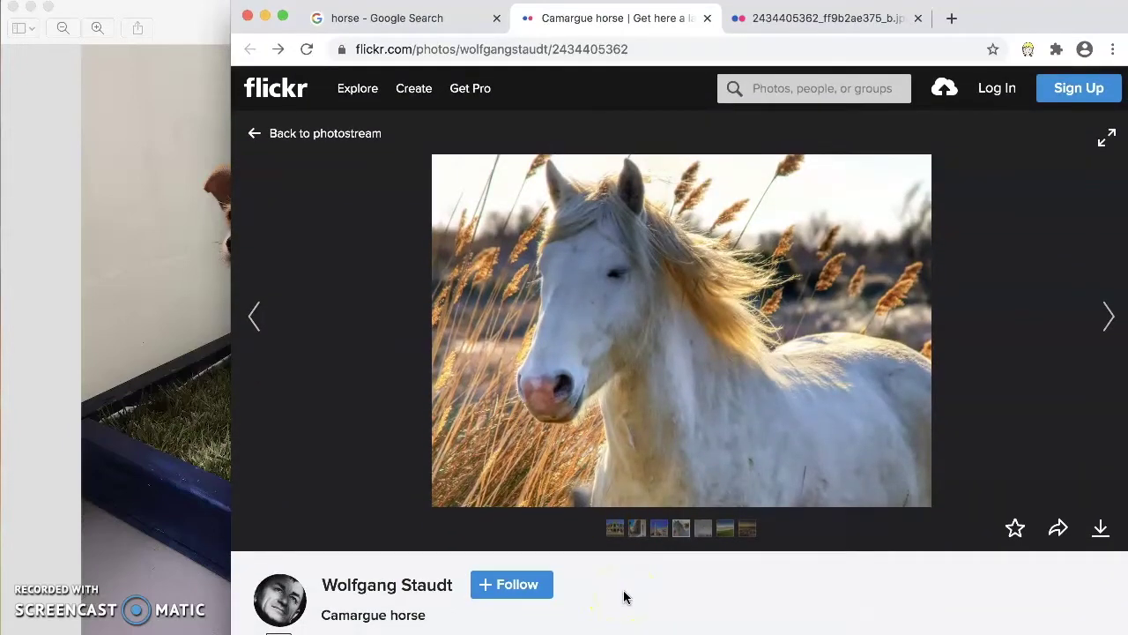
{"action": "scroll", "coordinate": [623, 594], "scroll_direction": "down", "scroll_amount": 2}
{"action": "left_click", "coordinate": [332, 416]}
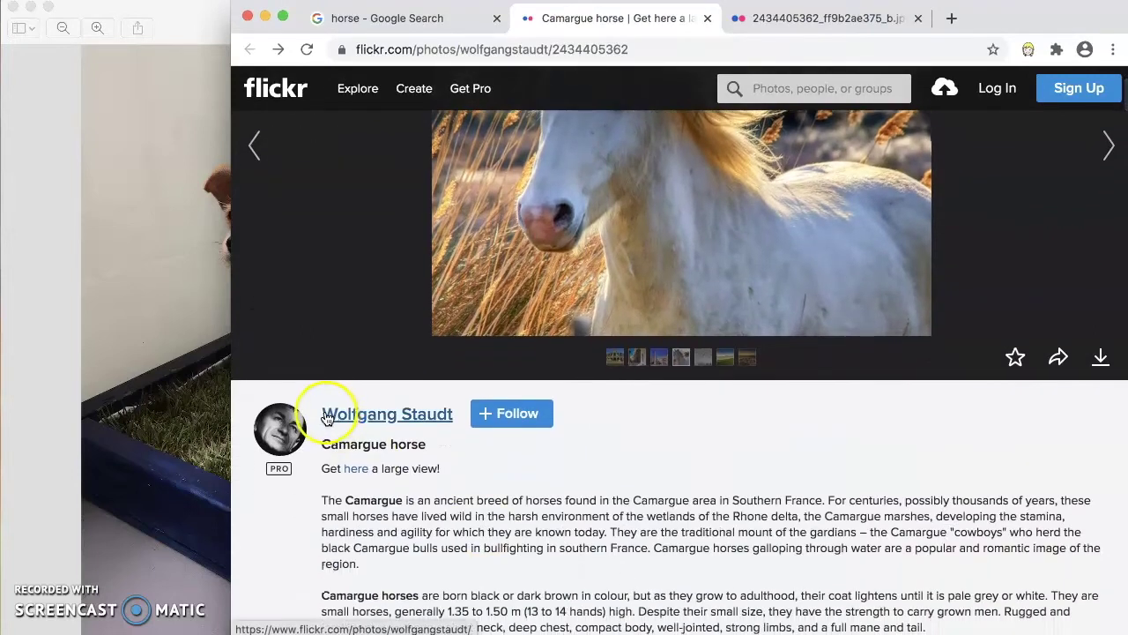
{"action": "left_click", "coordinate": [395, 420]}
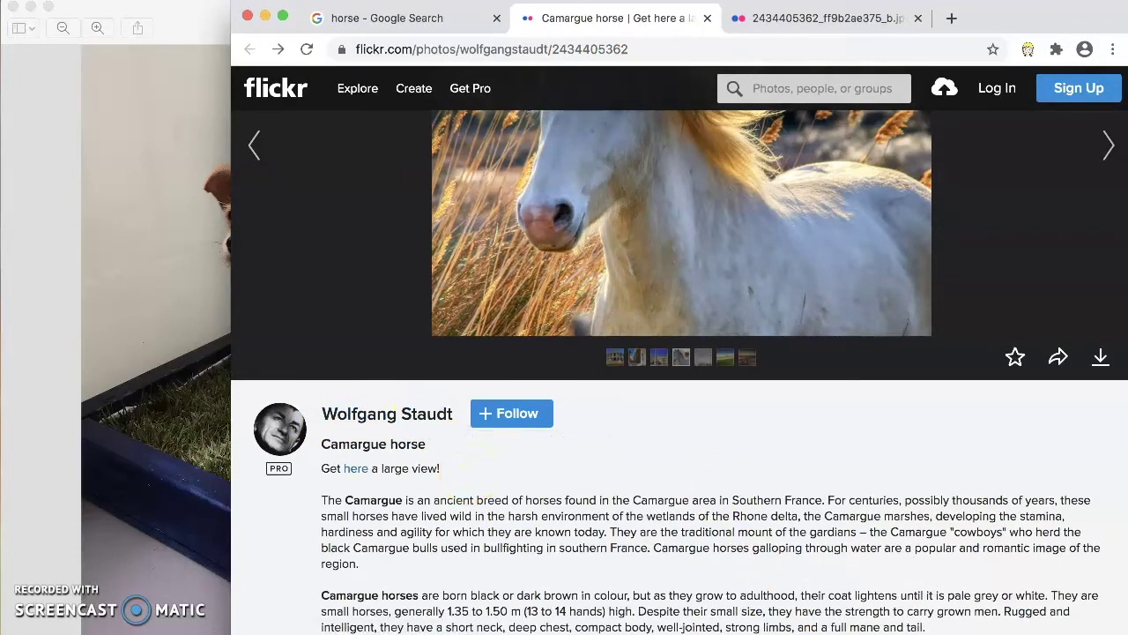
- Minimize Chrome, close the dog photo's Preview and info windows, and rearrange the desktop files
{"action": "left_click", "coordinate": [265, 15]}
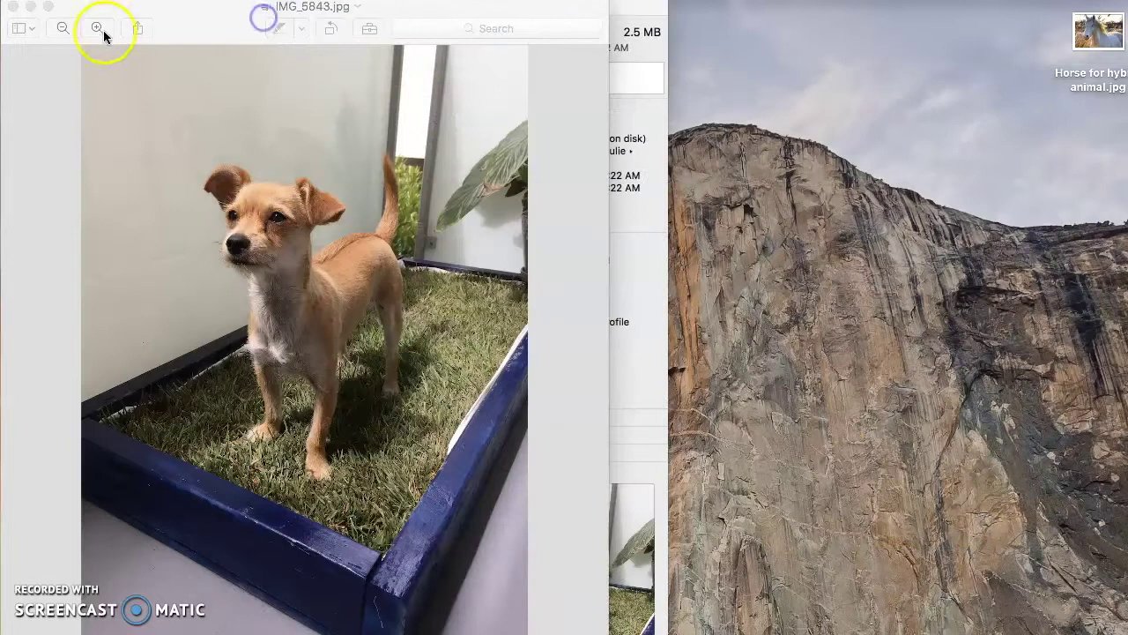
{"action": "left_click", "coordinate": [29, 8]}
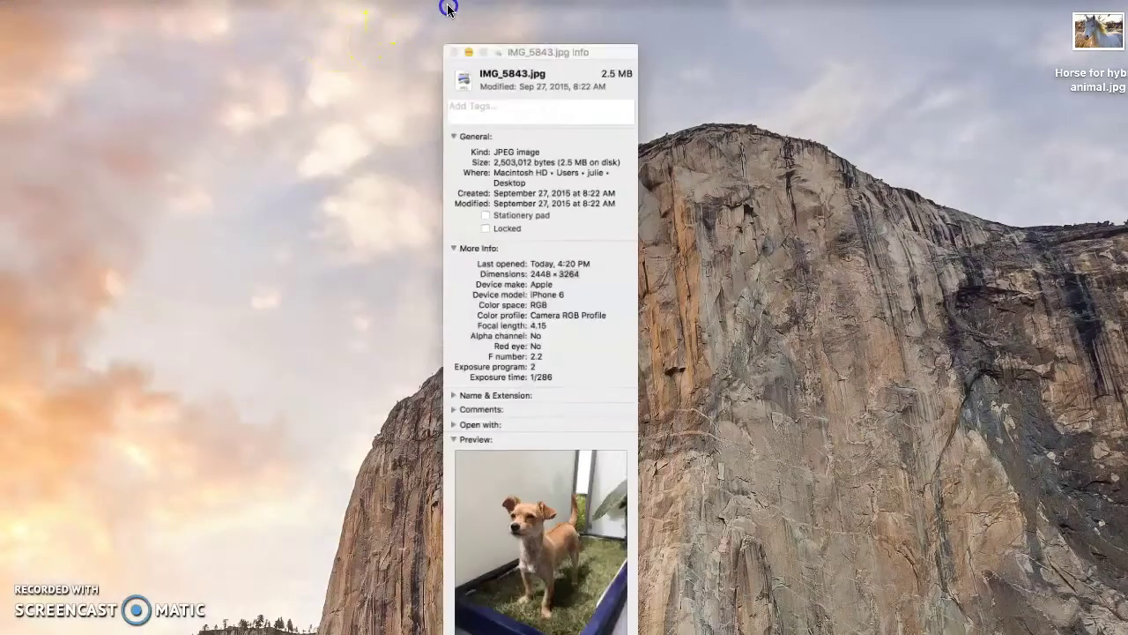
{"action": "left_click", "coordinate": [447, 7]}
{"action": "left_click_drag", "start_coordinate": [1068, 48], "coordinate": [954, 51]}
{"action": "left_click_drag", "start_coordinate": [484, 292], "coordinate": [907, 60]}
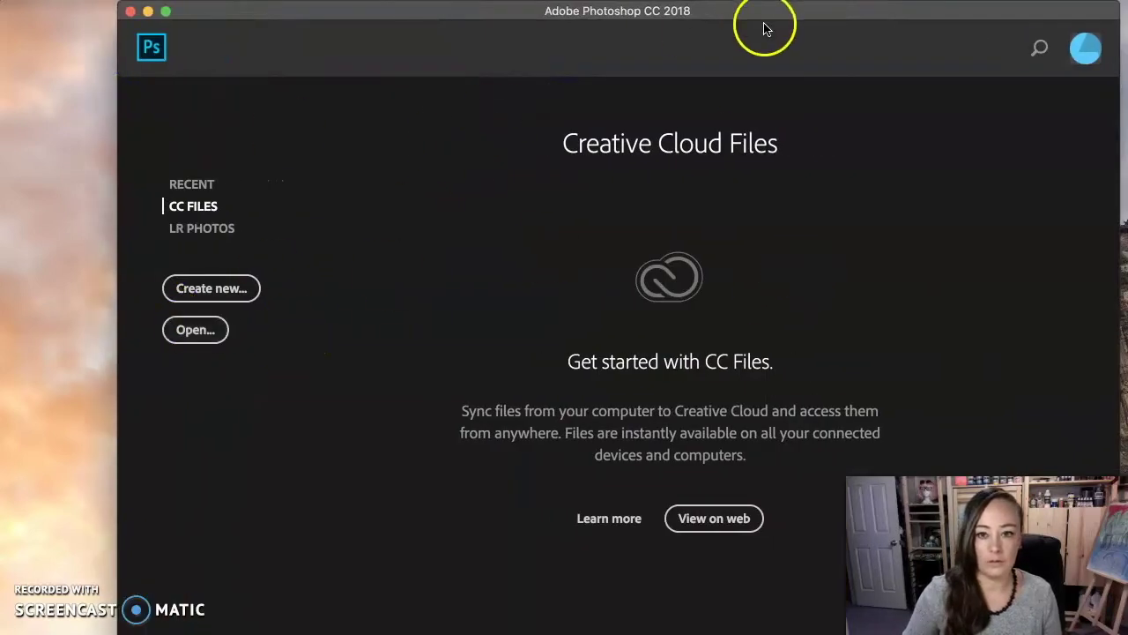
{"action": "left_click_drag", "start_coordinate": [767, 18], "coordinate": [435, 7]}
{"action": "mouse_move", "coordinate": [960, 55]}
{"action": "left_mouse_down"}
{"action": "mouse_move", "coordinate": [867, 63]}
{"action": "mouse_move", "coordinate": [979, 42]}
{"action": "left_mouse_up"}
- Open IMG_5843.jpg in Adobe Photoshop through its Open With menu
{"action": "left_click", "coordinate": [901, 58]}
{"action": "left_click_drag", "start_coordinate": [900, 58], "coordinate": [353, 264]}
{"action": "key", "text": "F11"}
{"action": "left_click", "coordinate": [1002, 21]}
{"action": "right_click", "coordinate": [909, 53]}
{"action": "left_click", "coordinate": [905, 66]}
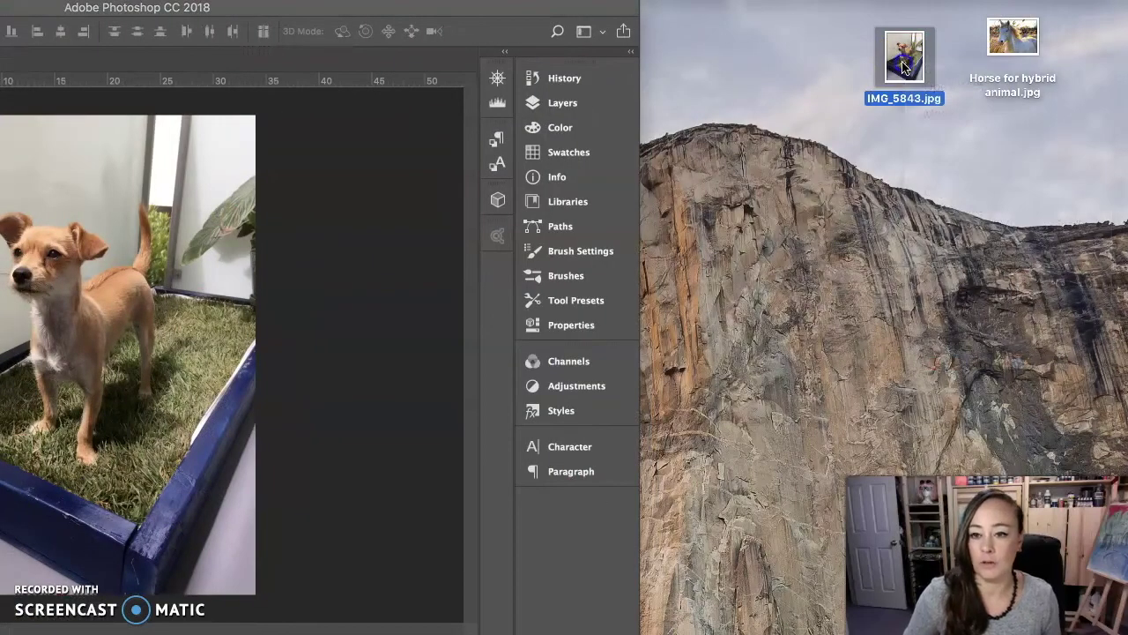
{"action": "right_click", "coordinate": [905, 66]}
{"action": "mouse_move", "coordinate": [921, 89]}
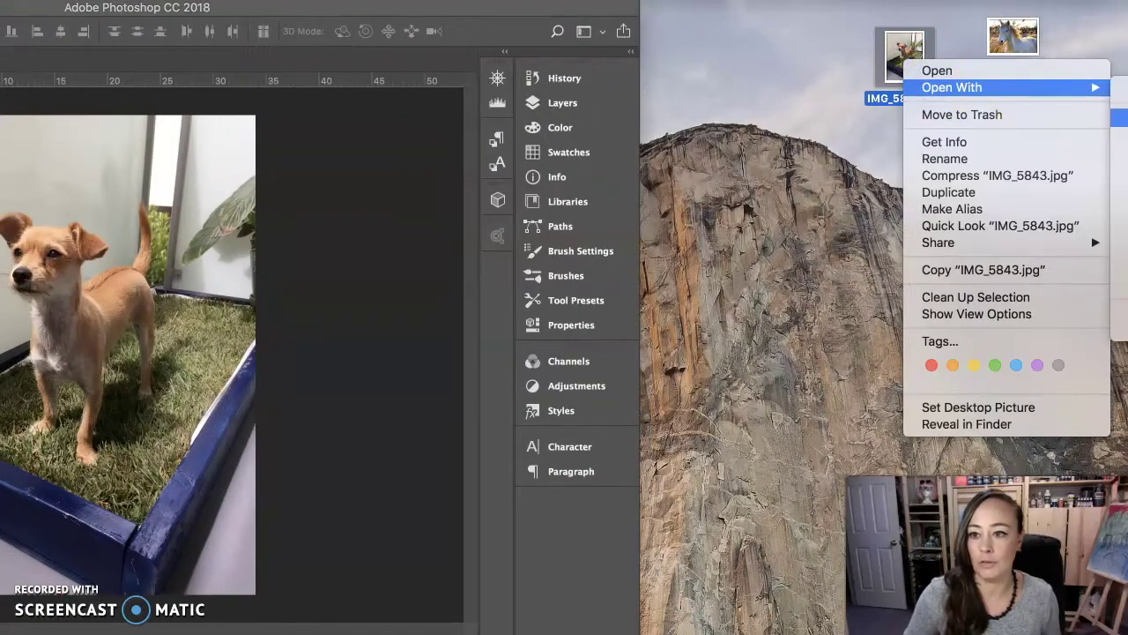
{"action": "left_click", "coordinate": [1117, 173]}
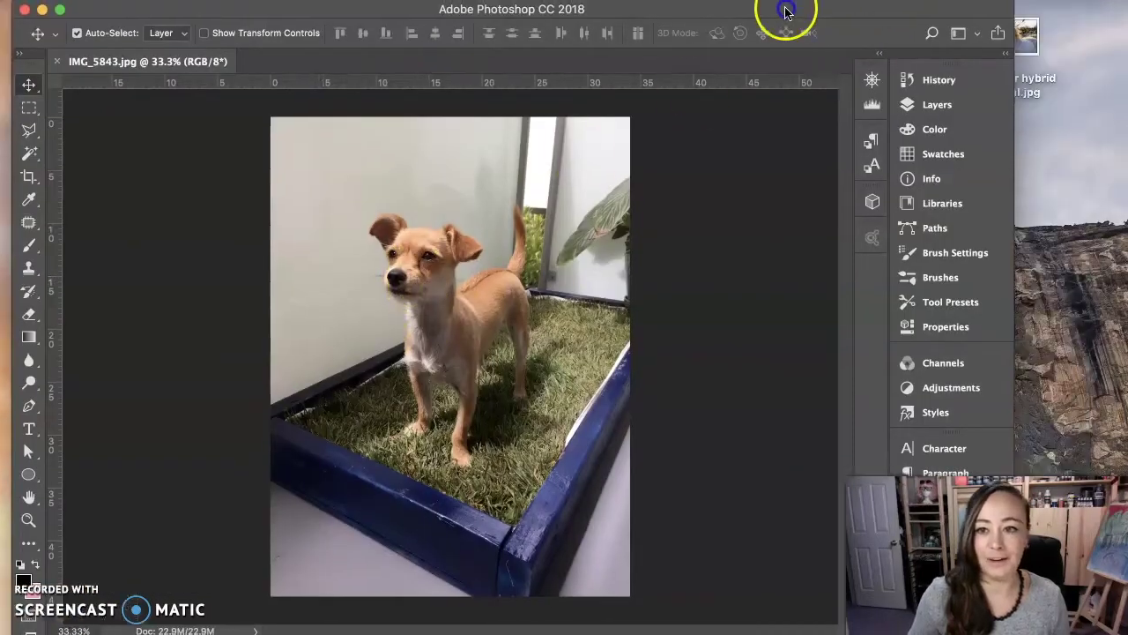
- Drop 'Horse for hybrid animal.jpg' onto the dog photo, position it over the dog's head, and commit it
{"action": "left_click_drag", "start_coordinate": [785, 8], "coordinate": [576, 8]}
{"action": "left_click", "coordinate": [1014, 37]}
{"action": "left_click_drag", "start_coordinate": [1014, 37], "coordinate": [294, 302]}
{"action": "left_click_drag", "start_coordinate": [536, 12], "coordinate": [776, 12]}
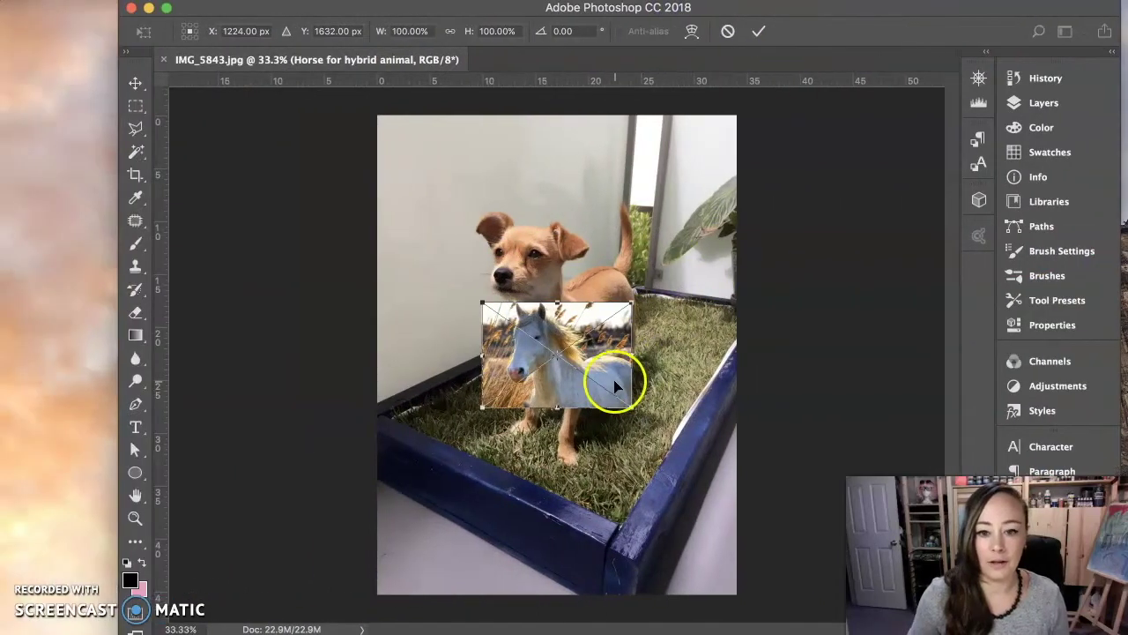
{"action": "left_click_drag", "start_coordinate": [575, 396], "coordinate": [597, 447]}
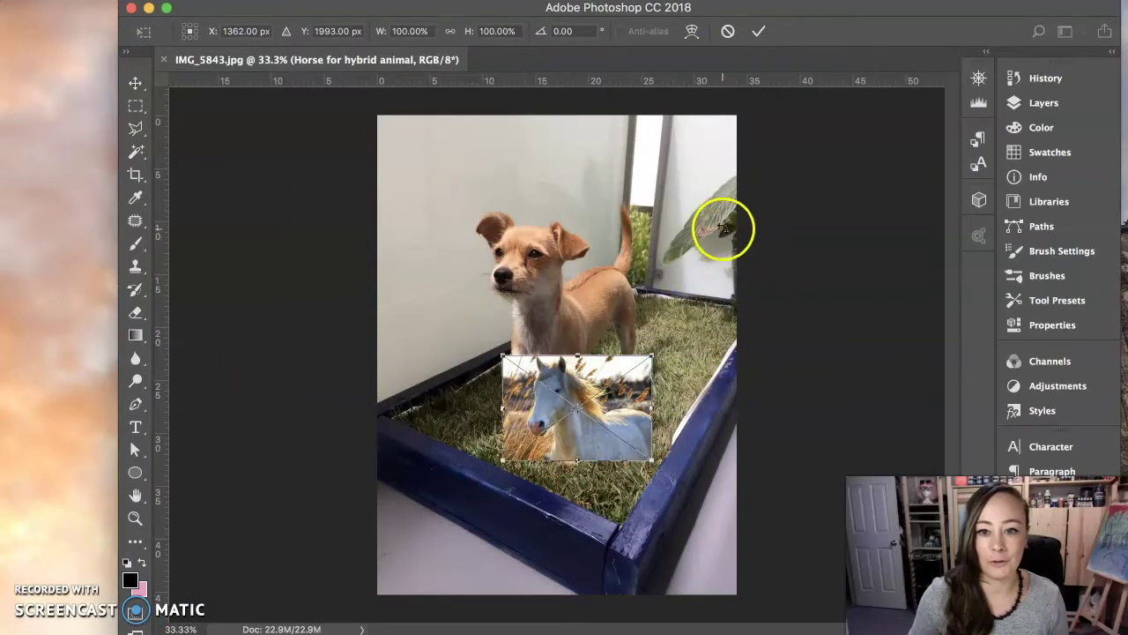
{"action": "left_click_drag", "start_coordinate": [624, 407], "coordinate": [590, 259]}
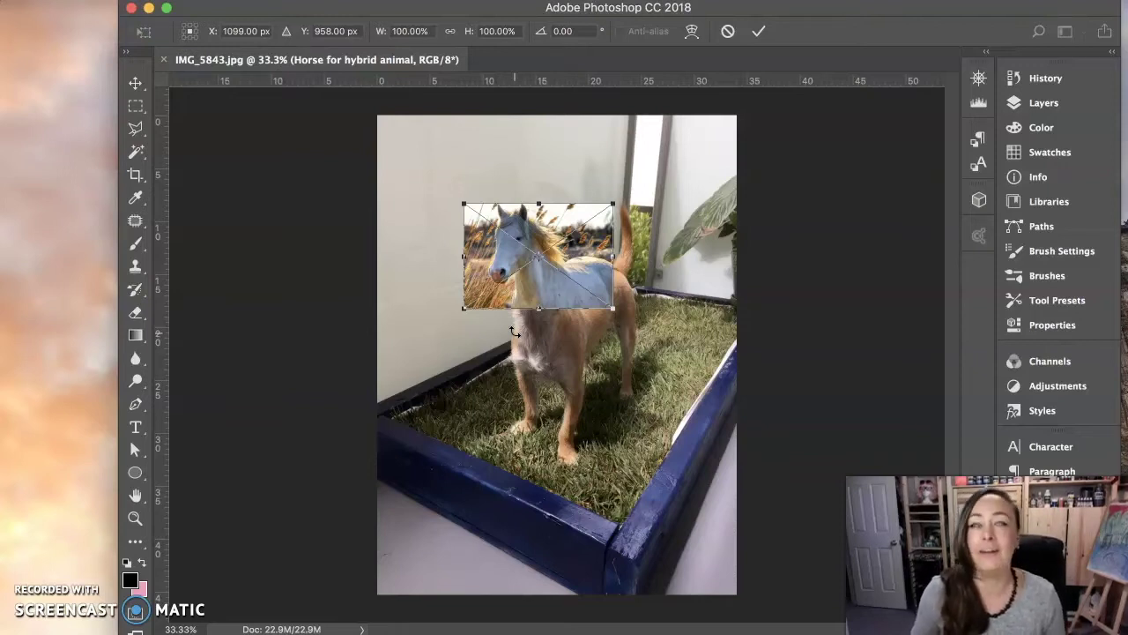
{"action": "key", "text": "Return"}
- Zoom in and nudge the horse layer down twice, then right and back left, over the dog's shoulders
{"action": "left_click", "coordinate": [542, 319]}
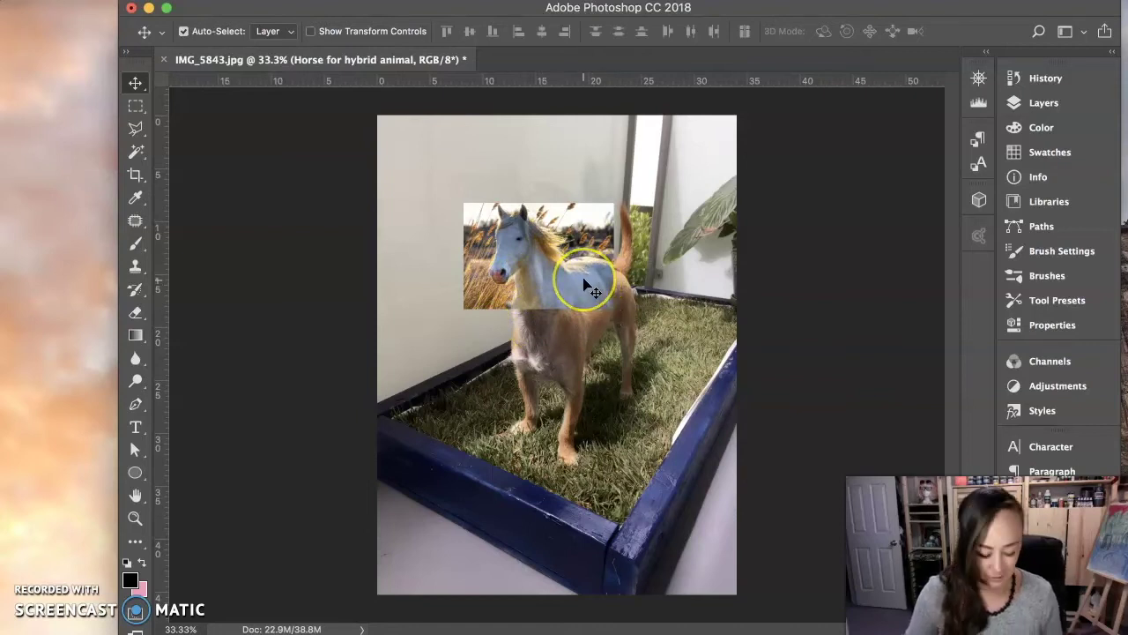
{"action": "key", "text": "super+plus"}
{"action": "key", "text": "super+plus"}
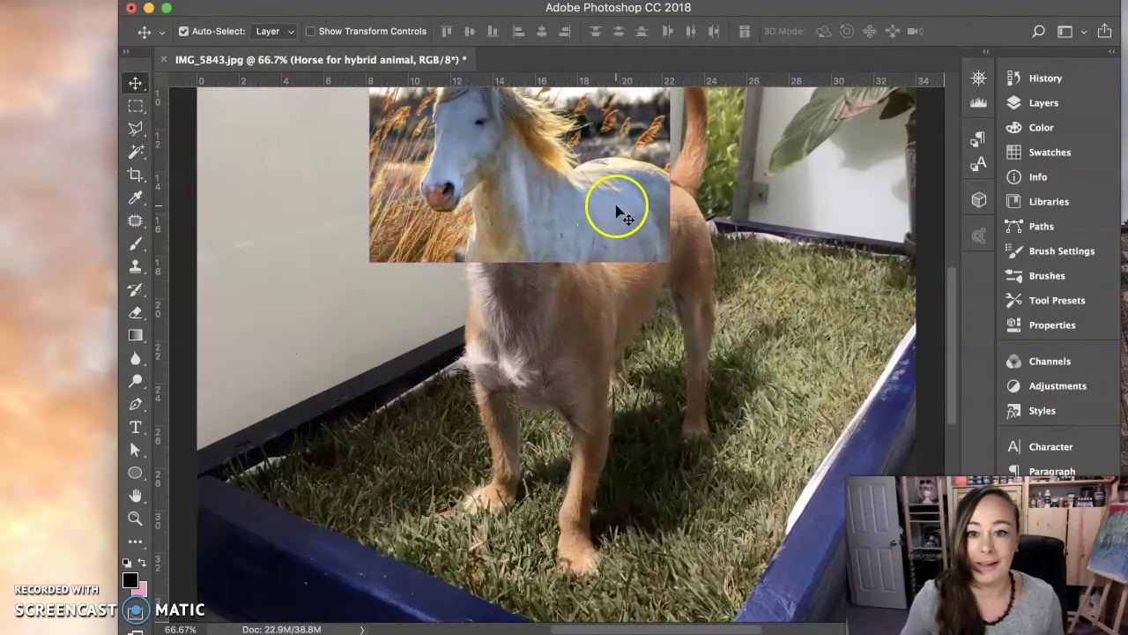
{"action": "left_click", "coordinate": [616, 209]}
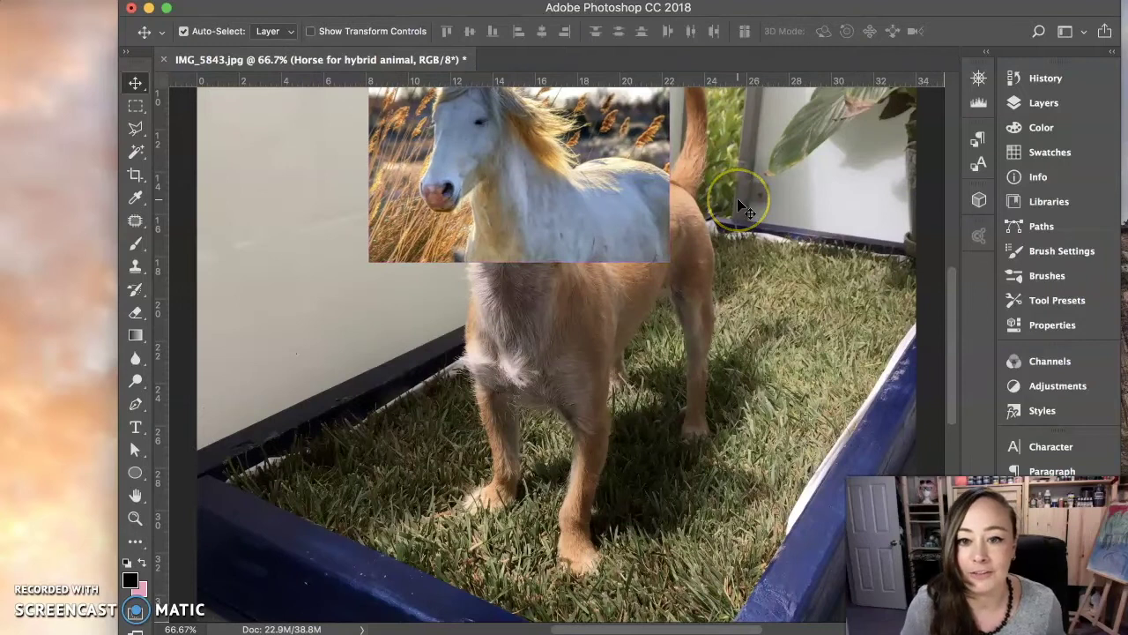
{"action": "key", "text": "Down"}
{"action": "key", "text": "Down"}
{"action": "key", "text": "Down"}
{"action": "key", "text": "Down"}
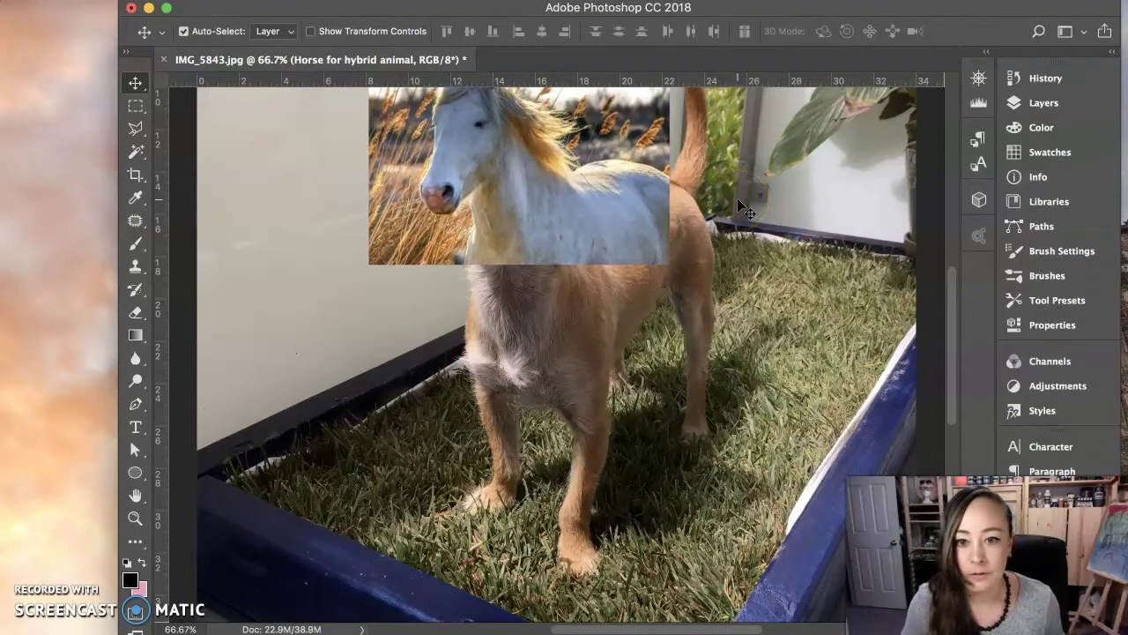
{"action": "key", "text": "Down"}
{"action": "key", "text": "Down"}
{"action": "key", "text": "Down"}
{"action": "key", "text": "Down"}
{"action": "key", "text": "Down"}
{"action": "key", "text": "Down"}
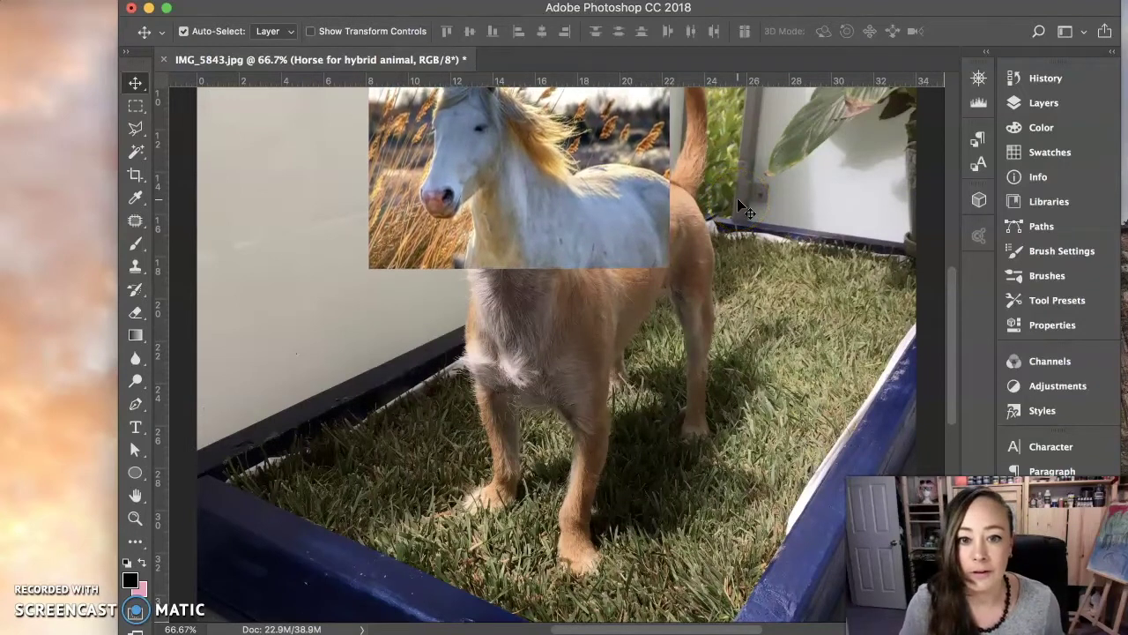
{"action": "key", "text": "Right"}
{"action": "key", "text": "Right"}
{"action": "key", "text": "Right"}
{"action": "key", "text": "Right"}
{"action": "key", "text": "Right"}
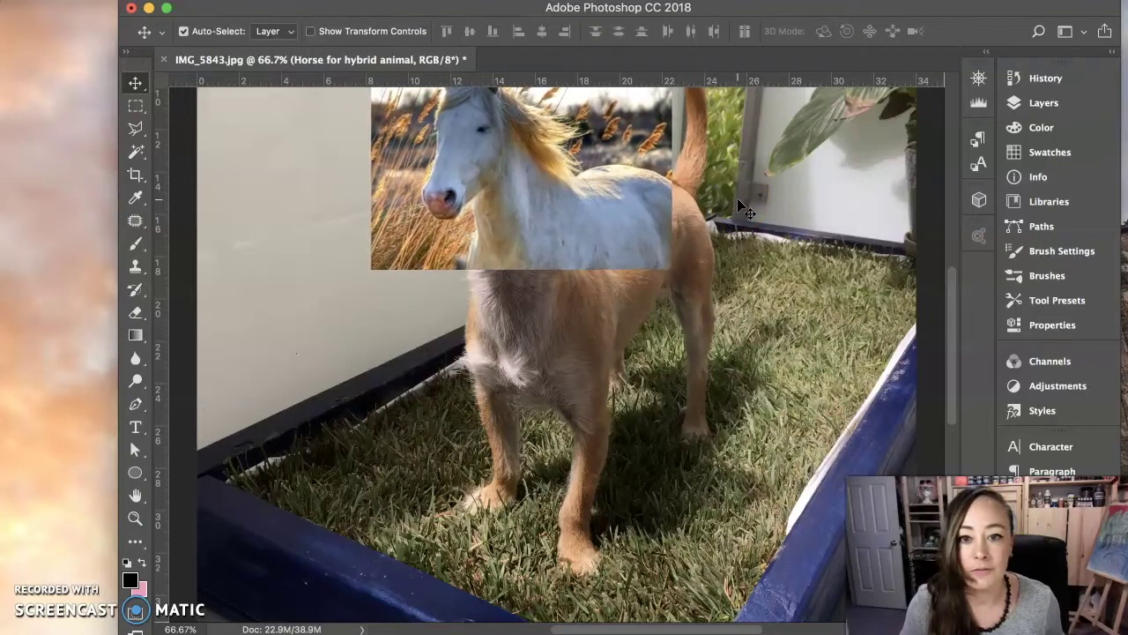
{"action": "key", "text": "Left"}
{"action": "key", "text": "Left"}
{"action": "key", "text": "Left"}
{"action": "key", "text": "Left"}
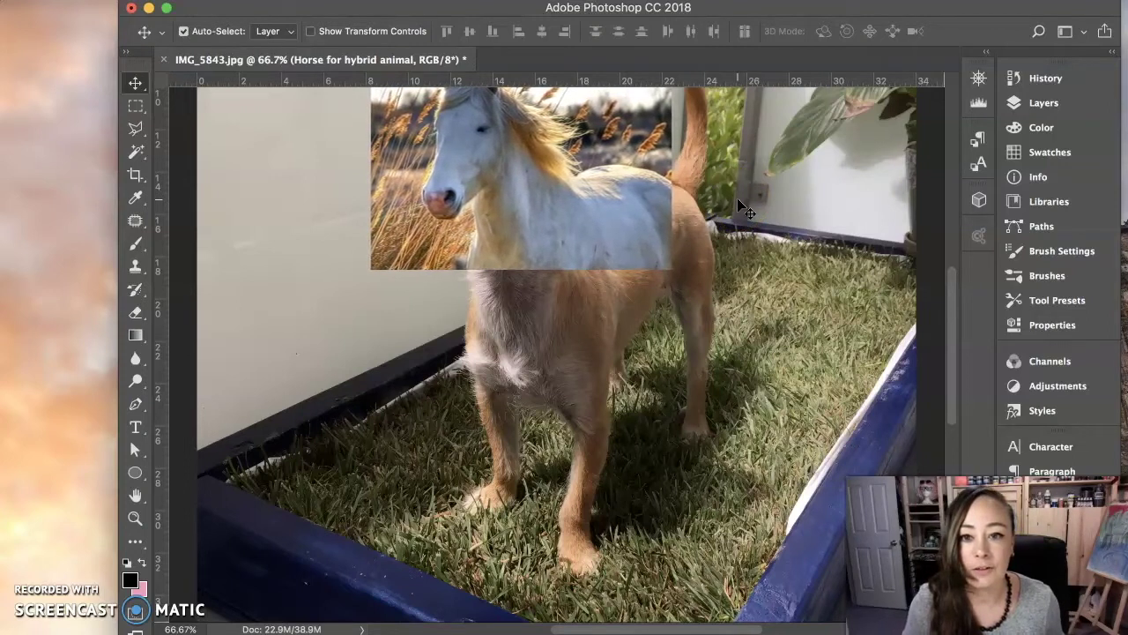
{"action": "left_click", "coordinate": [860, 92]}
{"action": "scroll", "coordinate": [649, 327], "scroll_direction": "up", "scroll_amount": 8}
{"action": "scroll", "coordinate": [649, 333], "scroll_direction": "down", "scroll_amount": 4}
{"action": "scroll", "coordinate": [653, 343], "scroll_direction": "down", "scroll_amount": 2}
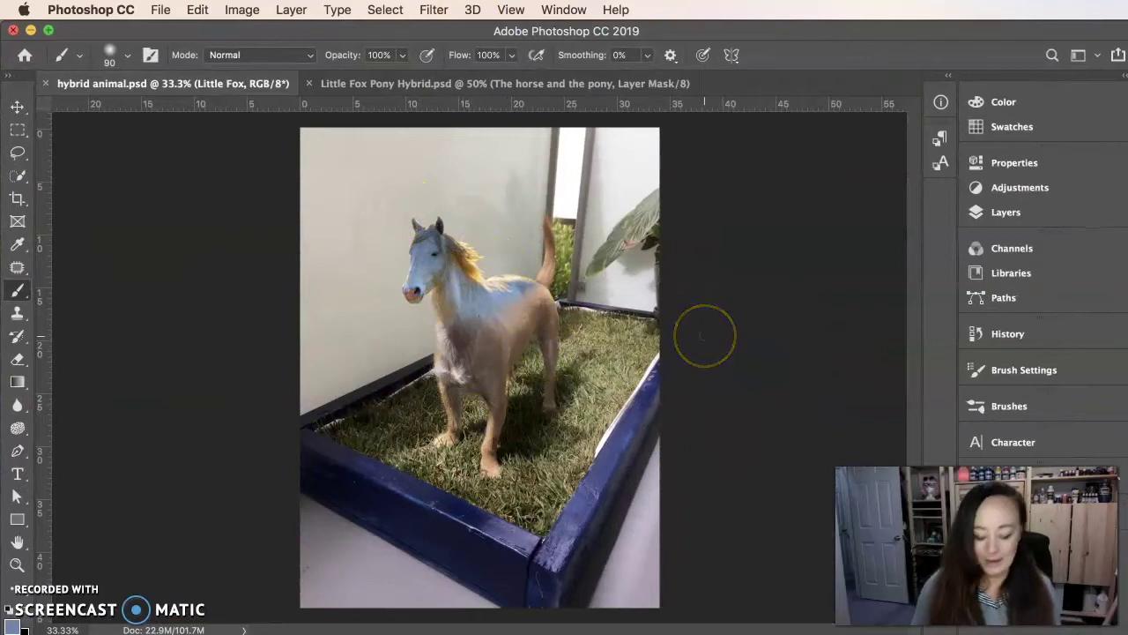
{"action": "key", "text": "super+equal"}
{"action": "key", "text": "super+equal"}
{"action": "key", "text": "super+equal"}
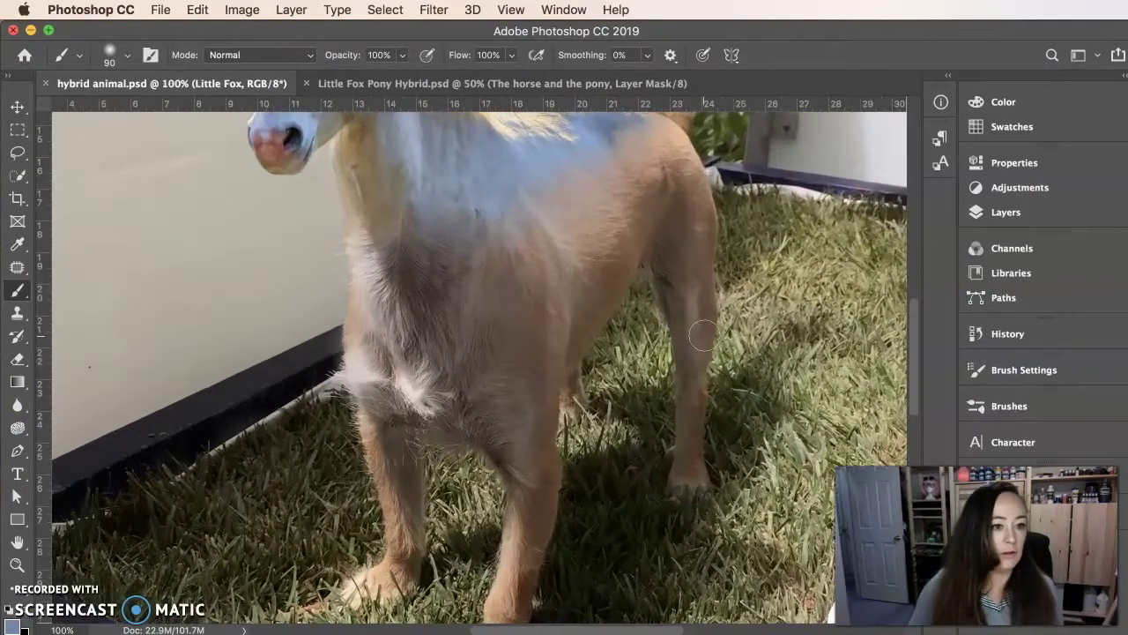
{"action": "scroll", "coordinate": [702, 335], "scroll_direction": "up", "scroll_amount": 10}
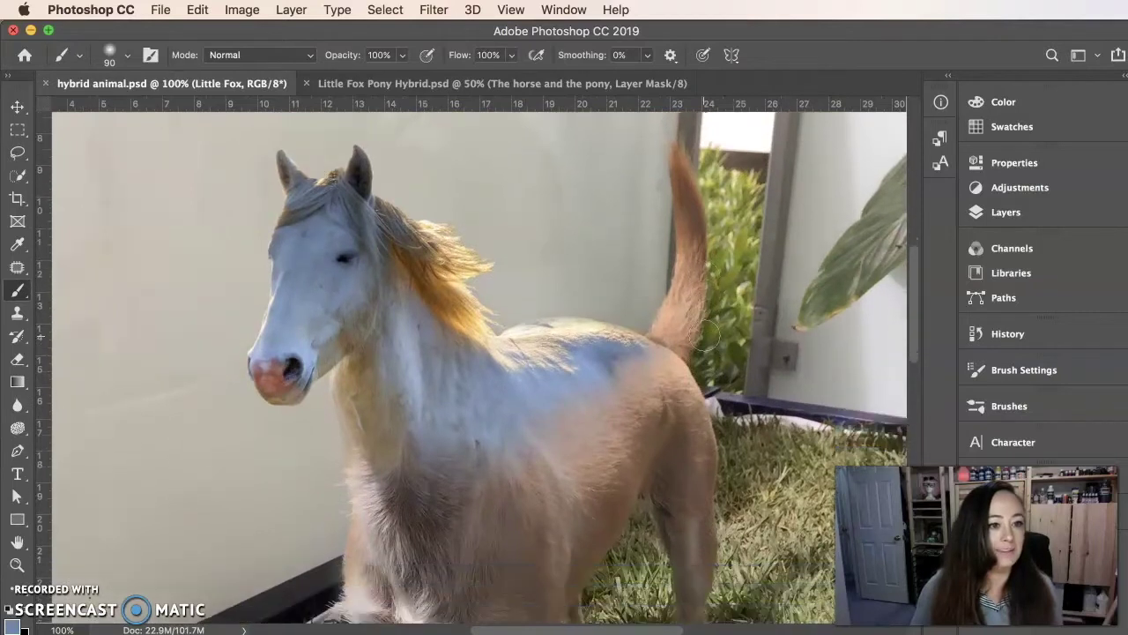
{"action": "scroll", "coordinate": [708, 335], "scroll_direction": "down", "scroll_amount": 5}
{"action": "scroll", "coordinate": [707, 335], "scroll_direction": "up", "scroll_amount": 4}
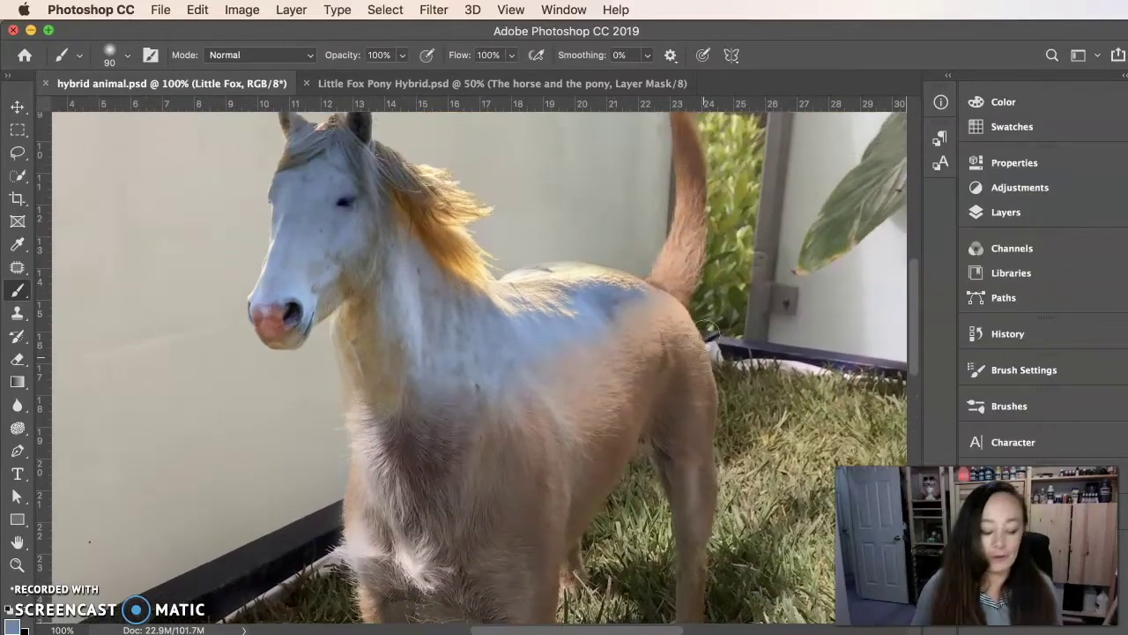
- Zoom out to the whole horse and work the mask along its back into the tan body
{"action": "key", "text": "super+minus"}
{"action": "scroll", "coordinate": [704, 335], "scroll_direction": "down", "scroll_amount": 2}
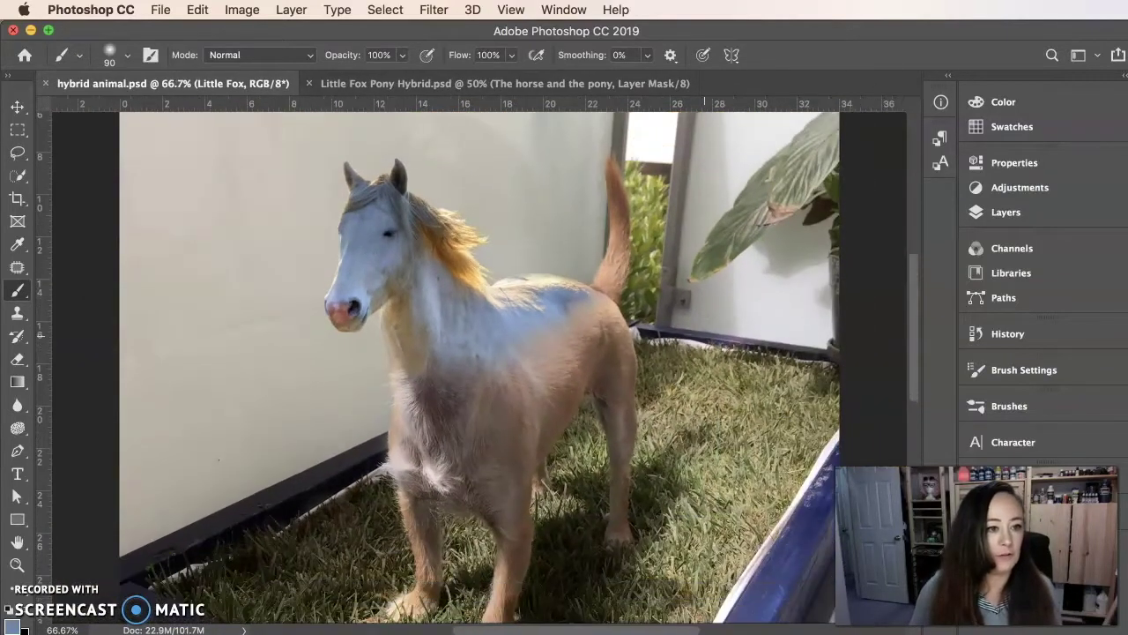
{"action": "scroll", "coordinate": [704, 335], "scroll_direction": "down", "scroll_amount": 3}
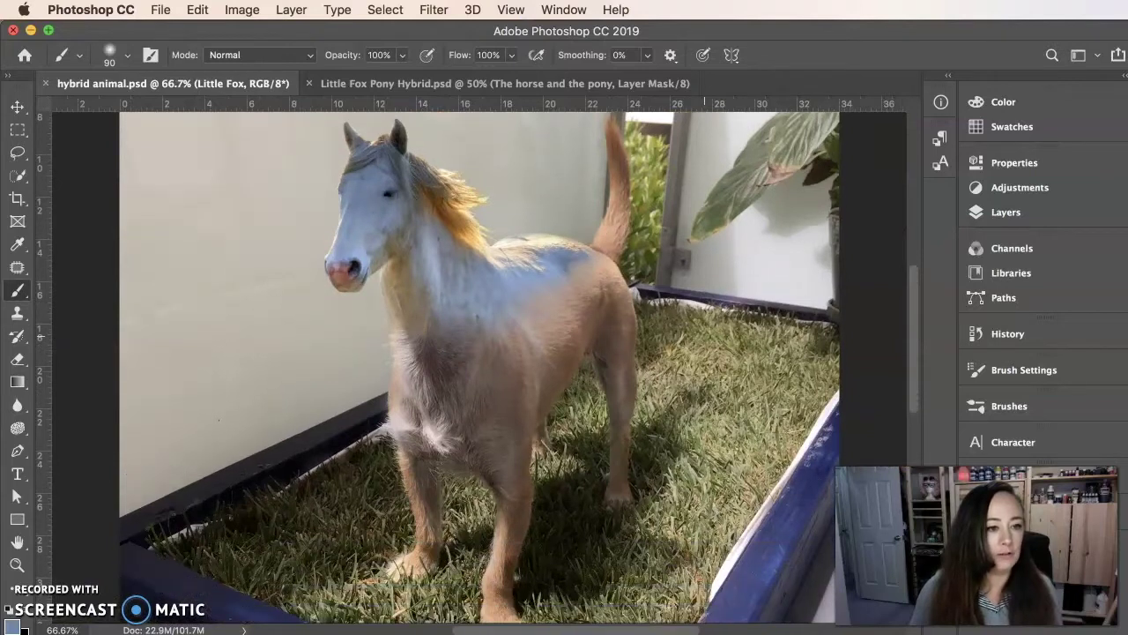
{"action": "scroll", "coordinate": [704, 335], "scroll_direction": "up", "scroll_amount": 2}
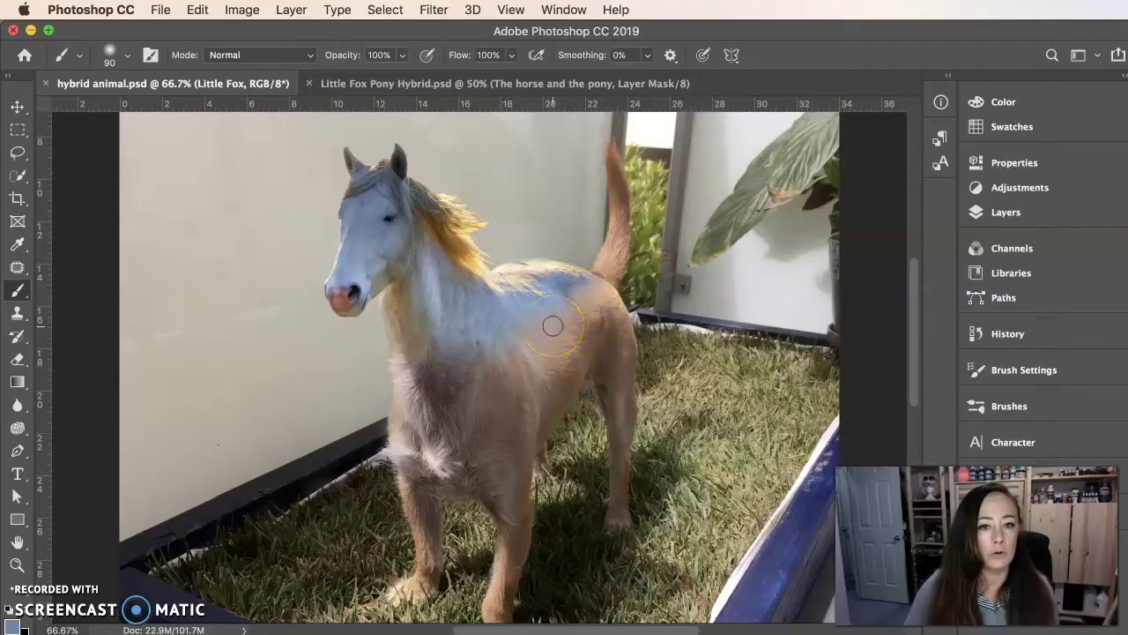
{"action": "left_click", "coordinate": [33, 33]}
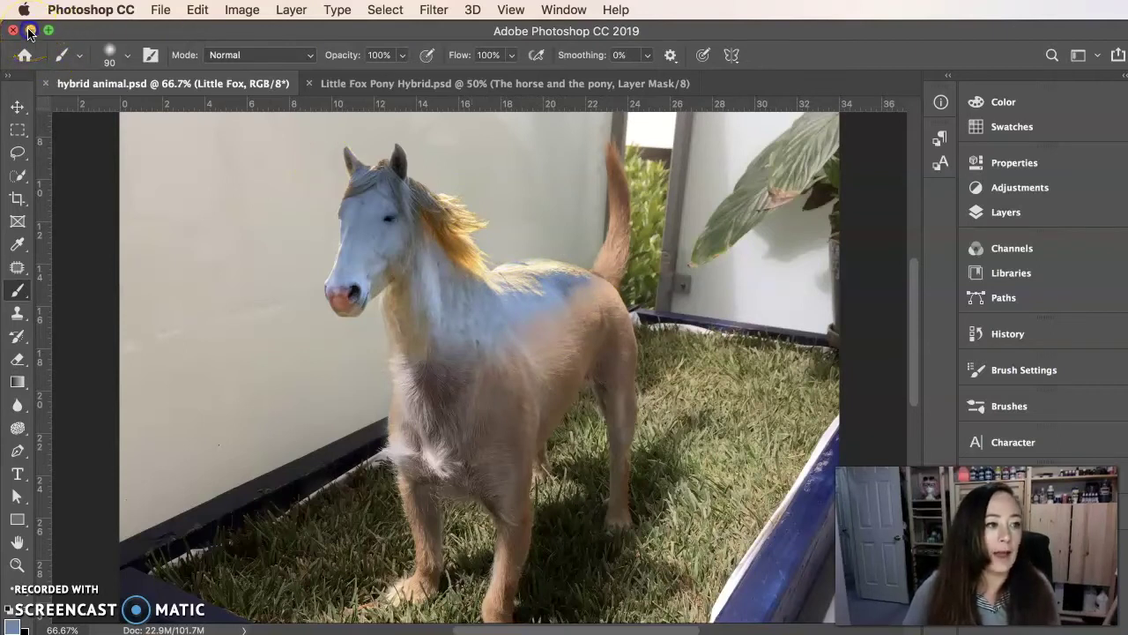
- Bring Chrome forward and close the Camargue horse image preview
{"action": "left_click", "coordinate": [30, 32]}
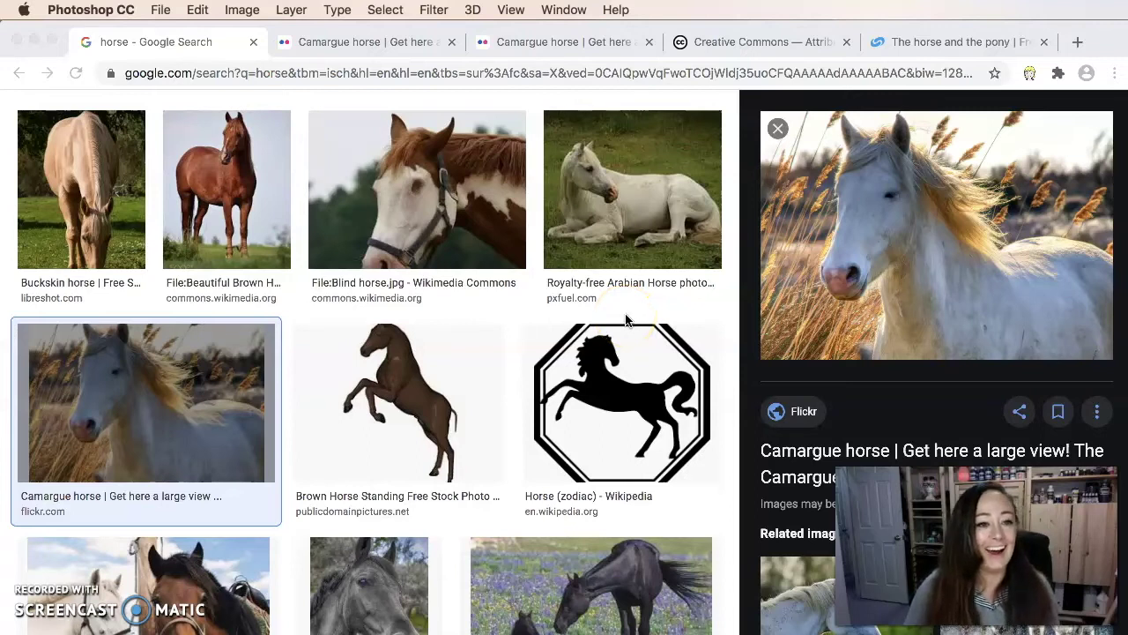
{"action": "left_click", "coordinate": [535, 340]}
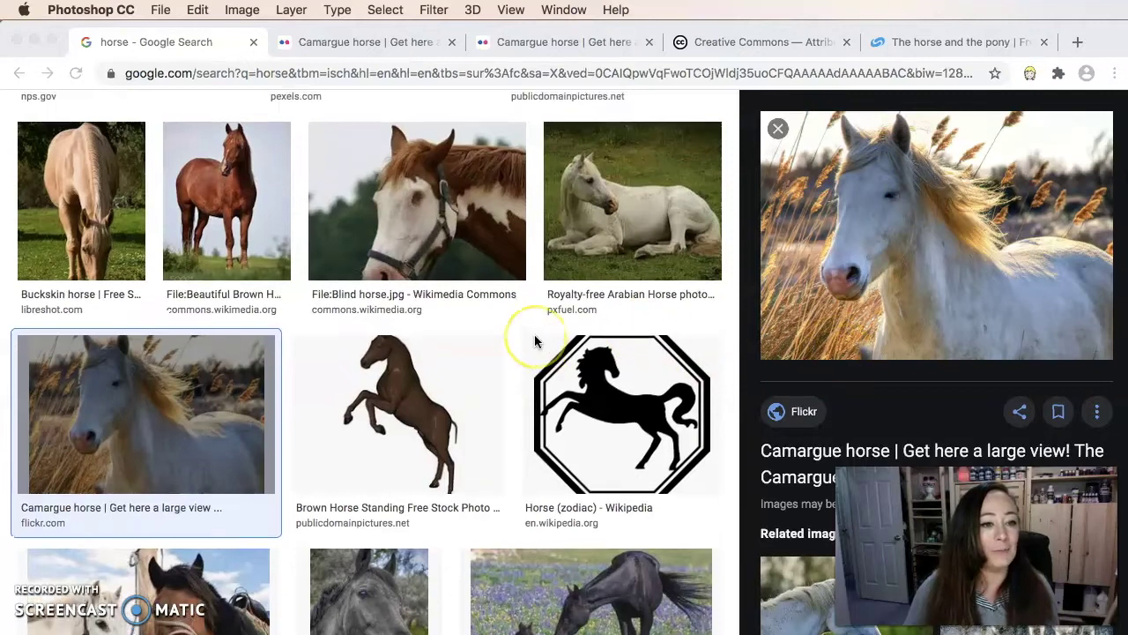
{"action": "scroll", "coordinate": [535, 341], "scroll_direction": "up", "scroll_amount": 5}
{"action": "left_click", "coordinate": [776, 337]}
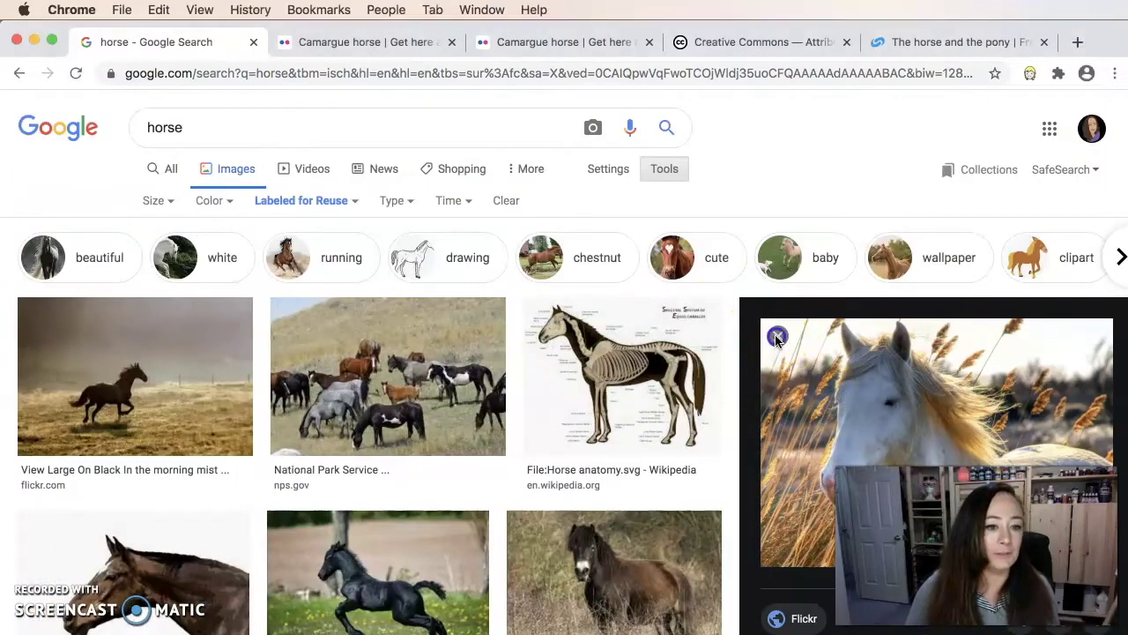
{"action": "left_click", "coordinate": [779, 335]}
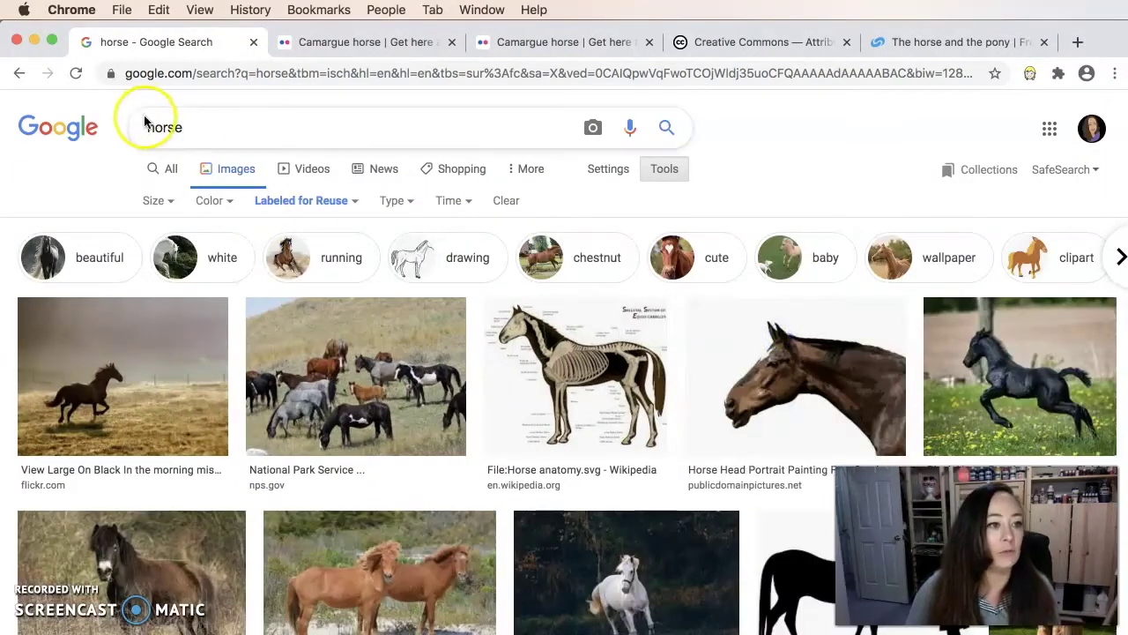
- Scroll the 'horse' results and preview LibreShot's 'The horse and the pony' photo
{"action": "scroll", "coordinate": [624, 422], "scroll_direction": "down", "scroll_amount": 10}
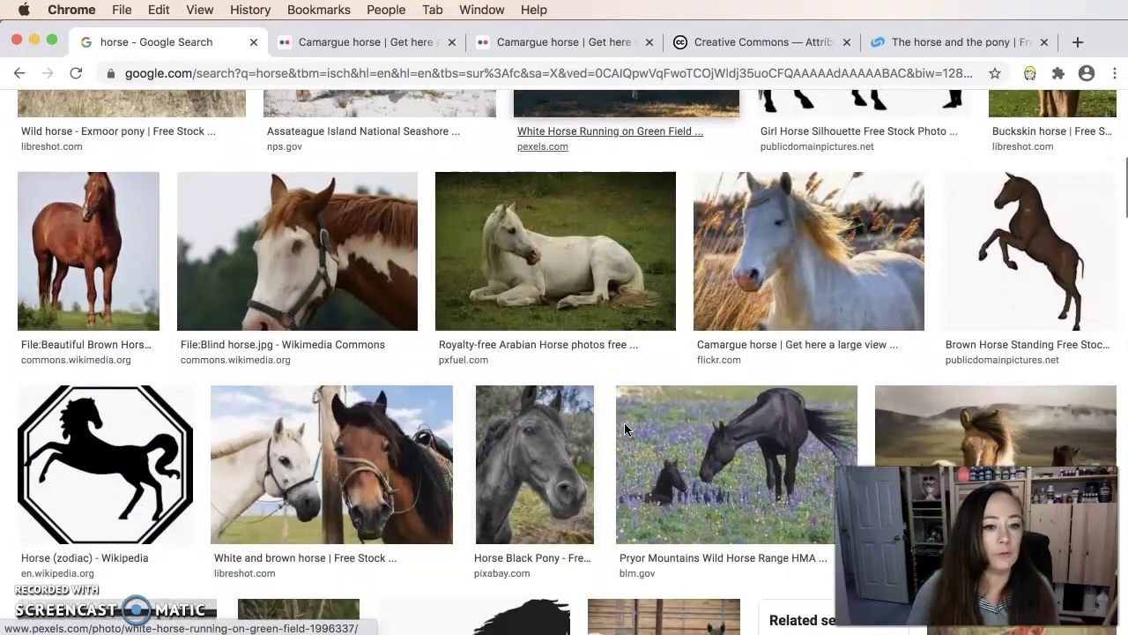
{"action": "left_click", "coordinate": [753, 230]}
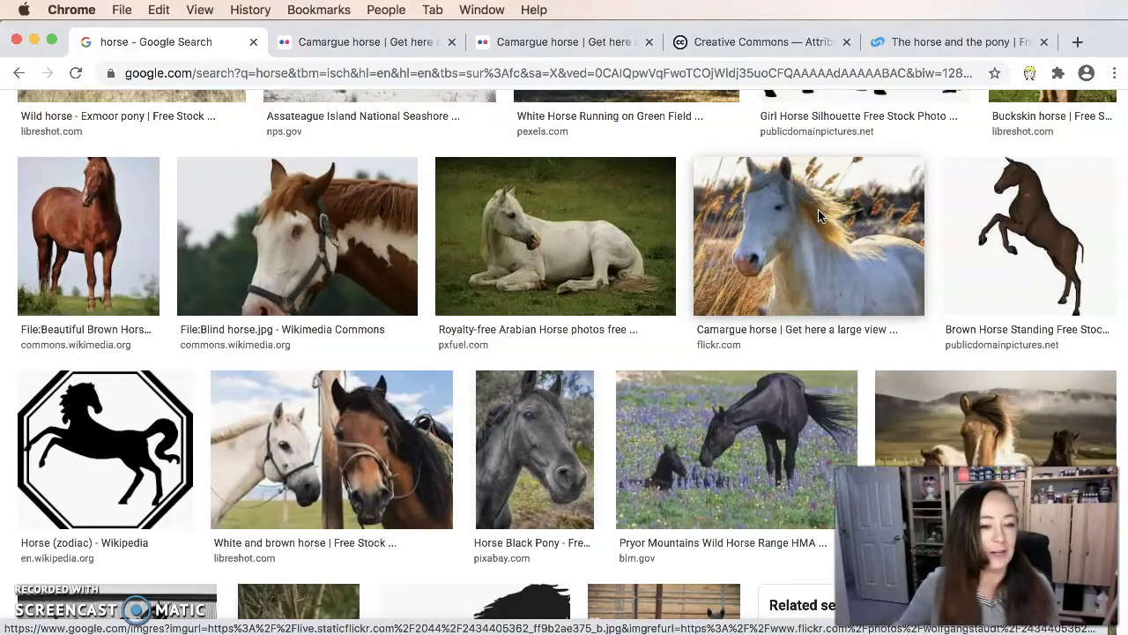
{"action": "scroll", "coordinate": [724, 388], "scroll_direction": "down", "scroll_amount": 5}
{"action": "scroll", "coordinate": [724, 396], "scroll_direction": "down", "scroll_amount": 6}
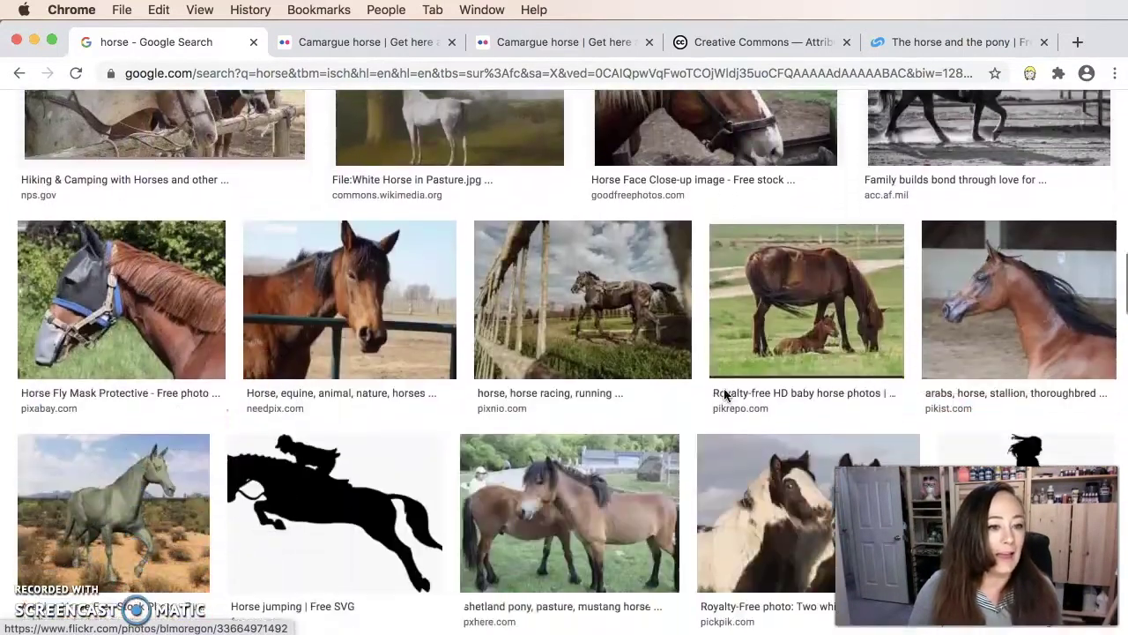
{"action": "scroll", "coordinate": [724, 396], "scroll_direction": "down", "scroll_amount": 4}
{"action": "scroll", "coordinate": [724, 394], "scroll_direction": "down", "scroll_amount": 4}
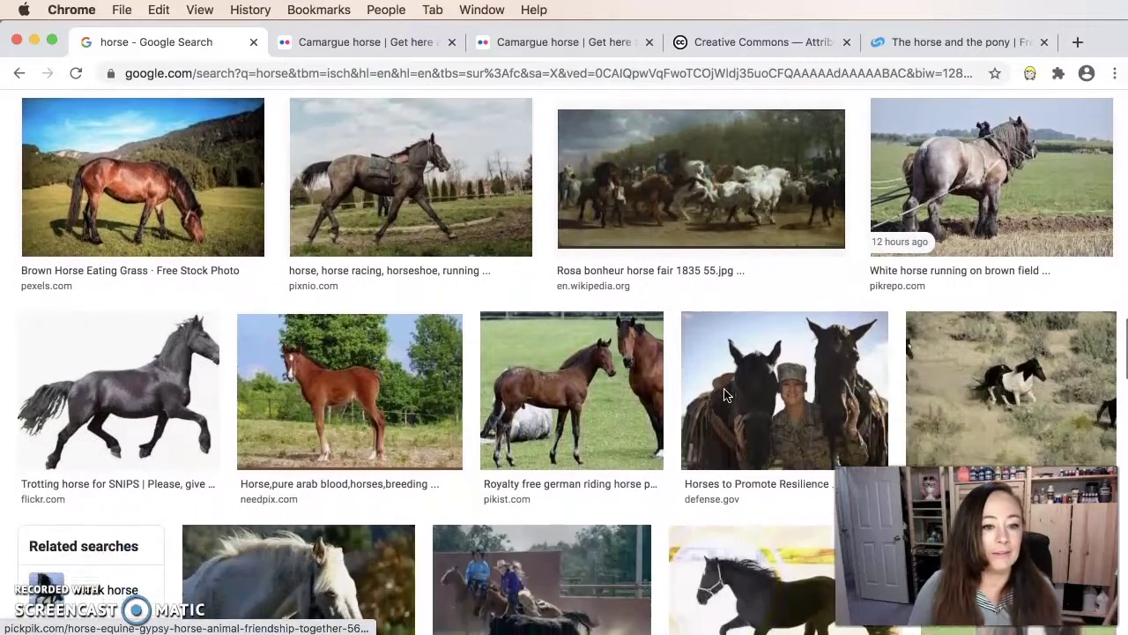
{"action": "scroll", "coordinate": [724, 395], "scroll_direction": "down", "scroll_amount": 3}
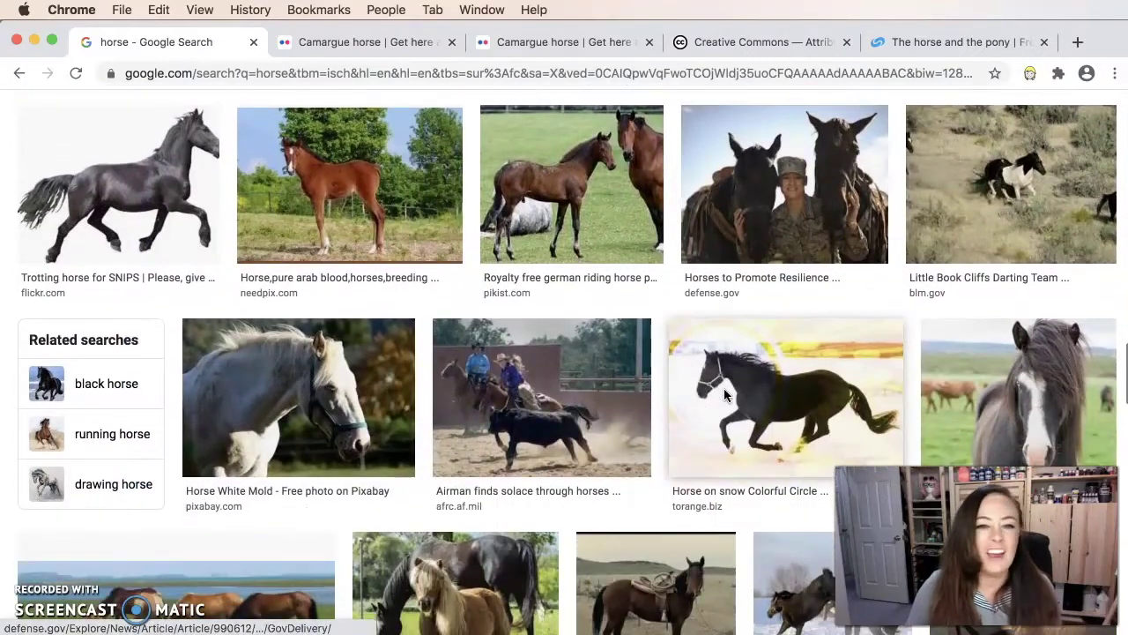
{"action": "scroll", "coordinate": [724, 392], "scroll_direction": "down", "scroll_amount": 2}
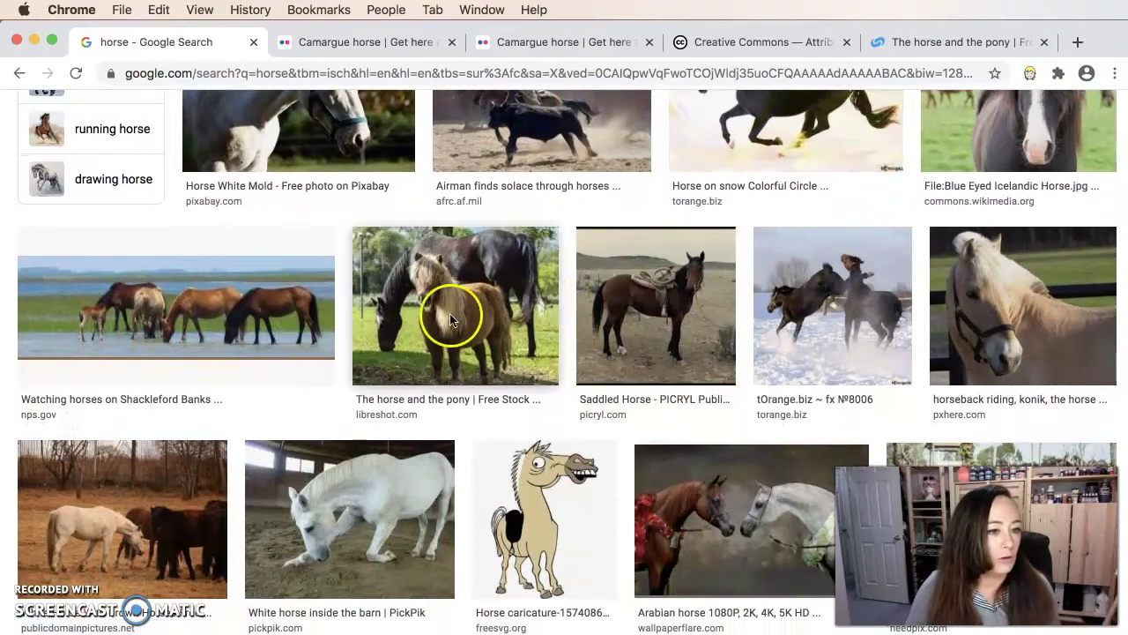
{"action": "left_click", "coordinate": [450, 319]}
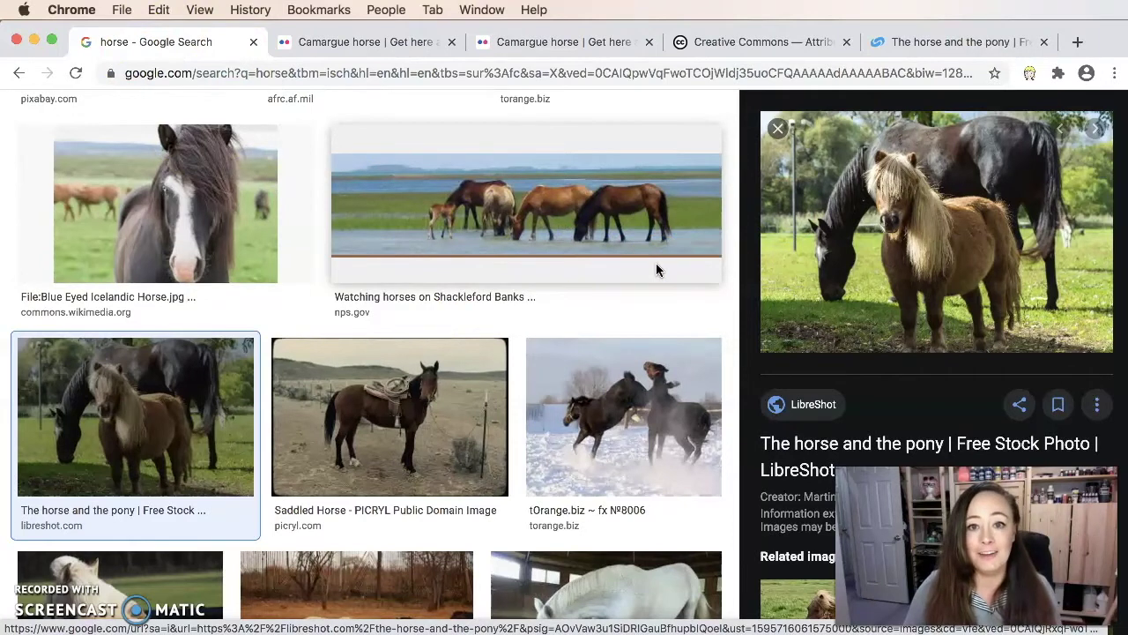
- Open the photo's LibreShot page and highlight its FREE IMAGE FOR COMMERCIAL USE heading
{"action": "left_click", "coordinate": [809, 447]}
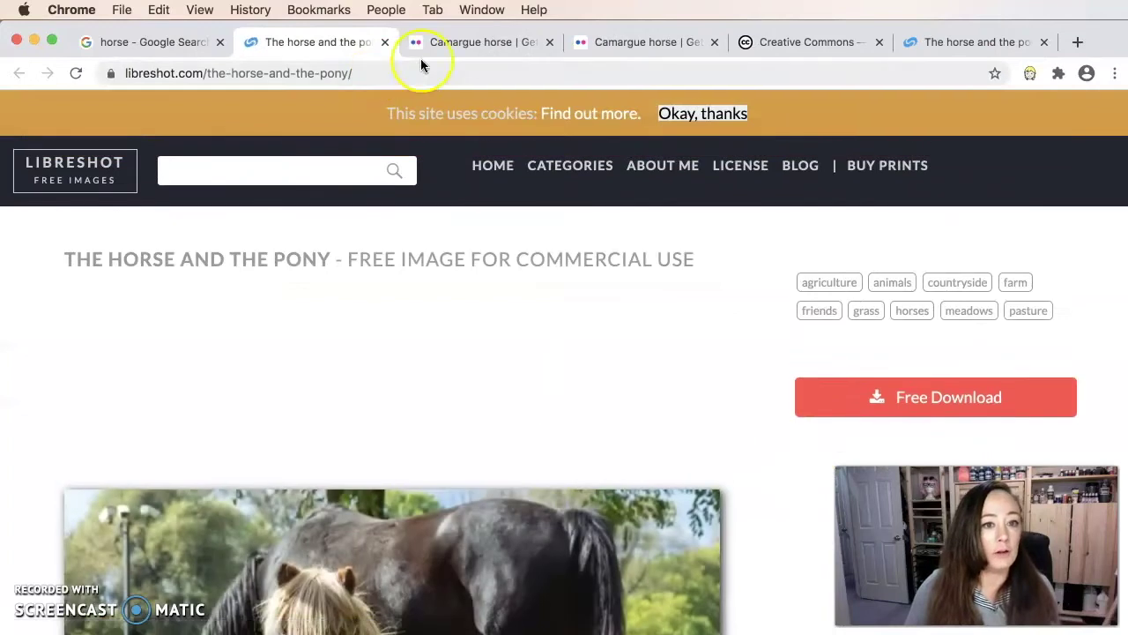
{"action": "scroll", "coordinate": [705, 390], "scroll_direction": "down", "scroll_amount": 3}
{"action": "scroll", "coordinate": [705, 390], "scroll_direction": "up", "scroll_amount": 3}
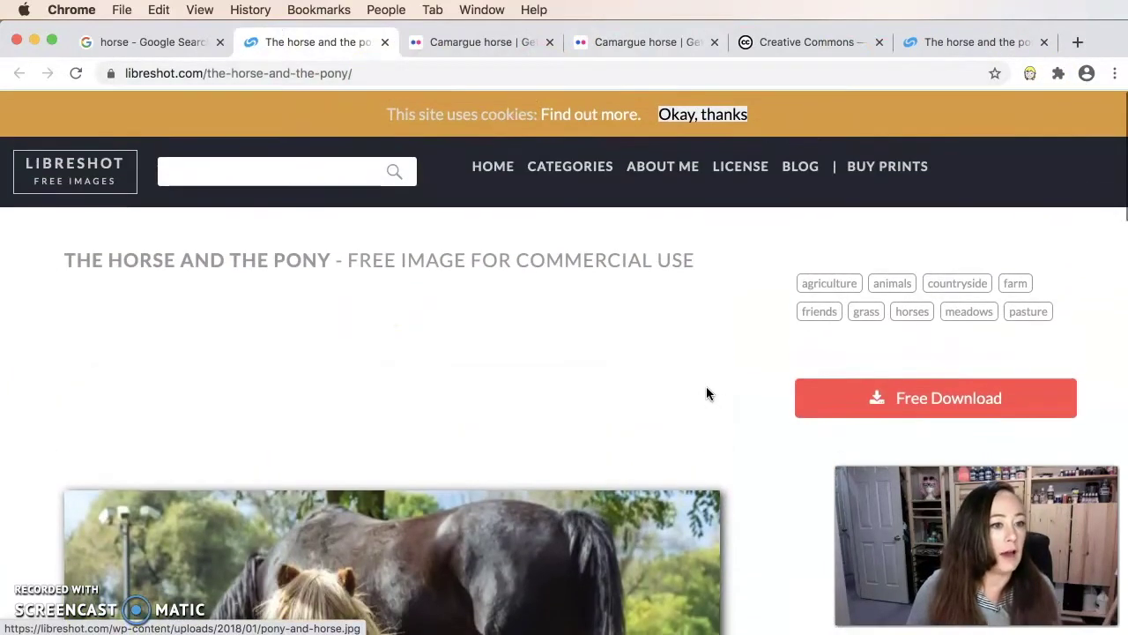
{"action": "scroll", "coordinate": [706, 394], "scroll_direction": "down", "scroll_amount": 2}
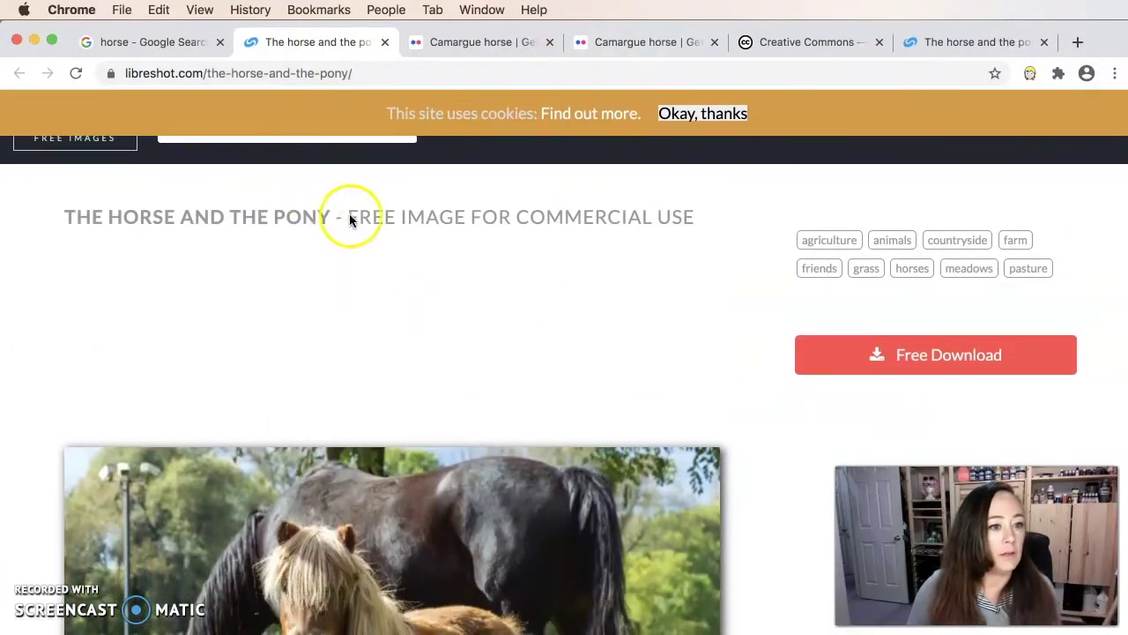
{"action": "left_click_drag", "start_coordinate": [347, 217], "coordinate": [690, 226]}
{"action": "scroll", "coordinate": [725, 360], "scroll_direction": "down", "scroll_amount": 6}
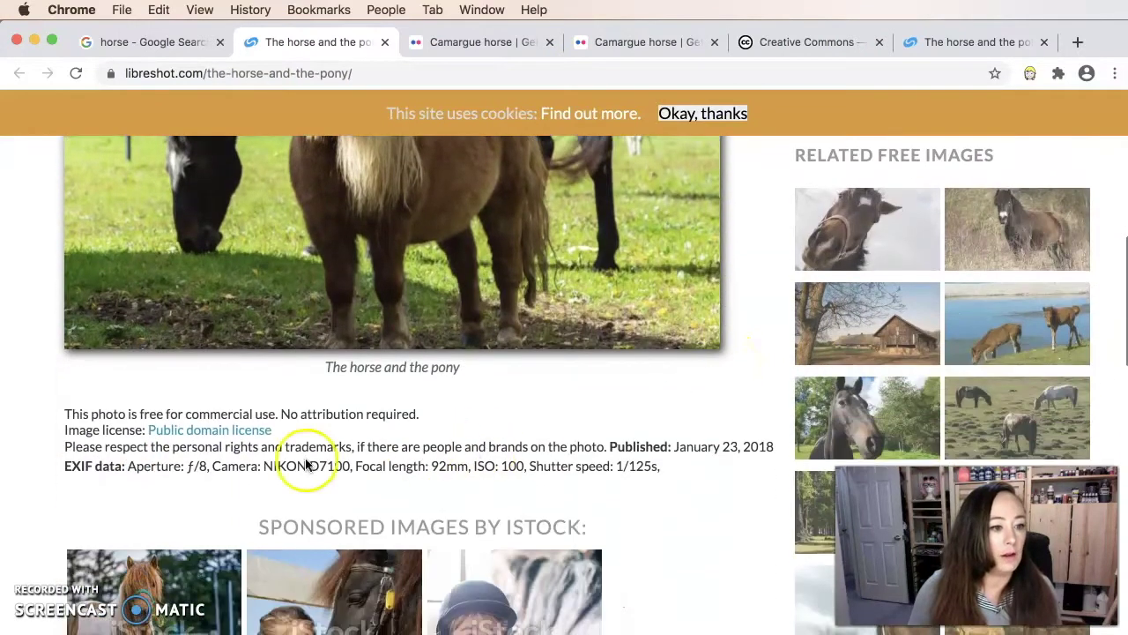
- Highlight and read the public domain licence sentence under the photo
{"action": "left_click_drag", "start_coordinate": [66, 413], "coordinate": [262, 414]}
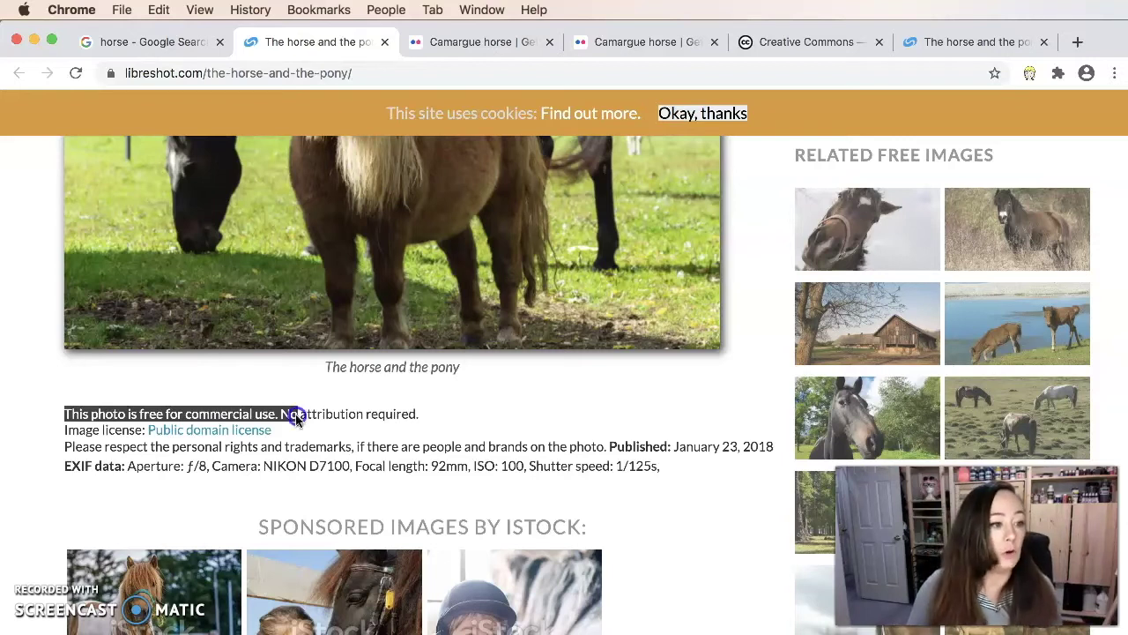
{"action": "left_click", "coordinate": [297, 416]}
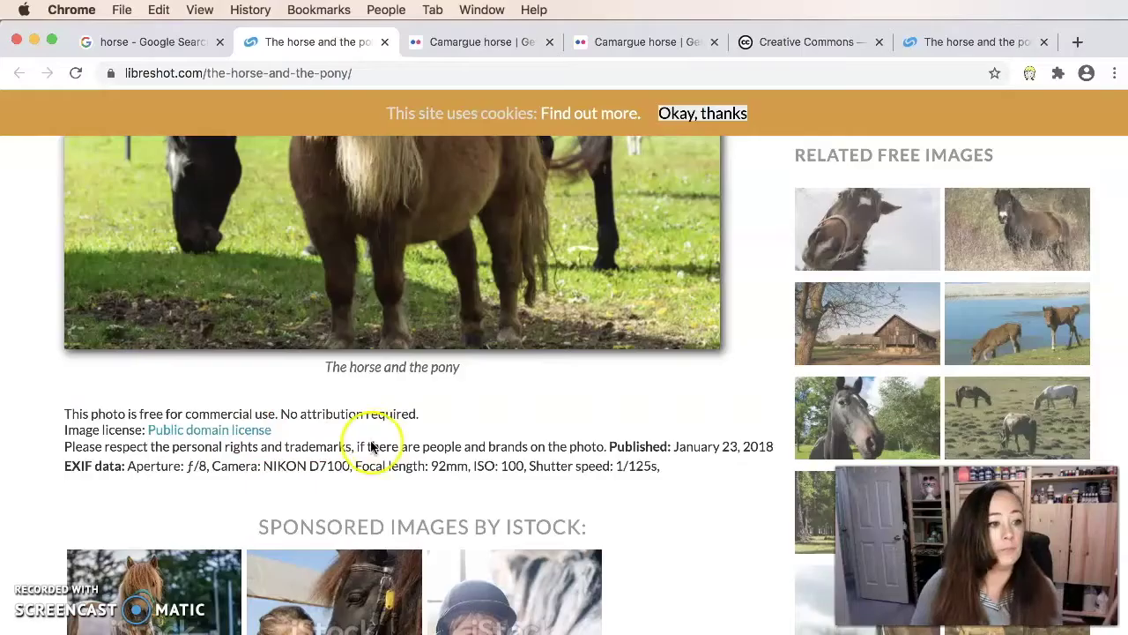
{"action": "scroll", "coordinate": [151, 453], "scroll_direction": "down", "scroll_amount": 1}
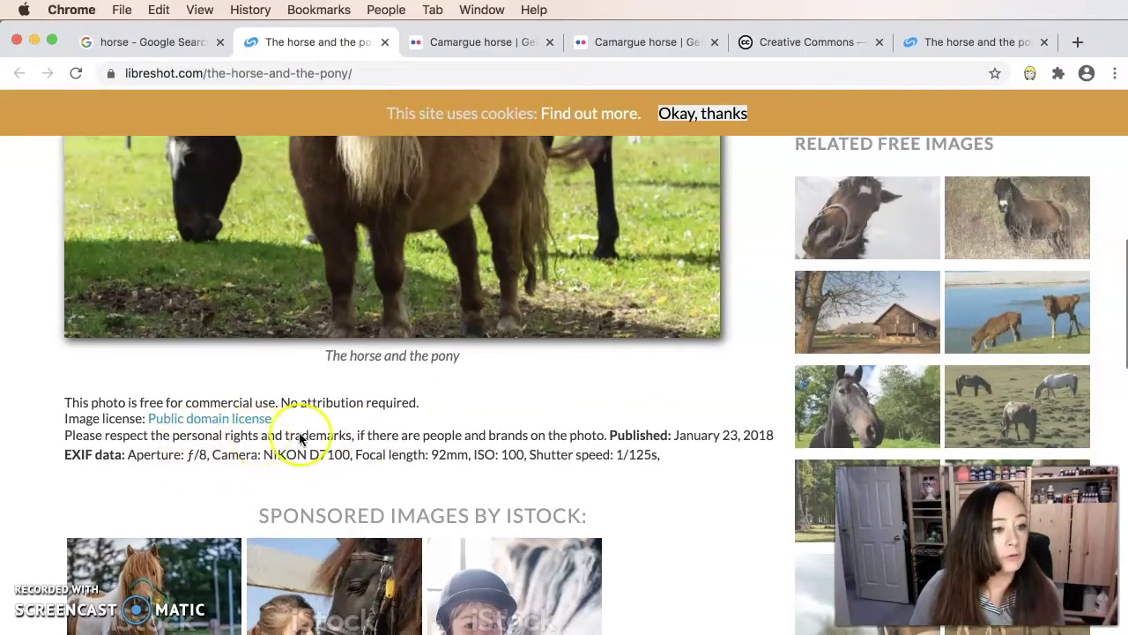
{"action": "scroll", "coordinate": [365, 441], "scroll_direction": "up", "scroll_amount": 1}
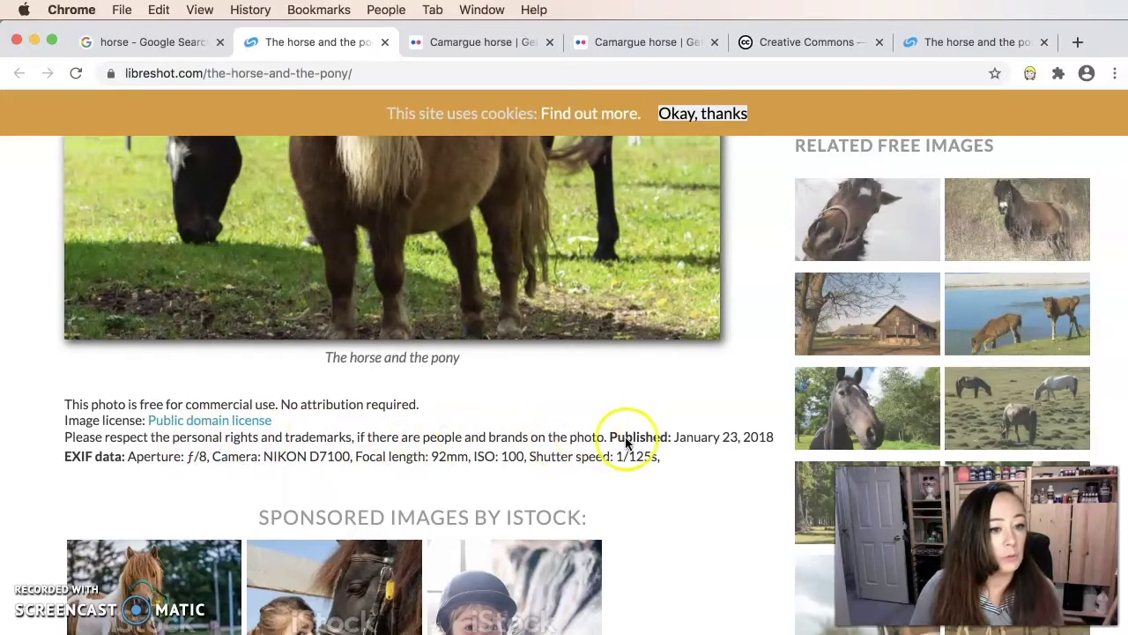
{"action": "scroll", "coordinate": [625, 442], "scroll_direction": "up", "scroll_amount": 5}
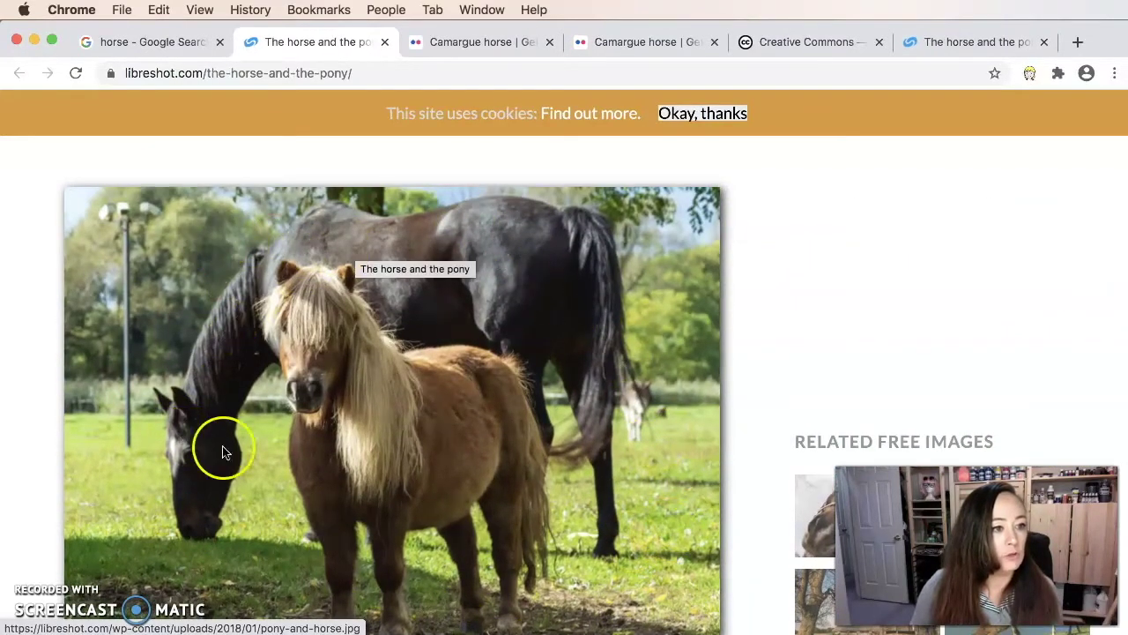
{"action": "scroll", "coordinate": [518, 413], "scroll_direction": "down", "scroll_amount": 1}
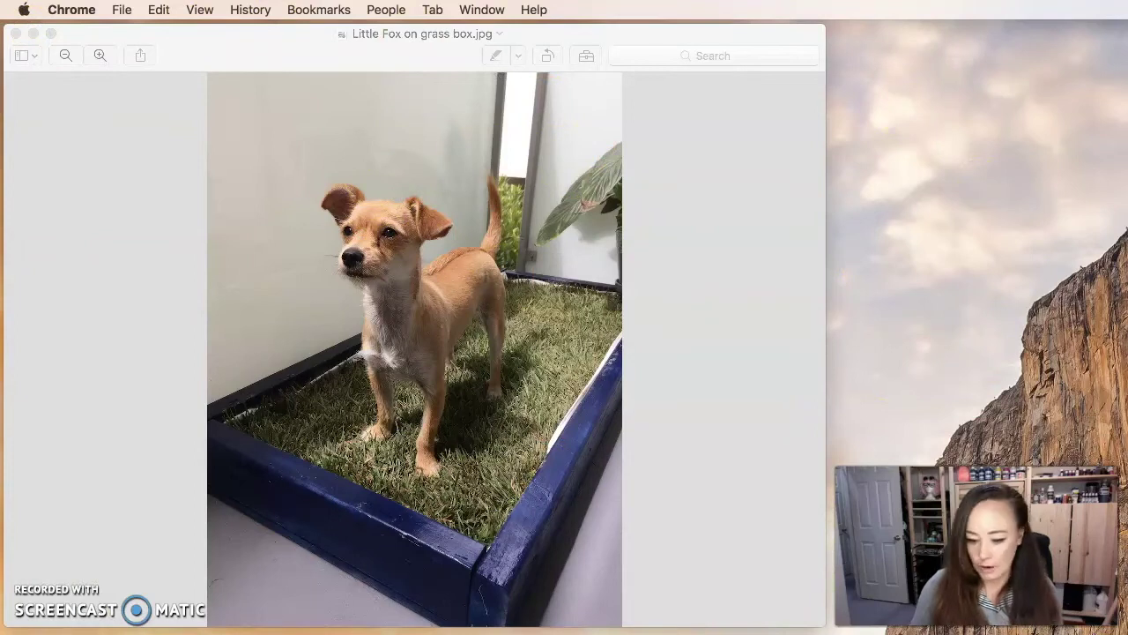
- Return to Little Fox Pony Hybrid.psd and brush the mask to blend the pony's mane into the dog's chest
{"action": "key", "text": "super+Tab"}
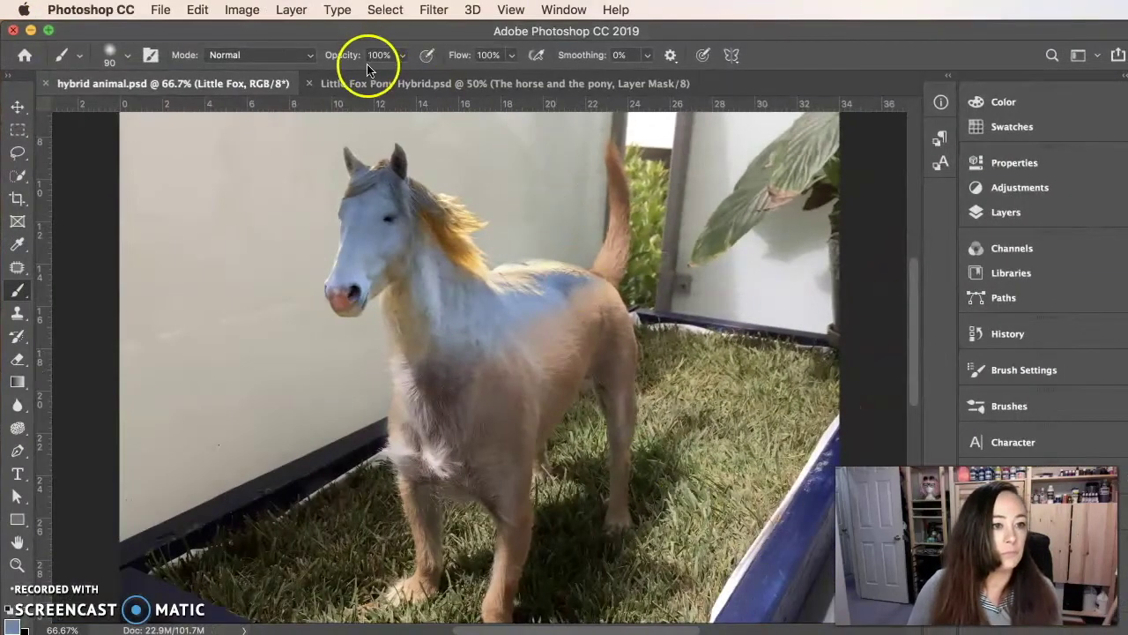
{"action": "left_click", "coordinate": [370, 84]}
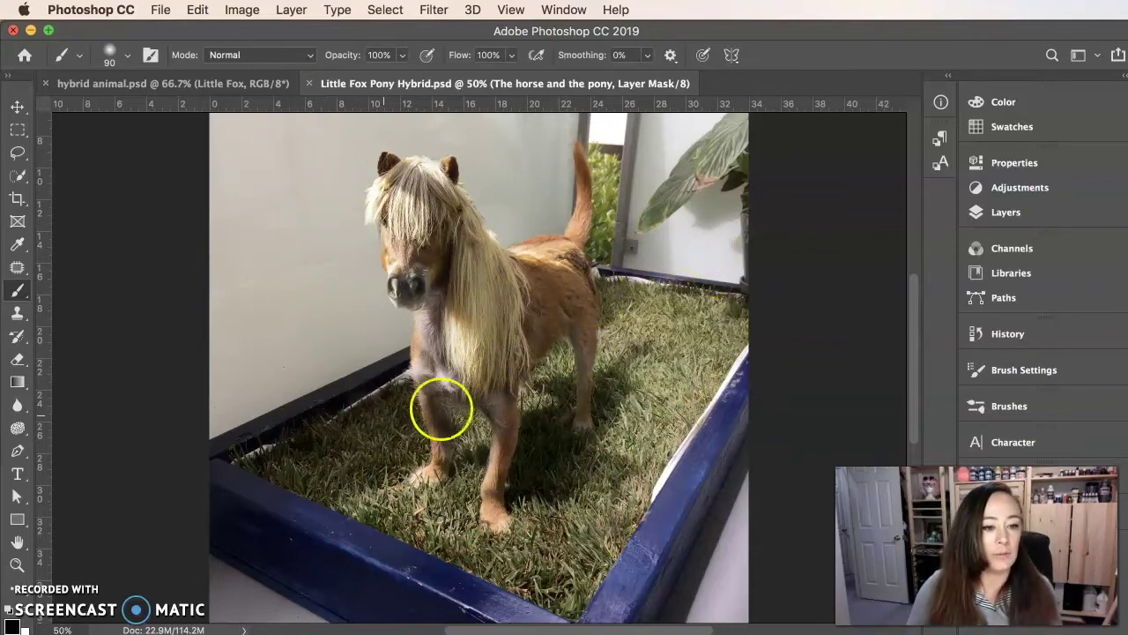
{"action": "scroll", "coordinate": [554, 390], "scroll_direction": "up", "scroll_amount": 4}
{"action": "scroll", "coordinate": [555, 388], "scroll_direction": "down", "scroll_amount": 2}
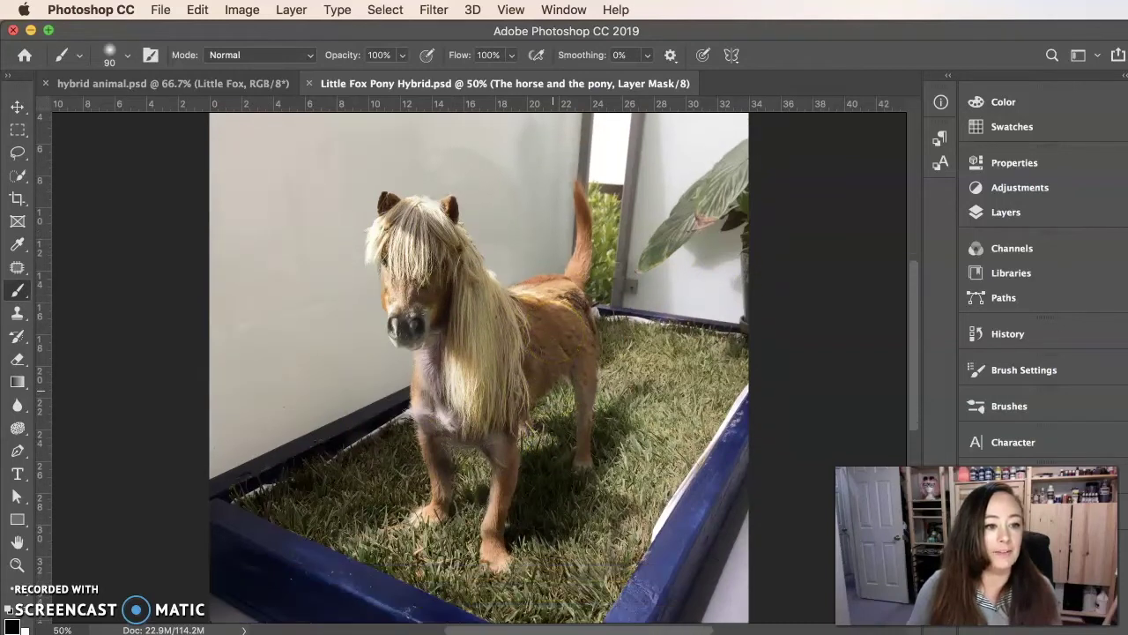
{"action": "mouse_move", "coordinate": [512, 423]}
{"action": "left_mouse_down"}
{"action": "mouse_move", "coordinate": [447, 402]}
{"action": "mouse_move", "coordinate": [467, 376]}
{"action": "mouse_move", "coordinate": [454, 370]}
{"action": "mouse_move", "coordinate": [458, 402]}
{"action": "mouse_move", "coordinate": [454, 366]}
{"action": "mouse_move", "coordinate": [460, 408]}
{"action": "mouse_move", "coordinate": [451, 362]}
{"action": "mouse_move", "coordinate": [462, 418]}
{"action": "mouse_move", "coordinate": [450, 369]}
{"action": "mouse_move", "coordinate": [473, 233]}
{"action": "mouse_move", "coordinate": [485, 284]}
{"action": "mouse_move", "coordinate": [469, 396]}
{"action": "mouse_move", "coordinate": [487, 363]}
{"action": "mouse_move", "coordinate": [460, 397]}
{"action": "left_mouse_up"}
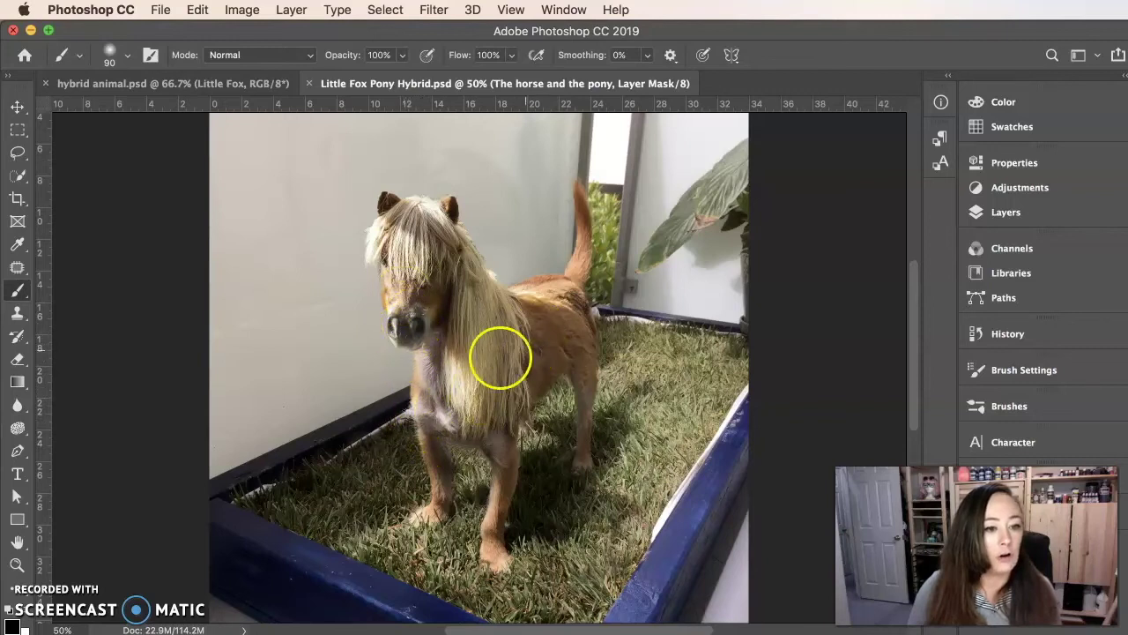
- Toggle The horse and the pony and Background copy 2 visibility, leaving Background copy 2 hidden
{"action": "left_click", "coordinate": [1005, 212]}
{"action": "left_click", "coordinate": [736, 264]}
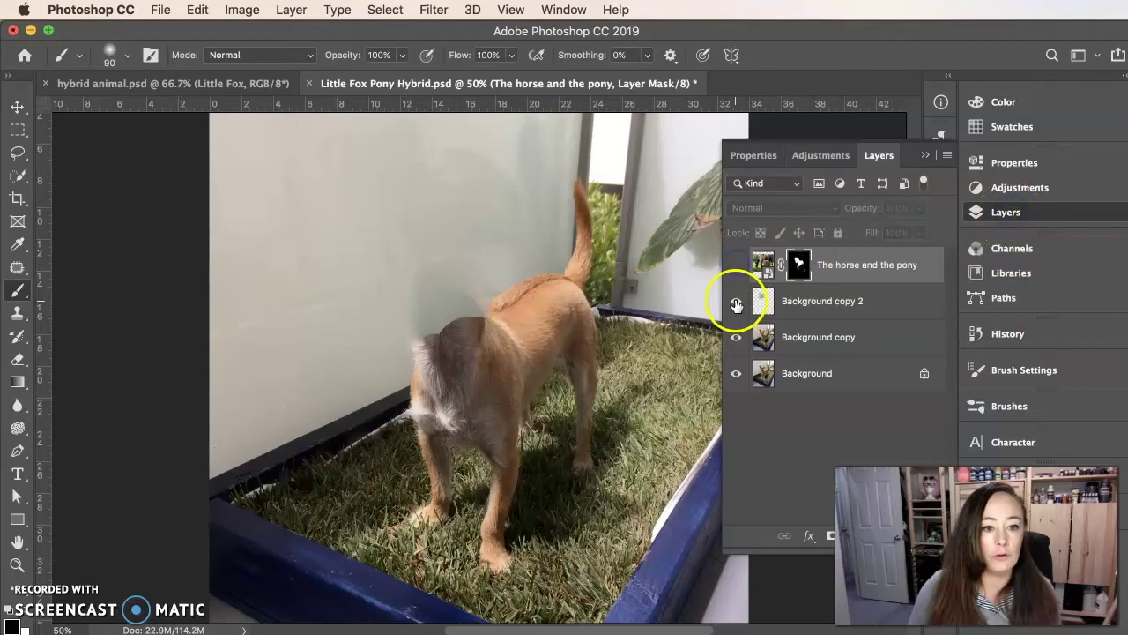
{"action": "left_click", "coordinate": [736, 300]}
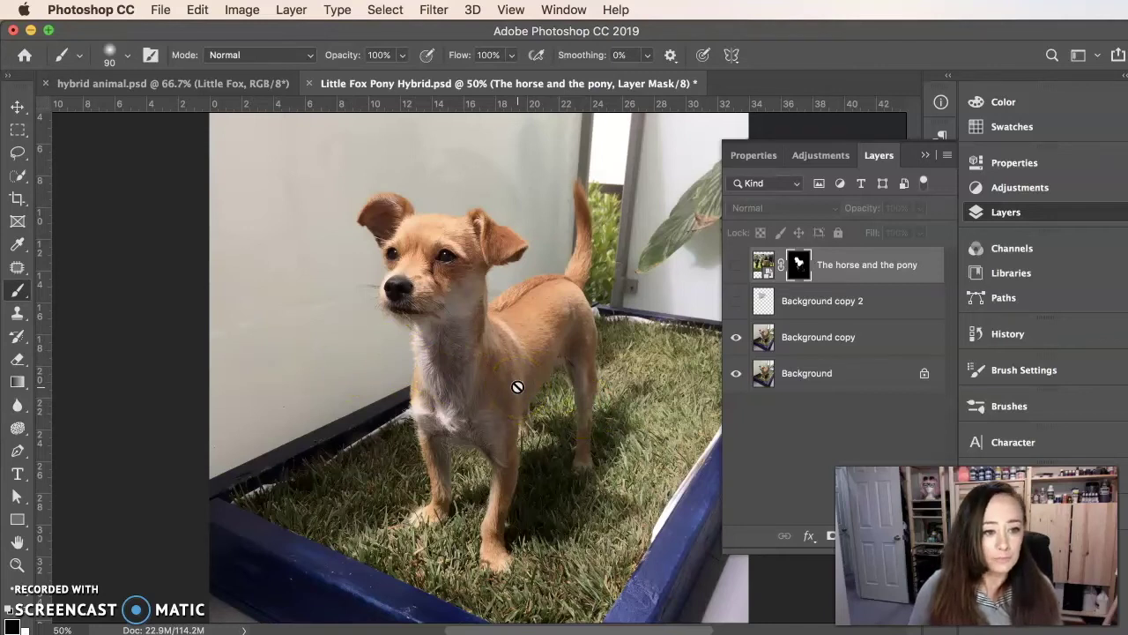
{"action": "mouse_move", "coordinate": [490, 377]}
{"action": "left_mouse_down"}
{"action": "mouse_move", "coordinate": [389, 209]}
{"action": "mouse_move", "coordinate": [385, 289]}
{"action": "mouse_move", "coordinate": [401, 226]}
{"action": "mouse_move", "coordinate": [428, 252]}
{"action": "mouse_move", "coordinate": [310, 236]}
{"action": "mouse_move", "coordinate": [221, 200]}
{"action": "mouse_move", "coordinate": [435, 225]}
{"action": "mouse_move", "coordinate": [365, 229]}
{"action": "mouse_move", "coordinate": [188, 202]}
{"action": "mouse_move", "coordinate": [305, 332]}
{"action": "mouse_move", "coordinate": [527, 433]}
{"action": "mouse_move", "coordinate": [409, 337]}
{"action": "mouse_move", "coordinate": [420, 373]}
{"action": "mouse_move", "coordinate": [460, 412]}
{"action": "mouse_move", "coordinate": [422, 385]}
{"action": "mouse_move", "coordinate": [416, 347]}
{"action": "mouse_move", "coordinate": [416, 402]}
{"action": "mouse_move", "coordinate": [415, 343]}
{"action": "mouse_move", "coordinate": [413, 379]}
{"action": "mouse_move", "coordinate": [435, 411]}
{"action": "mouse_move", "coordinate": [415, 349]}
{"action": "mouse_move", "coordinate": [405, 383]}
{"action": "mouse_move", "coordinate": [423, 421]}
{"action": "mouse_move", "coordinate": [408, 363]}
{"action": "mouse_move", "coordinate": [417, 406]}
{"action": "mouse_move", "coordinate": [419, 358]}
{"action": "left_mouse_up"}
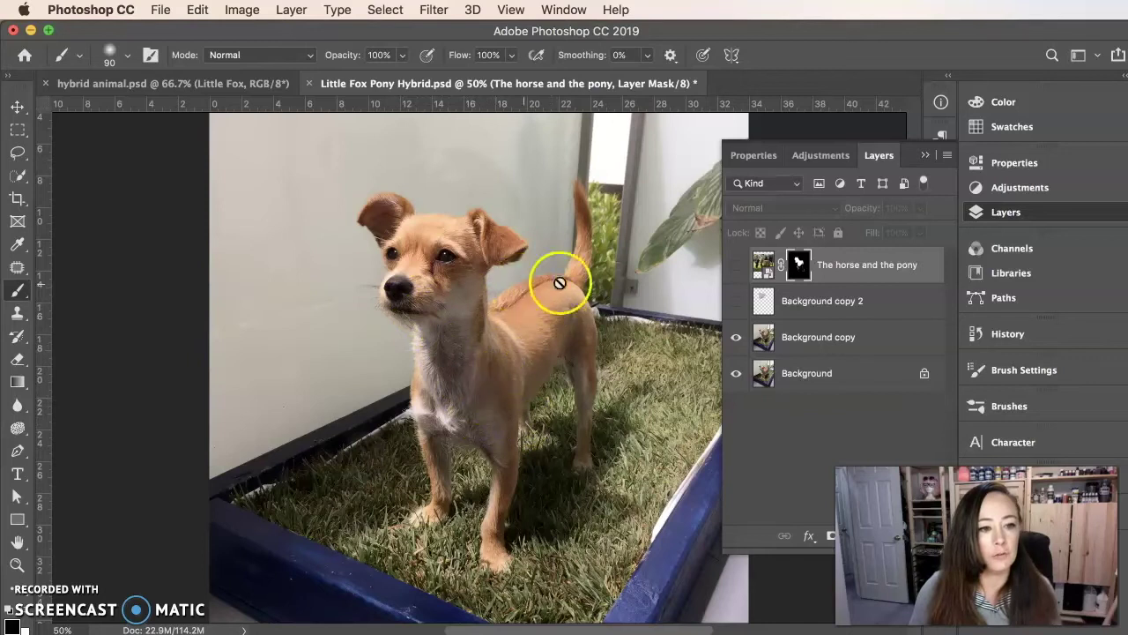
{"action": "left_click", "coordinate": [736, 265]}
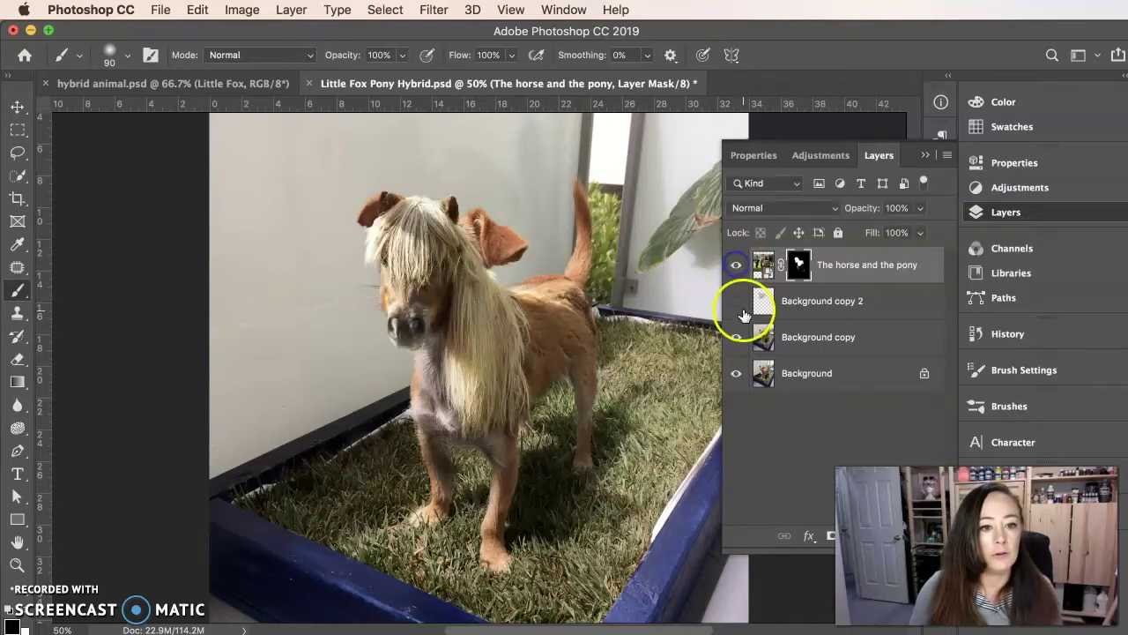
{"action": "left_click", "coordinate": [734, 301]}
{"action": "left_click", "coordinate": [733, 300]}
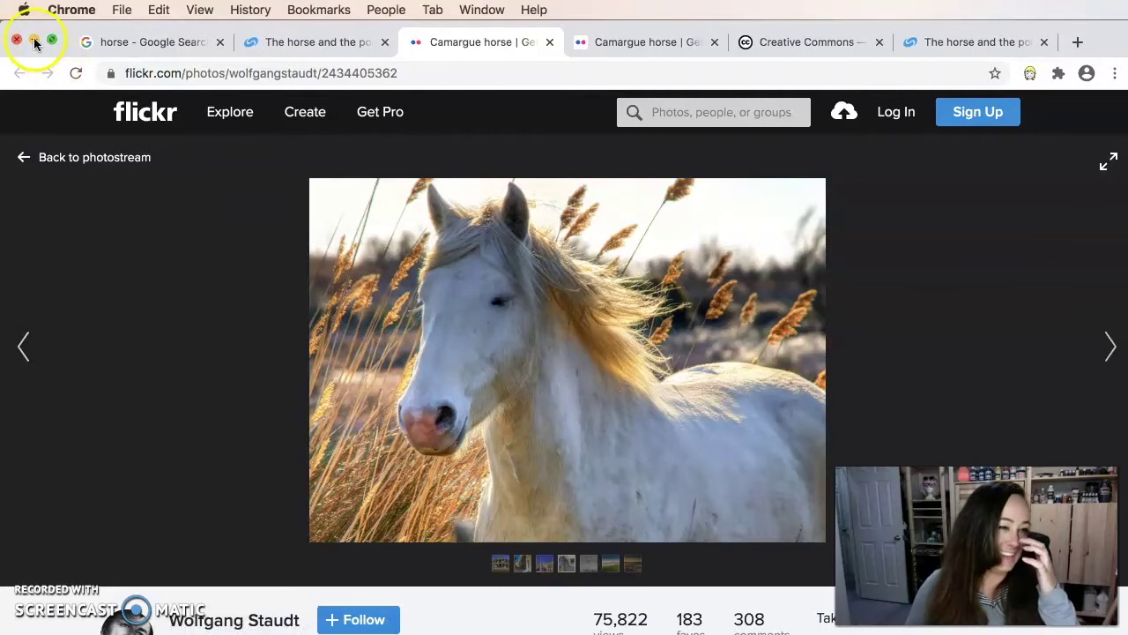
{"action": "key", "text": "super+Tab"}
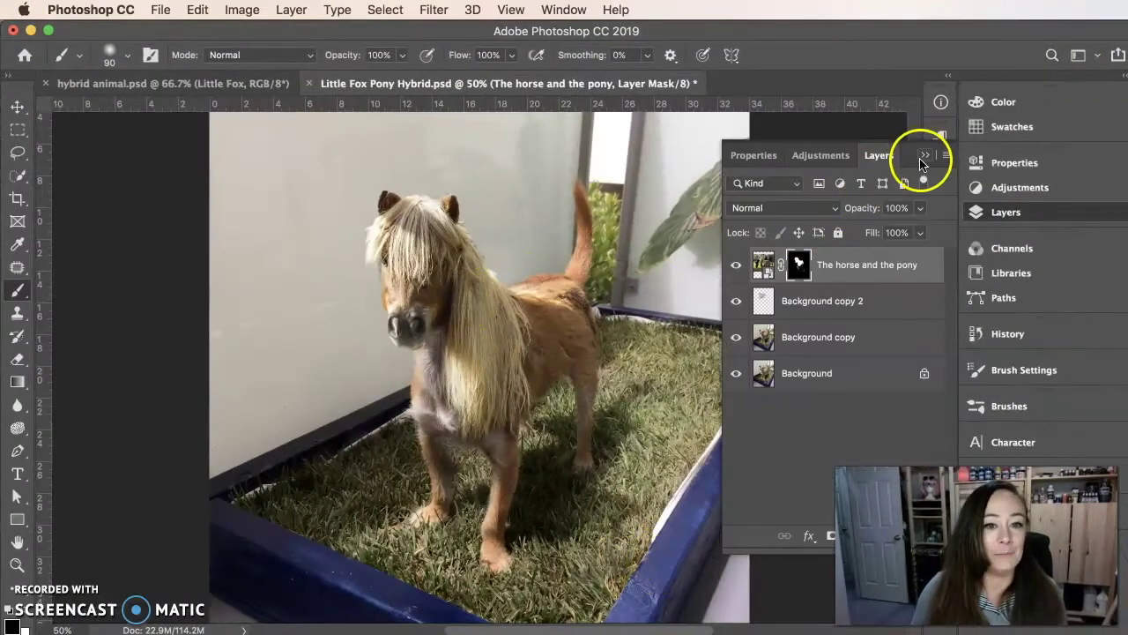
{"action": "left_click", "coordinate": [926, 155]}
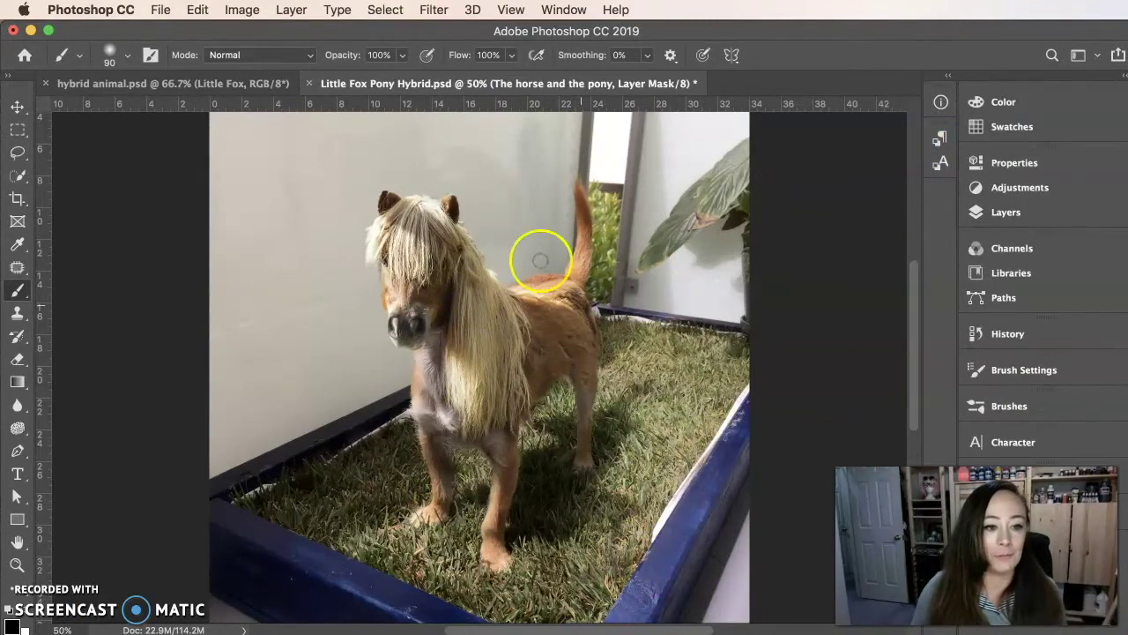
{"action": "left_click", "coordinate": [148, 83]}
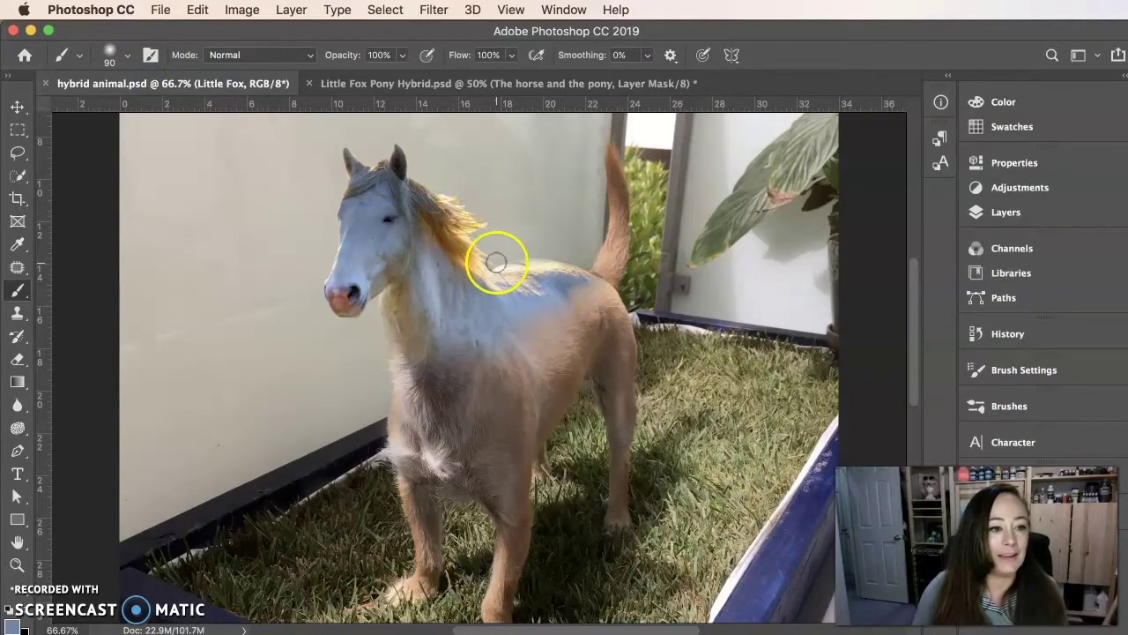
{"action": "mouse_move", "coordinate": [497, 262]}
{"action": "left_mouse_down"}
{"action": "mouse_move", "coordinate": [468, 306]}
{"action": "mouse_move", "coordinate": [475, 335]}
{"action": "left_mouse_up"}
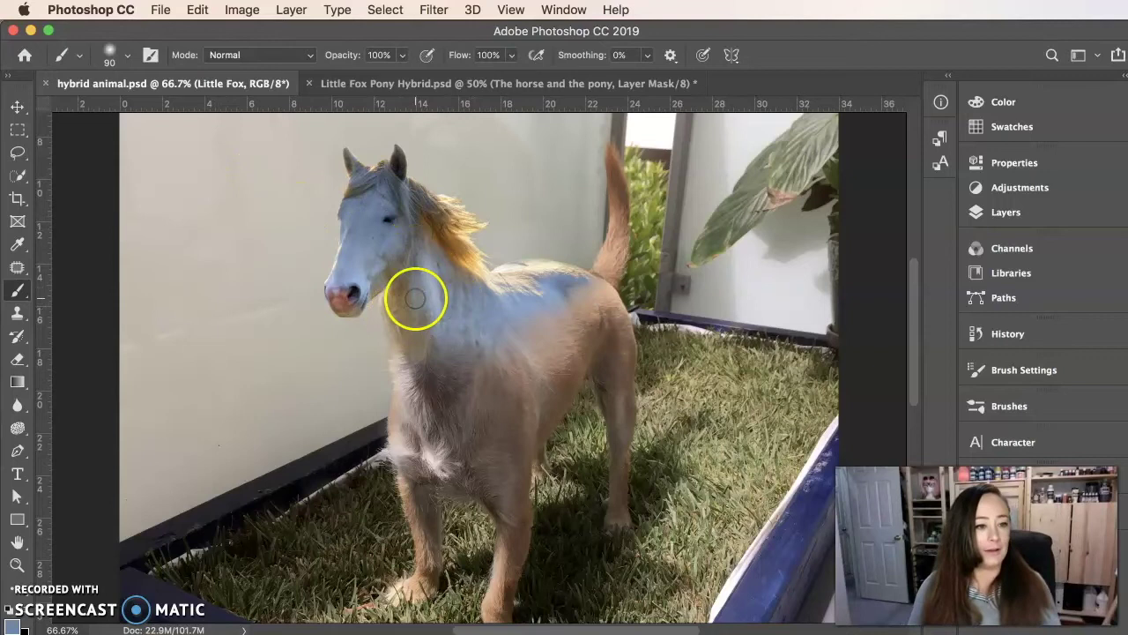
{"action": "mouse_move", "coordinate": [430, 295]}
{"action": "left_mouse_down"}
{"action": "mouse_move", "coordinate": [496, 291]}
{"action": "mouse_move", "coordinate": [516, 320]}
{"action": "mouse_move", "coordinate": [202, 214]}
{"action": "left_mouse_up"}
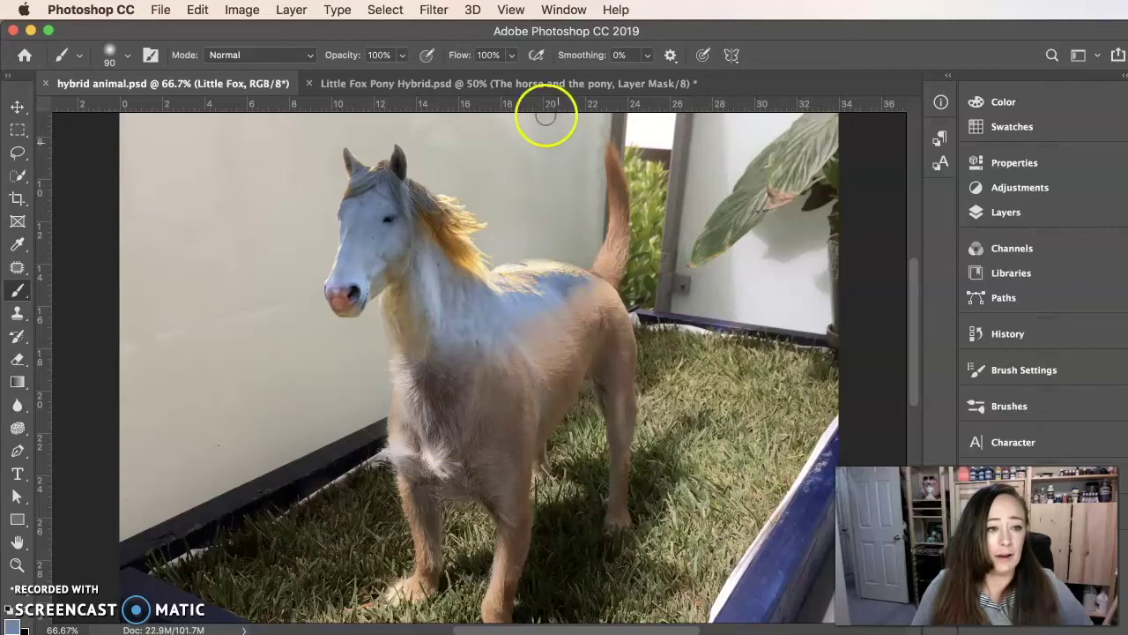
{"action": "left_click", "coordinate": [436, 86]}
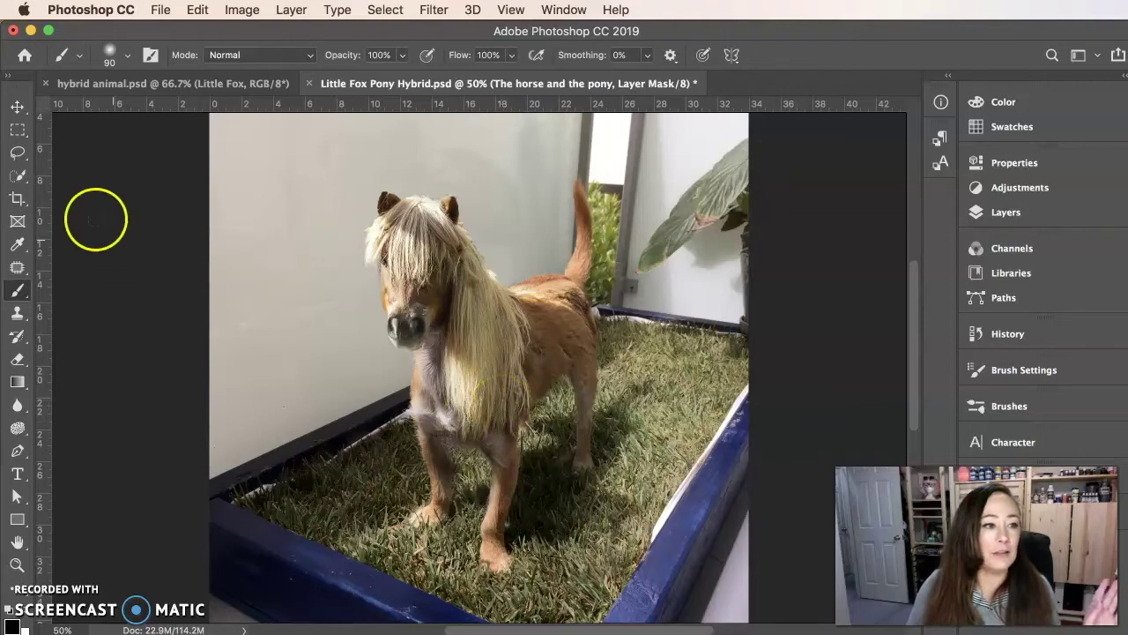
{"action": "left_click", "coordinate": [130, 81]}
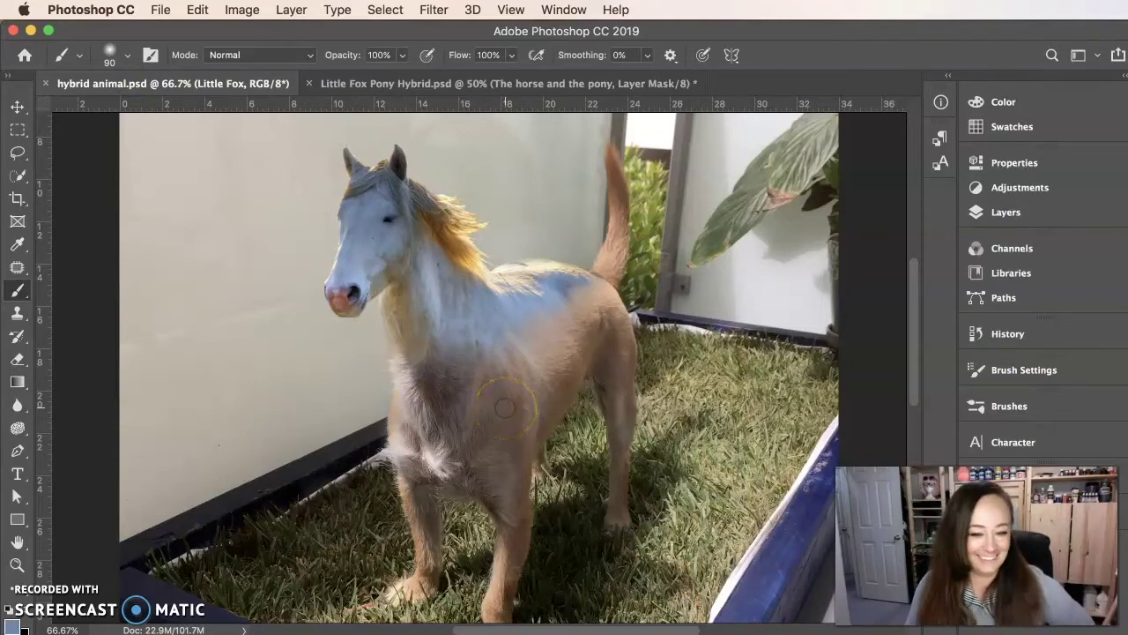
{"action": "key", "text": "ctrl+Tab"}
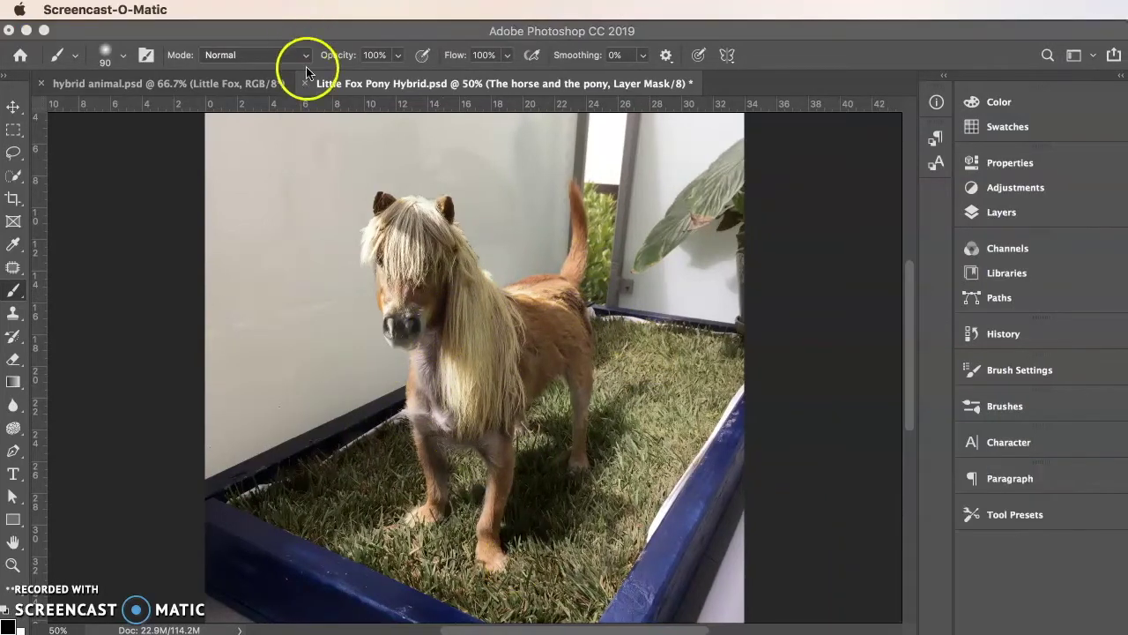
- Save and close Little Fox Pony Hybrid.psd, then close hybrid animal.psd
{"action": "left_click", "coordinate": [306, 83]}
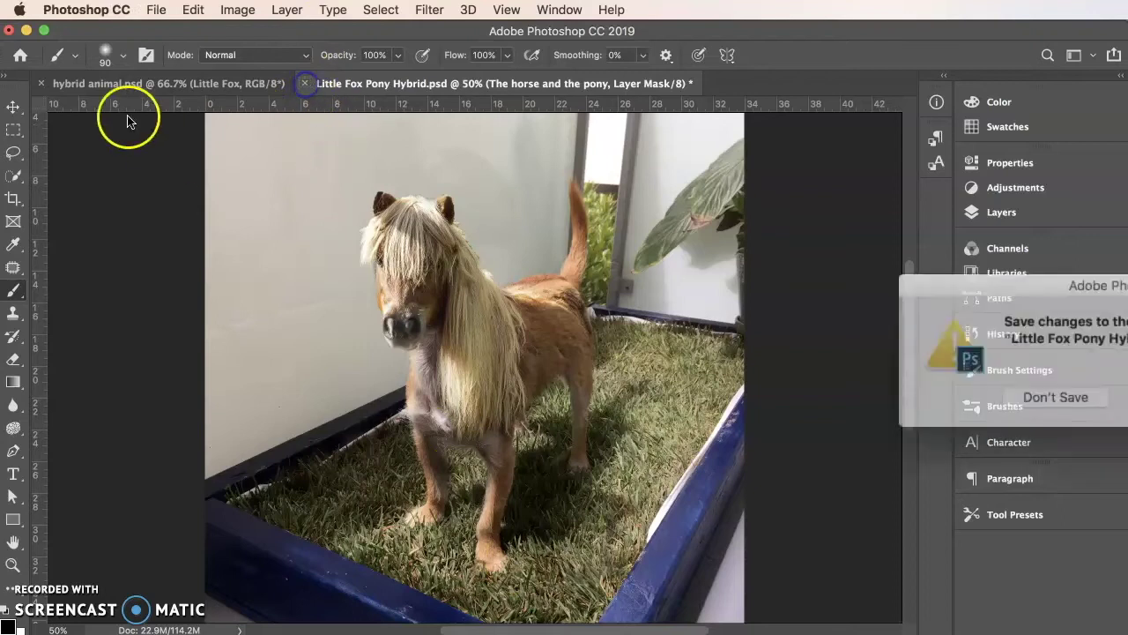
{"action": "key", "text": "Return"}
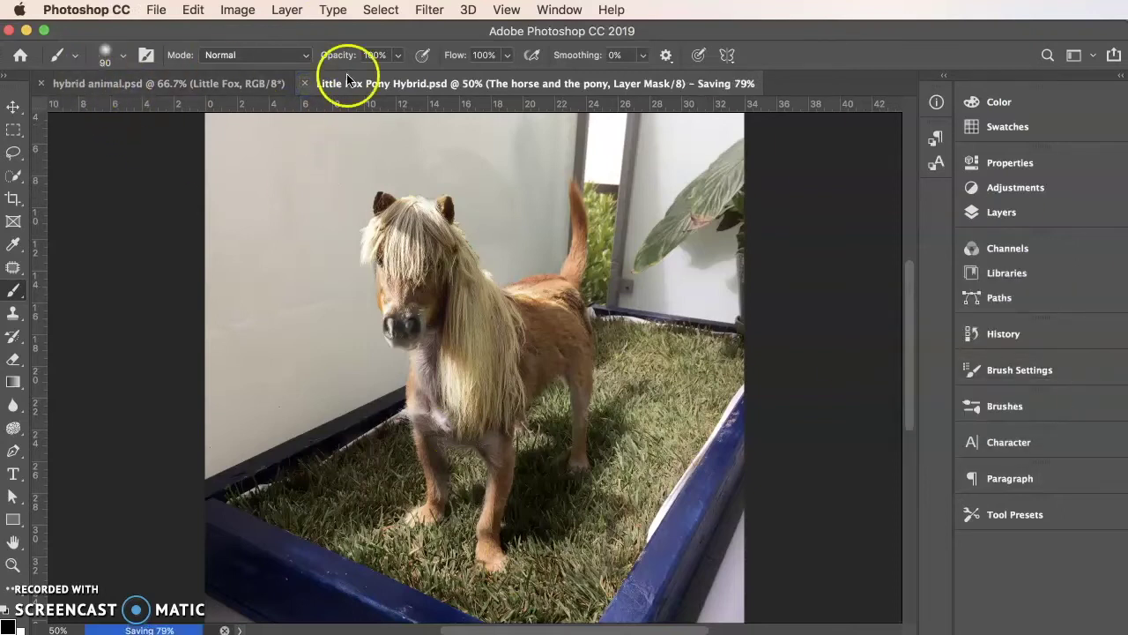
{"action": "left_click", "coordinate": [40, 83]}
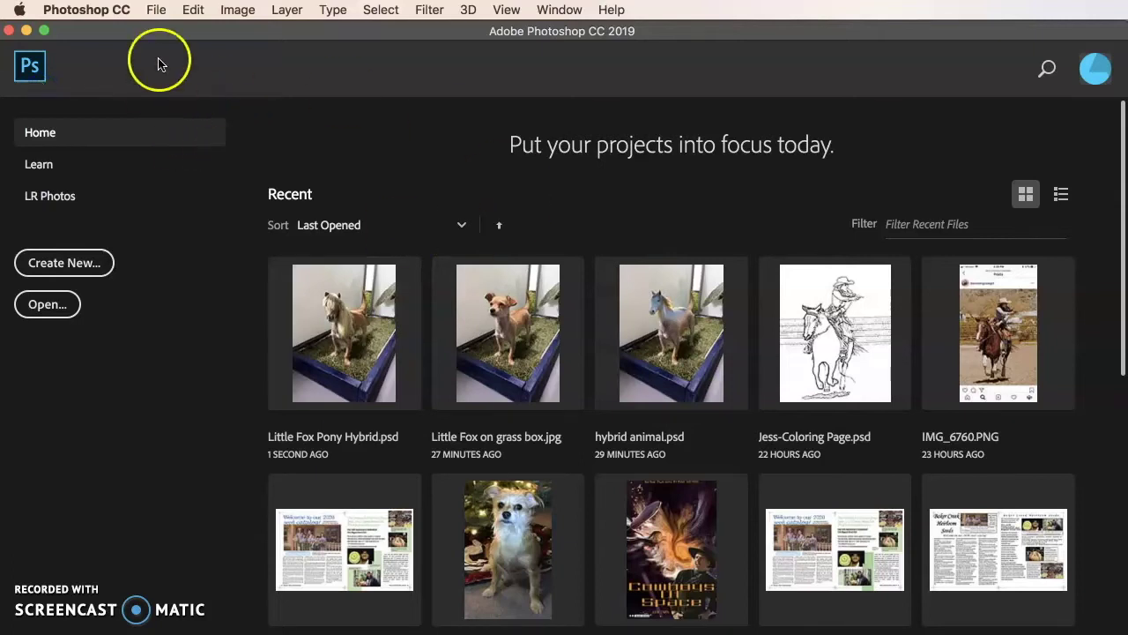
- Move Photoshop aside and minimize the image preview and Photoshop windows to reach the desktop
{"action": "left_click_drag", "start_coordinate": [72, 27], "coordinate": [96, 82]}
{"action": "left_click", "coordinate": [28, 40]}
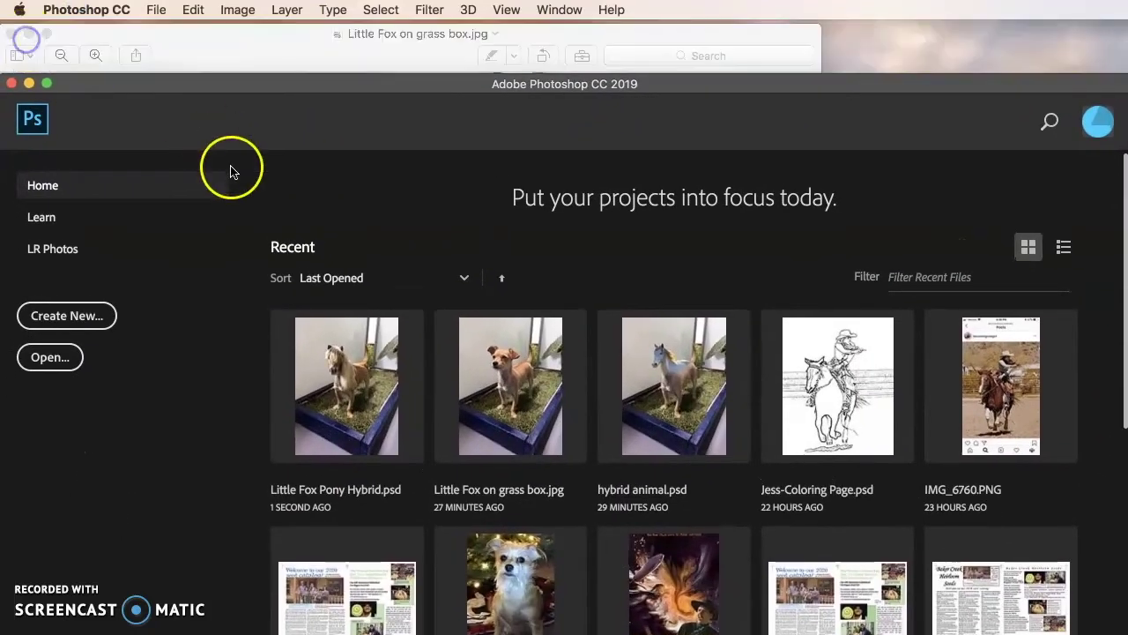
{"action": "left_click", "coordinate": [29, 35]}
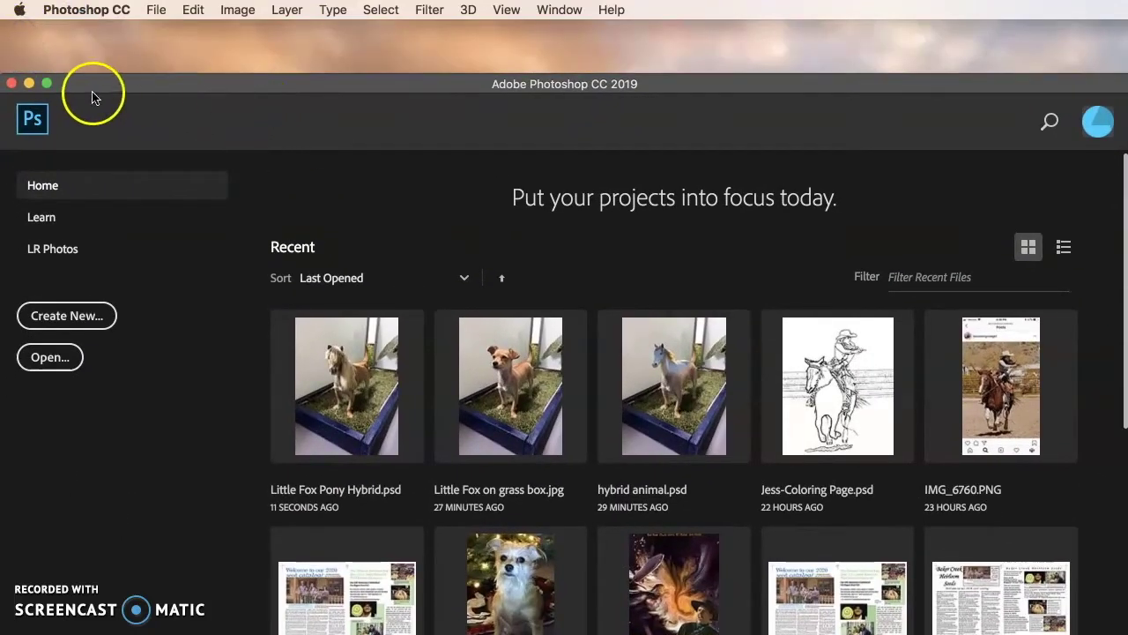
- Try dragging Little Fox on grass box.jpg from the desktop into Photoshop, then reposition the Home window
{"action": "left_click", "coordinate": [29, 84]}
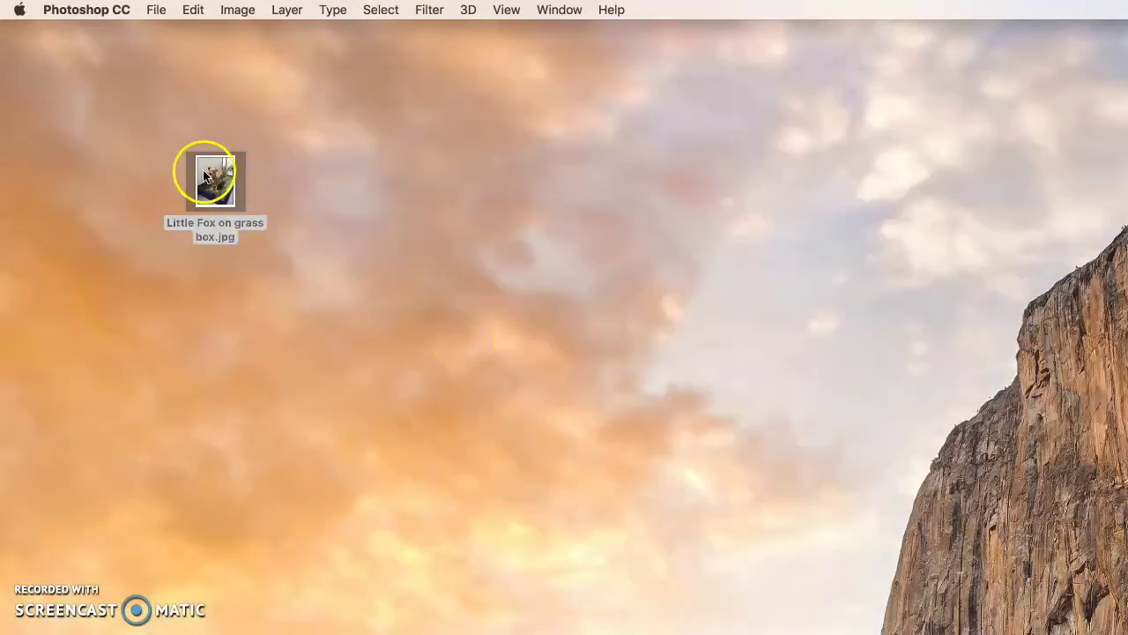
{"action": "left_click_drag", "start_coordinate": [207, 173], "coordinate": [811, 321]}
{"action": "left_click", "coordinate": [479, 139]}
{"action": "left_click", "coordinate": [590, 322]}
{"action": "mouse_move", "coordinate": [215, 181]}
{"action": "left_mouse_down"}
{"action": "mouse_move", "coordinate": [371, 365]}
{"action": "mouse_move", "coordinate": [212, 176]}
{"action": "left_mouse_up"}
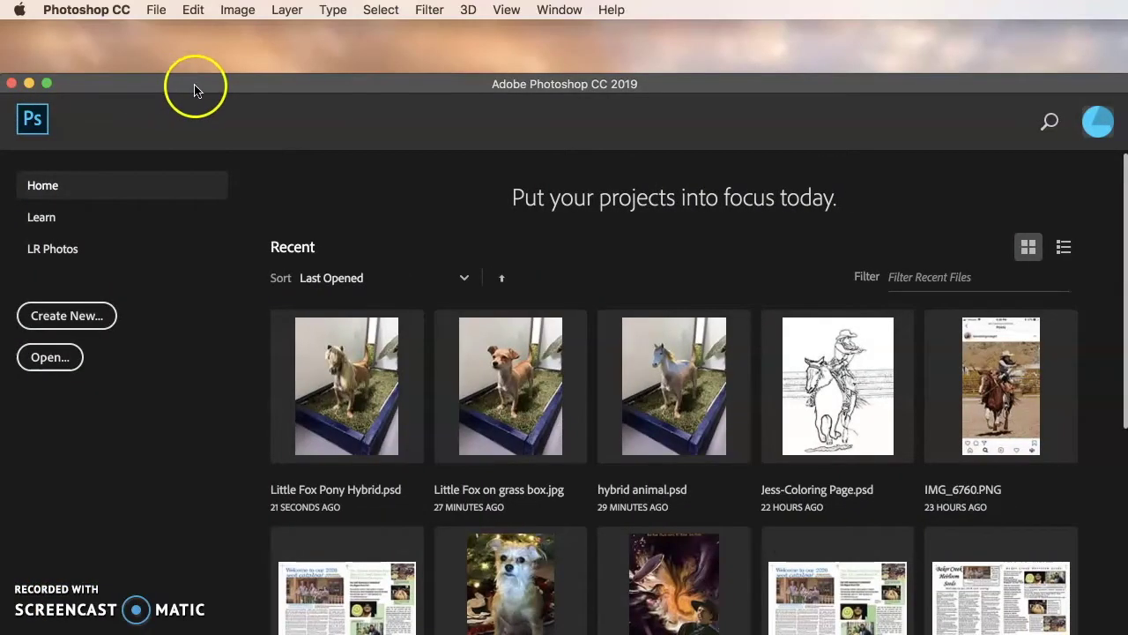
{"action": "left_click_drag", "start_coordinate": [194, 86], "coordinate": [163, 40]}
- Through File > Open, search the Desktop for 'little fo' and open Little Fox on grass box.jpg
{"action": "left_click", "coordinate": [156, 10]}
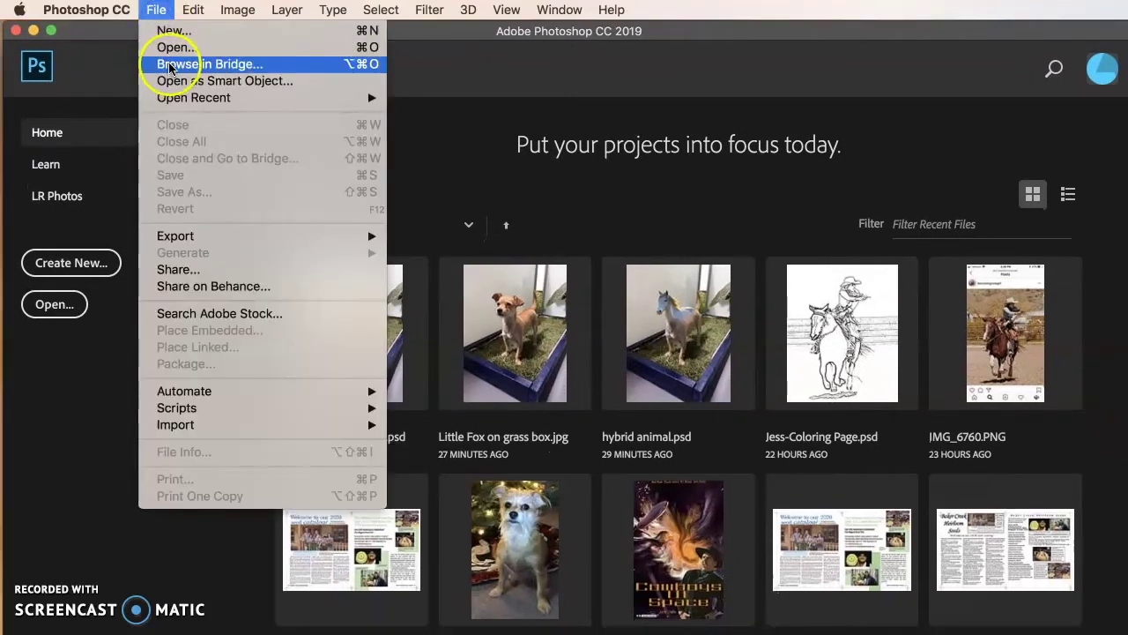
{"action": "left_click", "coordinate": [172, 46]}
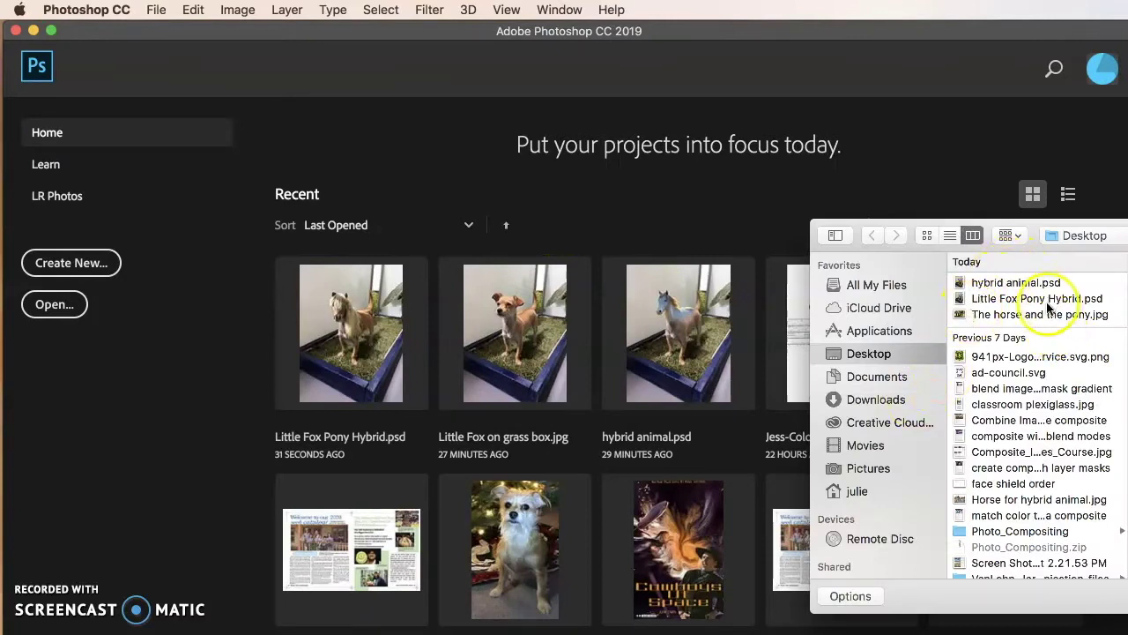
{"action": "left_click", "coordinate": [530, 466]}
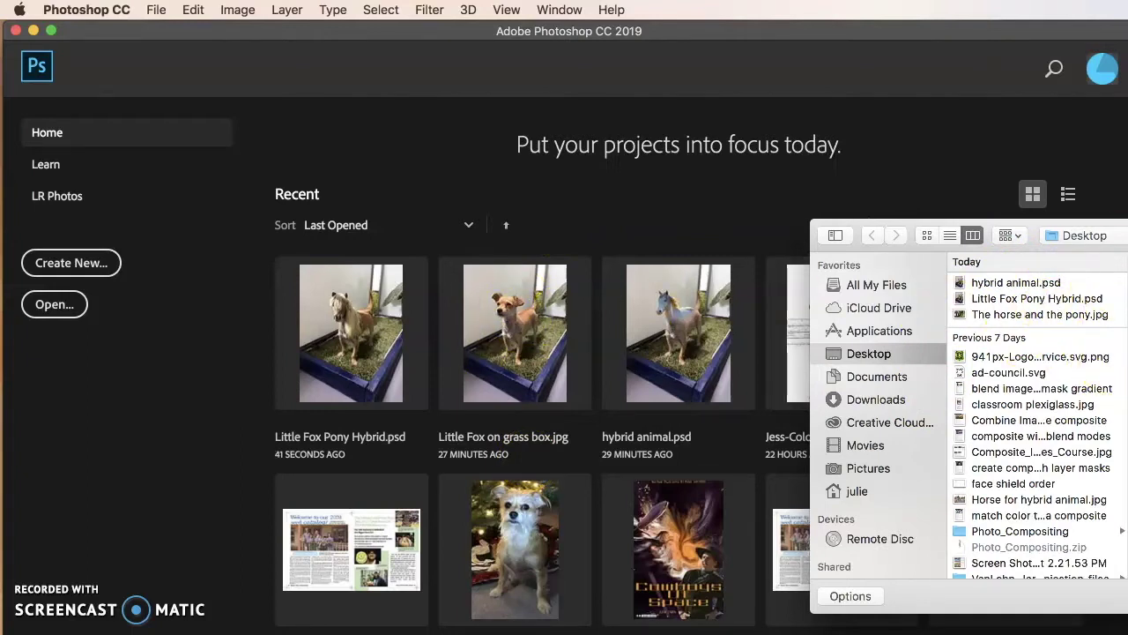
{"action": "left_click_drag", "start_coordinate": [1086, 231], "coordinate": [838, 215]}
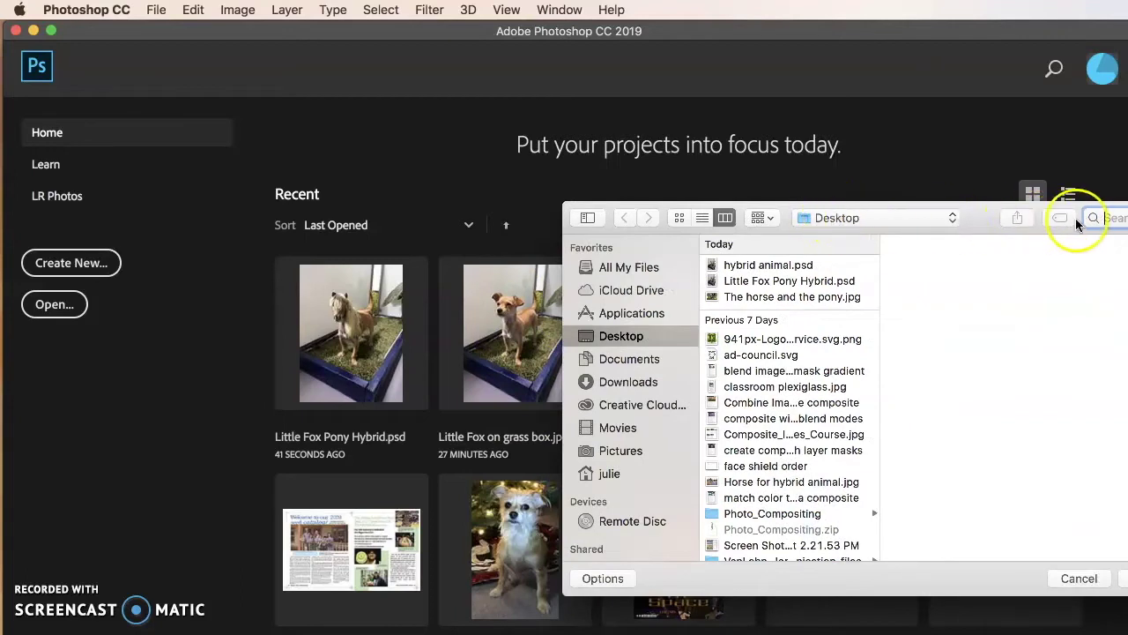
{"action": "left_click", "coordinate": [1100, 221]}
{"action": "type", "text": "little"}
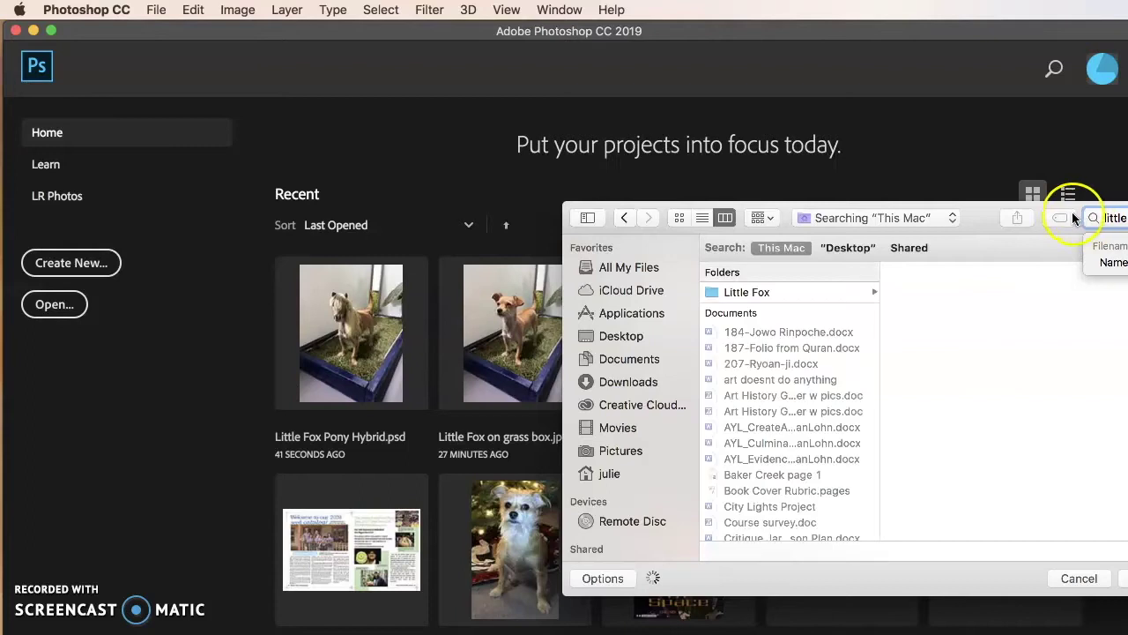
{"action": "type", "text": " fo"}
{"action": "left_click", "coordinate": [814, 247]}
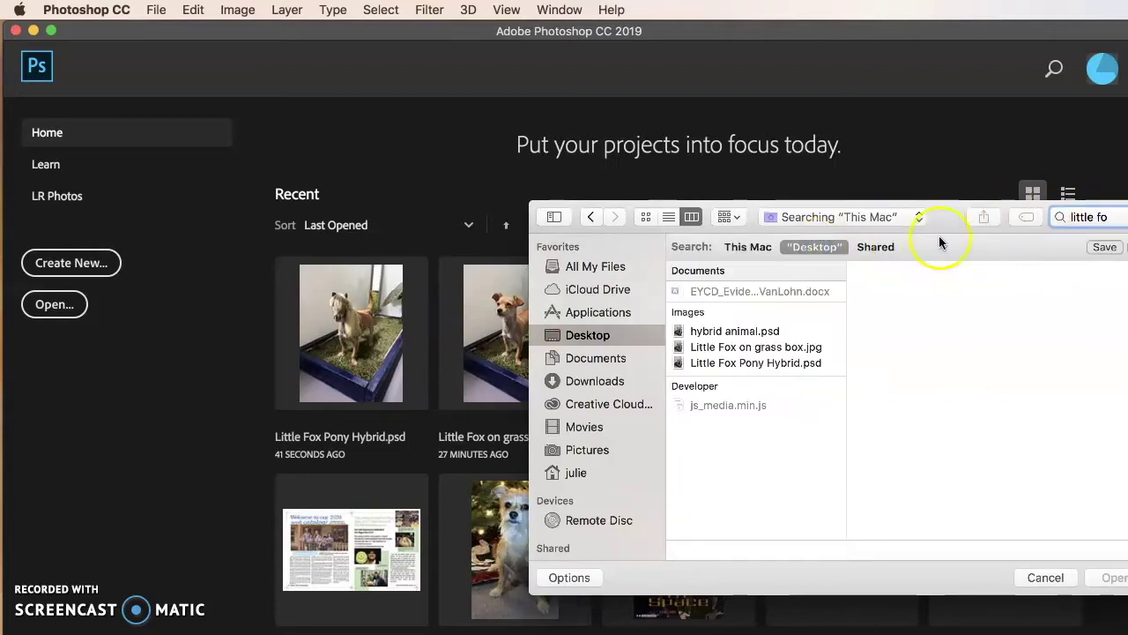
{"action": "left_click", "coordinate": [743, 348]}
{"action": "left_click", "coordinate": [1114, 578]}
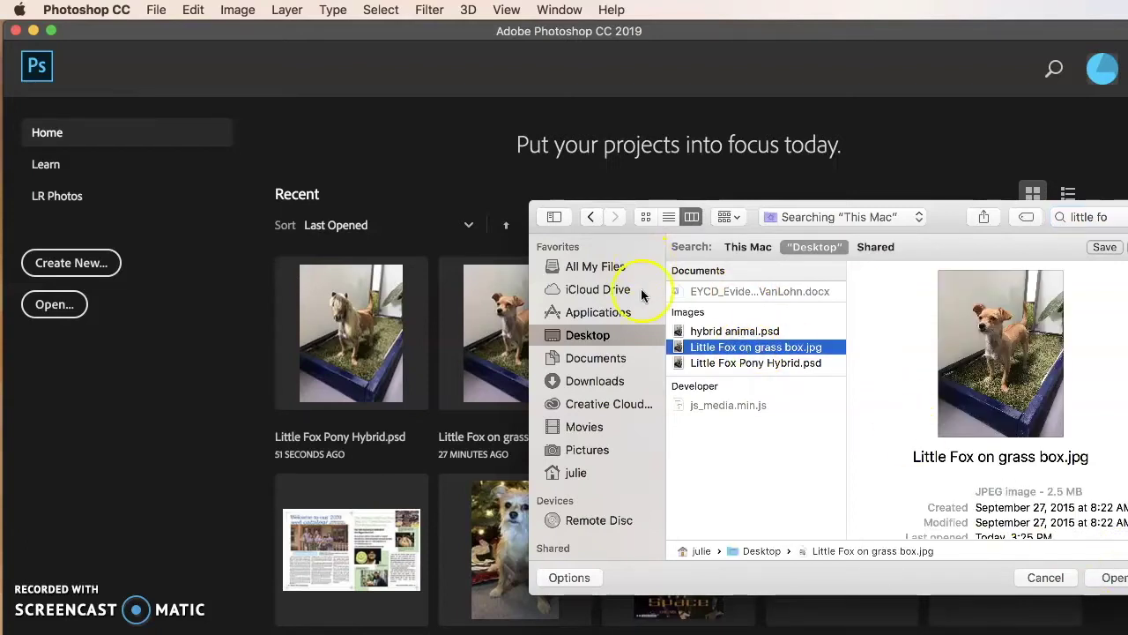
{"action": "left_click_drag", "start_coordinate": [751, 215], "coordinate": [733, 214]}
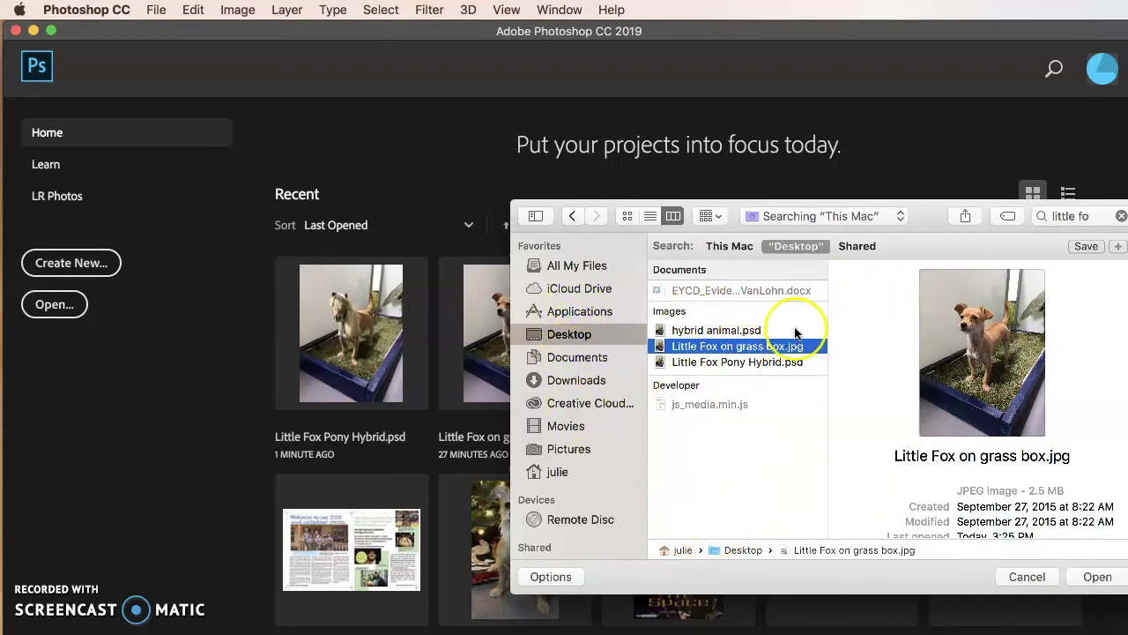
{"action": "left_click_drag", "start_coordinate": [1079, 207], "coordinate": [1068, 207]}
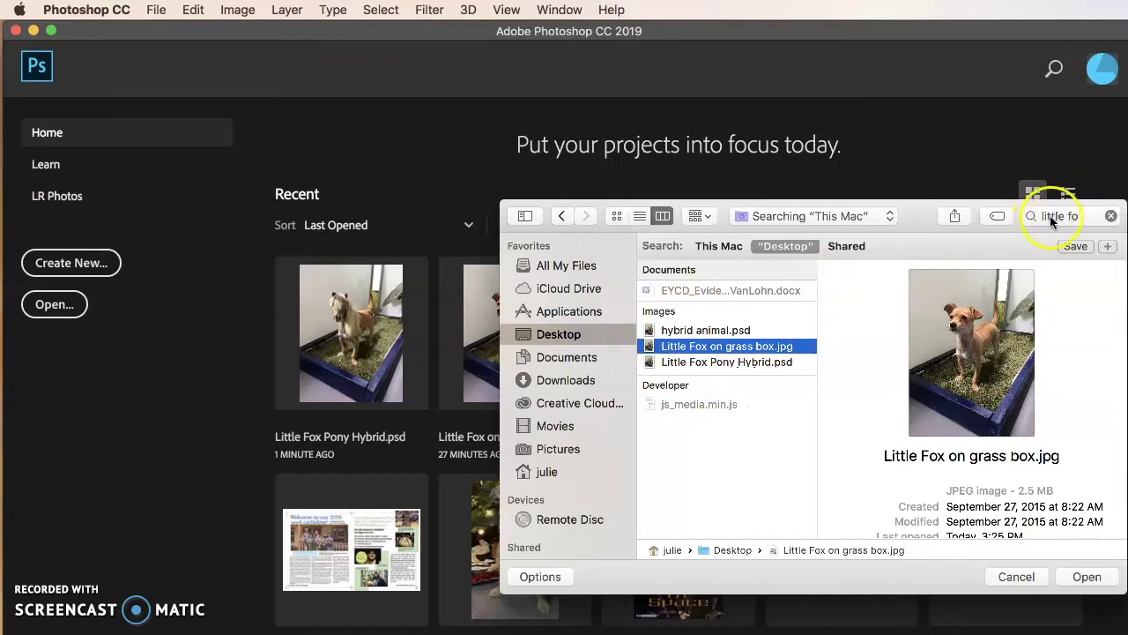
{"action": "left_click", "coordinate": [781, 246]}
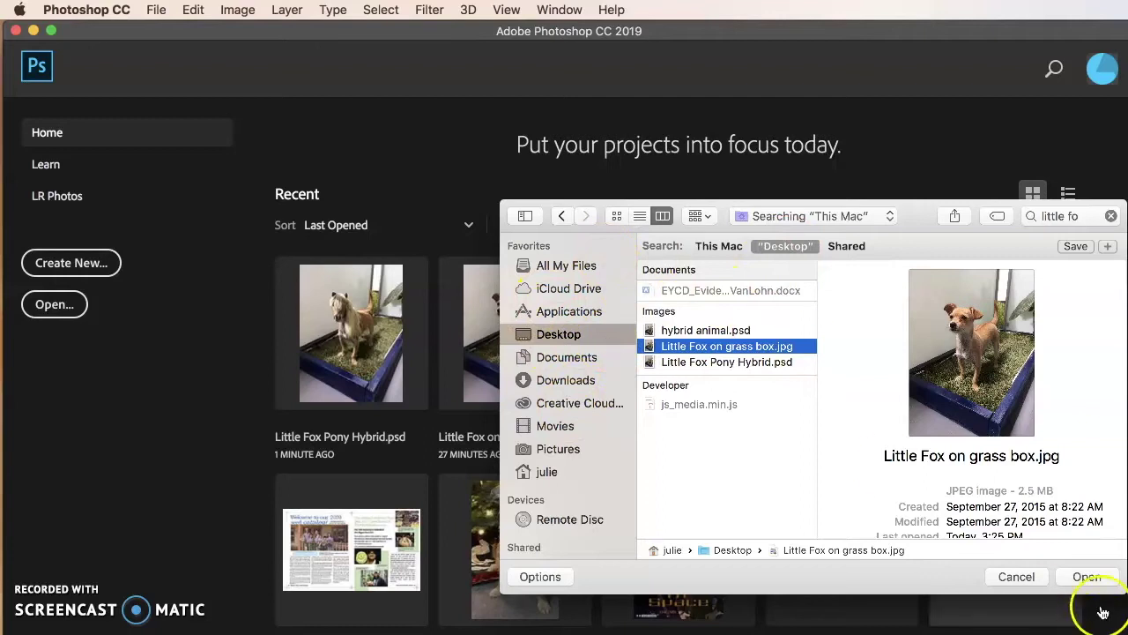
{"action": "left_click", "coordinate": [1088, 579]}
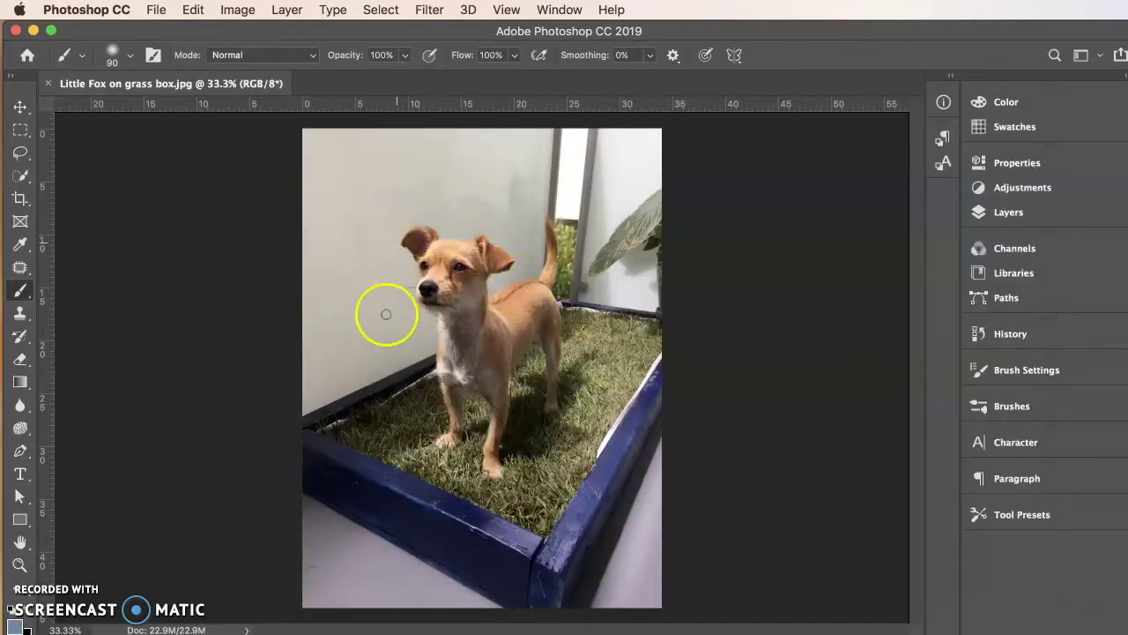
- Duplicate the dog photo's Background layer as Layer 1
{"action": "left_click", "coordinate": [1027, 213]}
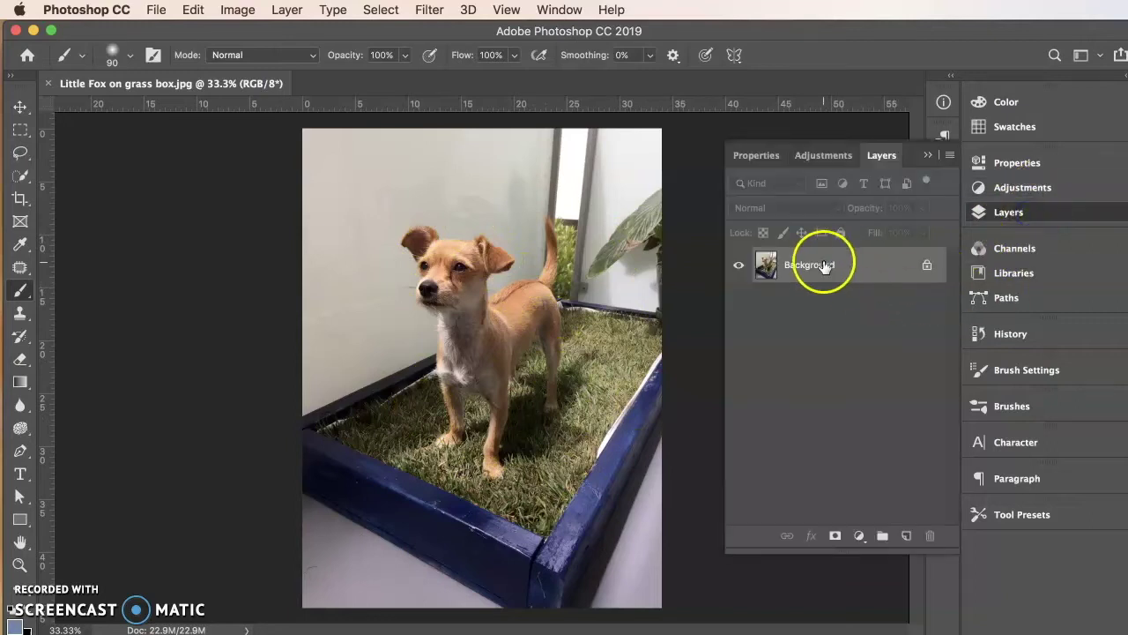
{"action": "left_click", "coordinate": [866, 272]}
{"action": "key", "text": "super+j"}
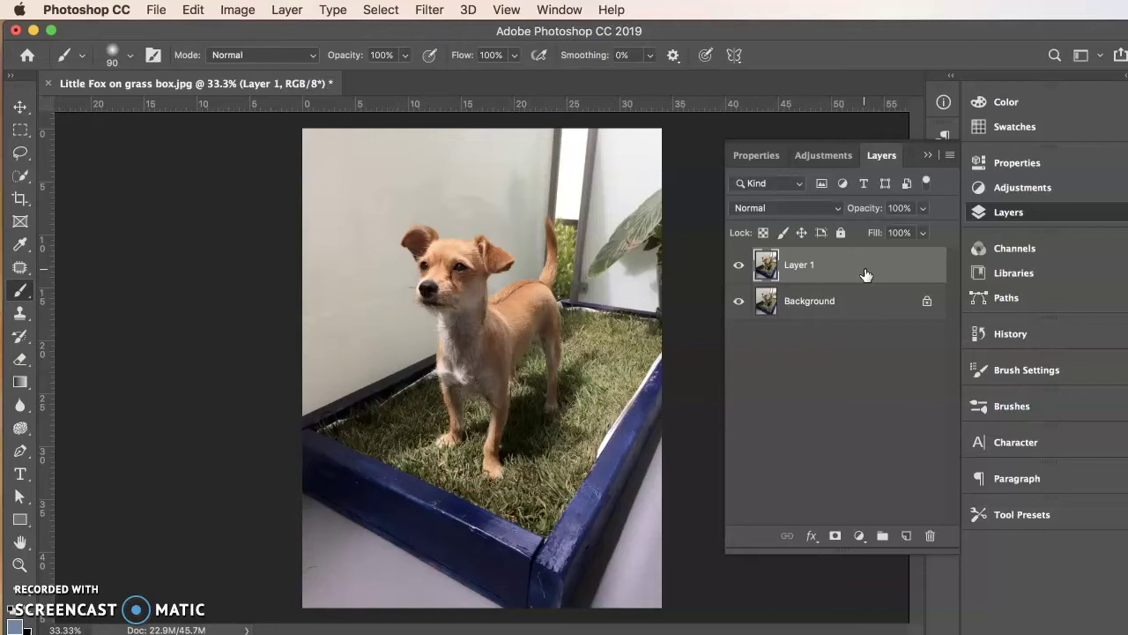
{"action": "left_click_drag", "start_coordinate": [864, 273], "coordinate": [796, 302]}
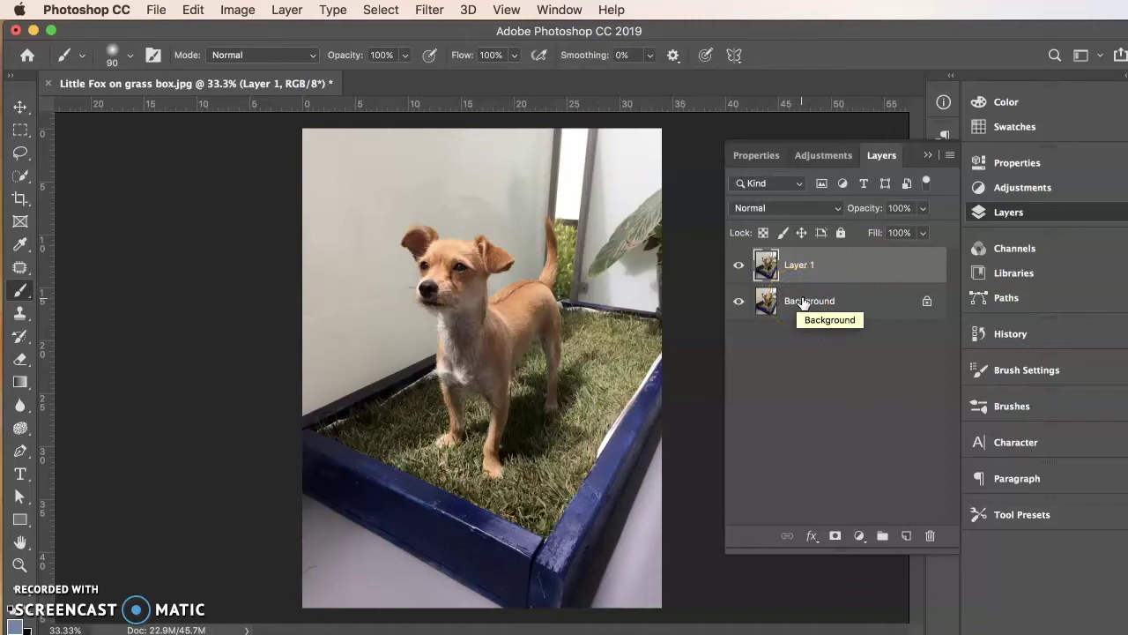
{"action": "left_click_drag", "start_coordinate": [791, 259], "coordinate": [800, 297]}
- Rename the Background to 'Little Fox Original' and the duplicate to 'Little Fox Edited'
{"action": "left_click", "coordinate": [797, 304]}
{"action": "double_click", "coordinate": [798, 304]}
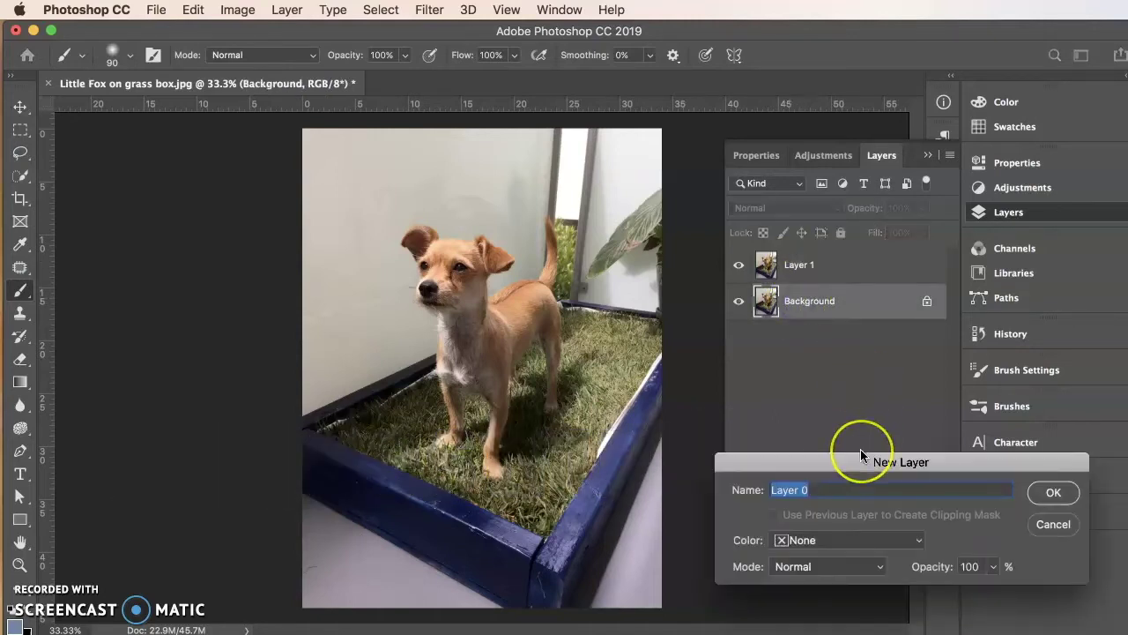
{"action": "type", "text": "Little "}
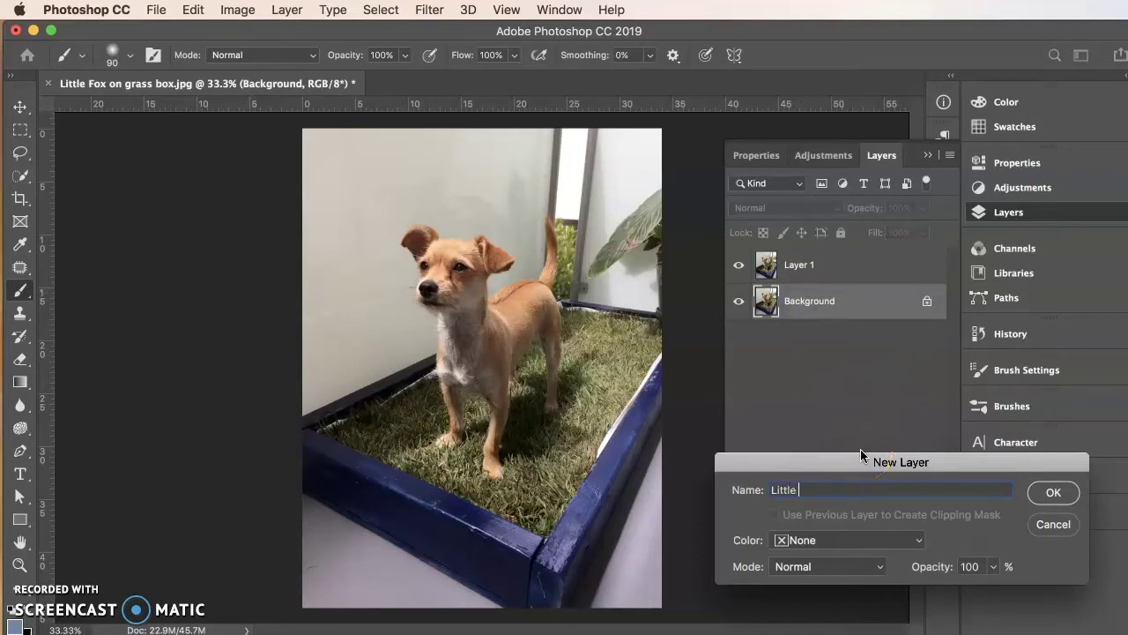
{"action": "type", "text": "Fox Original"}
{"action": "left_click", "coordinate": [1053, 492]}
{"action": "left_click", "coordinate": [802, 267]}
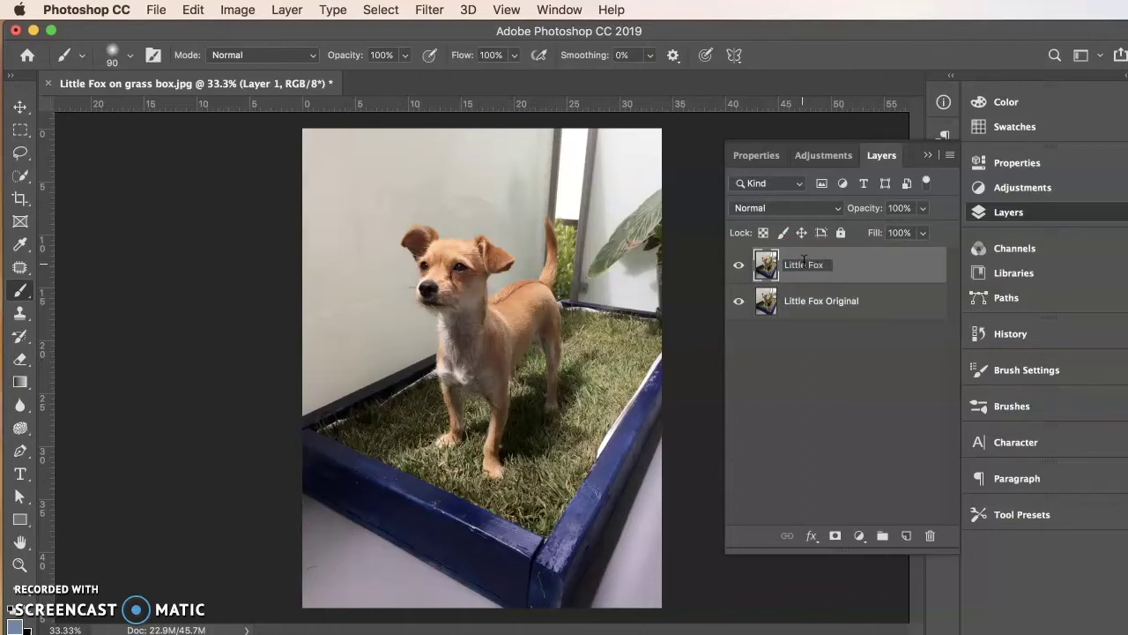
{"action": "left_click", "coordinate": [818, 253]}
{"action": "left_click", "coordinate": [849, 359]}
{"action": "left_click", "coordinate": [849, 278]}
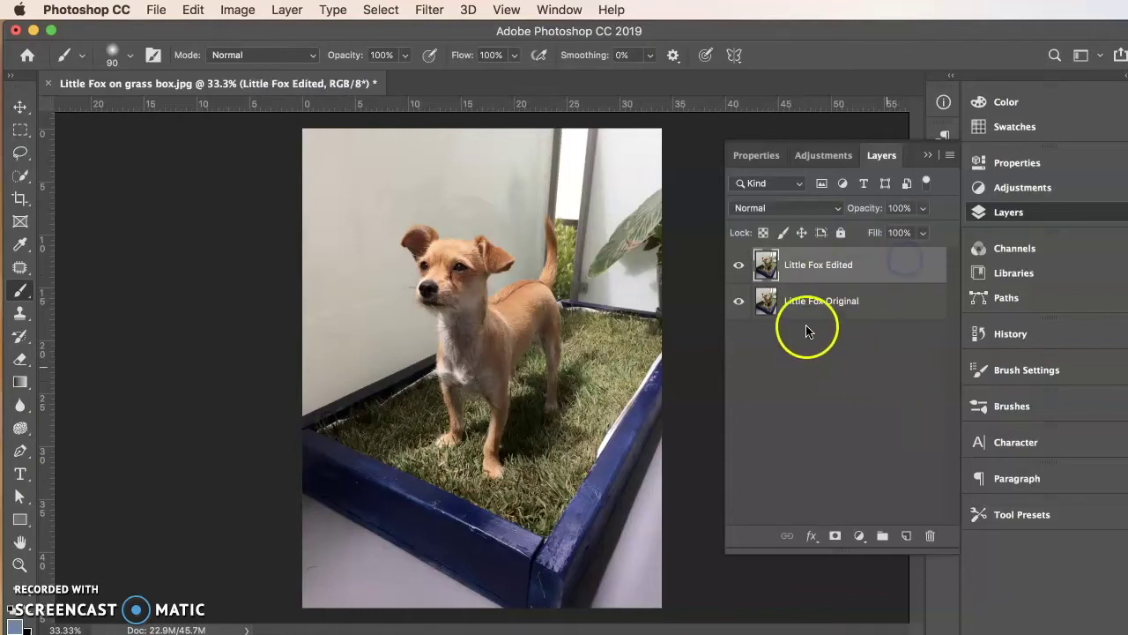
- Place the horse-and-pony photo over the dog picture, scale it to about 382% and commit
{"action": "left_click", "coordinate": [926, 157]}
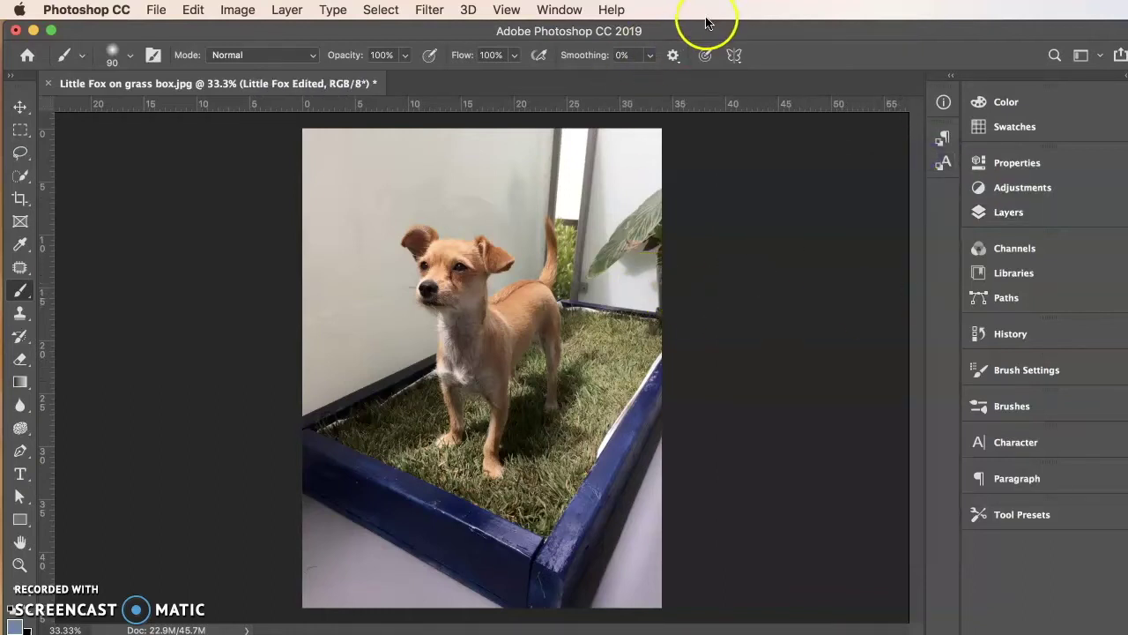
{"action": "mouse_move", "coordinate": [704, 31]}
{"action": "left_mouse_down"}
{"action": "mouse_move", "coordinate": [751, 185]}
{"action": "mouse_move", "coordinate": [687, 240]}
{"action": "mouse_move", "coordinate": [766, 521]}
{"action": "mouse_move", "coordinate": [1063, 147]}
{"action": "mouse_move", "coordinate": [802, 7]}
{"action": "mouse_move", "coordinate": [705, 22]}
{"action": "left_mouse_up"}
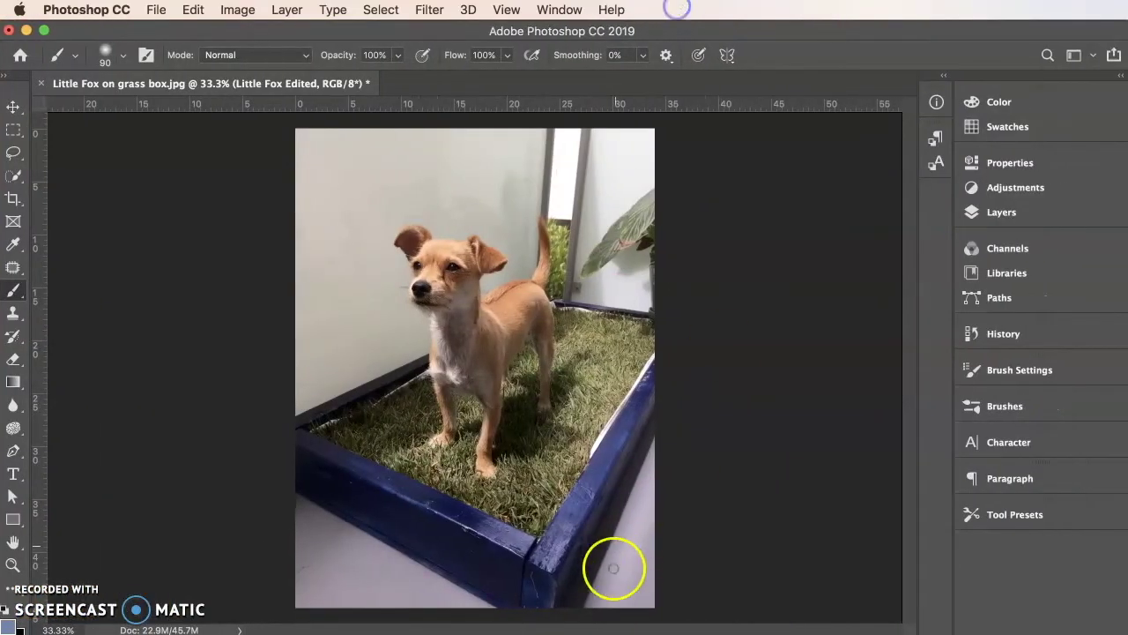
{"action": "left_click_drag", "start_coordinate": [617, 630], "coordinate": [605, 403]}
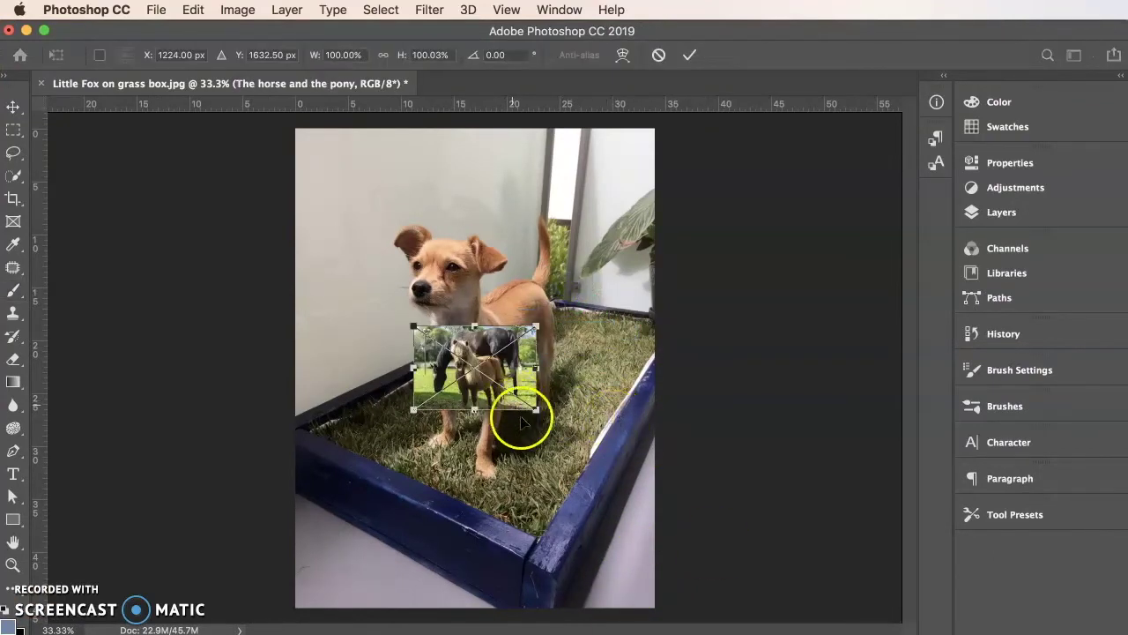
{"action": "left_click_drag", "start_coordinate": [538, 413], "coordinate": [679, 509]}
{"action": "left_click_drag", "start_coordinate": [596, 454], "coordinate": [515, 367]}
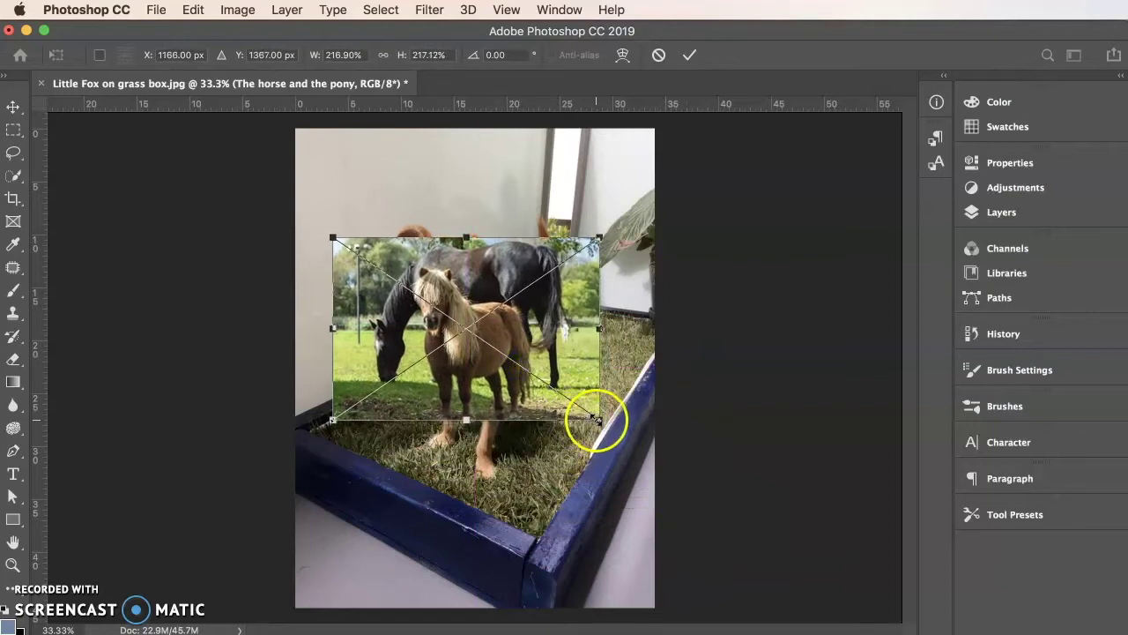
{"action": "left_click_drag", "start_coordinate": [598, 421], "coordinate": [804, 553]}
{"action": "left_click_drag", "start_coordinate": [567, 428], "coordinate": [499, 365]}
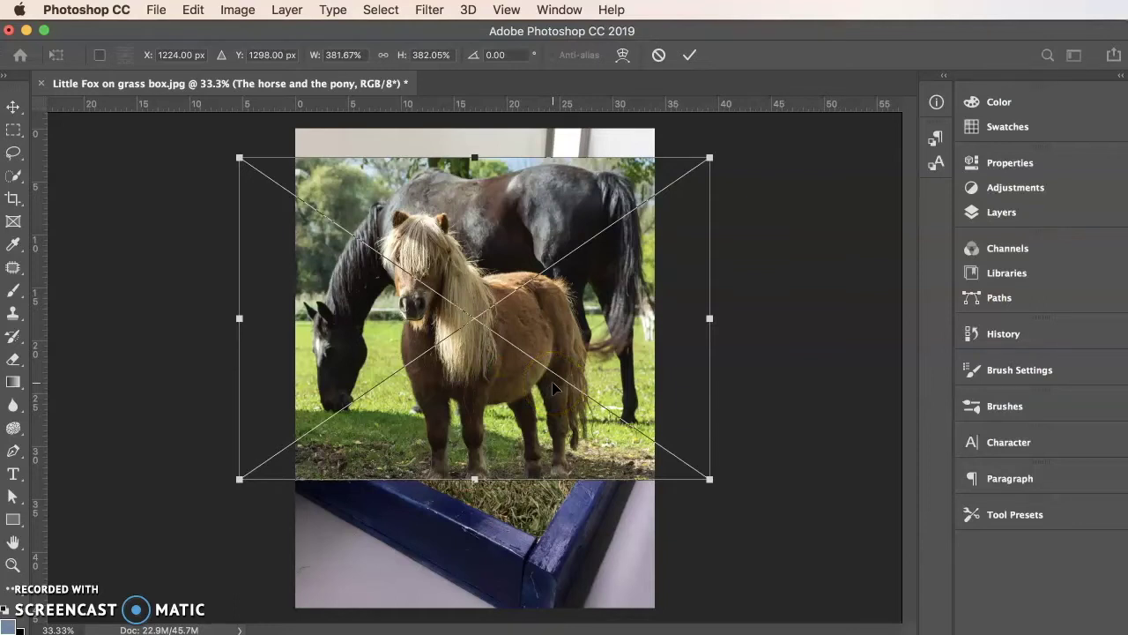
{"action": "key", "text": "Return"}
{"action": "key", "text": "b"}
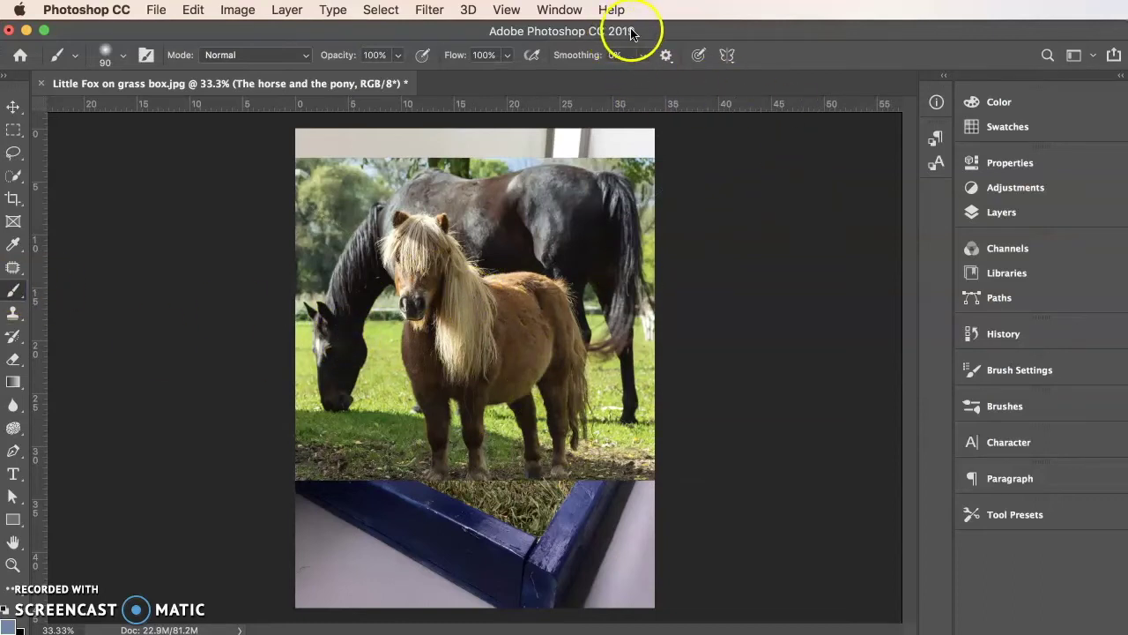
- Quick-select the pony's head, body and forelock to trace its outline, then set Subtract mode
{"action": "left_click", "coordinate": [13, 177]}
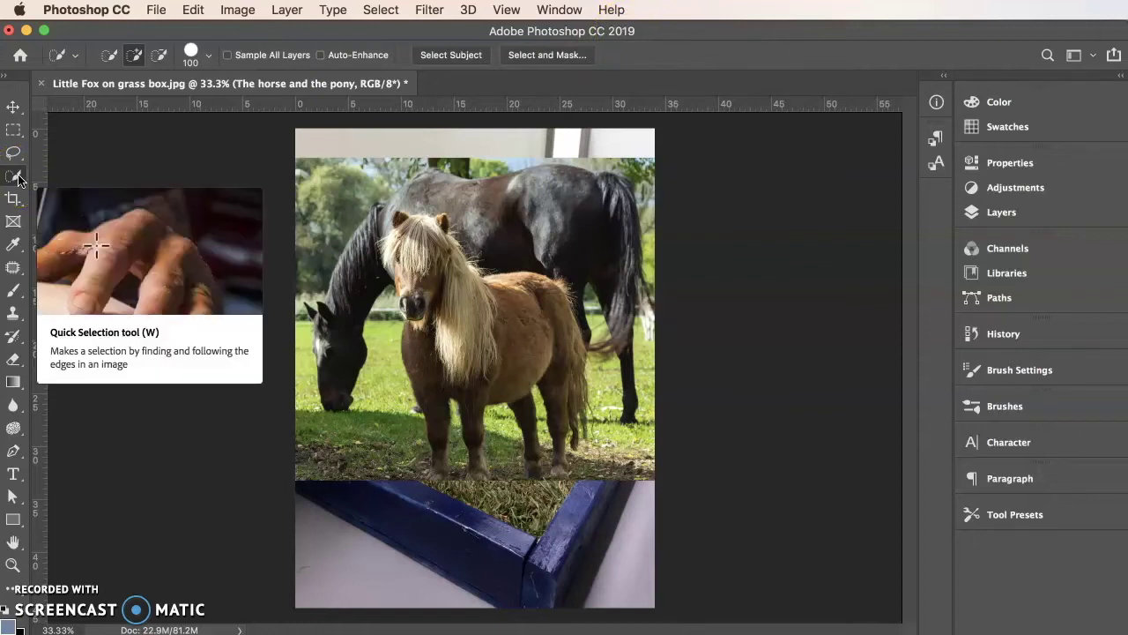
{"action": "left_click_drag", "start_coordinate": [17, 180], "coordinate": [53, 177]}
{"action": "mouse_move", "coordinate": [444, 277]}
{"action": "left_mouse_down"}
{"action": "mouse_move", "coordinate": [410, 234]}
{"action": "mouse_move", "coordinate": [398, 232]}
{"action": "mouse_move", "coordinate": [398, 248]}
{"action": "mouse_move", "coordinate": [412, 221]}
{"action": "mouse_move", "coordinate": [438, 222]}
{"action": "mouse_move", "coordinate": [437, 249]}
{"action": "mouse_move", "coordinate": [492, 298]}
{"action": "mouse_move", "coordinate": [529, 300]}
{"action": "left_mouse_up"}
{"action": "mouse_move", "coordinate": [565, 352]}
{"action": "left_mouse_down"}
{"action": "mouse_move", "coordinate": [567, 383]}
{"action": "mouse_move", "coordinate": [529, 346]}
{"action": "mouse_move", "coordinate": [522, 400]}
{"action": "mouse_move", "coordinate": [496, 380]}
{"action": "mouse_move", "coordinate": [489, 401]}
{"action": "mouse_move", "coordinate": [466, 407]}
{"action": "mouse_move", "coordinate": [424, 338]}
{"action": "mouse_move", "coordinate": [415, 300]}
{"action": "left_mouse_up"}
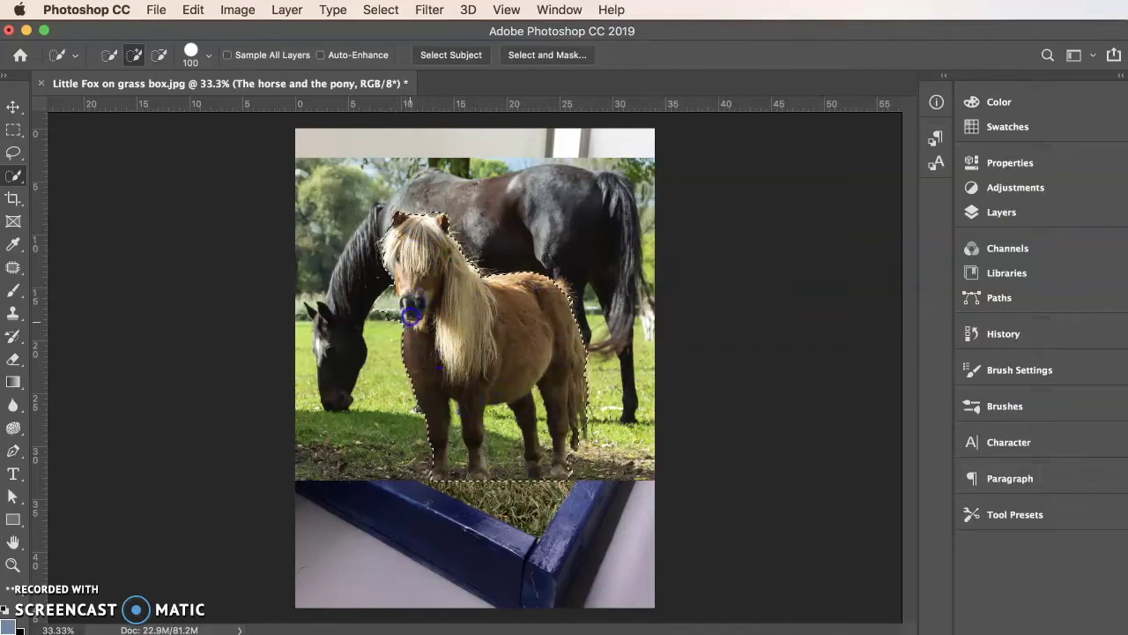
{"action": "mouse_move", "coordinate": [398, 233]}
{"action": "left_mouse_down"}
{"action": "mouse_move", "coordinate": [398, 222]}
{"action": "mouse_move", "coordinate": [440, 230]}
{"action": "left_mouse_up"}
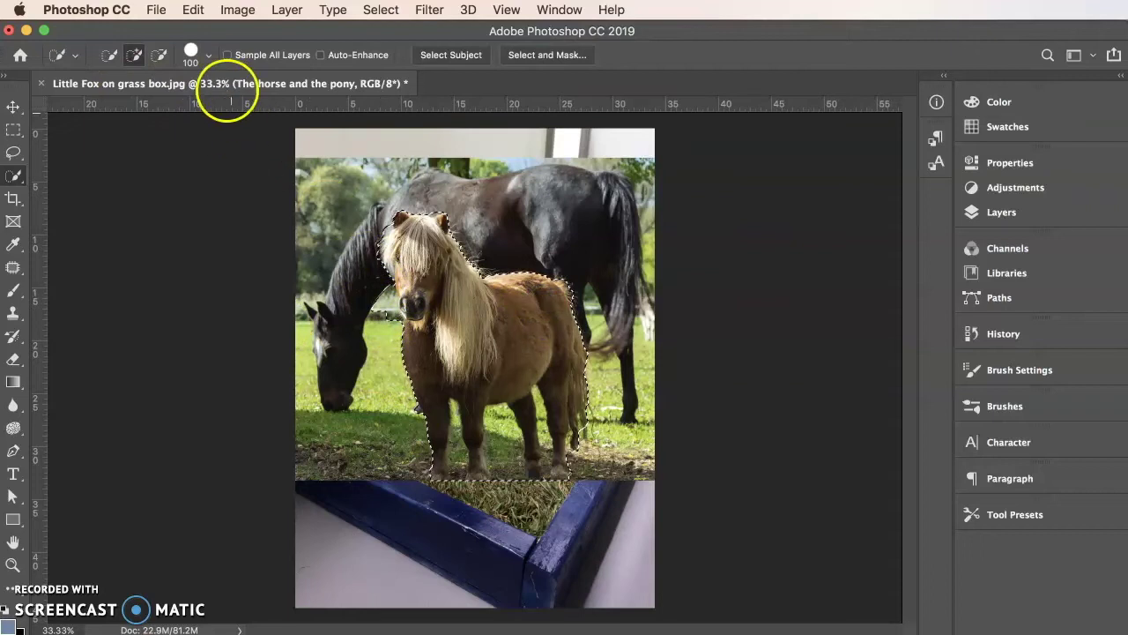
{"action": "left_click", "coordinate": [161, 55]}
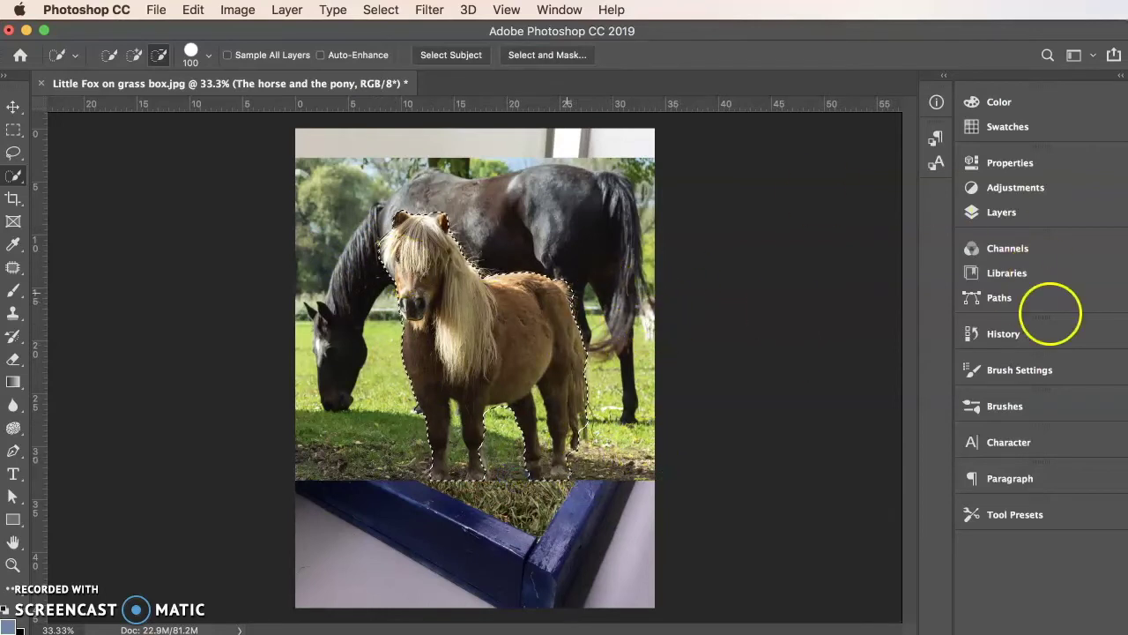
- Add a layer mask from the pony selection and move the masked pony right in the grass box
{"action": "left_click", "coordinate": [996, 212]}
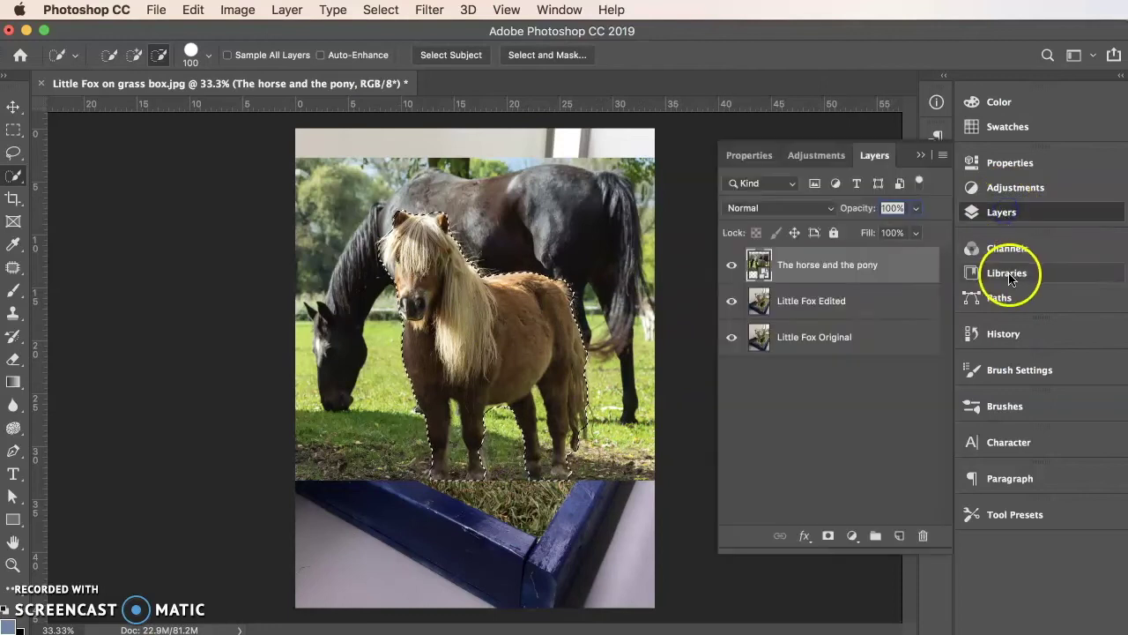
{"action": "left_click", "coordinate": [828, 537]}
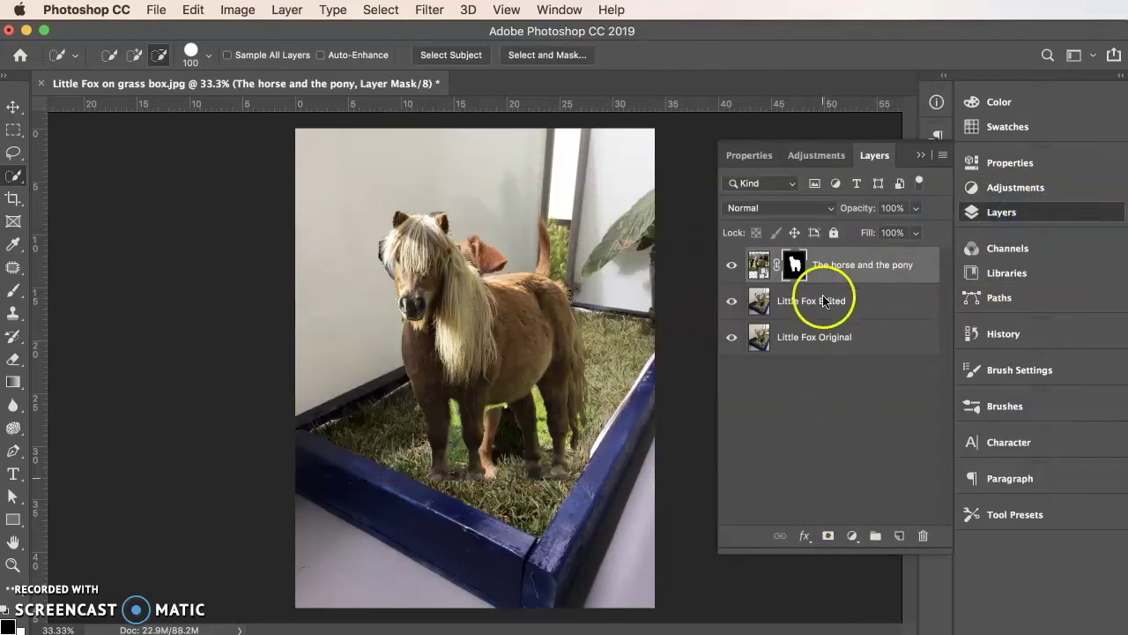
{"action": "left_click", "coordinate": [13, 107]}
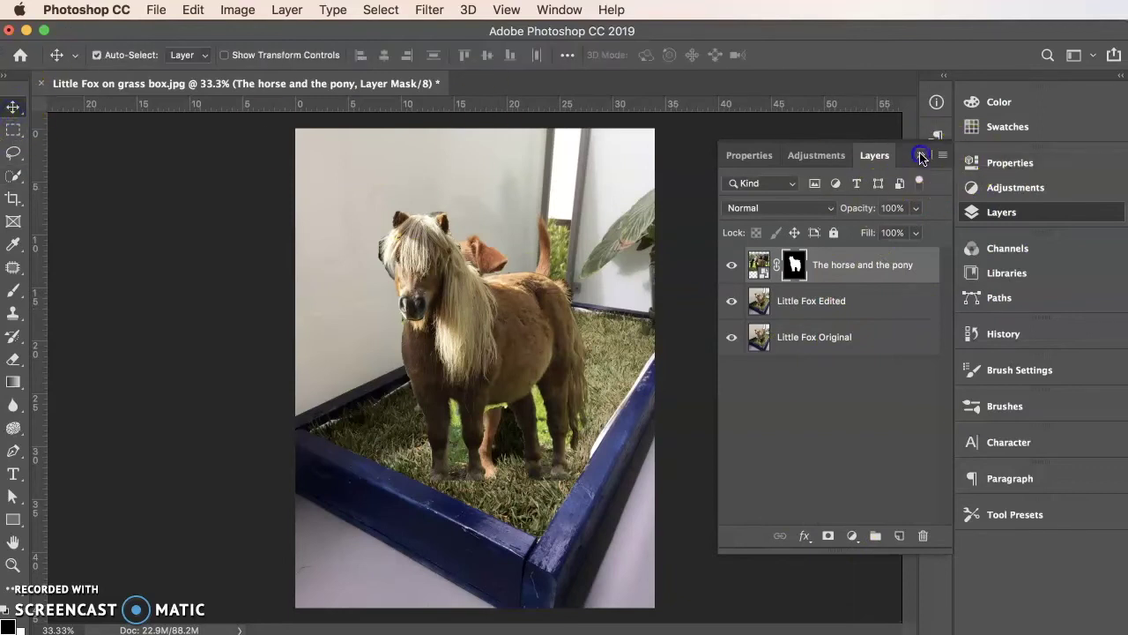
{"action": "left_click", "coordinate": [921, 157]}
{"action": "left_click_drag", "start_coordinate": [567, 277], "coordinate": [523, 323]}
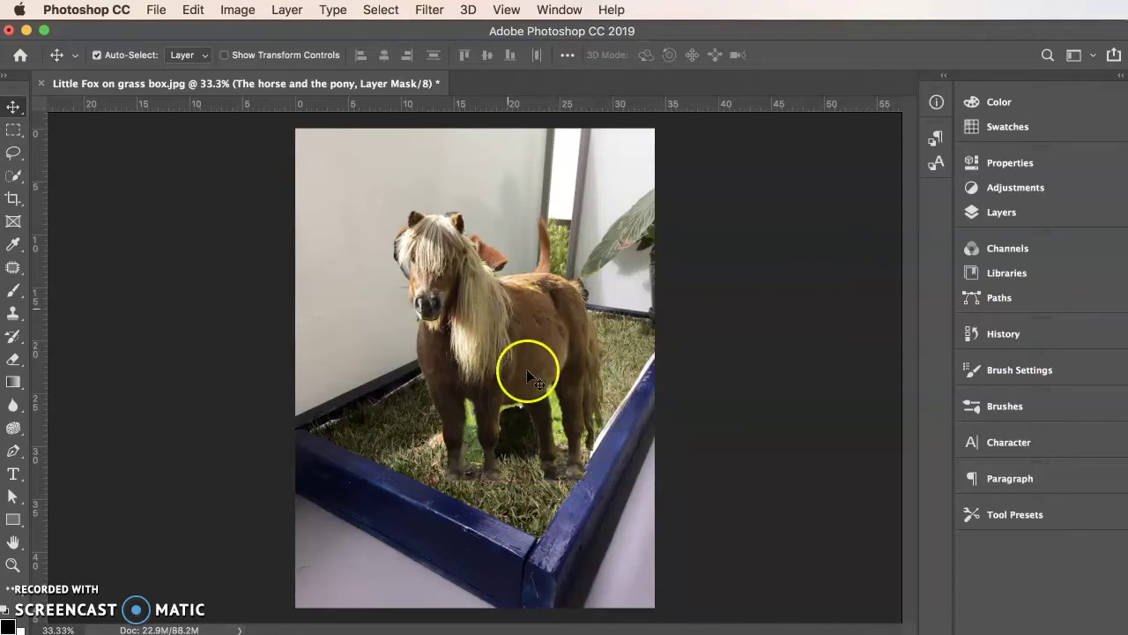
{"action": "left_click_drag", "start_coordinate": [521, 370], "coordinate": [514, 327]}
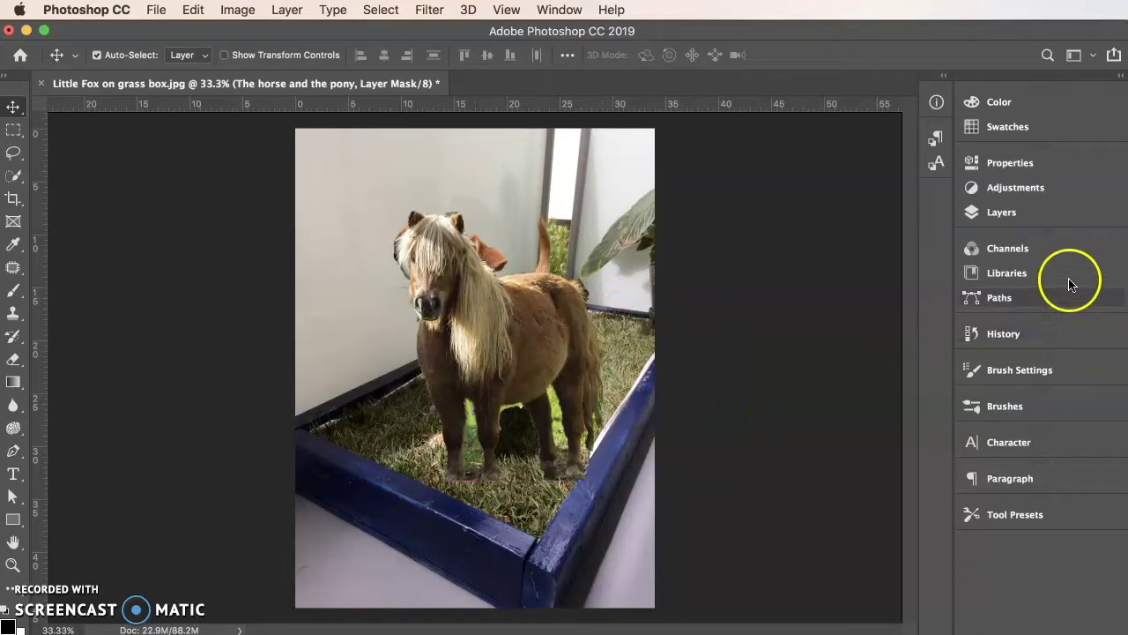
- Hide The horse and the pony layer to reveal the Little Fox Edited dog photo
{"action": "left_click", "coordinate": [1031, 215]}
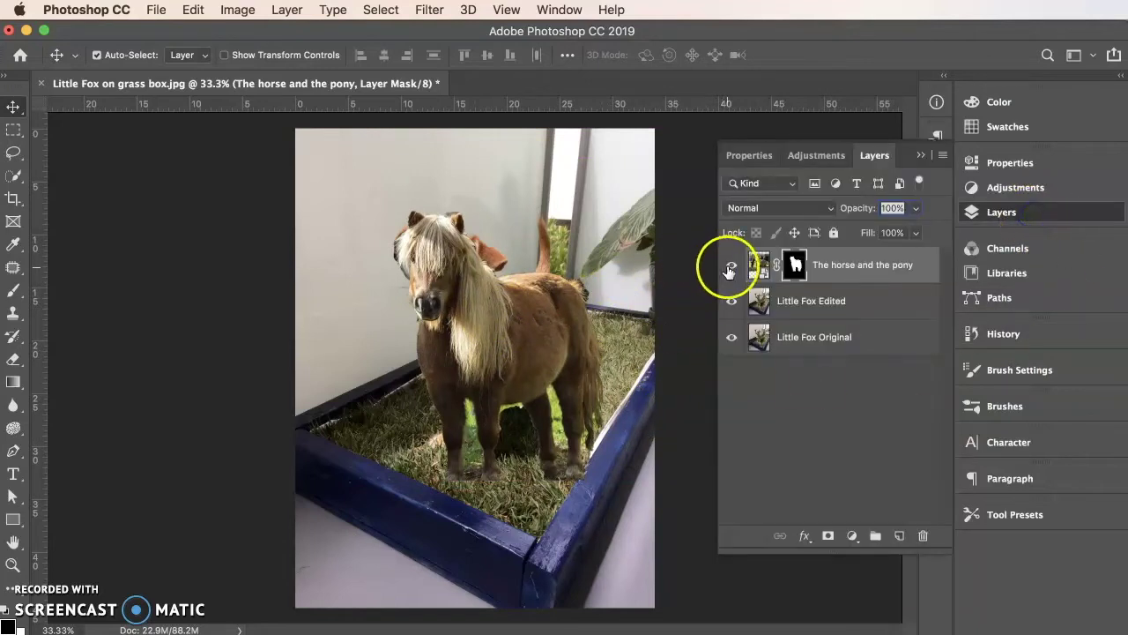
{"action": "left_click", "coordinate": [732, 265]}
{"action": "left_click", "coordinate": [870, 301]}
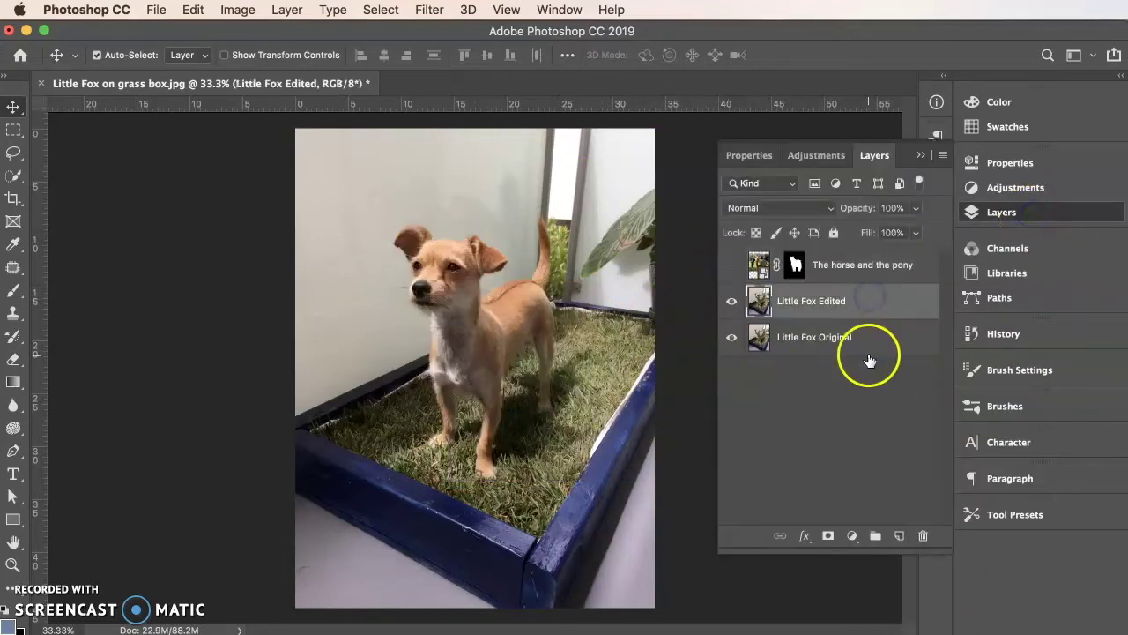
{"action": "left_click", "coordinate": [732, 265]}
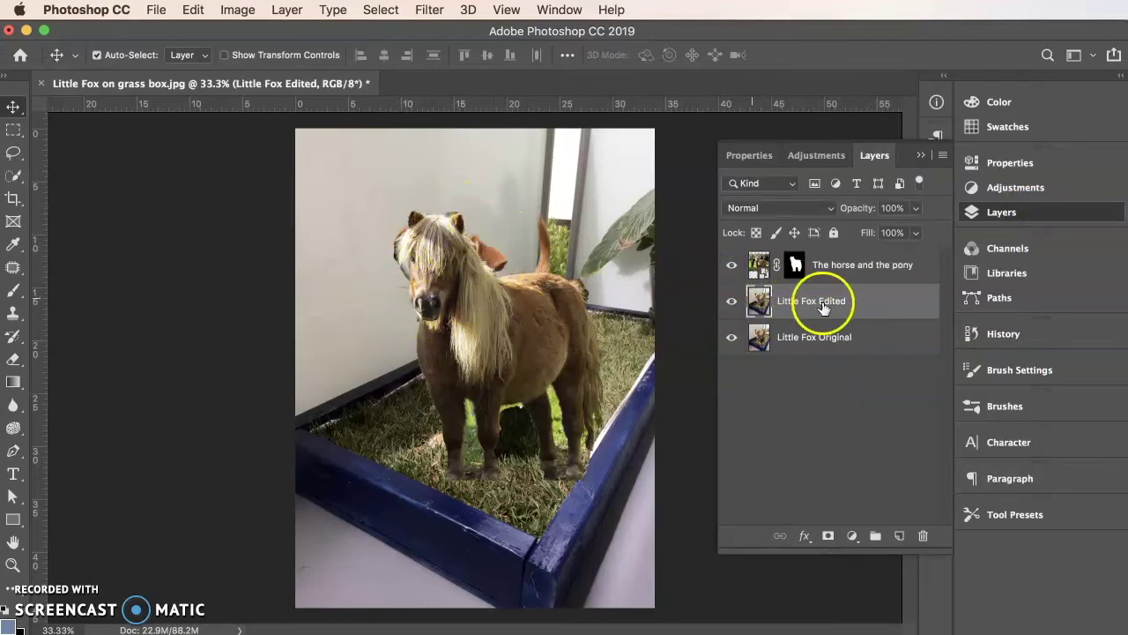
{"action": "left_click", "coordinate": [731, 265]}
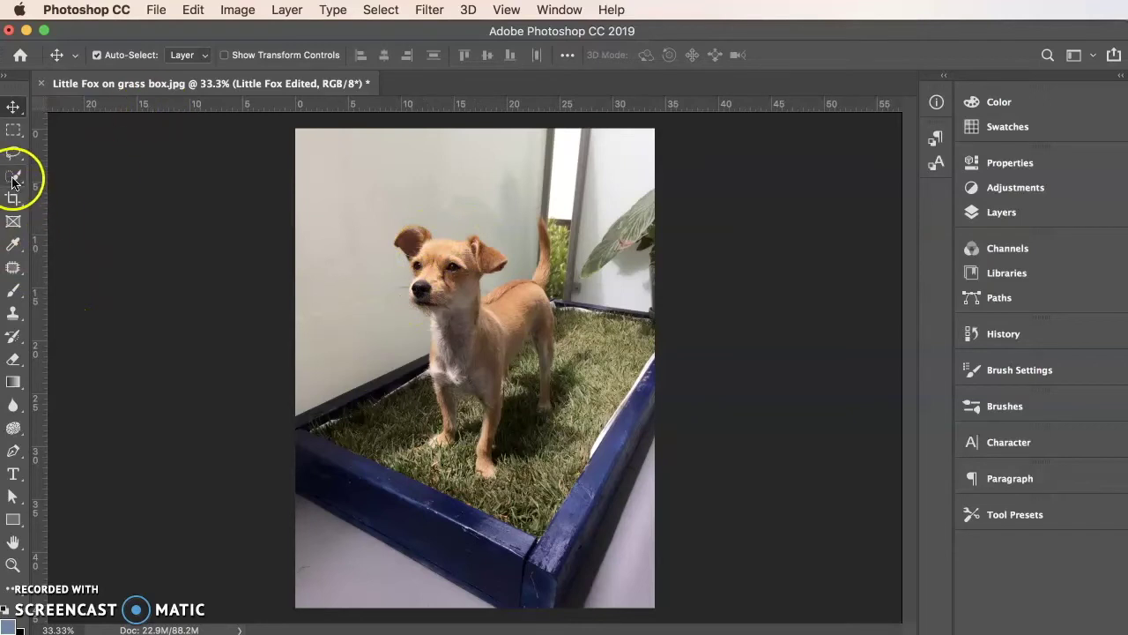
- Quick-select the dog's nose, right ear and face, then bring up the Photoshop tutorials in Chrome
{"action": "left_click_drag", "start_coordinate": [12, 181], "coordinate": [86, 182]}
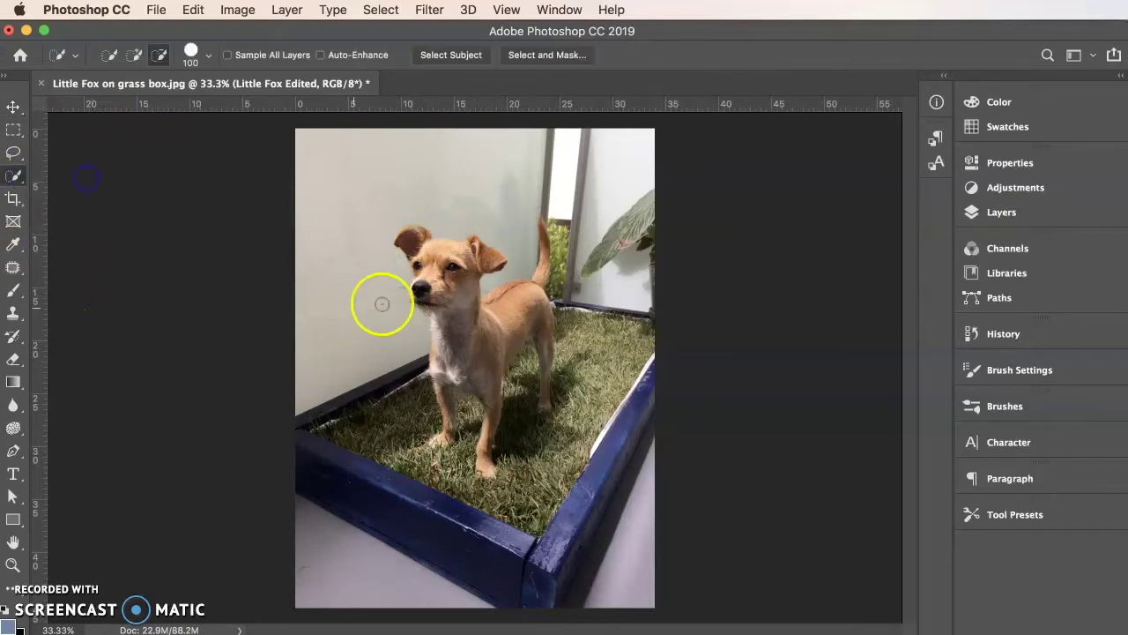
{"action": "left_click", "coordinate": [420, 298]}
{"action": "left_click", "coordinate": [136, 55]}
{"action": "left_click", "coordinate": [420, 282]}
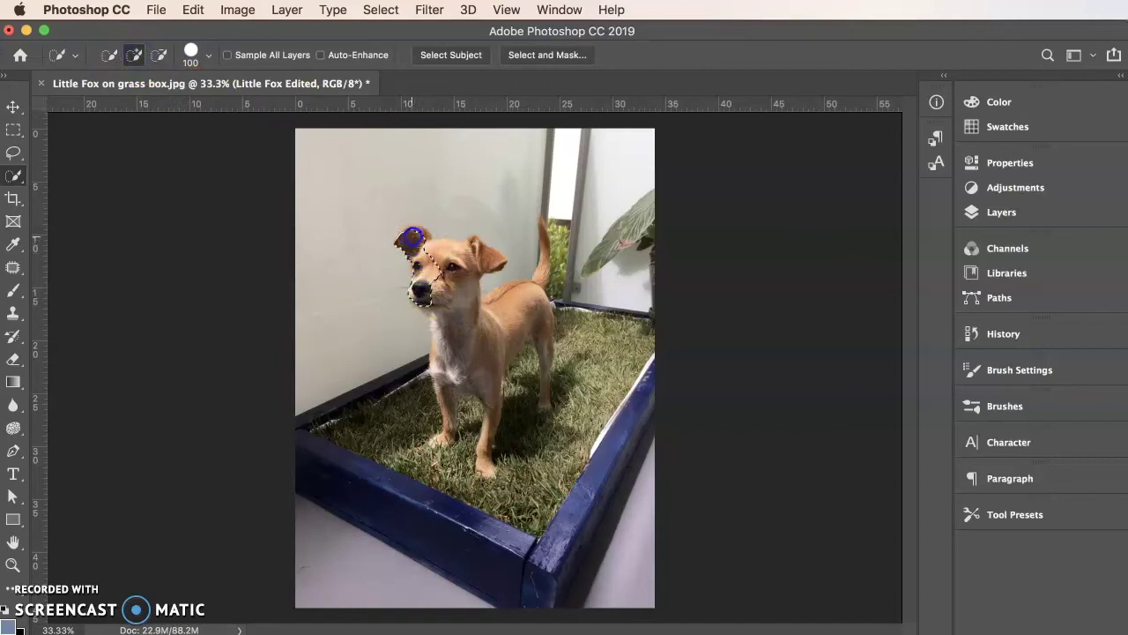
{"action": "mouse_move", "coordinate": [462, 248]}
{"action": "left_mouse_down"}
{"action": "mouse_move", "coordinate": [476, 259]}
{"action": "mouse_move", "coordinate": [423, 297]}
{"action": "mouse_move", "coordinate": [418, 282]}
{"action": "left_mouse_up"}
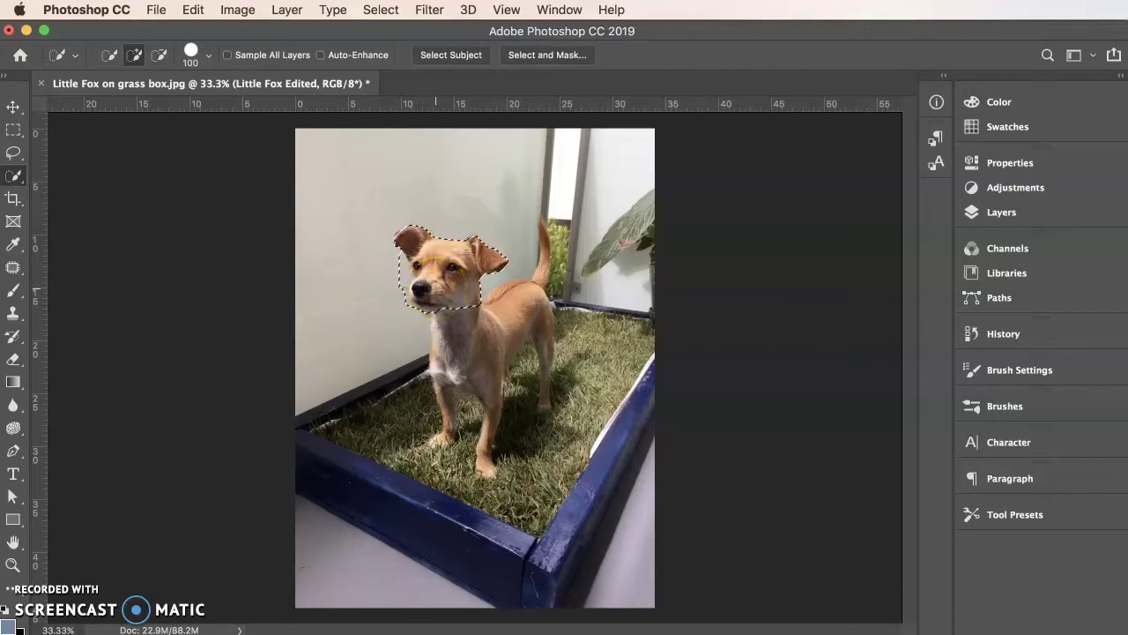
{"action": "left_click_drag", "start_coordinate": [411, 274], "coordinate": [445, 286]}
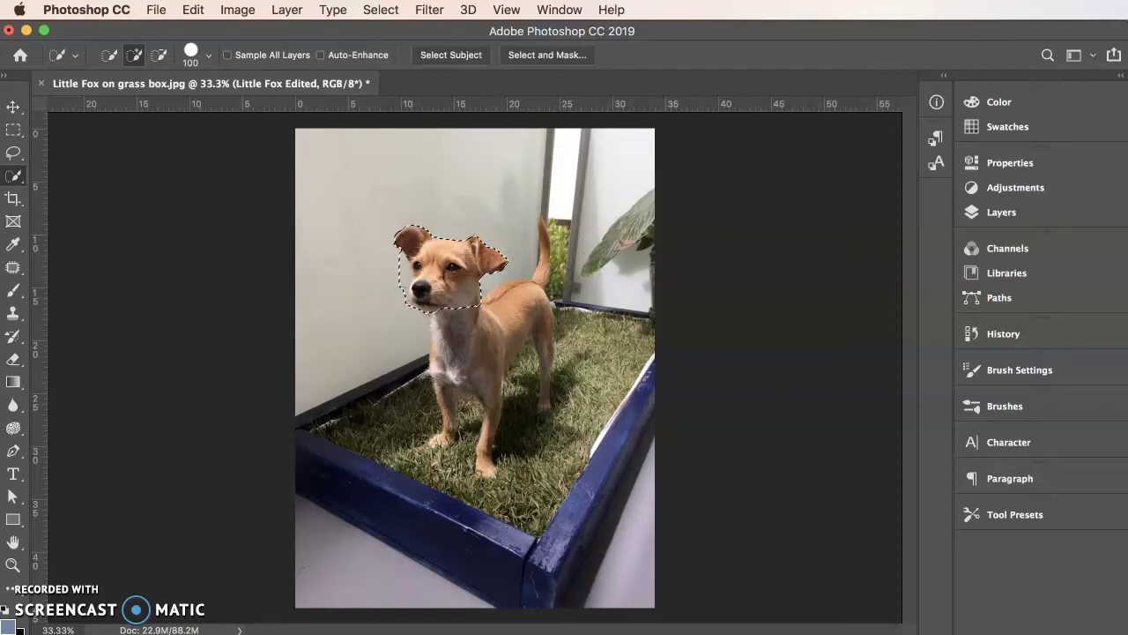
{"action": "key", "text": "super+Tab"}
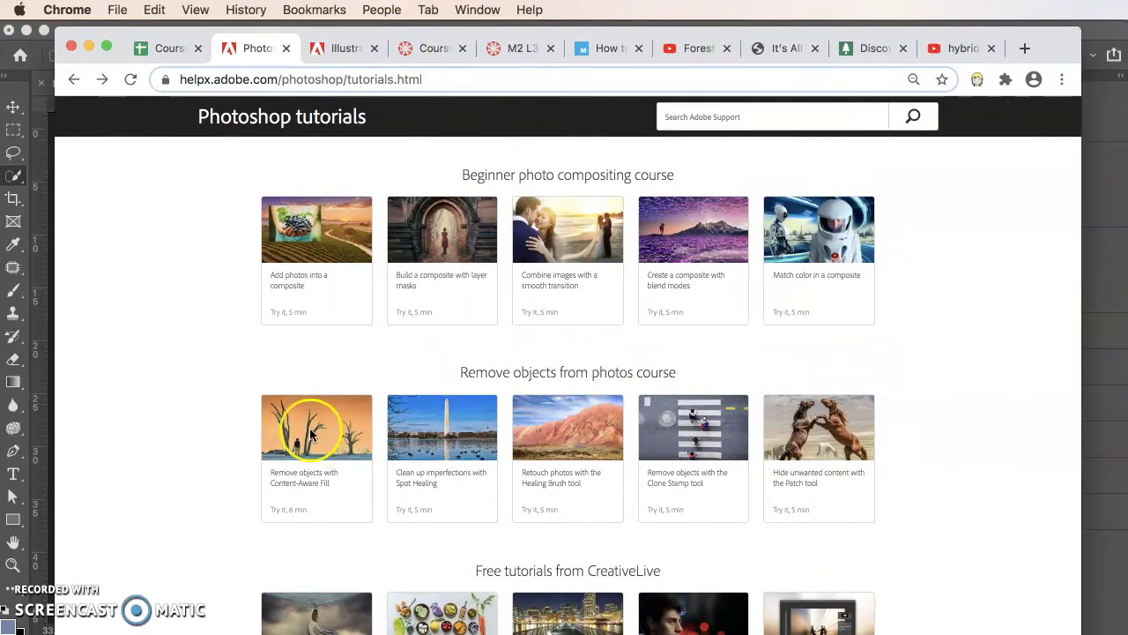
- Scroll through the compositing lessons on the tutorials page, then return to Photoshop
{"action": "scroll", "coordinate": [414, 291], "scroll_direction": "up", "scroll_amount": 1}
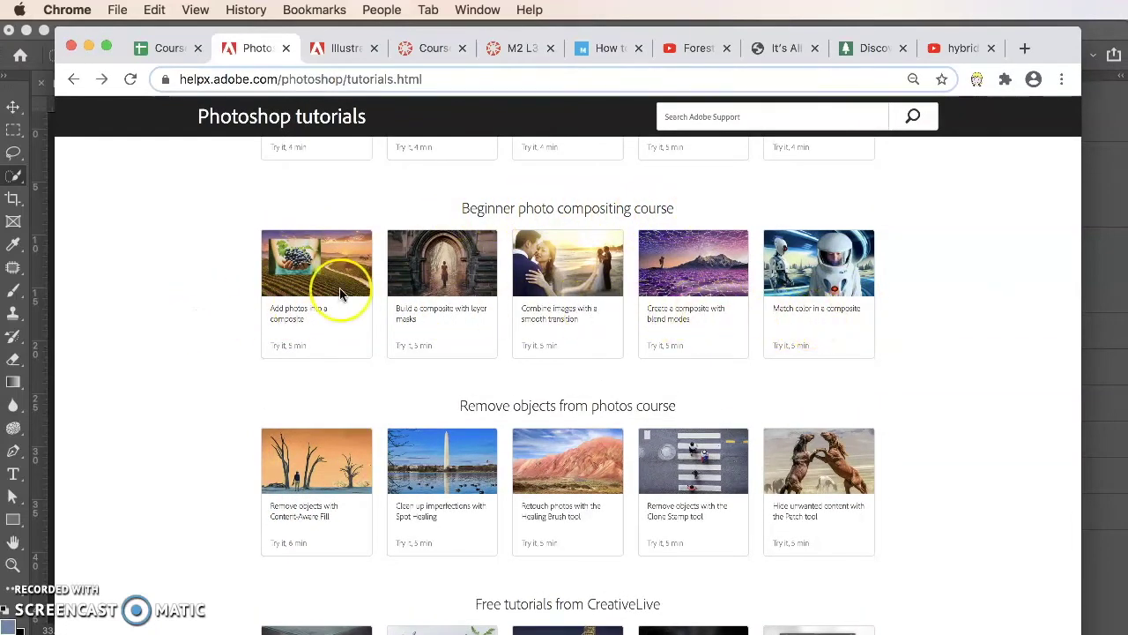
{"action": "scroll", "coordinate": [341, 294], "scroll_direction": "up", "scroll_amount": 15}
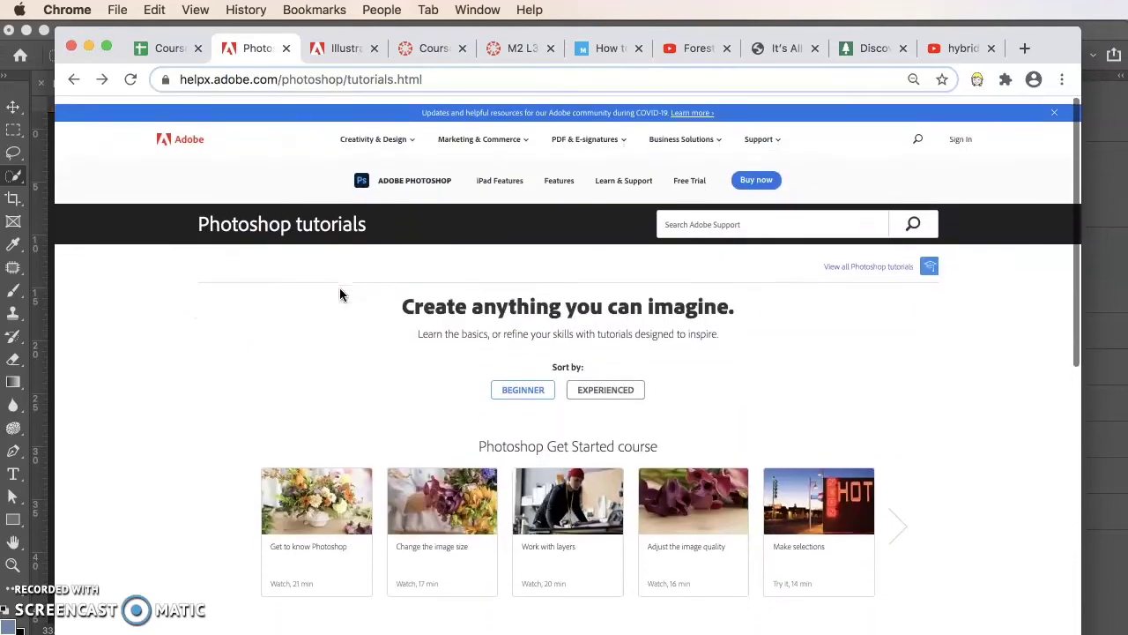
{"action": "scroll", "coordinate": [341, 294], "scroll_direction": "down", "scroll_amount": 15}
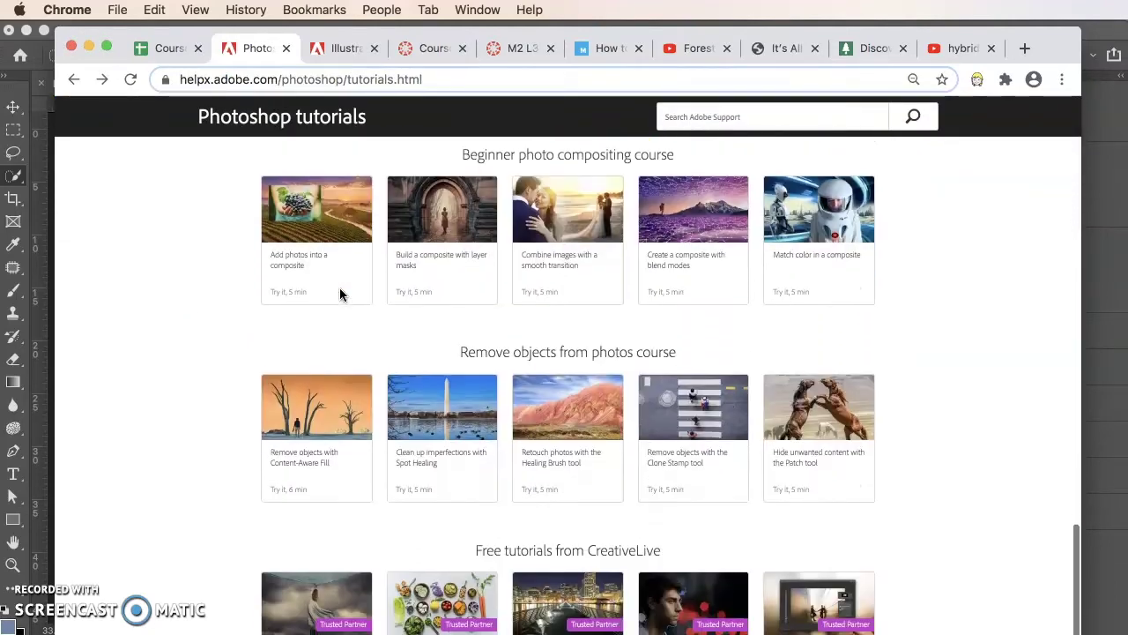
{"action": "scroll", "coordinate": [335, 332], "scroll_direction": "down", "scroll_amount": 1}
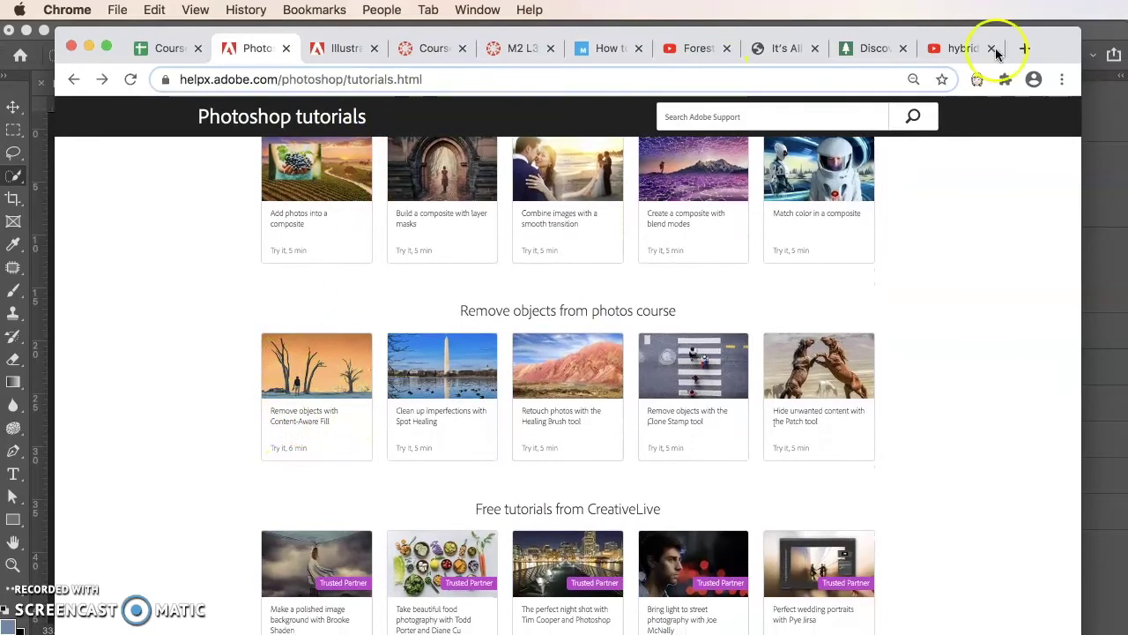
{"action": "key", "text": "super+h"}
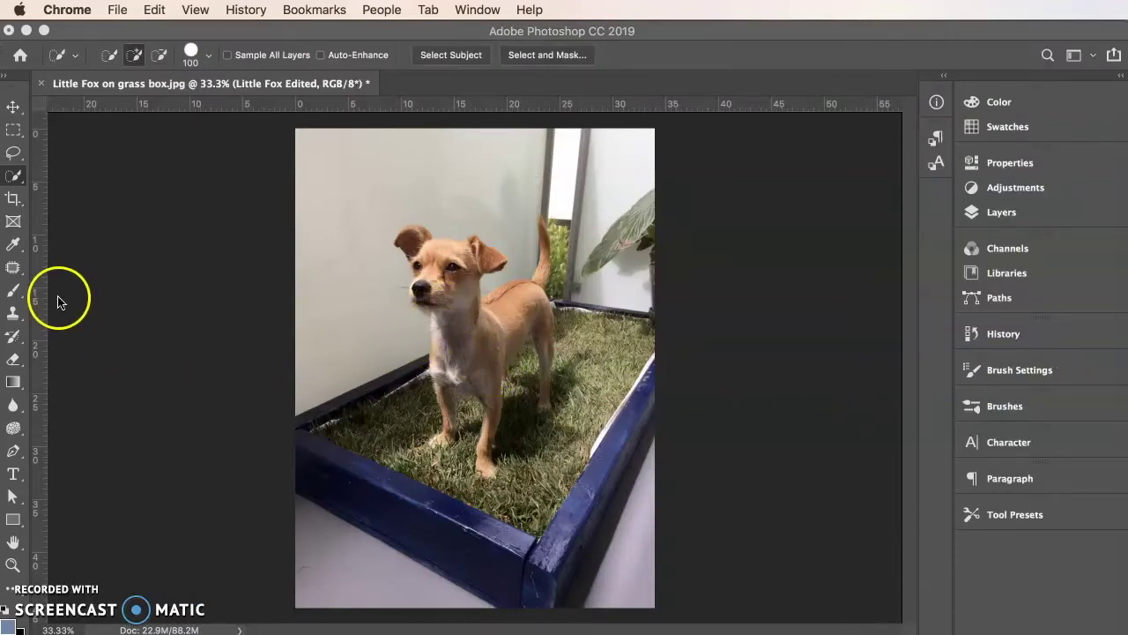
- Reactivate Photoshop, check the Layers panel, and open the Edit menu for Content-Aware Fill
{"action": "left_click", "coordinate": [693, 32]}
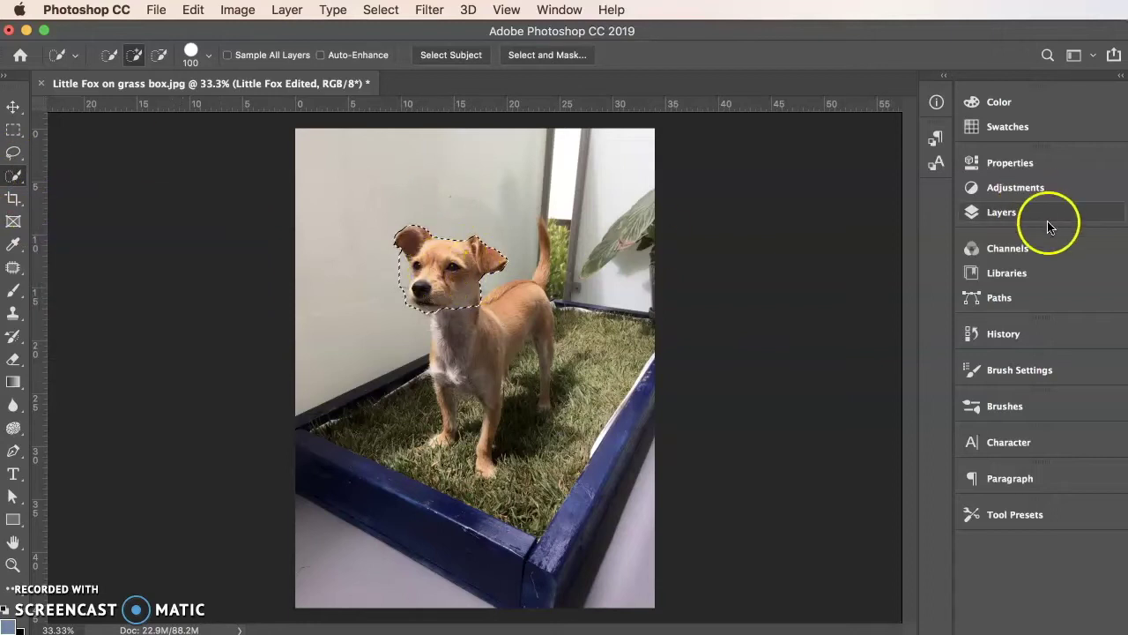
{"action": "left_click", "coordinate": [1026, 211]}
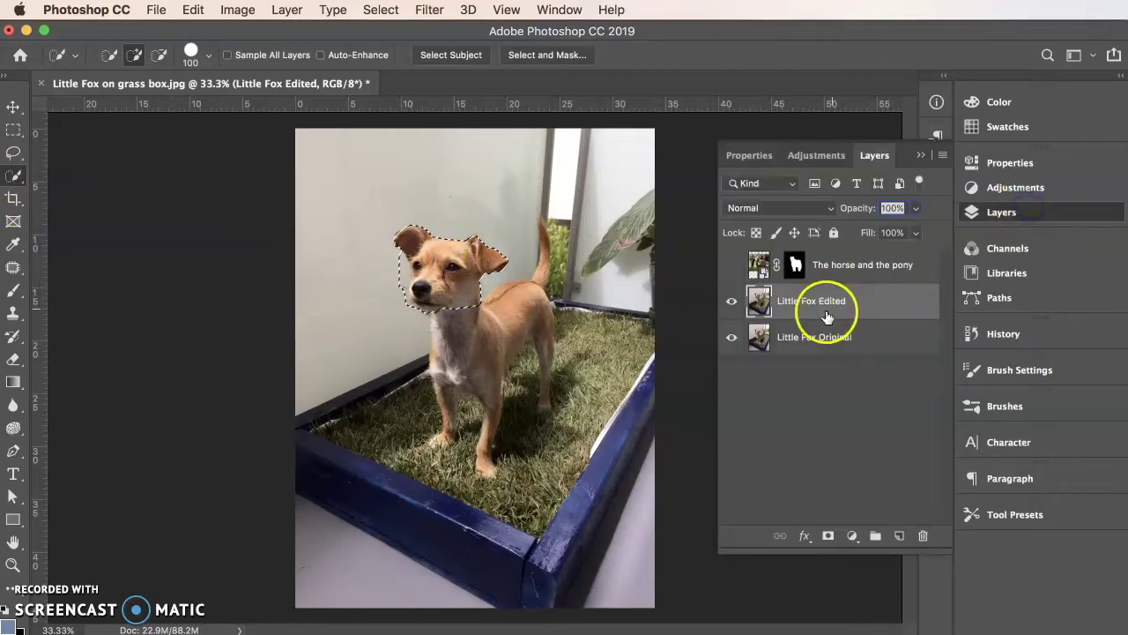
{"action": "left_click", "coordinate": [1042, 212]}
{"action": "left_click", "coordinate": [193, 9]}
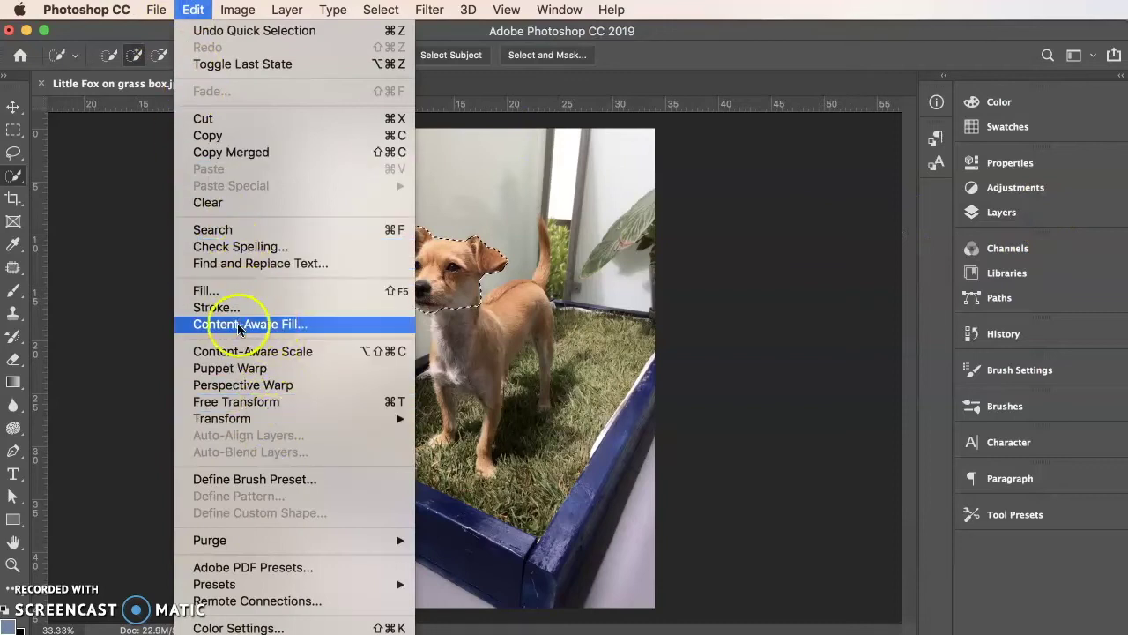
- Open Content-Aware Fill, zoom out, and expand the head selection by 10 pixels
{"action": "left_click", "coordinate": [284, 324]}
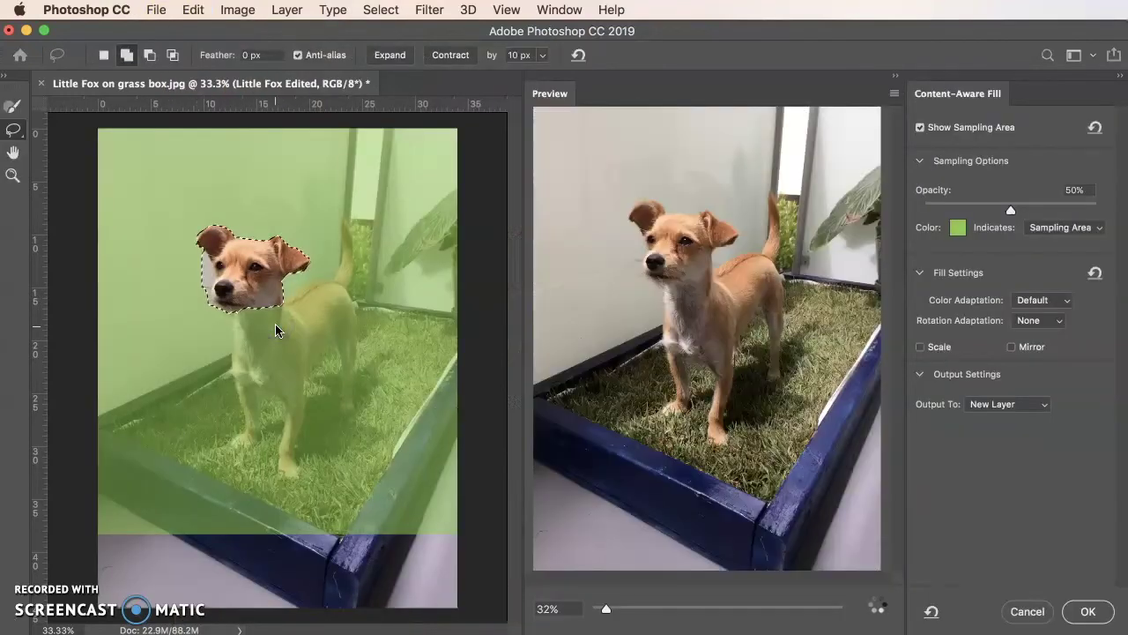
{"action": "key", "text": "super+minus"}
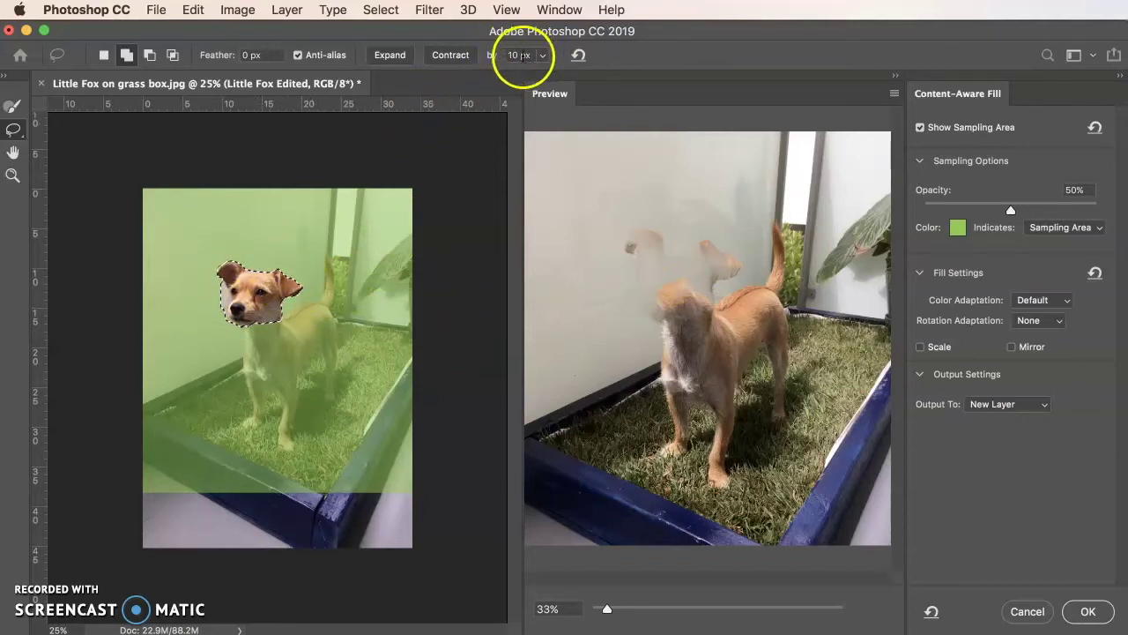
{"action": "left_click", "coordinate": [390, 56]}
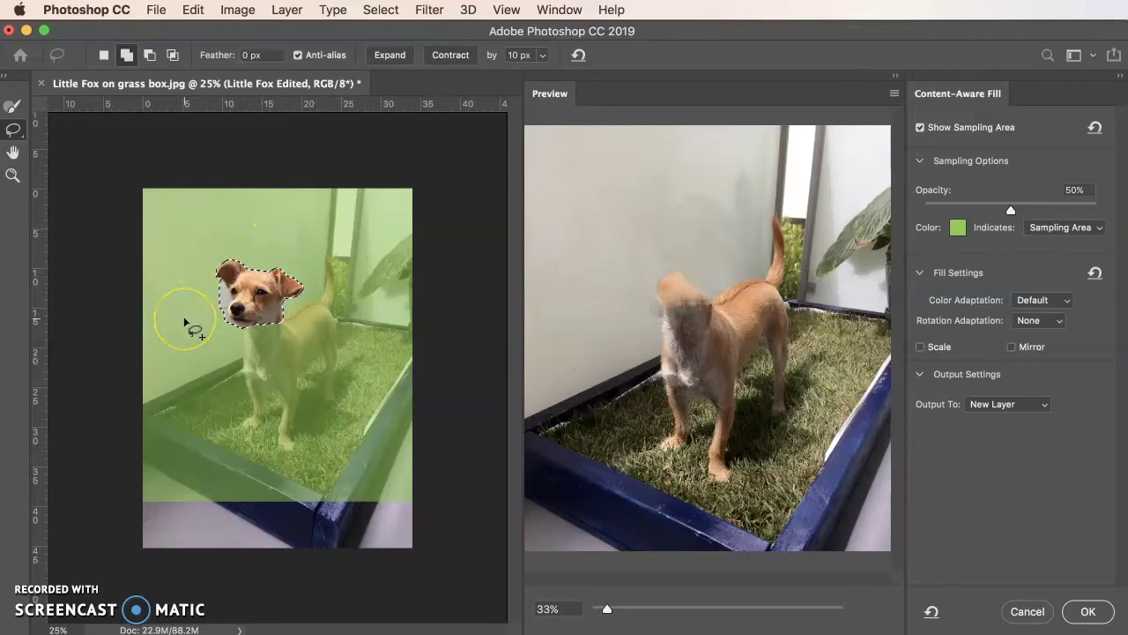
- Remove the grass and box from the fill's sampling area, then set the sampling brush to add
{"action": "left_click", "coordinate": [12, 106]}
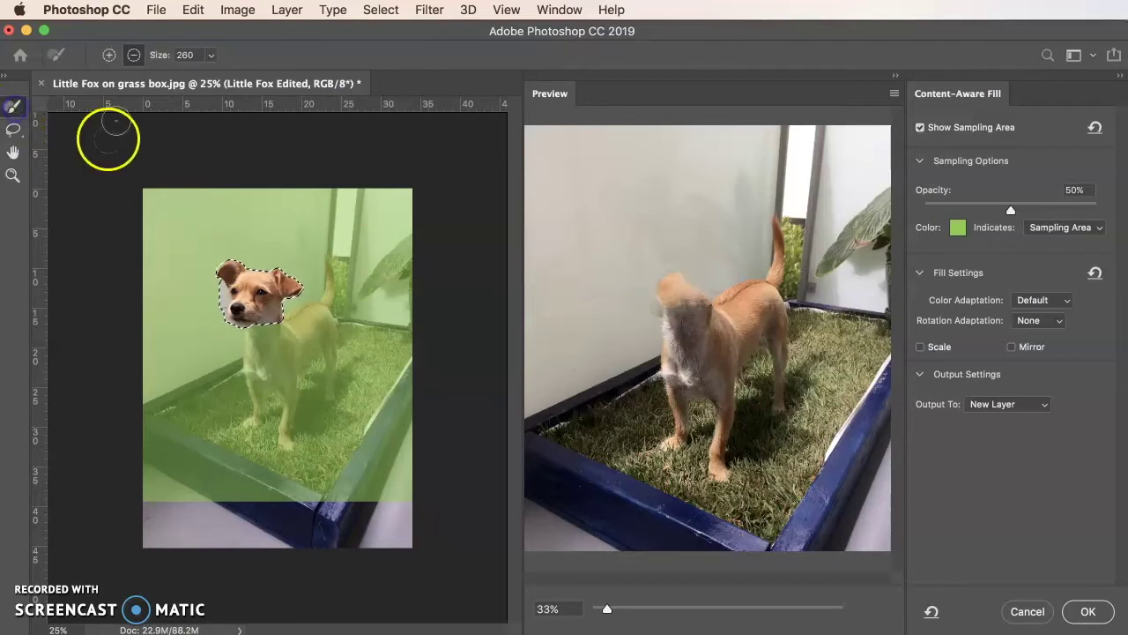
{"action": "mouse_move", "coordinate": [254, 351]}
{"action": "left_mouse_down"}
{"action": "mouse_move", "coordinate": [174, 417]}
{"action": "mouse_move", "coordinate": [146, 412]}
{"action": "mouse_move", "coordinate": [254, 358]}
{"action": "mouse_move", "coordinate": [253, 376]}
{"action": "mouse_move", "coordinate": [101, 462]}
{"action": "mouse_move", "coordinate": [243, 408]}
{"action": "mouse_move", "coordinate": [215, 441]}
{"action": "mouse_move", "coordinate": [258, 432]}
{"action": "mouse_move", "coordinate": [296, 450]}
{"action": "mouse_move", "coordinate": [170, 491]}
{"action": "mouse_move", "coordinate": [154, 512]}
{"action": "mouse_move", "coordinate": [402, 507]}
{"action": "mouse_move", "coordinate": [491, 475]}
{"action": "mouse_move", "coordinate": [459, 458]}
{"action": "mouse_move", "coordinate": [289, 489]}
{"action": "mouse_move", "coordinate": [321, 479]}
{"action": "mouse_move", "coordinate": [302, 496]}
{"action": "mouse_move", "coordinate": [363, 427]}
{"action": "mouse_move", "coordinate": [319, 401]}
{"action": "mouse_move", "coordinate": [252, 407]}
{"action": "mouse_move", "coordinate": [280, 360]}
{"action": "mouse_move", "coordinate": [267, 375]}
{"action": "mouse_move", "coordinate": [319, 364]}
{"action": "mouse_move", "coordinate": [354, 378]}
{"action": "mouse_move", "coordinate": [302, 388]}
{"action": "mouse_move", "coordinate": [298, 375]}
{"action": "mouse_move", "coordinate": [248, 416]}
{"action": "mouse_move", "coordinate": [388, 320]}
{"action": "mouse_move", "coordinate": [326, 420]}
{"action": "mouse_move", "coordinate": [414, 357]}
{"action": "mouse_move", "coordinate": [398, 418]}
{"action": "mouse_move", "coordinate": [440, 396]}
{"action": "mouse_move", "coordinate": [415, 444]}
{"action": "mouse_move", "coordinate": [425, 341]}
{"action": "mouse_move", "coordinate": [371, 387]}
{"action": "mouse_move", "coordinate": [418, 318]}
{"action": "mouse_move", "coordinate": [338, 284]}
{"action": "mouse_move", "coordinate": [323, 258]}
{"action": "mouse_move", "coordinate": [335, 278]}
{"action": "mouse_move", "coordinate": [328, 300]}
{"action": "mouse_move", "coordinate": [340, 294]}
{"action": "mouse_move", "coordinate": [329, 259]}
{"action": "mouse_move", "coordinate": [329, 300]}
{"action": "mouse_move", "coordinate": [245, 309]}
{"action": "mouse_move", "coordinate": [258, 302]}
{"action": "mouse_move", "coordinate": [251, 264]}
{"action": "mouse_move", "coordinate": [256, 315]}
{"action": "mouse_move", "coordinate": [258, 267]}
{"action": "mouse_move", "coordinate": [261, 313]}
{"action": "mouse_move", "coordinate": [332, 212]}
{"action": "mouse_move", "coordinate": [328, 373]}
{"action": "mouse_move", "coordinate": [344, 361]}
{"action": "mouse_move", "coordinate": [367, 168]}
{"action": "mouse_move", "coordinate": [351, 373]}
{"action": "mouse_move", "coordinate": [398, 173]}
{"action": "mouse_move", "coordinate": [403, 324]}
{"action": "mouse_move", "coordinate": [416, 186]}
{"action": "mouse_move", "coordinate": [426, 310]}
{"action": "mouse_move", "coordinate": [393, 433]}
{"action": "mouse_move", "coordinate": [360, 362]}
{"action": "mouse_move", "coordinate": [316, 319]}
{"action": "left_mouse_up"}
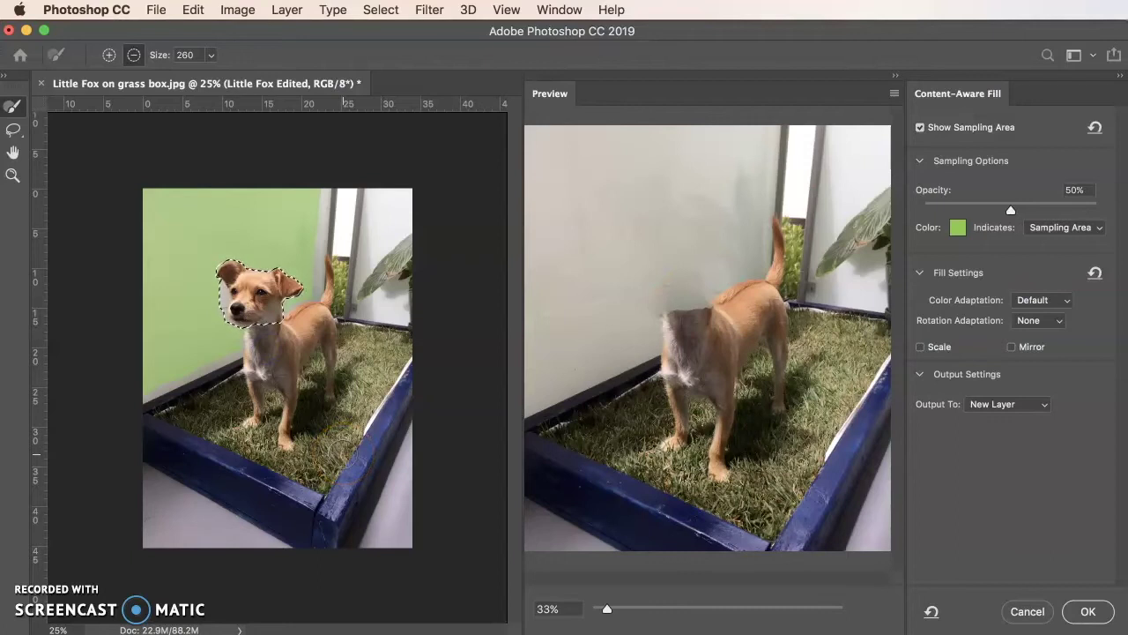
{"action": "left_click", "coordinate": [108, 55]}
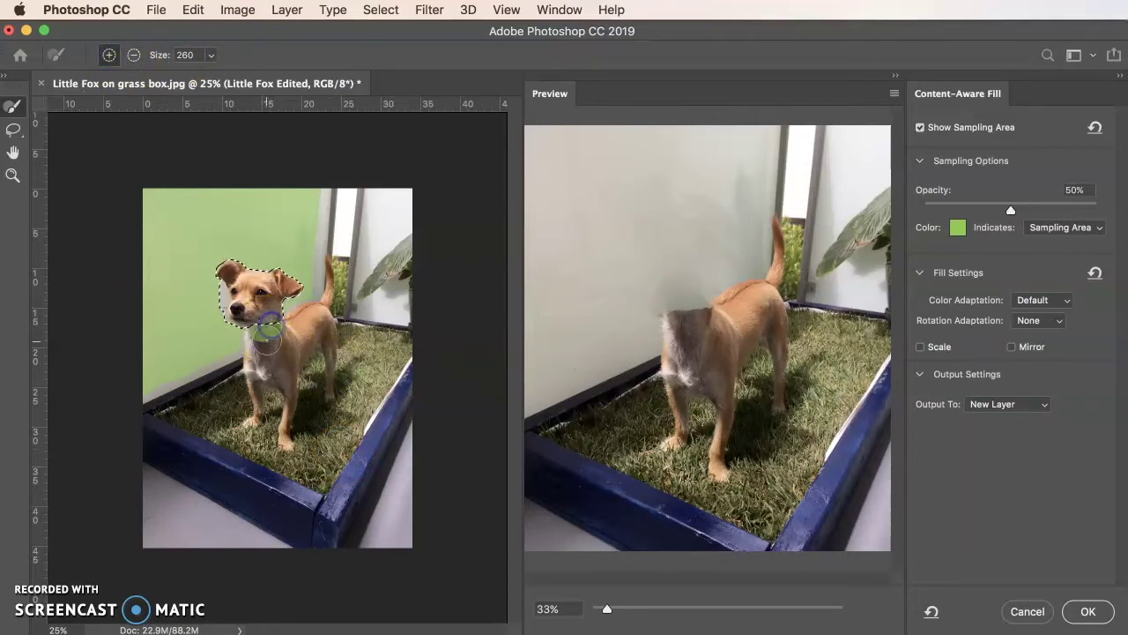
{"action": "scroll", "coordinate": [697, 294], "scroll_direction": "up", "scroll_amount": 4}
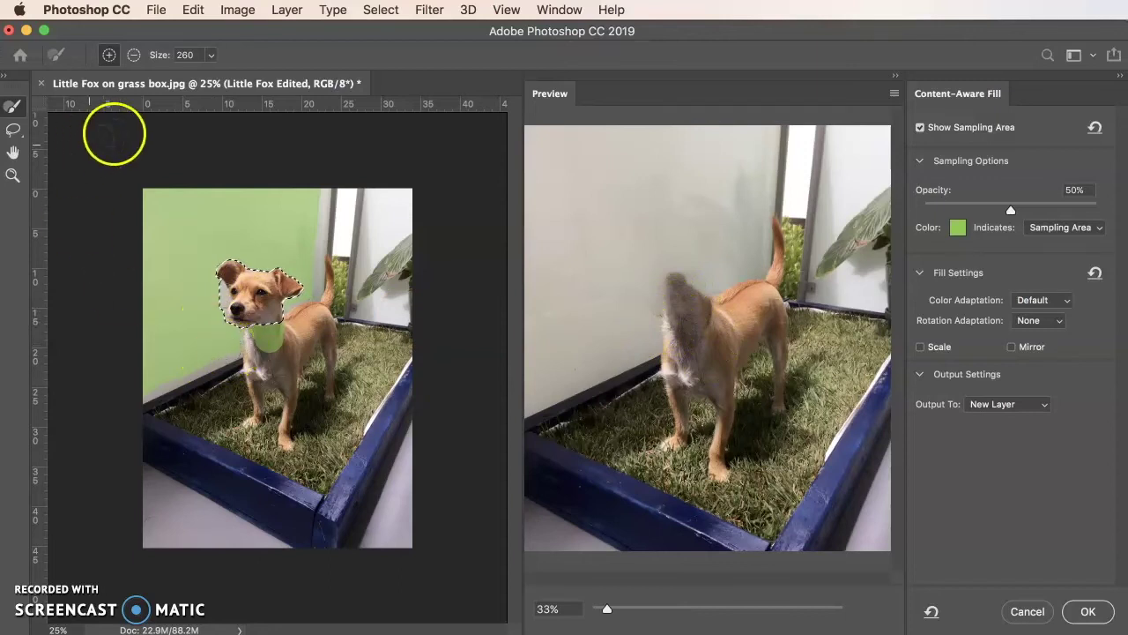
{"action": "left_click", "coordinate": [13, 129]}
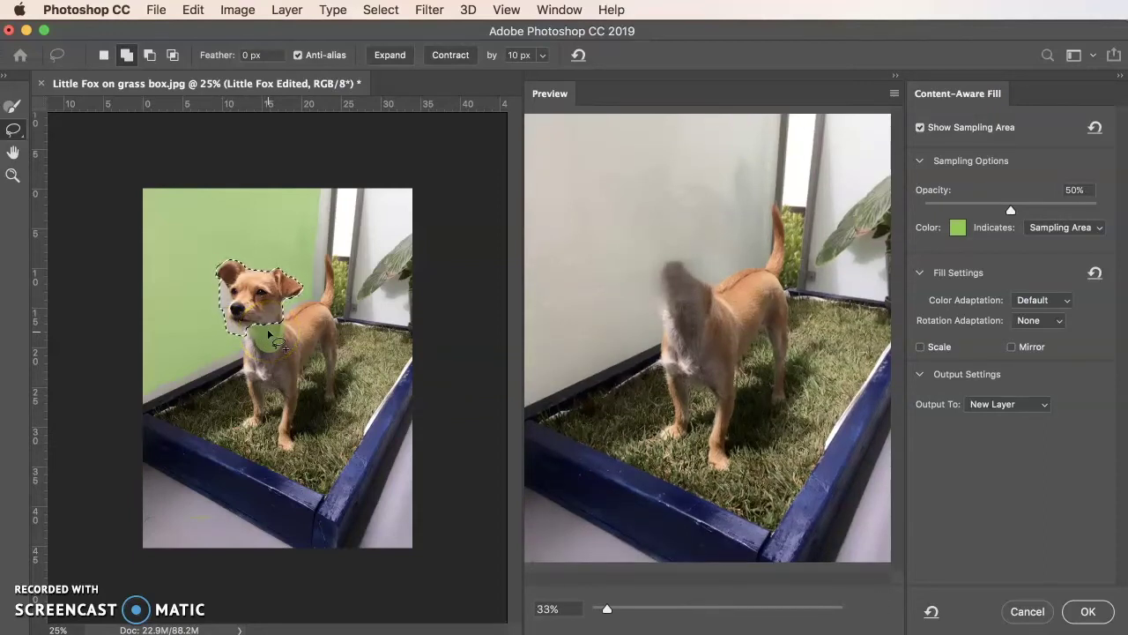
- Lasso the ear and face edges into the head selection and apply the Content-Aware Fill
{"action": "left_click", "coordinate": [366, 477]}
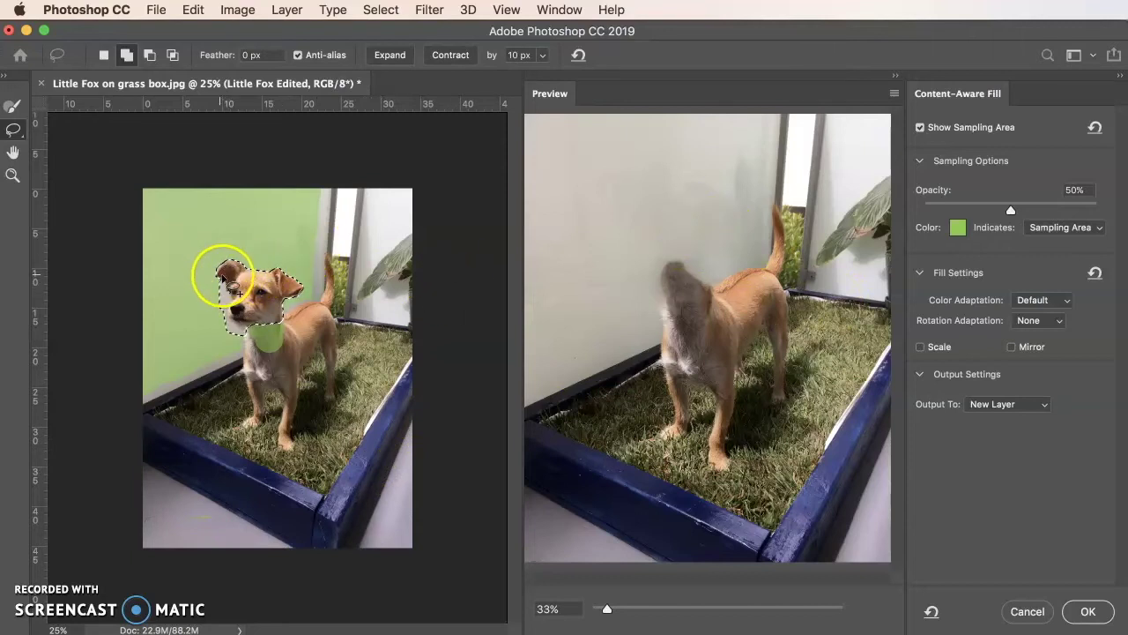
{"action": "mouse_move", "coordinate": [227, 279]}
{"action": "left_mouse_down"}
{"action": "mouse_move", "coordinate": [221, 264]}
{"action": "mouse_move", "coordinate": [213, 280]}
{"action": "left_mouse_up"}
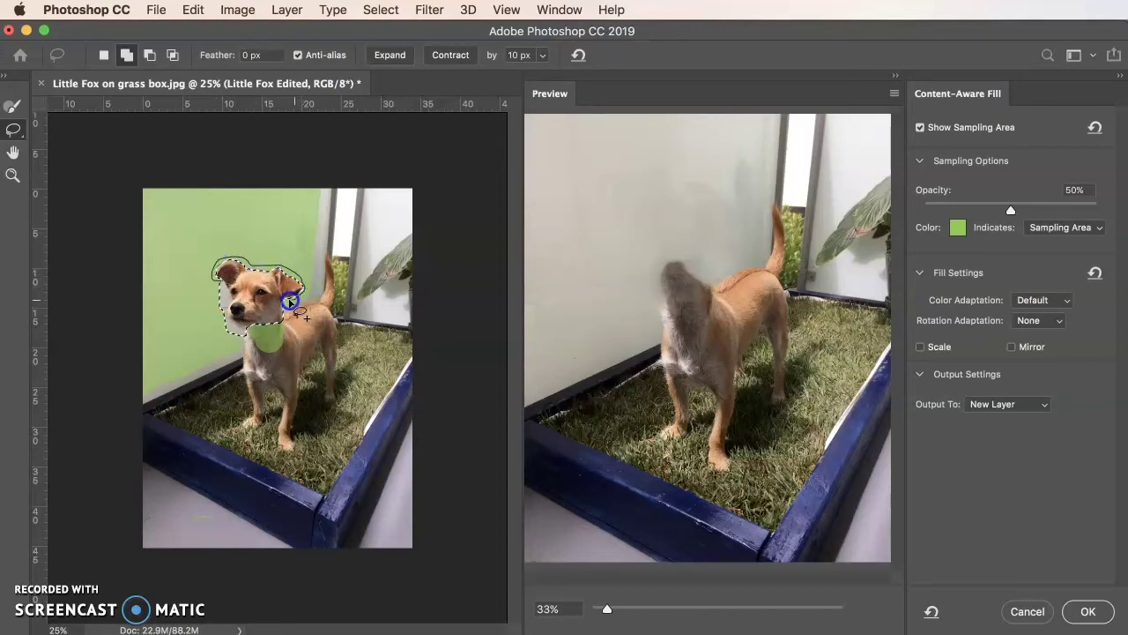
{"action": "left_click_drag", "start_coordinate": [224, 280], "coordinate": [245, 313]}
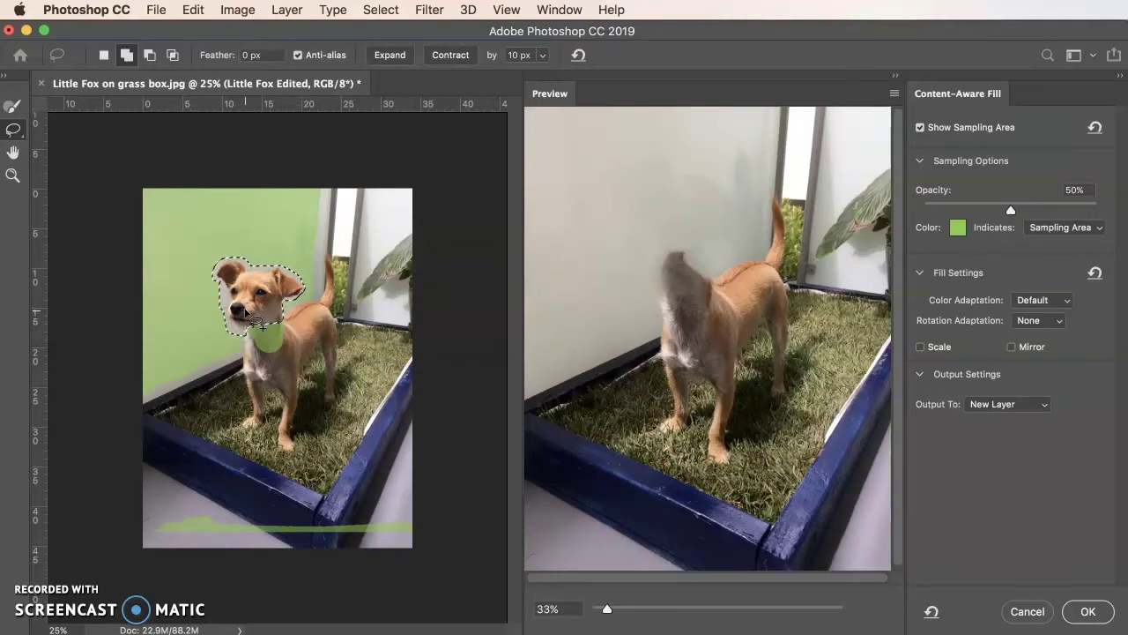
{"action": "left_click", "coordinate": [1089, 612]}
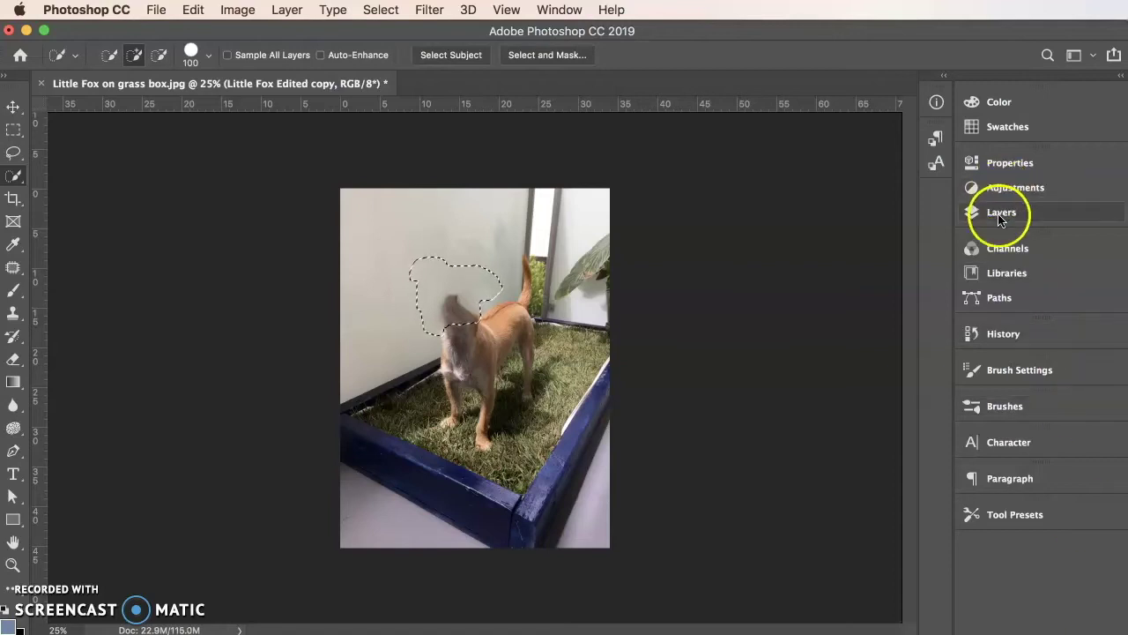
- Toggle The horse and the pony layer on and off to compare, leave it visible, and target its mask
{"action": "left_click", "coordinate": [1000, 215]}
{"action": "left_click", "coordinate": [802, 295]}
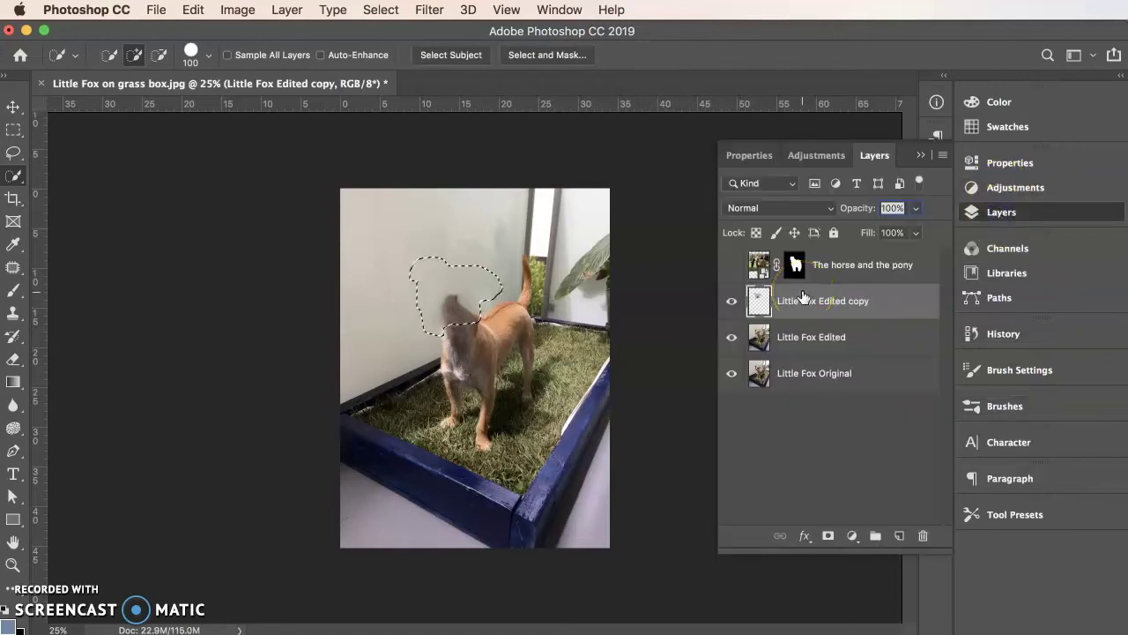
{"action": "left_click", "coordinate": [731, 267]}
{"action": "left_click", "coordinate": [731, 266]}
{"action": "left_click", "coordinate": [730, 268]}
{"action": "left_click", "coordinate": [731, 268]}
{"action": "left_click", "coordinate": [730, 268]}
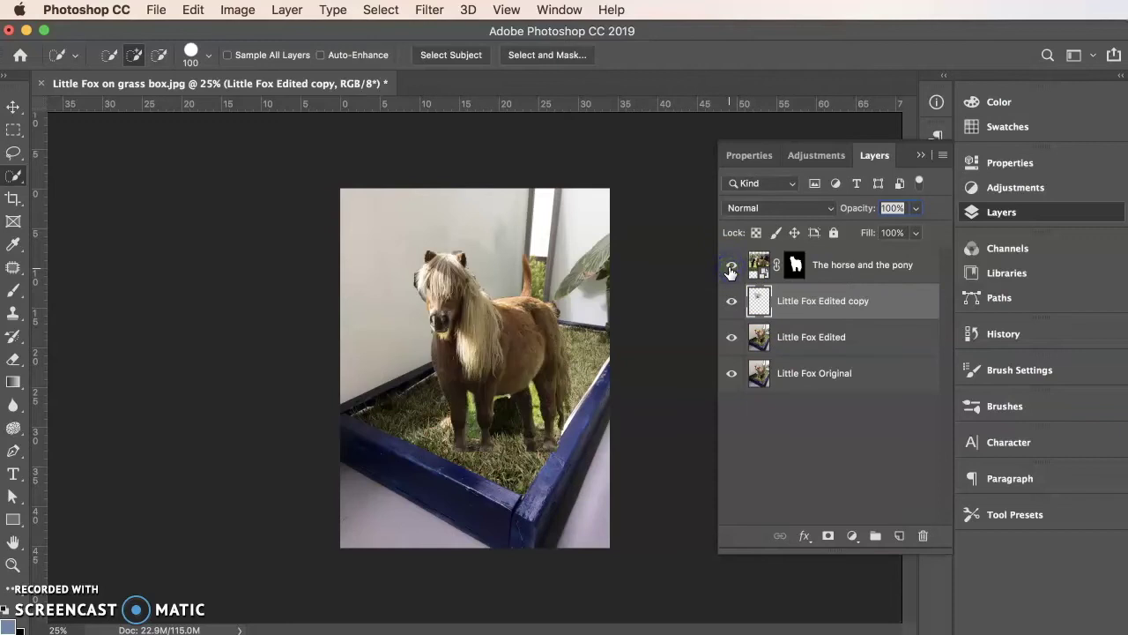
{"action": "left_click", "coordinate": [795, 265]}
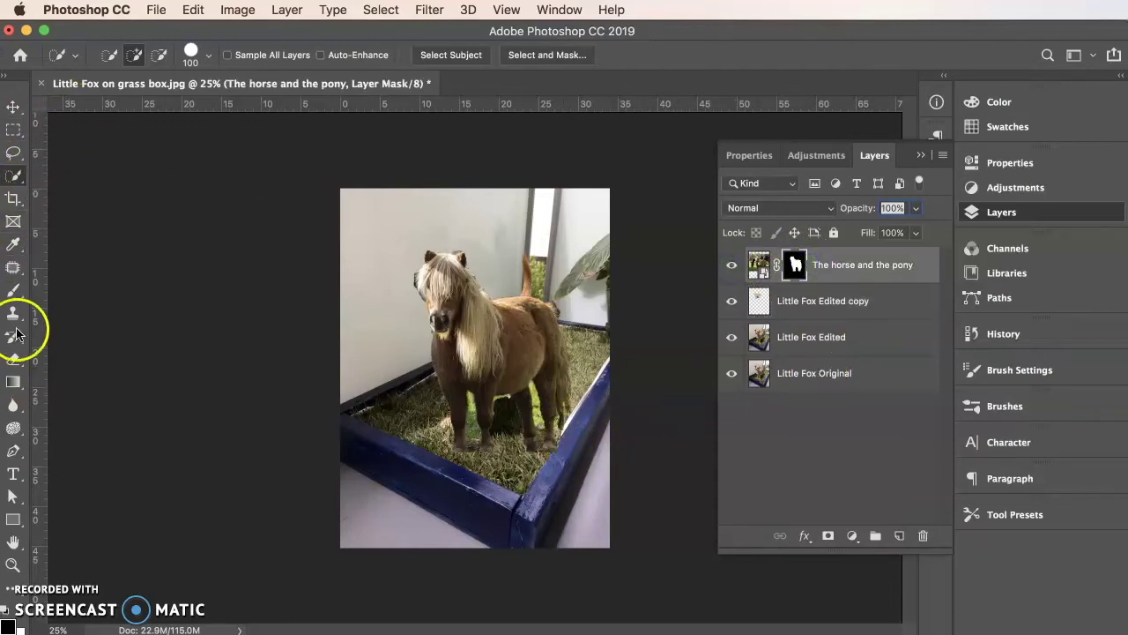
- Paint black on the pony's mask to hide its rear, then nudge the pony slightly right and down
{"action": "left_click", "coordinate": [14, 289]}
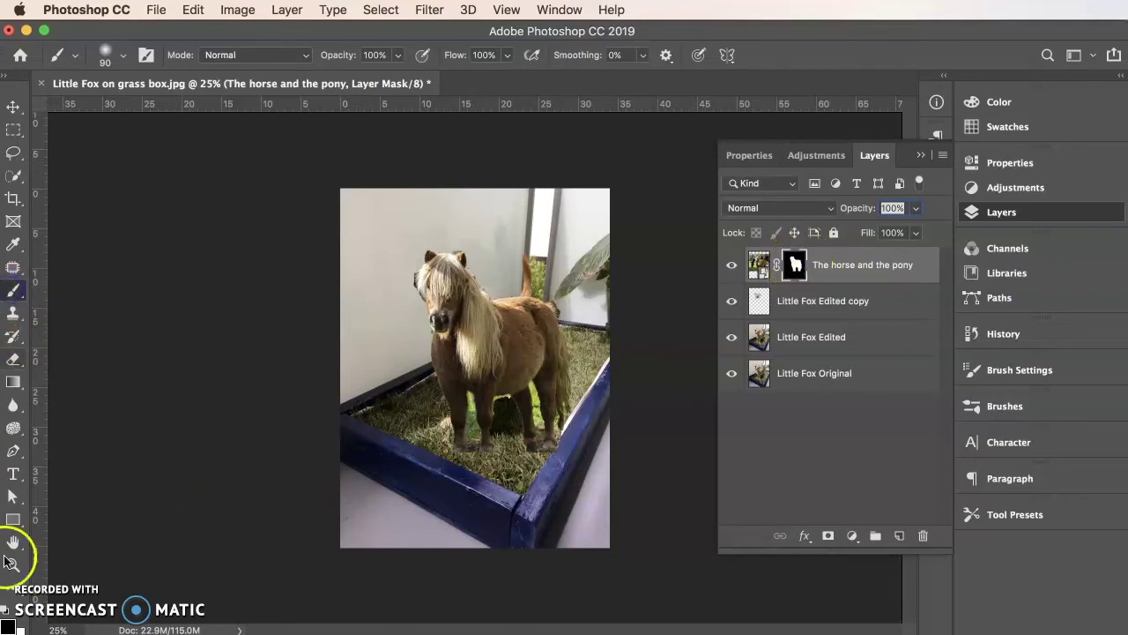
{"action": "left_click", "coordinate": [8, 606]}
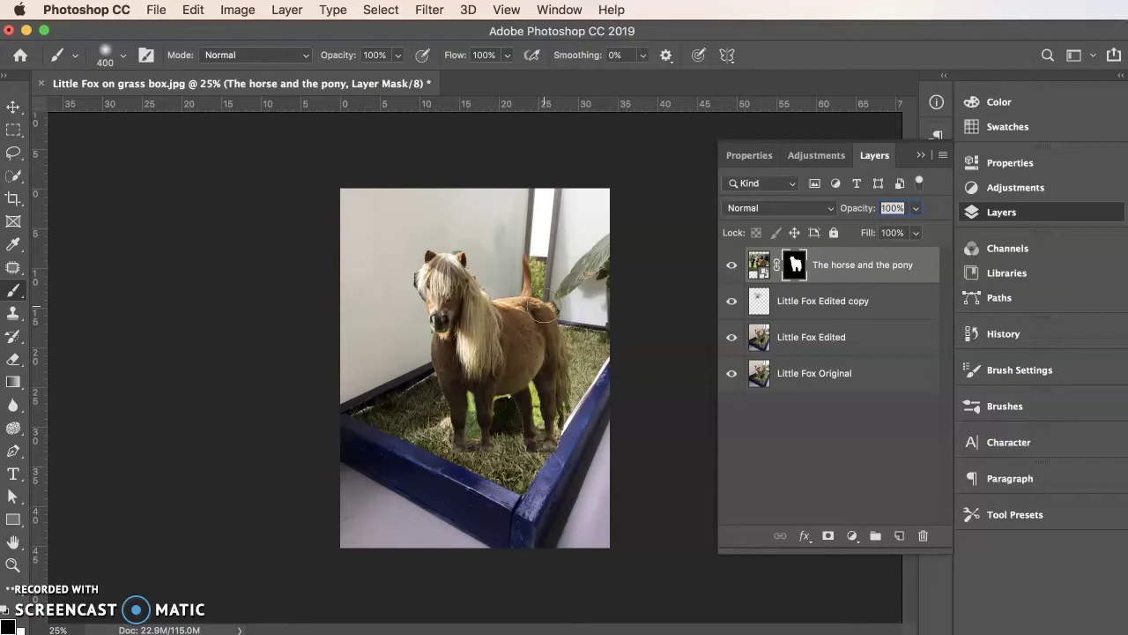
{"action": "mouse_move", "coordinate": [552, 329]}
{"action": "left_mouse_down"}
{"action": "mouse_move", "coordinate": [560, 403]}
{"action": "mouse_move", "coordinate": [539, 441]}
{"action": "mouse_move", "coordinate": [556, 417]}
{"action": "mouse_move", "coordinate": [533, 414]}
{"action": "mouse_move", "coordinate": [549, 385]}
{"action": "mouse_move", "coordinate": [514, 414]}
{"action": "mouse_move", "coordinate": [485, 433]}
{"action": "left_mouse_up"}
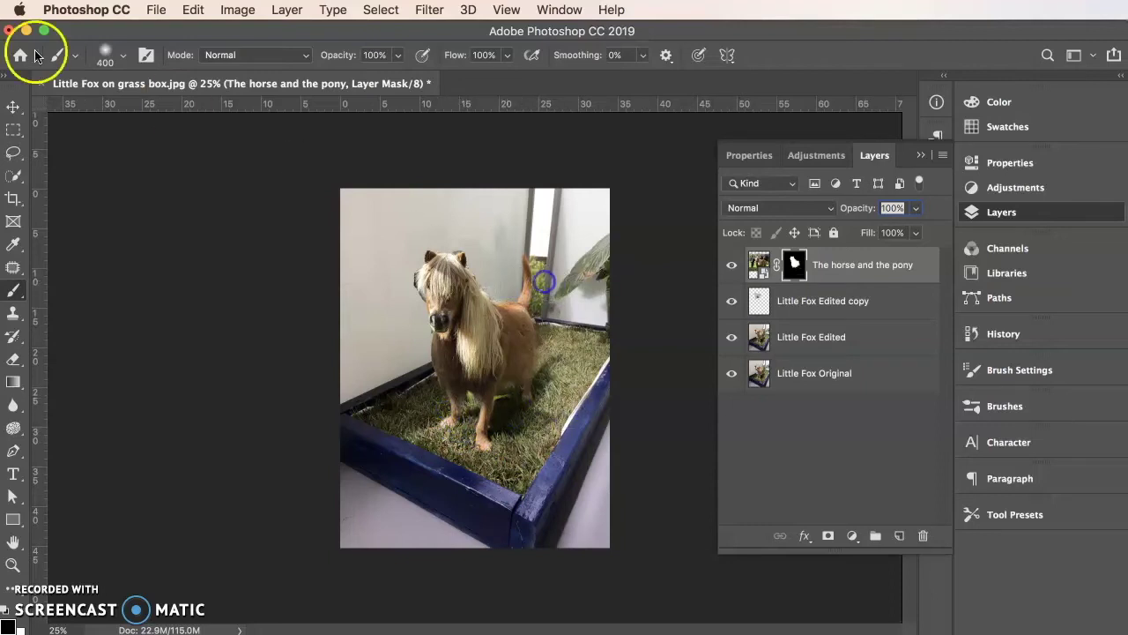
{"action": "left_click", "coordinate": [13, 106]}
{"action": "left_click_drag", "start_coordinate": [448, 310], "coordinate": [467, 328]}
- Scale the pony layer down to about 89.68% and move it over the dog's body in the grass box
{"action": "left_click", "coordinate": [759, 274]}
{"action": "key", "text": "super+t"}
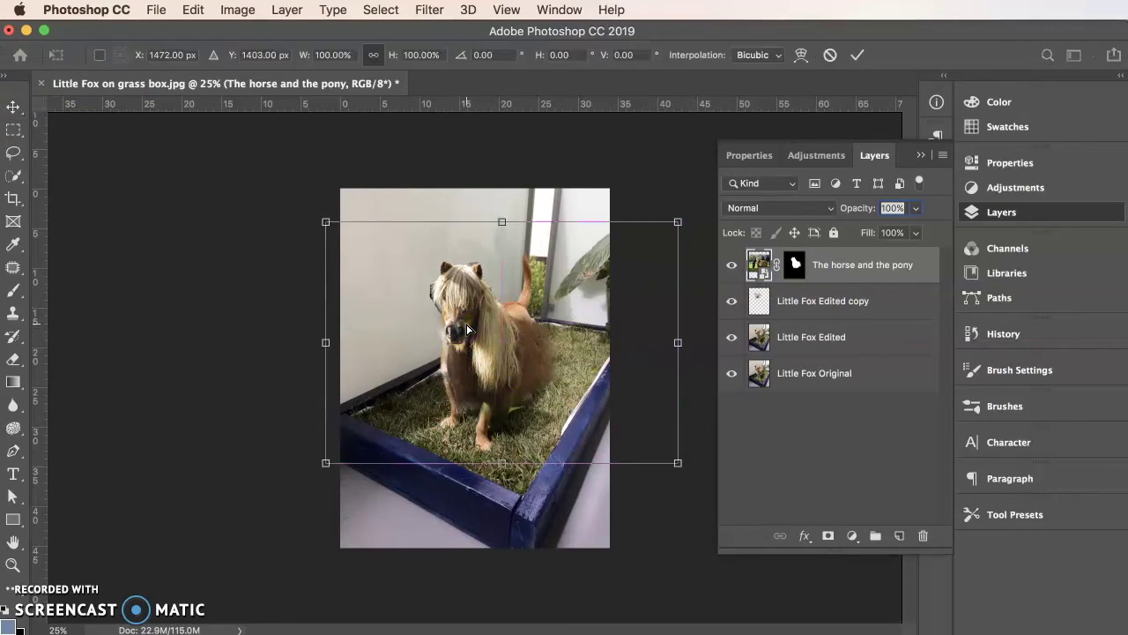
{"action": "left_click_drag", "start_coordinate": [677, 462], "coordinate": [642, 434]}
{"action": "left_click_drag", "start_coordinate": [464, 333], "coordinate": [490, 353]}
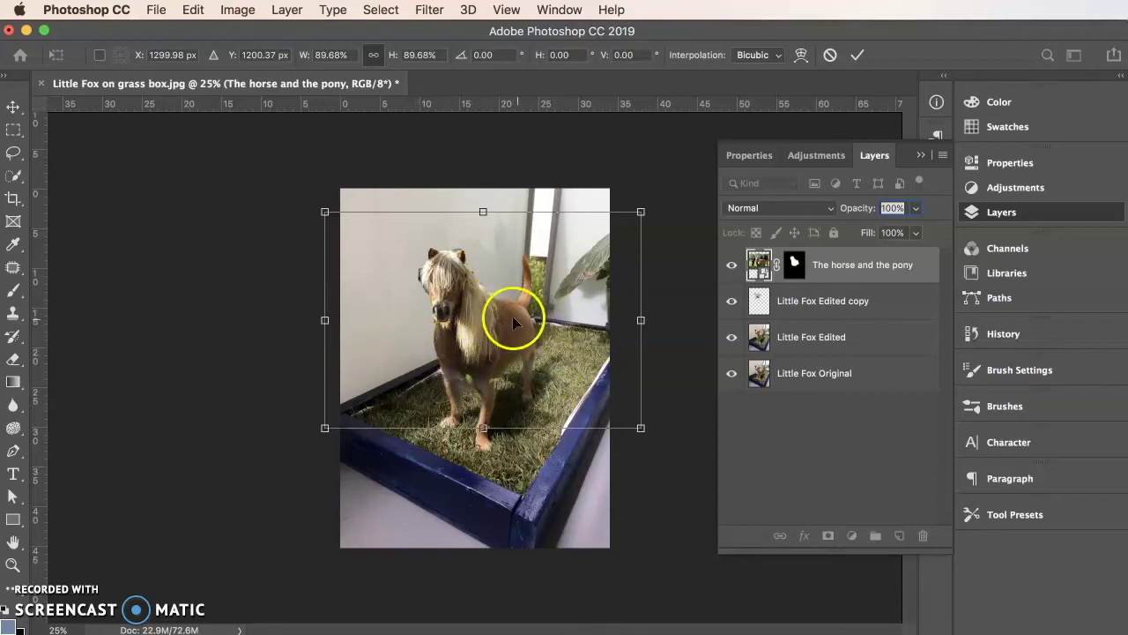
- Commit the pony's resize, zoom in, and ready a smaller brush on its layer mask
{"action": "key", "text": "Return"}
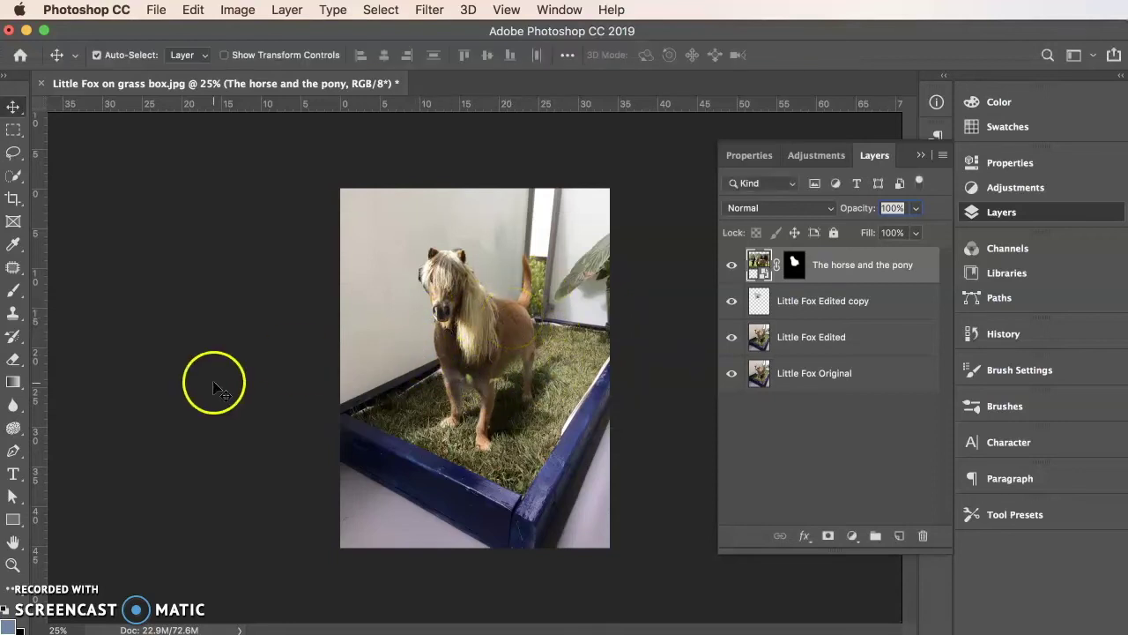
{"action": "key", "text": "super+plus"}
{"action": "key", "text": "super+plus"}
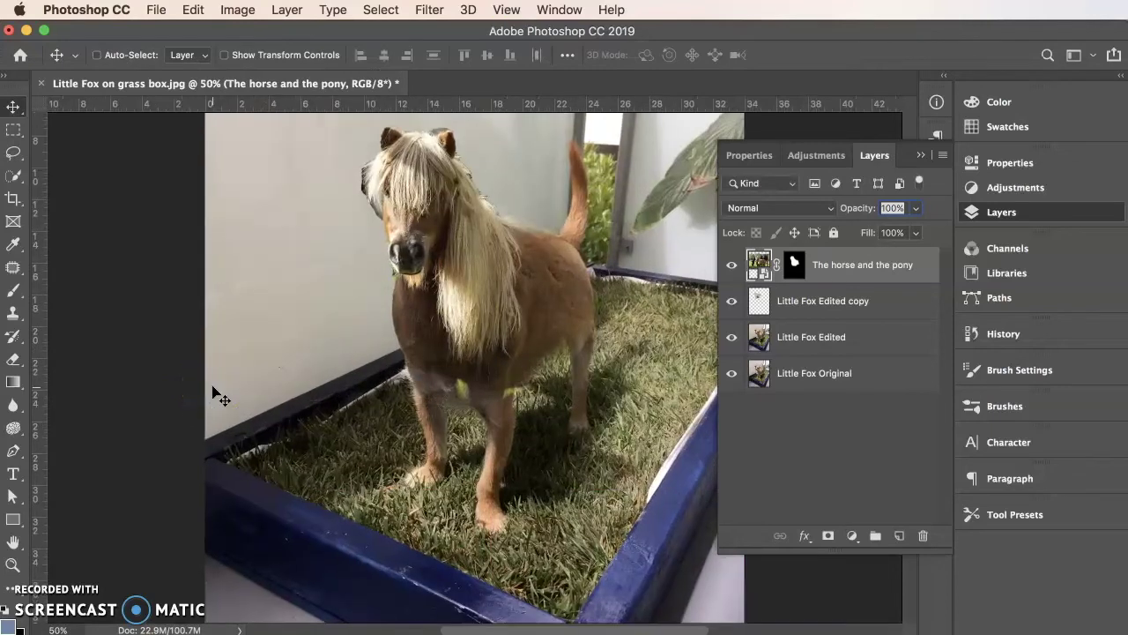
{"action": "key", "text": "super+plus"}
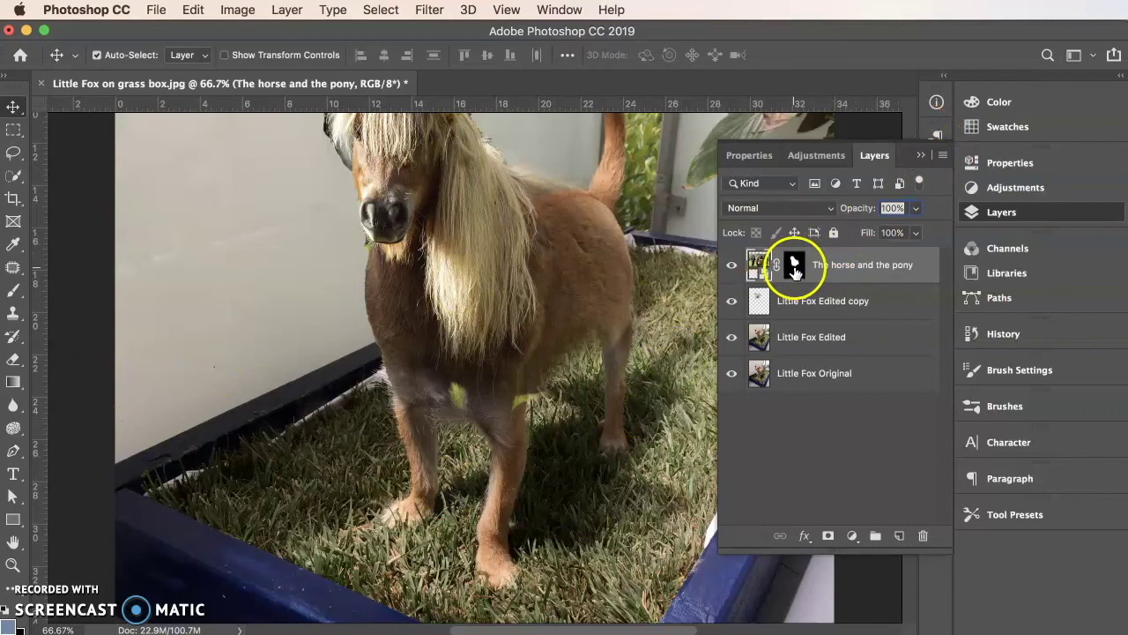
{"action": "left_click", "coordinate": [794, 264]}
{"action": "left_click", "coordinate": [921, 155]}
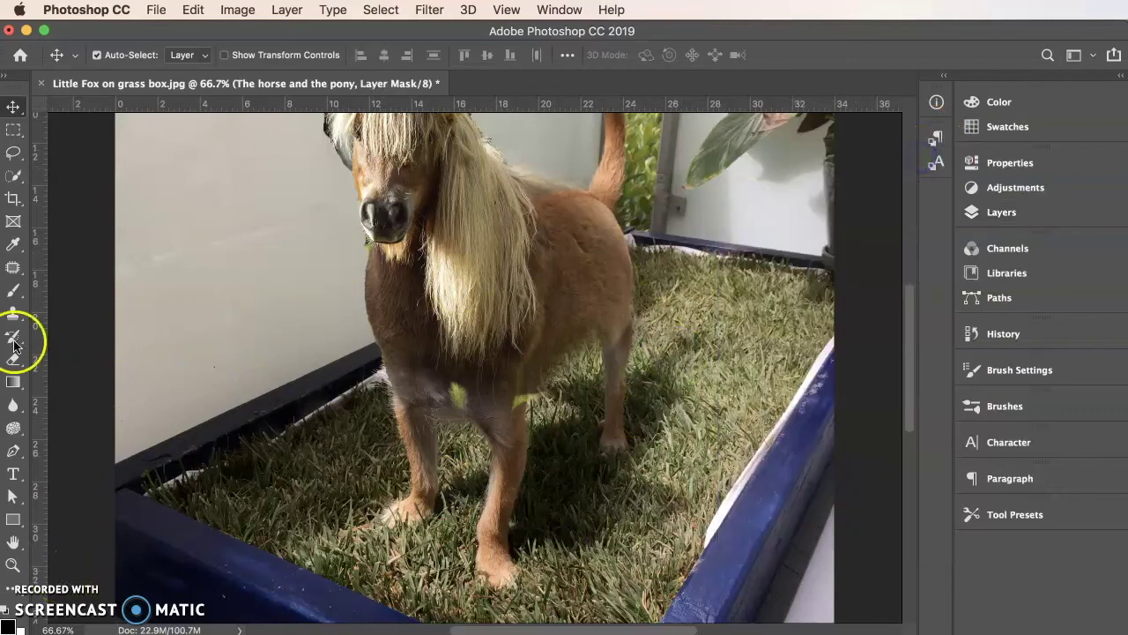
{"action": "left_click", "coordinate": [13, 291]}
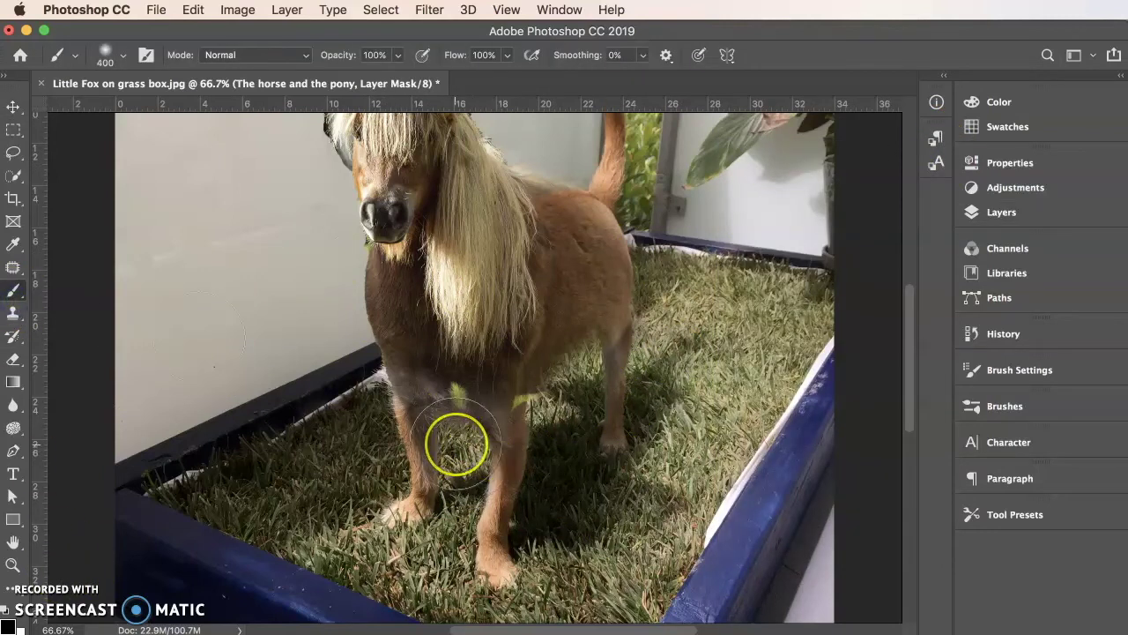
{"action": "key", "text": "bracketleft"}
{"action": "key", "text": "bracketleft"}
{"action": "key", "text": "bracketleft"}
- Paint the mask over the pony's chest, belly and rear leg to reveal the dog's body
{"action": "left_click", "coordinate": [452, 410]}
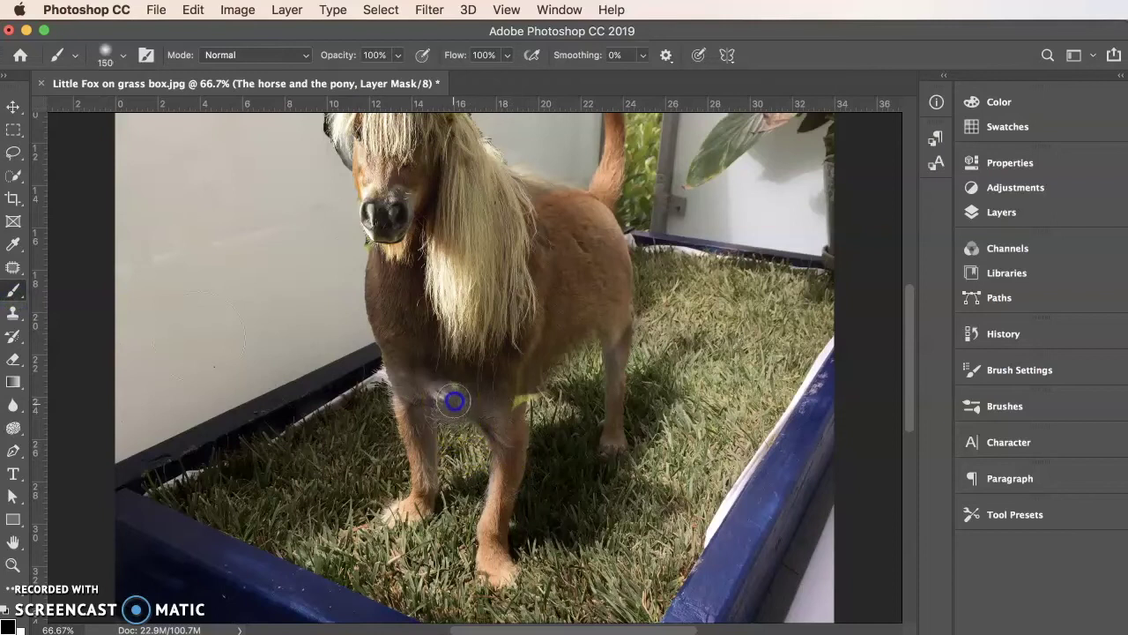
{"action": "left_click", "coordinate": [440, 390]}
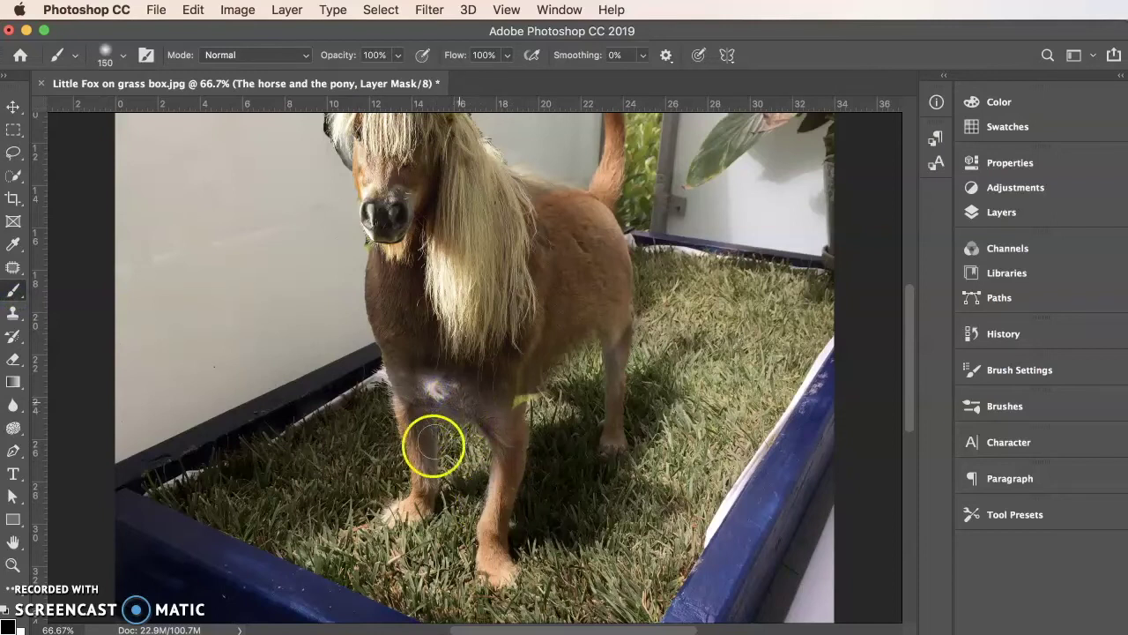
{"action": "left_click", "coordinate": [537, 391]}
{"action": "left_click", "coordinate": [574, 359]}
{"action": "scroll", "coordinate": [670, 266], "scroll_direction": "down", "scroll_amount": 2}
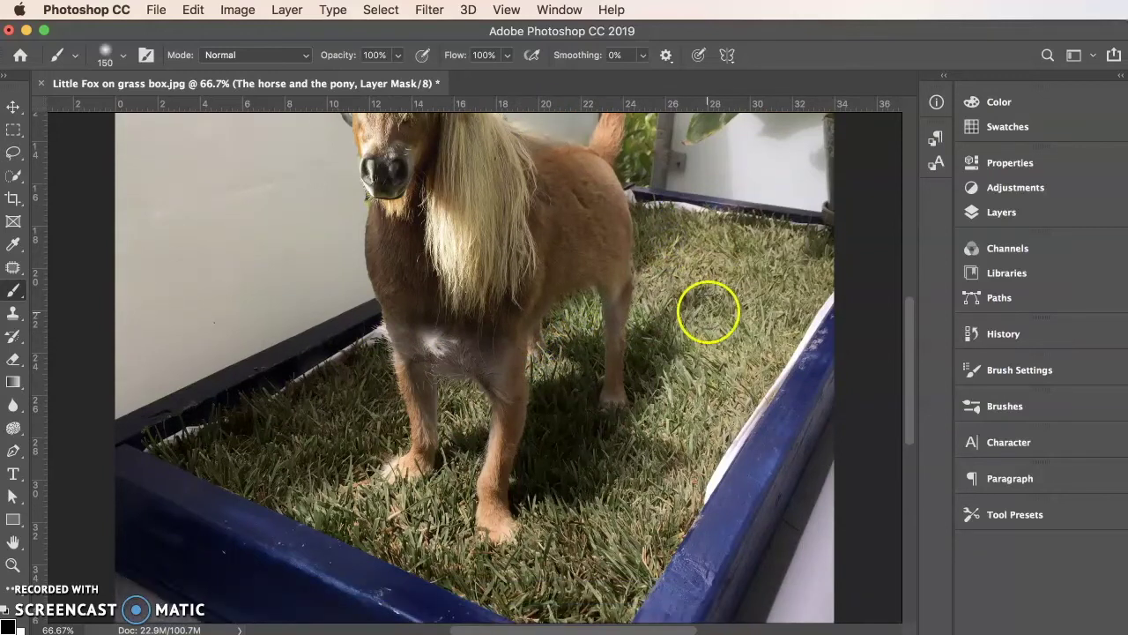
{"action": "scroll", "coordinate": [708, 312], "scroll_direction": "up", "scroll_amount": 4}
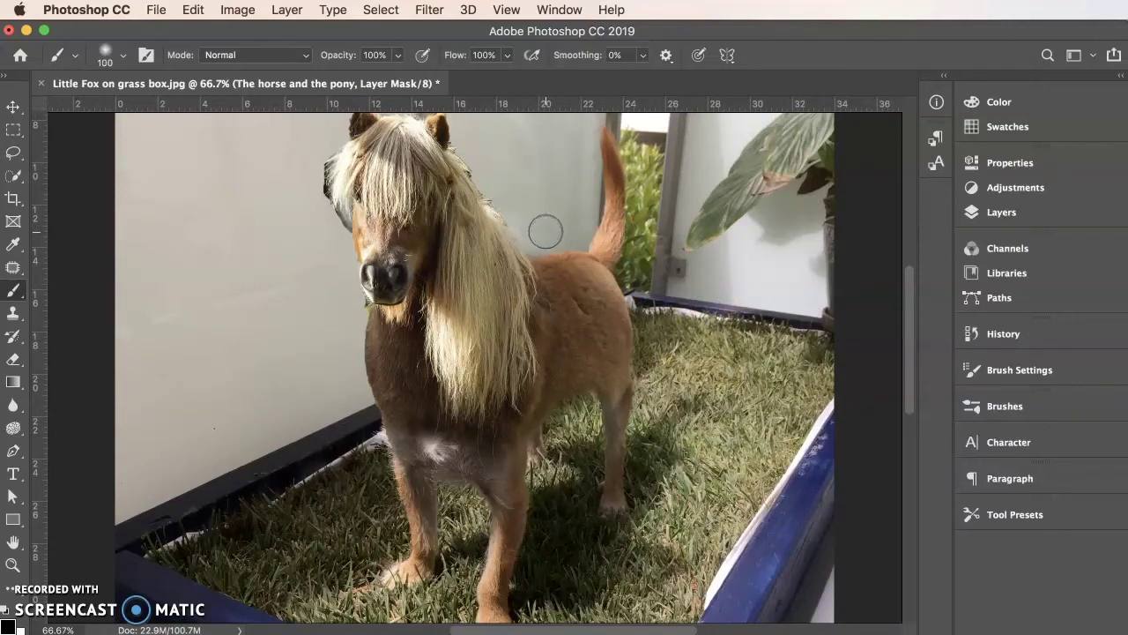
- With a finer brush, clean up the mask edge beside the pony's ear
{"action": "key", "text": "bracketleft"}
{"action": "key", "text": "bracketleft"}
{"action": "key", "text": "bracketleft"}
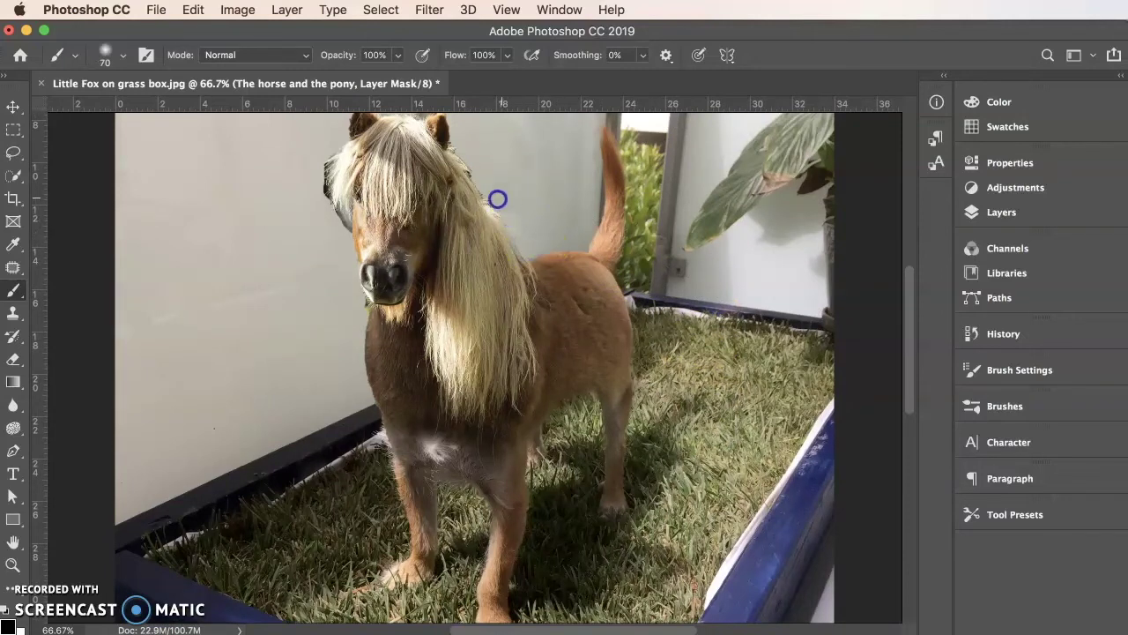
{"action": "scroll", "coordinate": [474, 169], "scroll_direction": "up", "scroll_amount": 6}
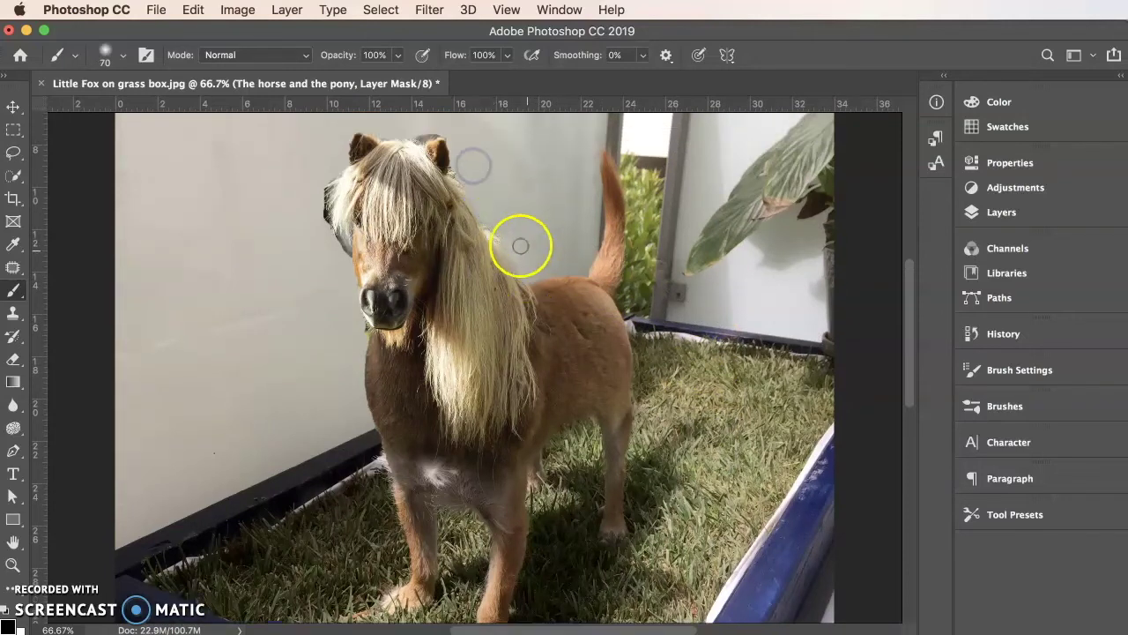
{"action": "key", "text": "bracketleft"}
{"action": "scroll", "coordinate": [485, 379], "scroll_direction": "up", "scroll_amount": 1}
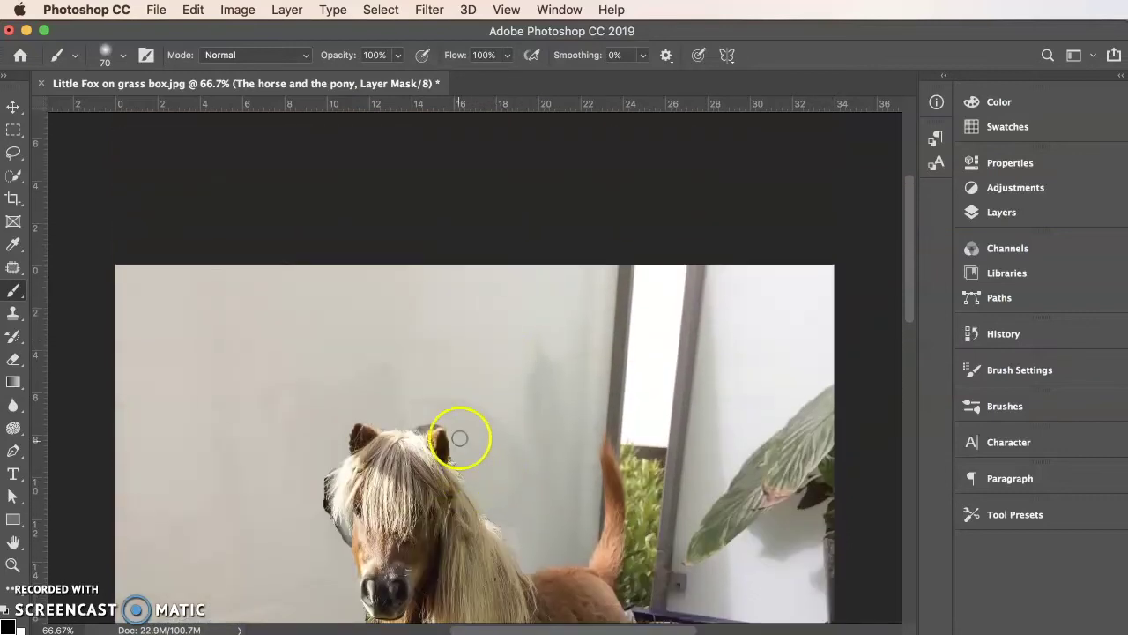
{"action": "mouse_move", "coordinate": [460, 464]}
{"action": "left_mouse_down"}
{"action": "mouse_move", "coordinate": [451, 400]}
{"action": "mouse_move", "coordinate": [424, 430]}
{"action": "mouse_move", "coordinate": [440, 418]}
{"action": "mouse_move", "coordinate": [362, 415]}
{"action": "left_mouse_up"}
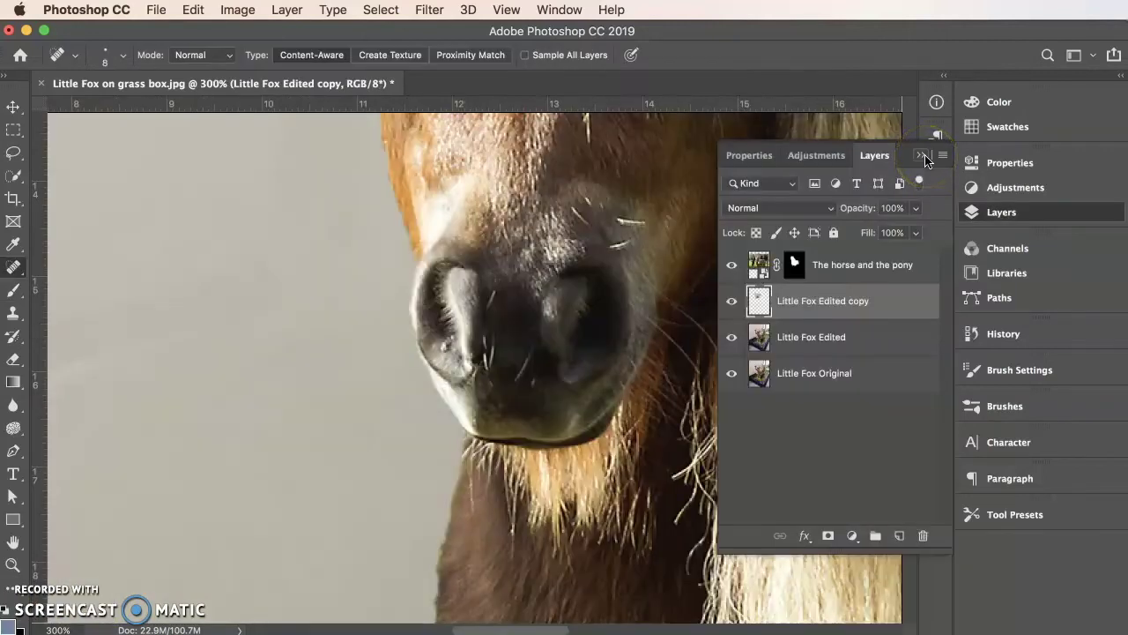
- Target the pony layer's mask and switch to the Brush tool
{"action": "left_click", "coordinate": [928, 159]}
{"action": "key", "text": "F7"}
{"action": "left_click", "coordinate": [799, 265]}
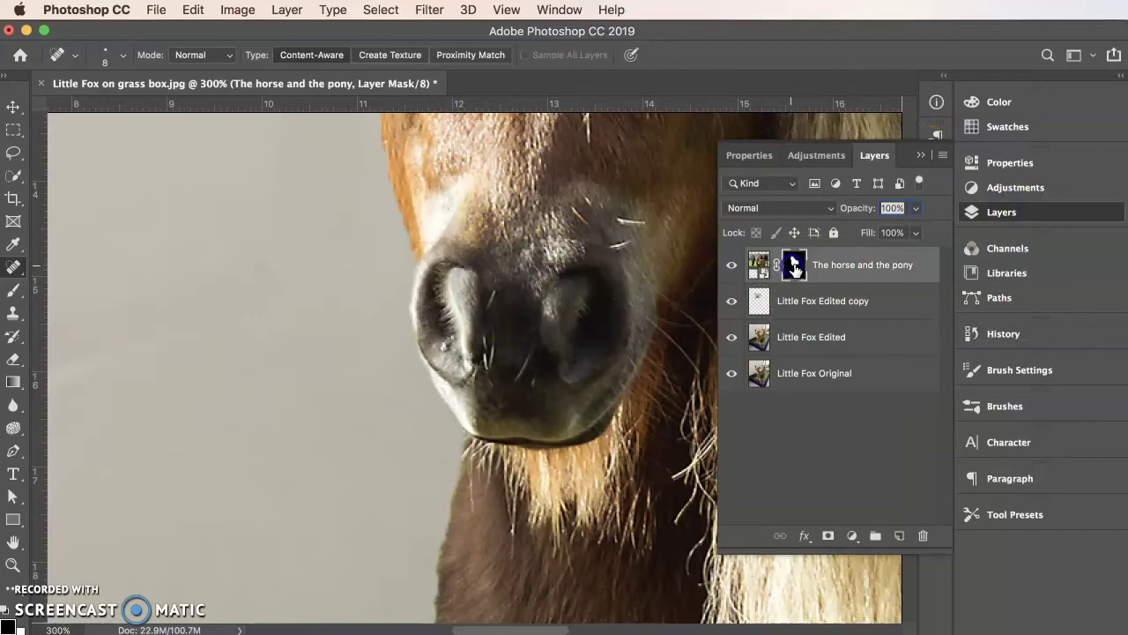
{"action": "left_click", "coordinate": [919, 156]}
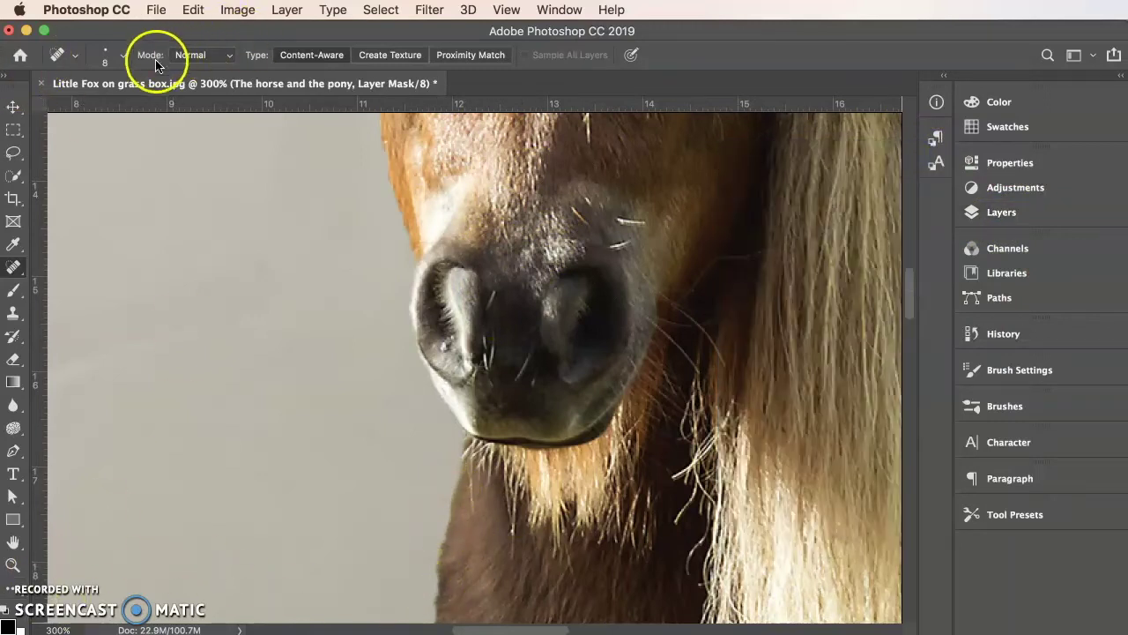
{"action": "left_click", "coordinate": [13, 290]}
- Set the brush to 64% flow and 0% hardness for a soft edge
{"action": "left_click", "coordinate": [508, 55]}
{"action": "left_click_drag", "start_coordinate": [473, 78], "coordinate": [479, 76]}
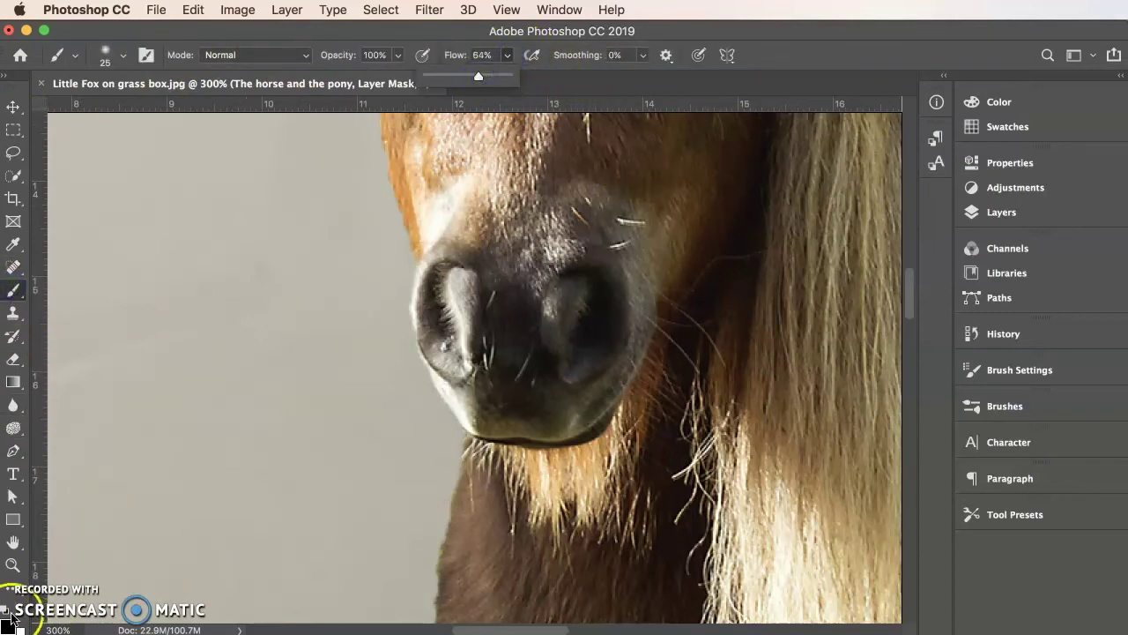
{"action": "left_click", "coordinate": [109, 55]}
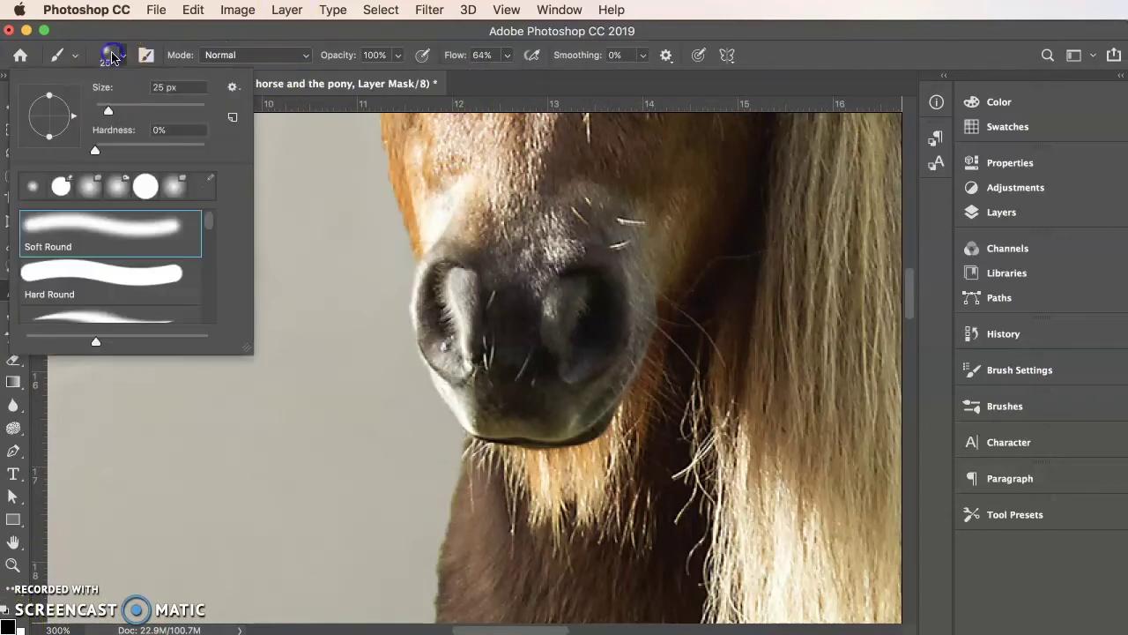
{"action": "mouse_move", "coordinate": [95, 149]}
{"action": "left_mouse_down"}
{"action": "mouse_move", "coordinate": [82, 154]}
{"action": "mouse_move", "coordinate": [94, 147]}
{"action": "left_mouse_up"}
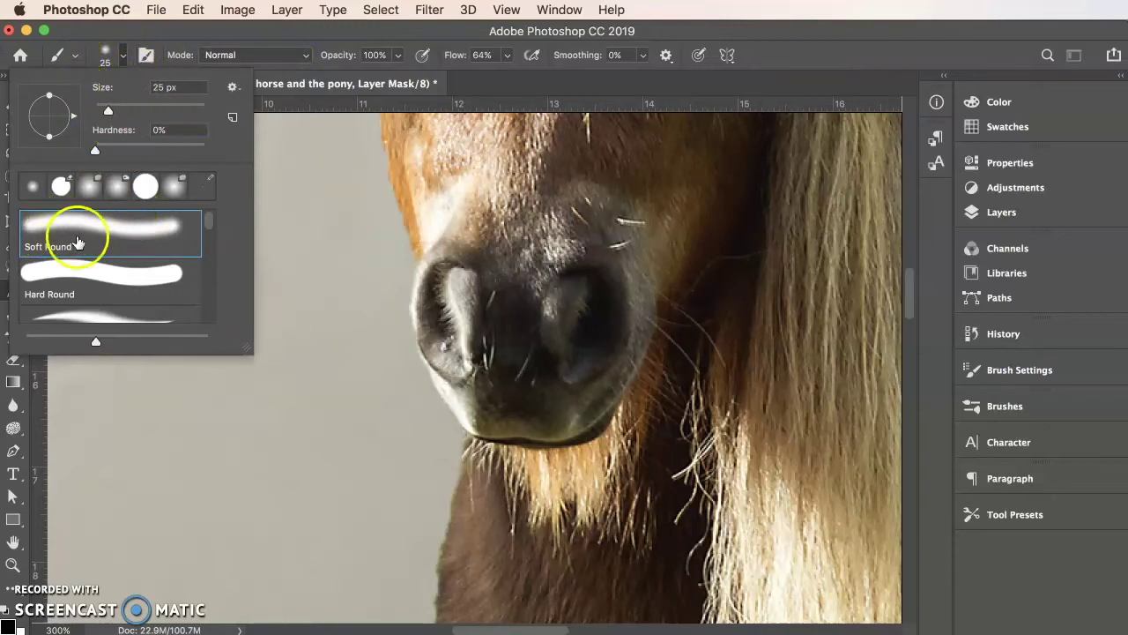
{"action": "left_click_drag", "start_coordinate": [97, 151], "coordinate": [100, 155]}
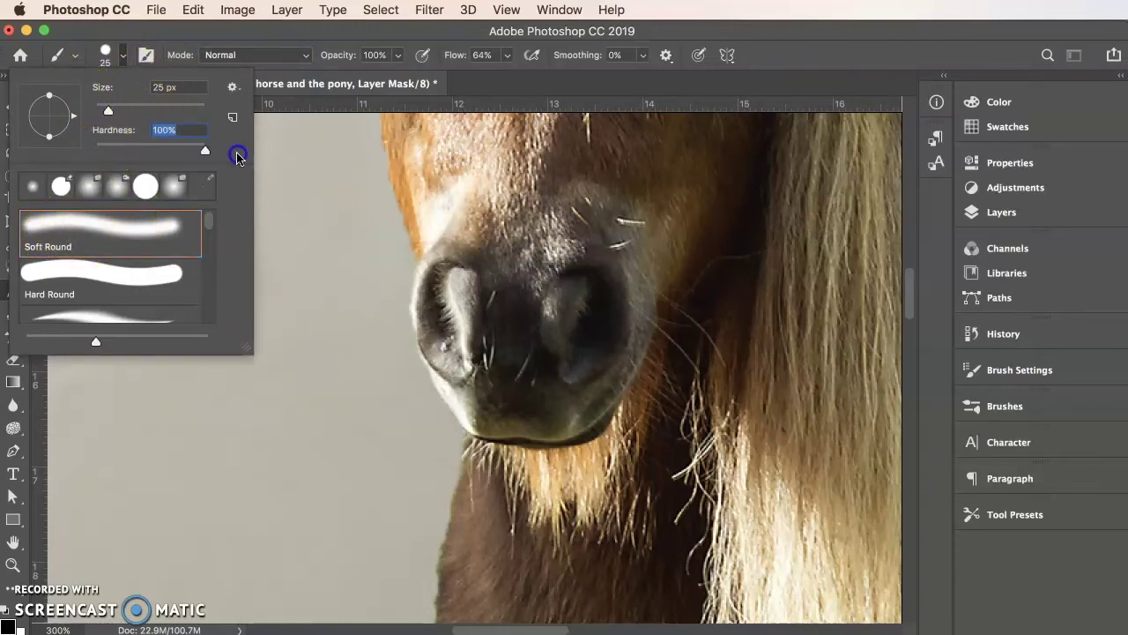
{"action": "left_click_drag", "start_coordinate": [238, 156], "coordinate": [104, 151]}
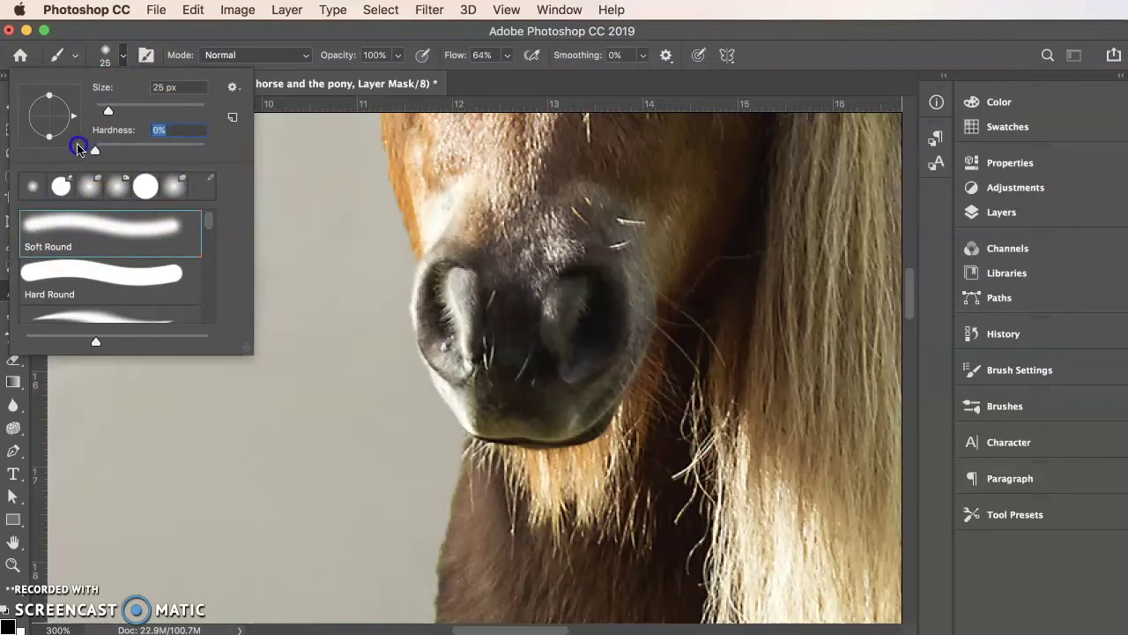
{"action": "left_click", "coordinate": [123, 60]}
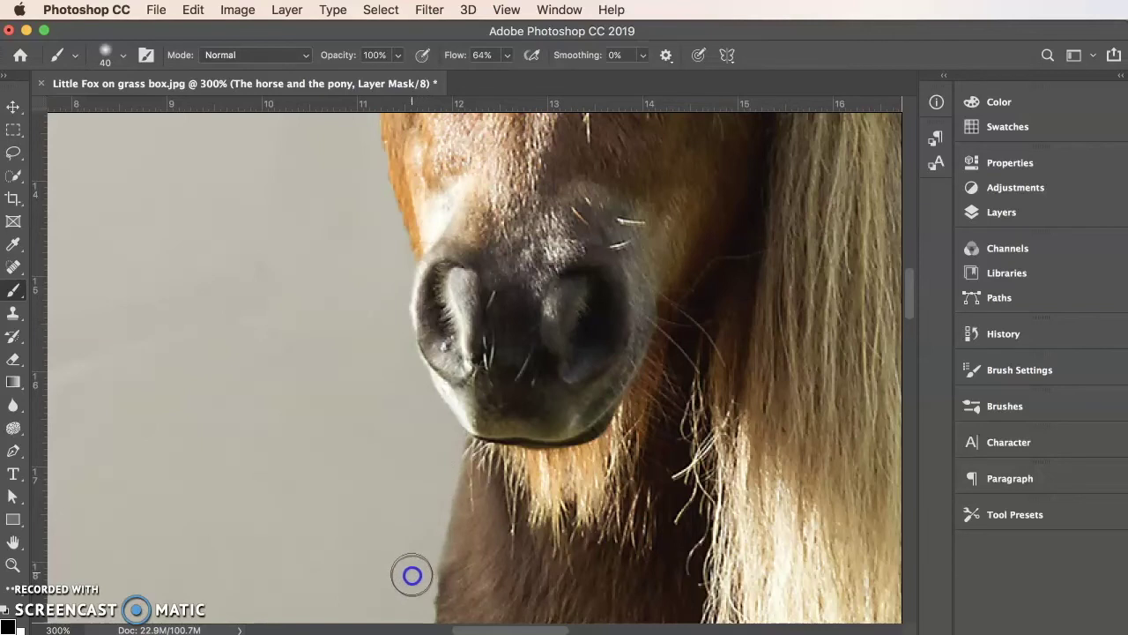
- Paint black along the pony's neck and chest mask edge, then zoom out to fit
{"action": "left_click_drag", "start_coordinate": [408, 579], "coordinate": [420, 343]}
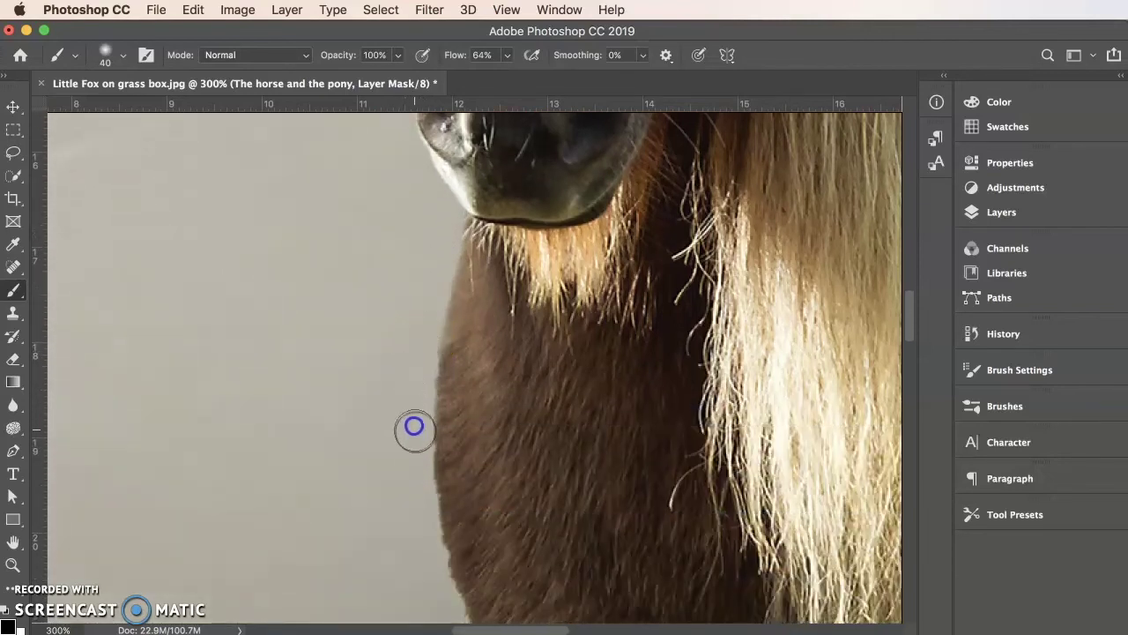
{"action": "scroll", "coordinate": [403, 534], "scroll_direction": "down", "scroll_amount": 3}
{"action": "left_click_drag", "start_coordinate": [441, 462], "coordinate": [458, 523]}
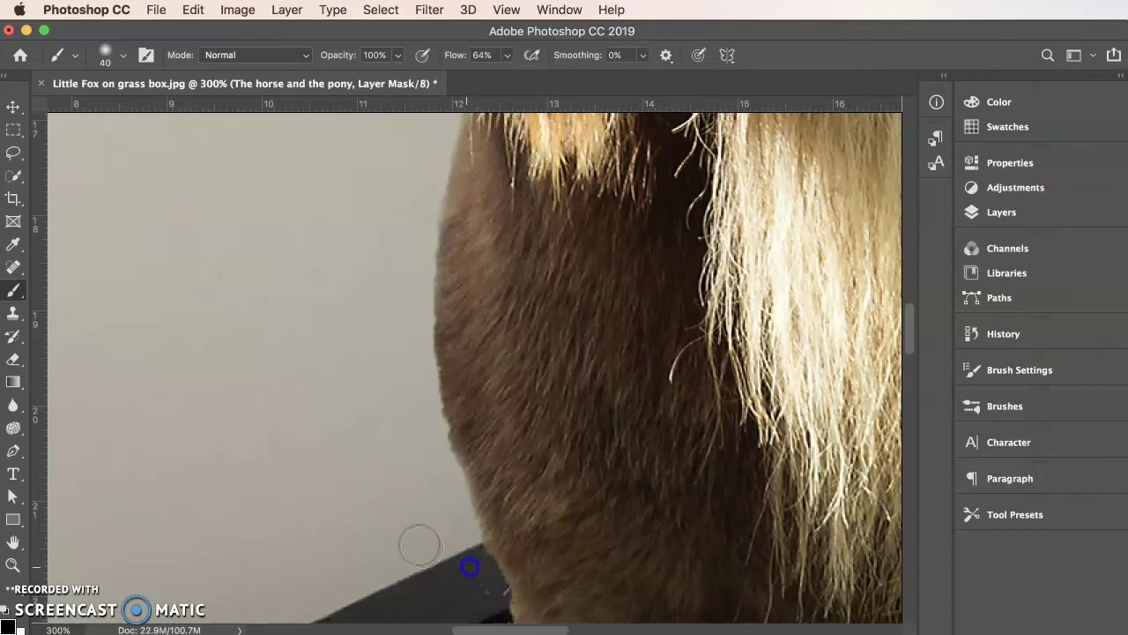
{"action": "scroll", "coordinate": [421, 406], "scroll_direction": "down", "scroll_amount": 4}
{"action": "scroll", "coordinate": [393, 564], "scroll_direction": "down", "scroll_amount": 4}
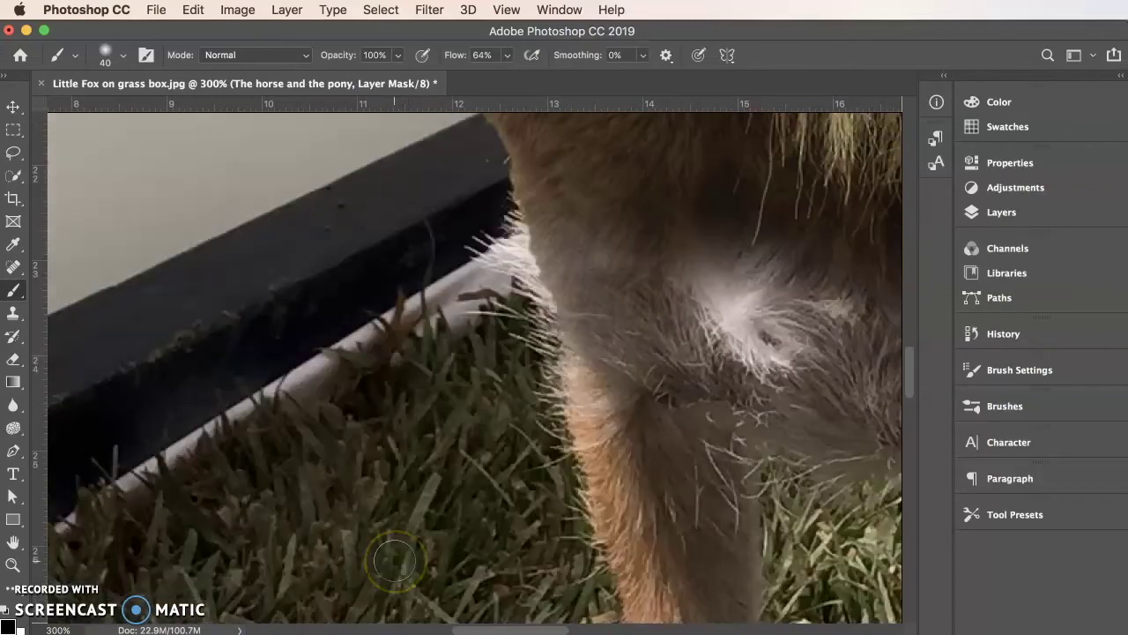
{"action": "scroll", "coordinate": [393, 565], "scroll_direction": "right", "scroll_amount": 8}
{"action": "scroll", "coordinate": [705, 462], "scroll_direction": "right", "scroll_amount": 8}
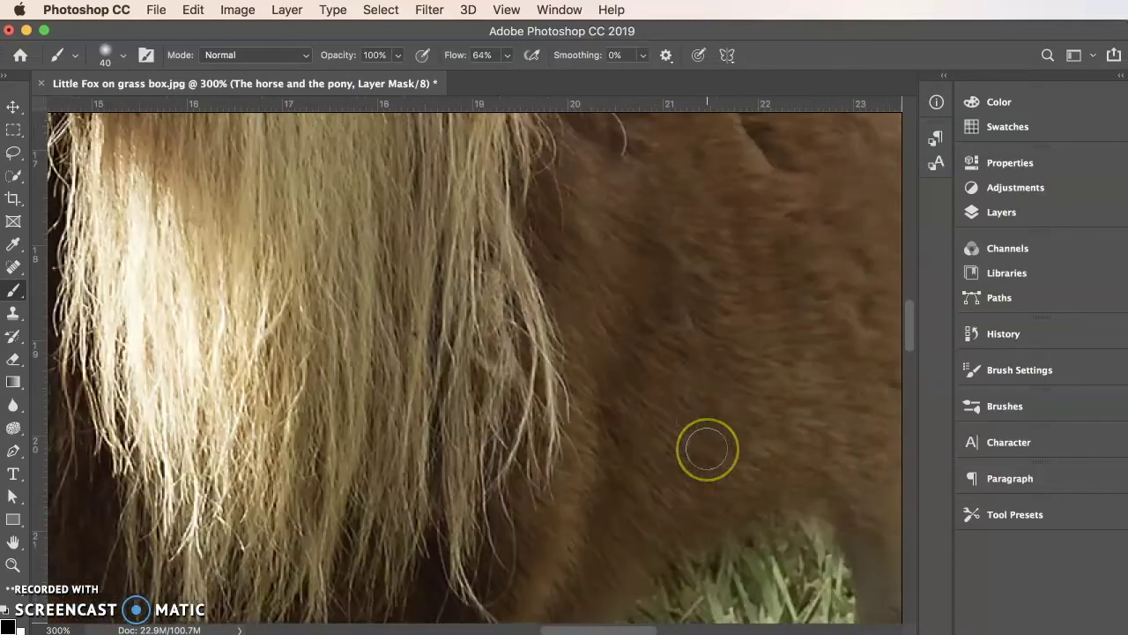
{"action": "scroll", "coordinate": [706, 449], "scroll_direction": "up", "scroll_amount": 2}
{"action": "scroll", "coordinate": [705, 450], "scroll_direction": "up", "scroll_amount": 2}
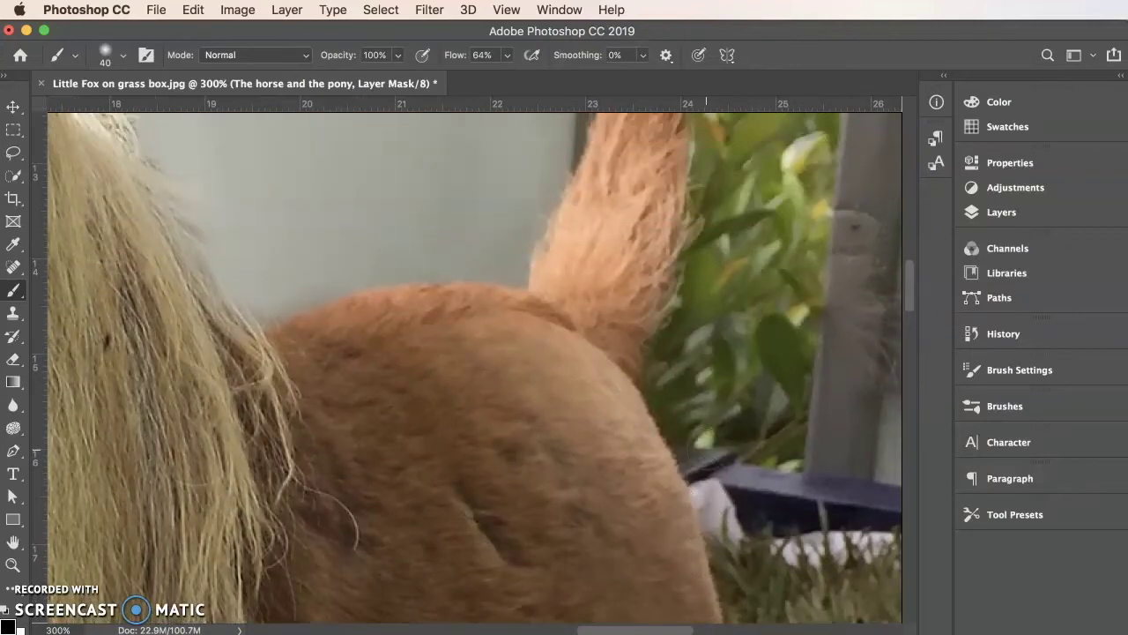
{"action": "key", "text": "super+0"}
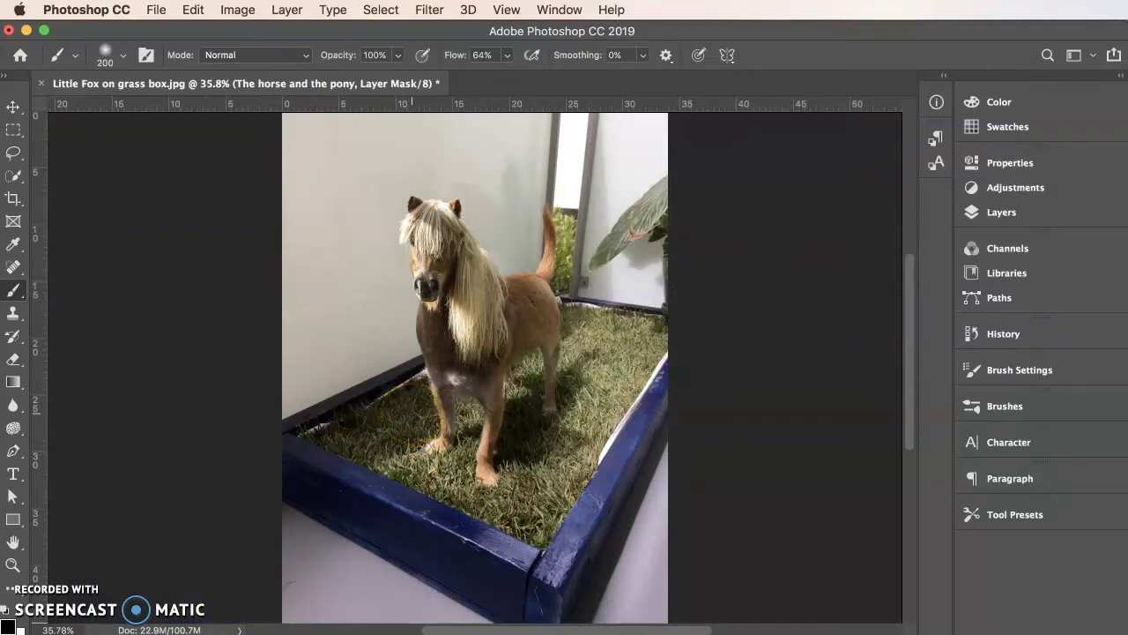
- Paint black over the pony's chest on the mask, then restore its muzzle in white
{"action": "left_click_drag", "start_coordinate": [450, 377], "coordinate": [446, 374]}
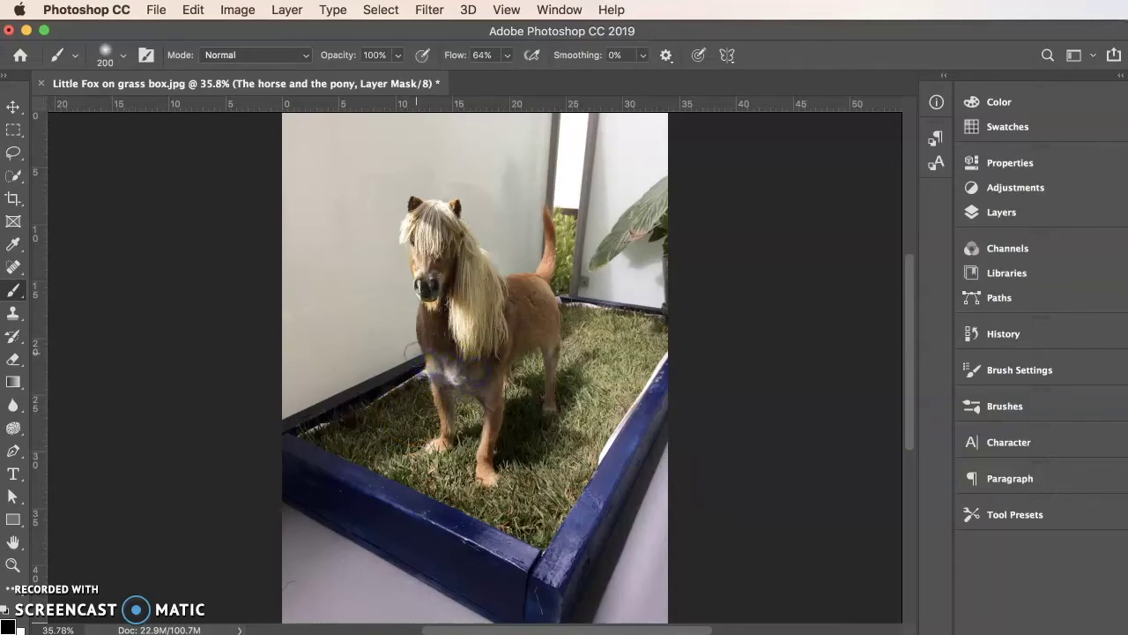
{"action": "left_click_drag", "start_coordinate": [411, 310], "coordinate": [427, 335]}
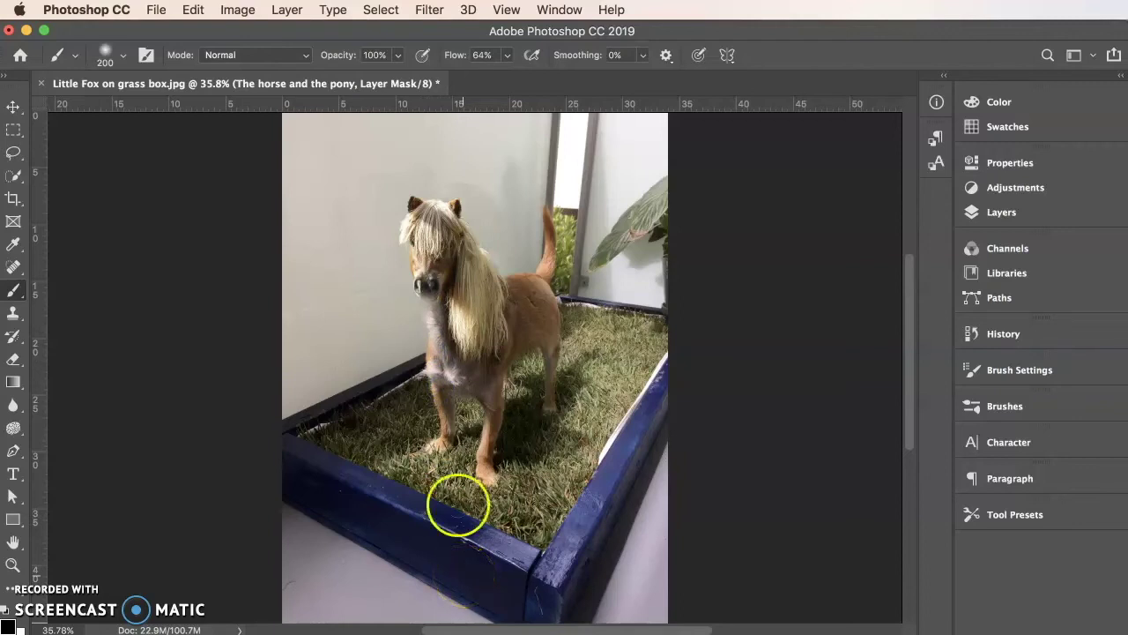
{"action": "key", "text": "x"}
{"action": "left_click_drag", "start_coordinate": [446, 291], "coordinate": [426, 287]}
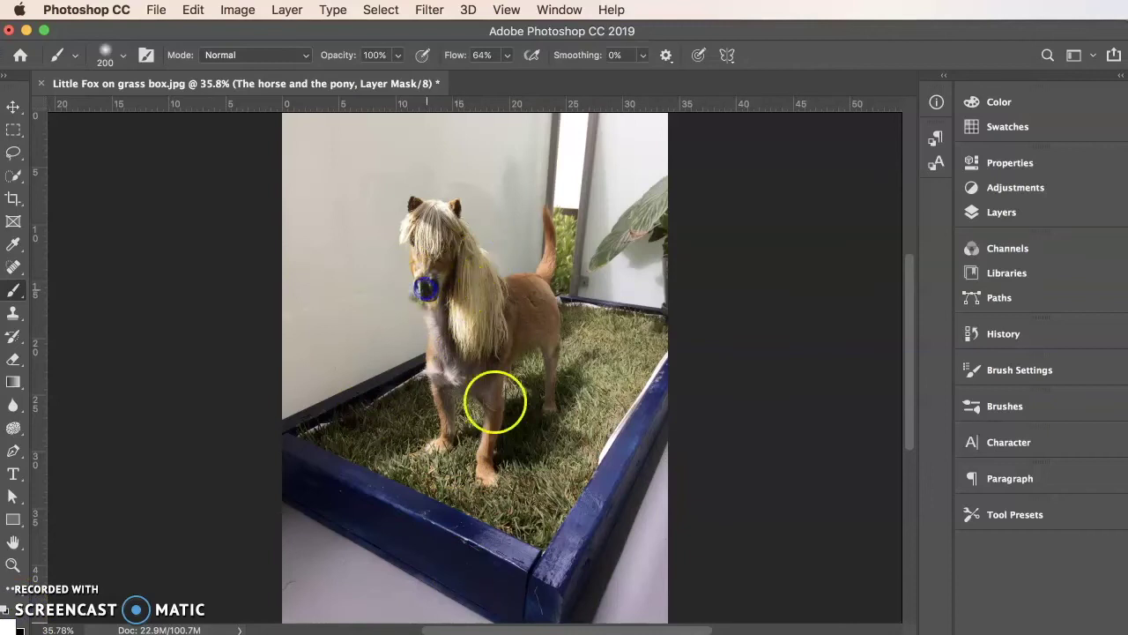
{"action": "key", "text": "x"}
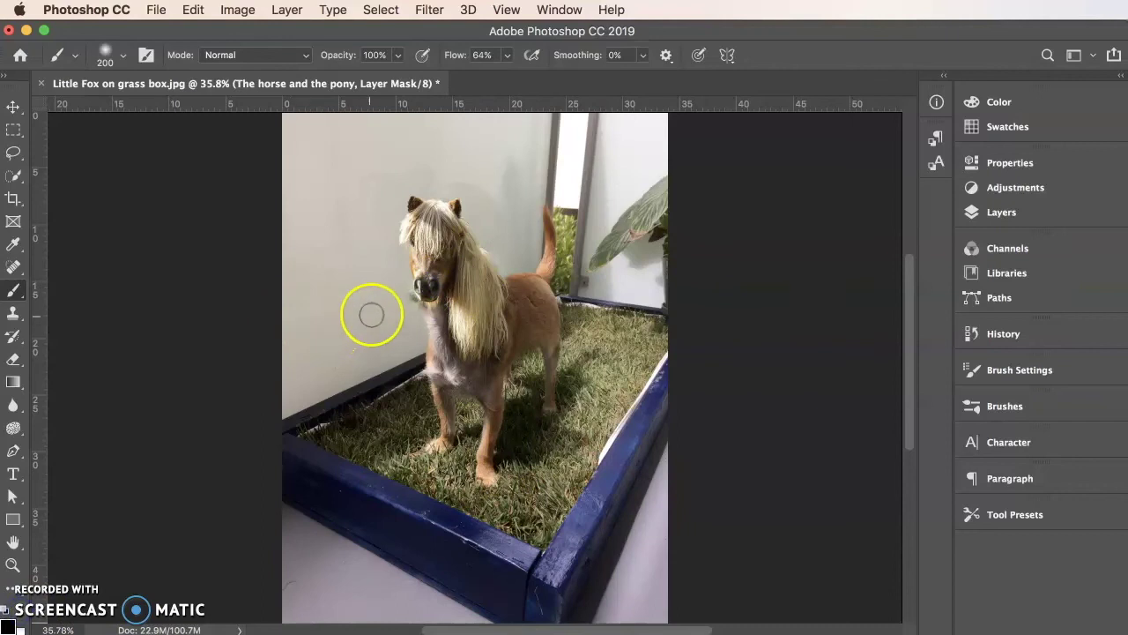
{"action": "left_click", "coordinate": [398, 296]}
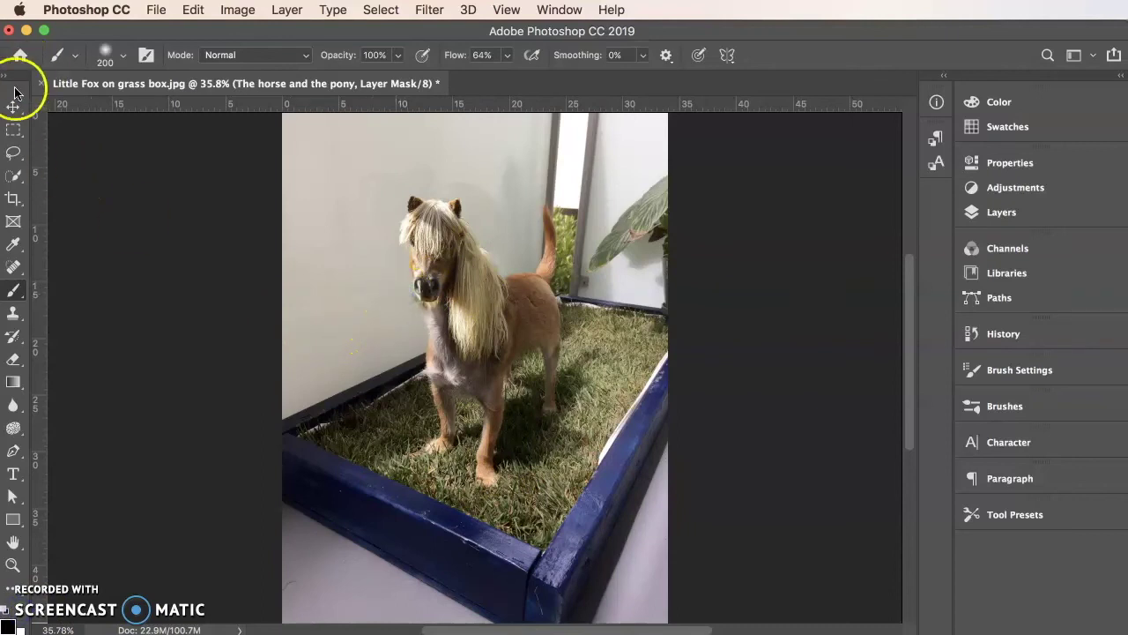
{"action": "left_click", "coordinate": [12, 102]}
{"action": "left_click_drag", "start_coordinate": [410, 240], "coordinate": [439, 275]}
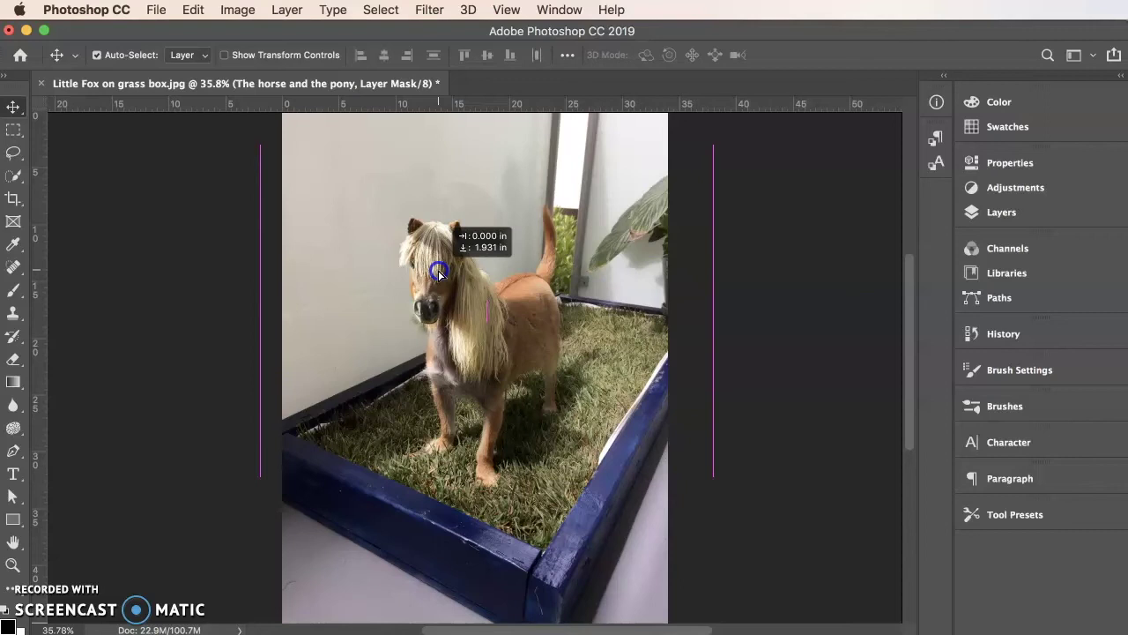
{"action": "mouse_move", "coordinate": [439, 275]}
{"action": "left_mouse_down"}
{"action": "mouse_move", "coordinate": [439, 256]}
{"action": "mouse_move", "coordinate": [443, 286]}
{"action": "left_mouse_up"}
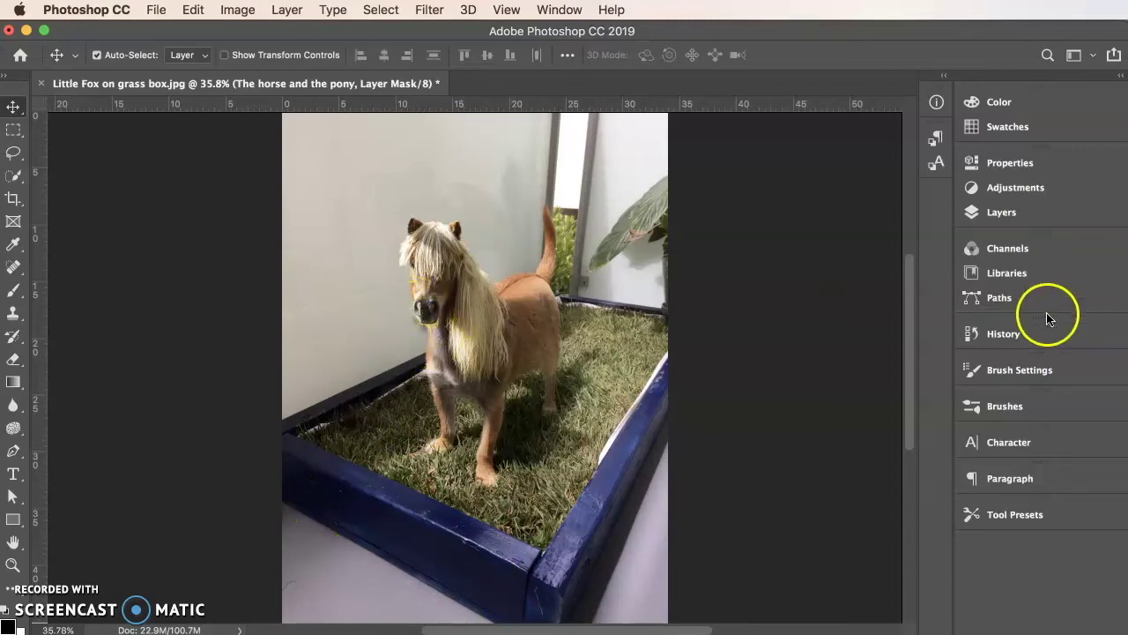
- Zoom in on the pony and lower the brush flow to about 21%
{"action": "left_click", "coordinate": [1000, 213]}
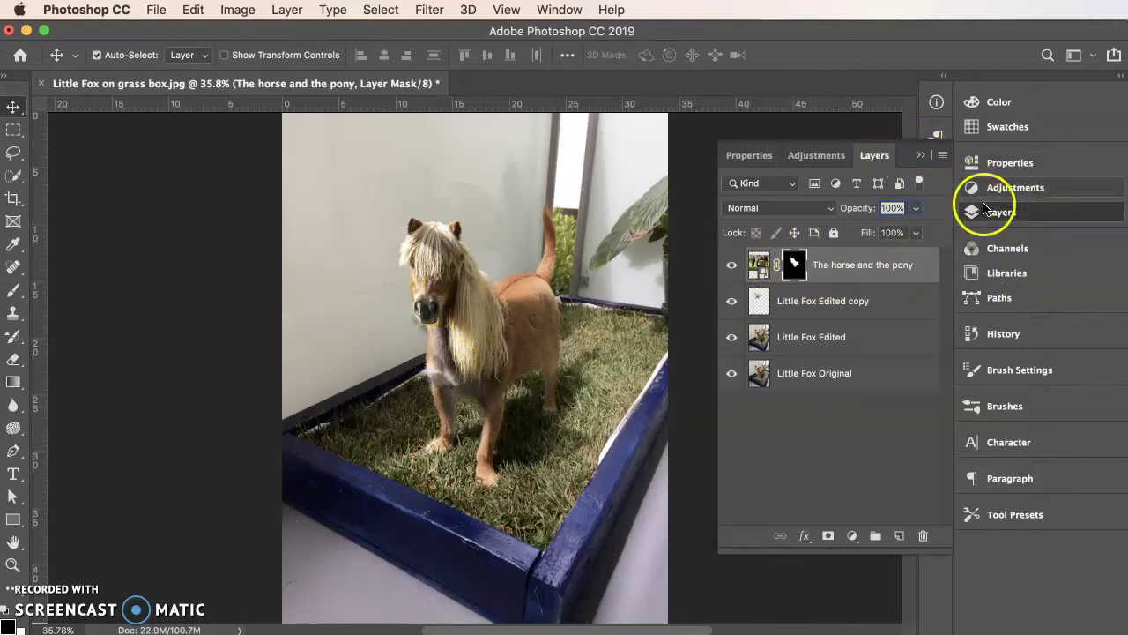
{"action": "left_click", "coordinate": [921, 155]}
{"action": "key", "text": "super+equal"}
{"action": "key", "text": "super+equal"}
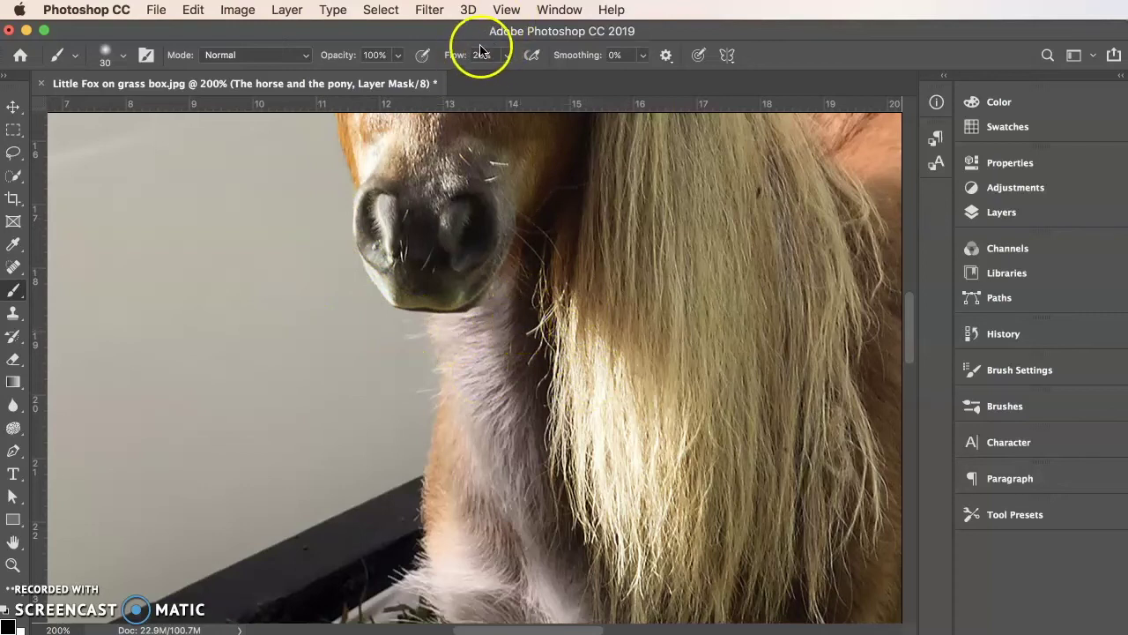
{"action": "left_click", "coordinate": [507, 57]}
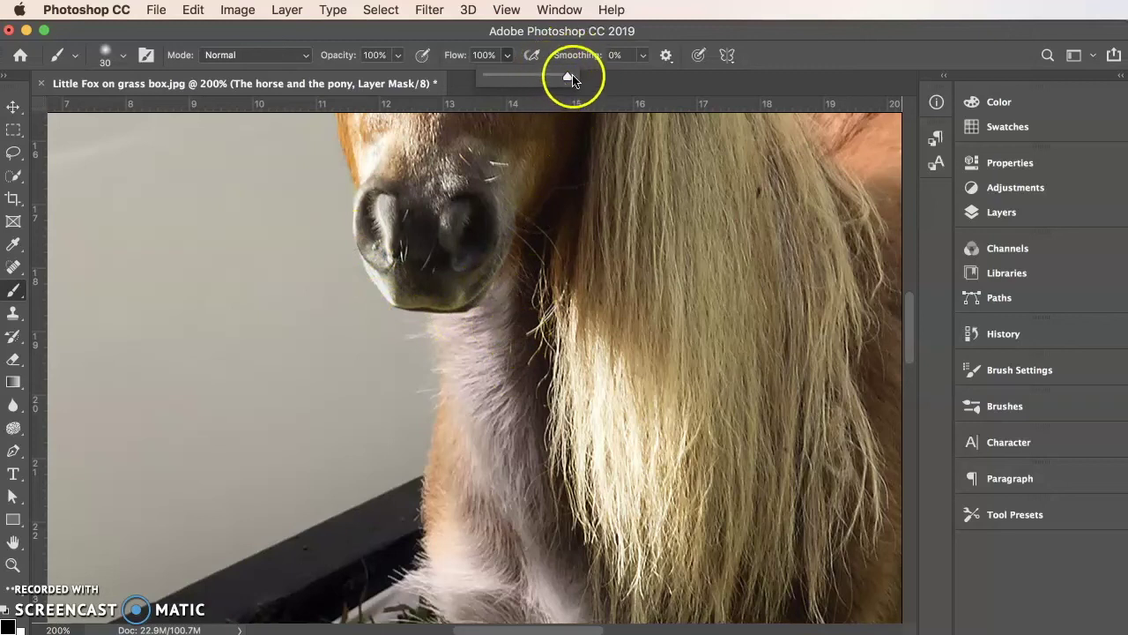
{"action": "left_click_drag", "start_coordinate": [544, 75], "coordinate": [518, 73]}
{"action": "left_click", "coordinate": [507, 353]}
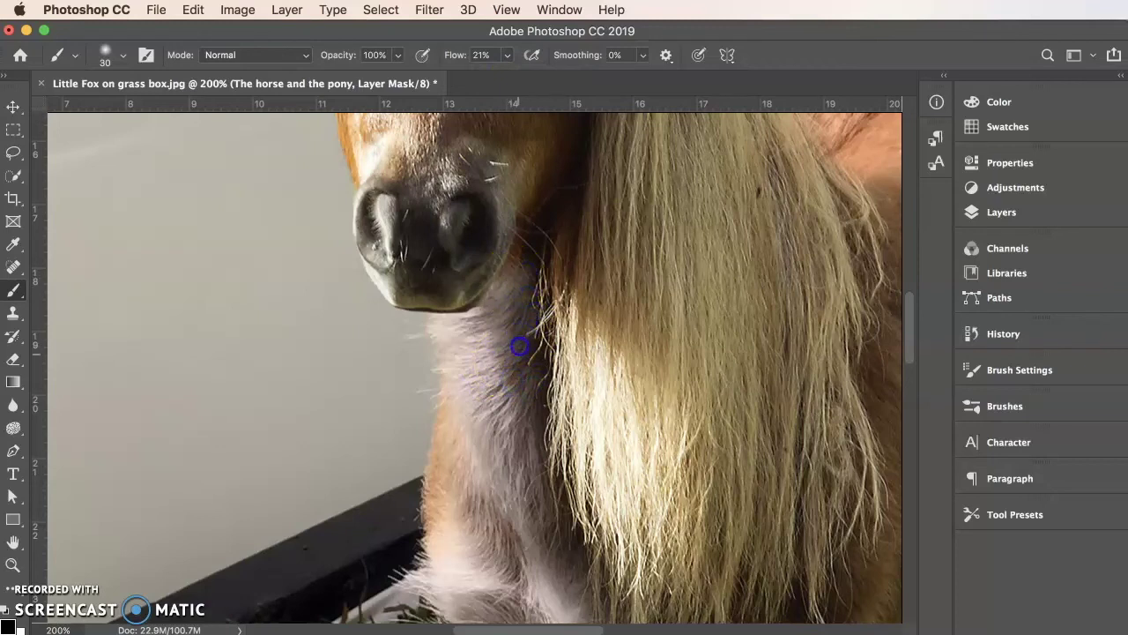
- Soften the mask on the fur near the armpit and blend the mane into the dog
{"action": "scroll", "coordinate": [574, 453], "scroll_direction": "down", "scroll_amount": 4}
{"action": "scroll", "coordinate": [686, 406], "scroll_direction": "down", "scroll_amount": 2}
{"action": "scroll", "coordinate": [828, 395], "scroll_direction": "down", "scroll_amount": 3}
{"action": "scroll", "coordinate": [786, 365], "scroll_direction": "up", "scroll_amount": 2}
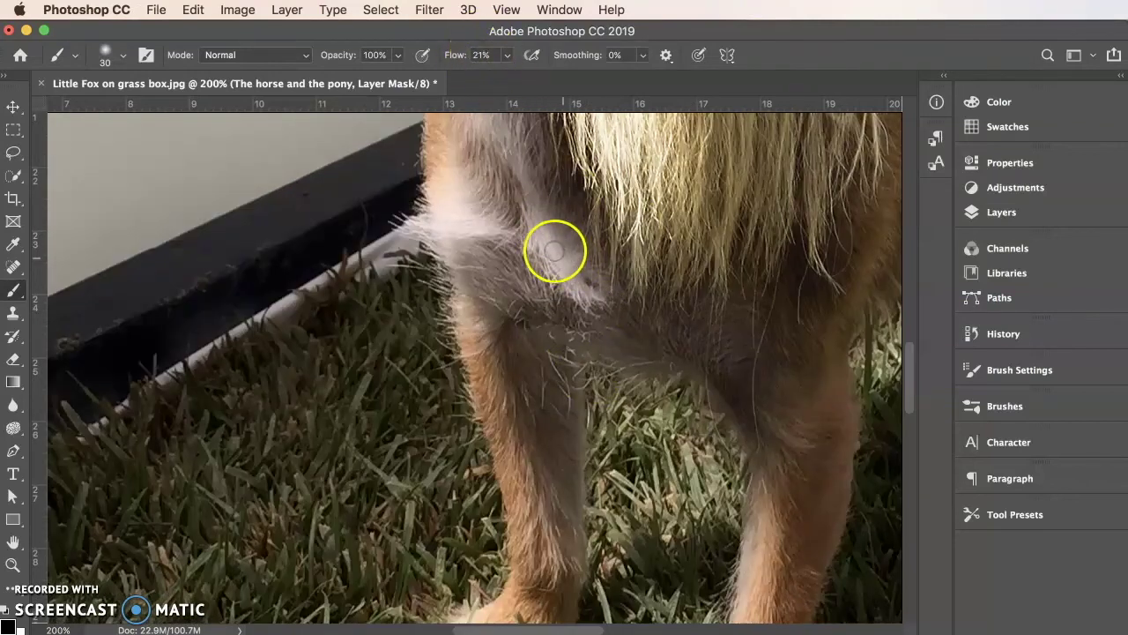
{"action": "left_click_drag", "start_coordinate": [553, 250], "coordinate": [566, 210]}
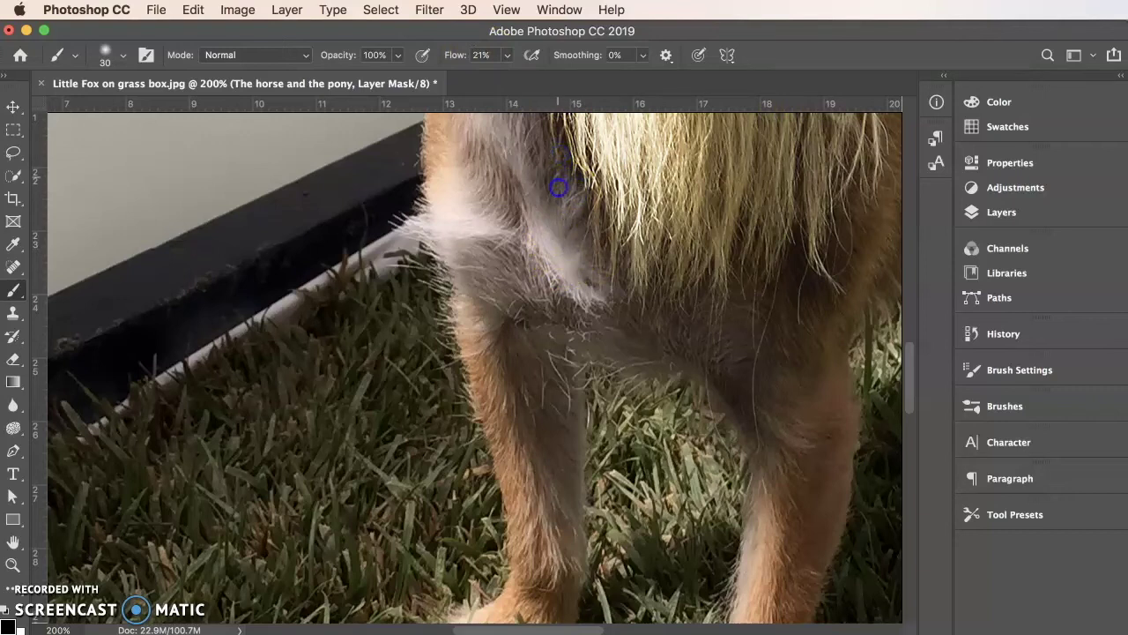
{"action": "left_click_drag", "start_coordinate": [574, 215], "coordinate": [594, 245]}
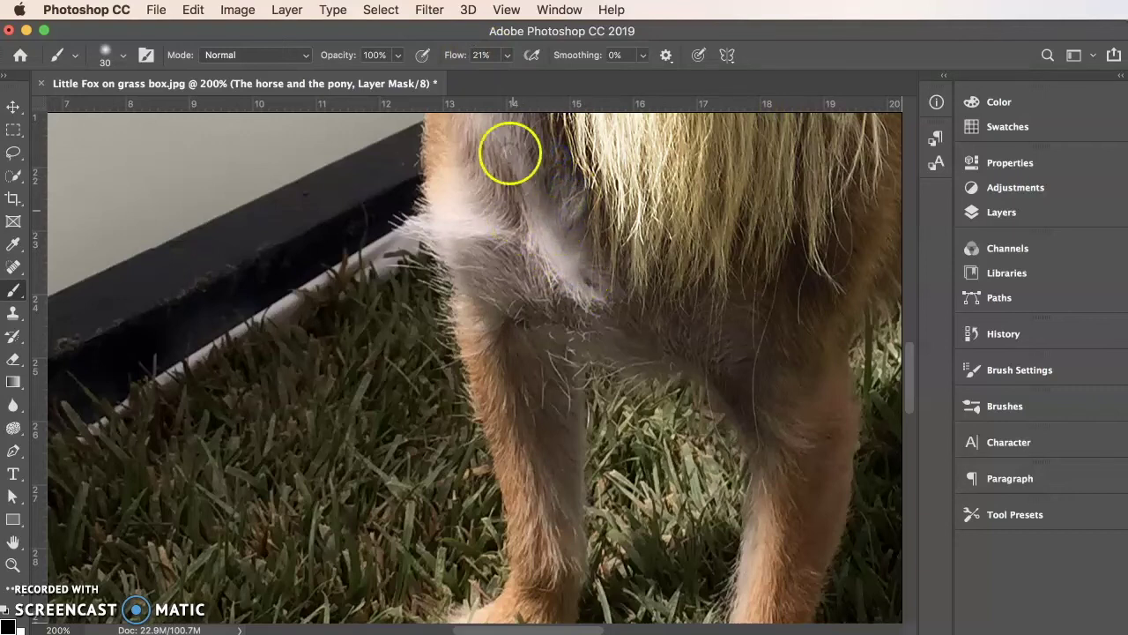
{"action": "scroll", "coordinate": [582, 261], "scroll_direction": "up", "scroll_amount": 6}
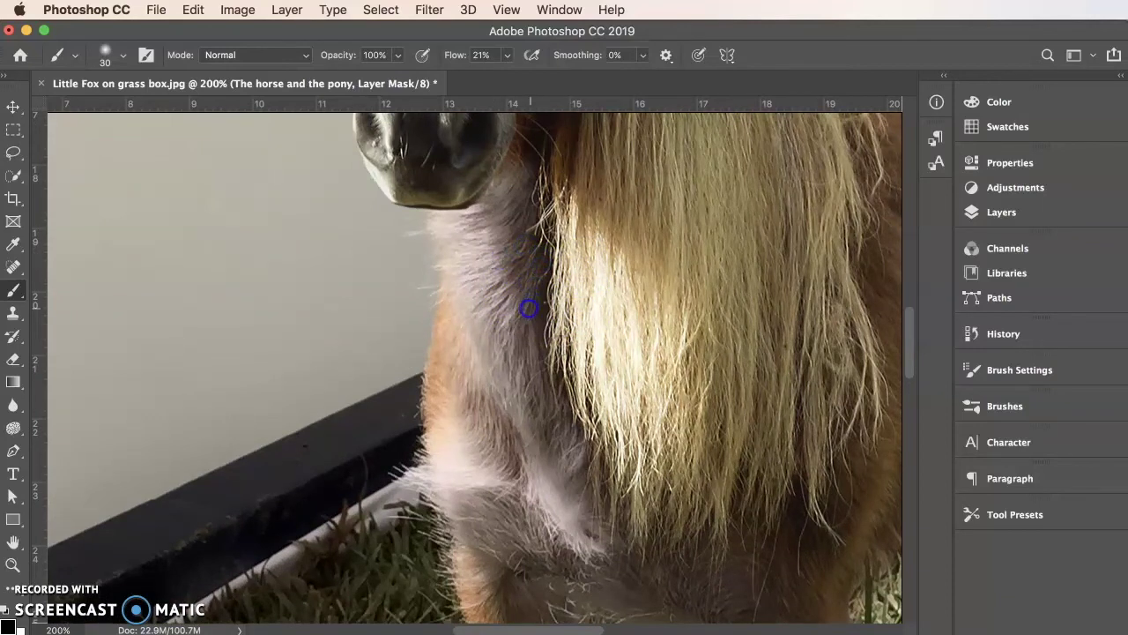
{"action": "mouse_move", "coordinate": [634, 272]}
{"action": "left_mouse_down"}
{"action": "mouse_move", "coordinate": [630, 363]}
{"action": "mouse_move", "coordinate": [641, 233]}
{"action": "mouse_move", "coordinate": [667, 372]}
{"action": "mouse_move", "coordinate": [641, 297]}
{"action": "mouse_move", "coordinate": [591, 325]}
{"action": "mouse_move", "coordinate": [595, 247]}
{"action": "mouse_move", "coordinate": [639, 260]}
{"action": "mouse_move", "coordinate": [683, 257]}
{"action": "mouse_move", "coordinate": [715, 326]}
{"action": "mouse_move", "coordinate": [607, 281]}
{"action": "mouse_move", "coordinate": [584, 288]}
{"action": "mouse_move", "coordinate": [675, 263]}
{"action": "mouse_move", "coordinate": [705, 291]}
{"action": "mouse_move", "coordinate": [702, 253]}
{"action": "mouse_move", "coordinate": [612, 250]}
{"action": "mouse_move", "coordinate": [627, 270]}
{"action": "mouse_move", "coordinate": [661, 279]}
{"action": "mouse_move", "coordinate": [653, 291]}
{"action": "mouse_move", "coordinate": [614, 268]}
{"action": "mouse_move", "coordinate": [572, 350]}
{"action": "left_mouse_up"}
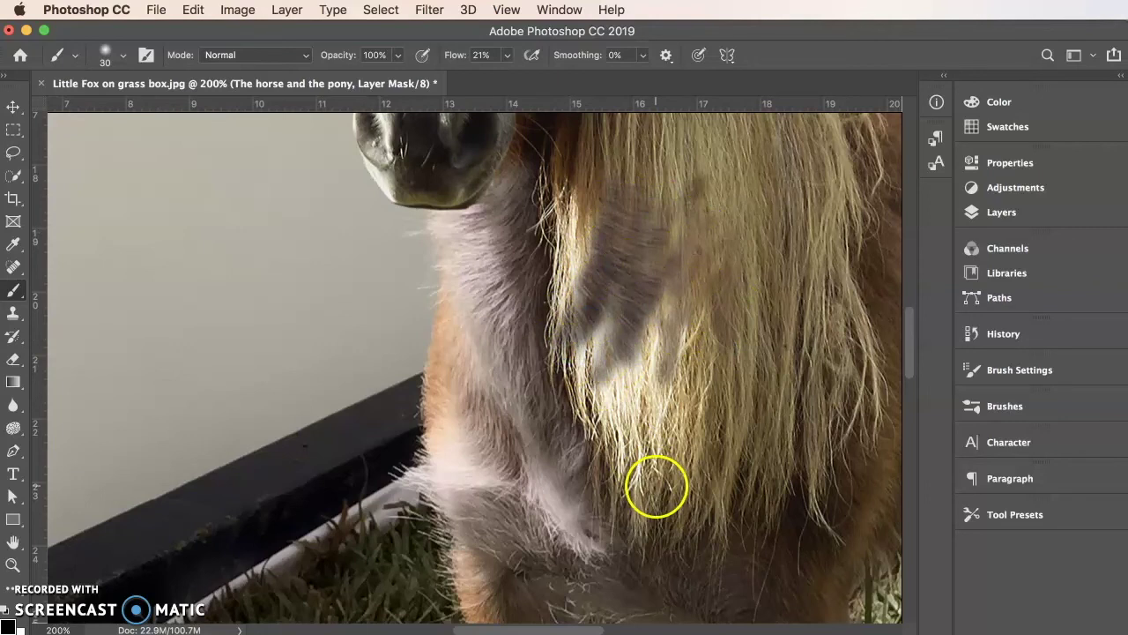
- Revert the last mane brush stroke using the History panel
{"action": "left_click", "coordinate": [1003, 333]}
{"action": "left_click", "coordinate": [820, 570]}
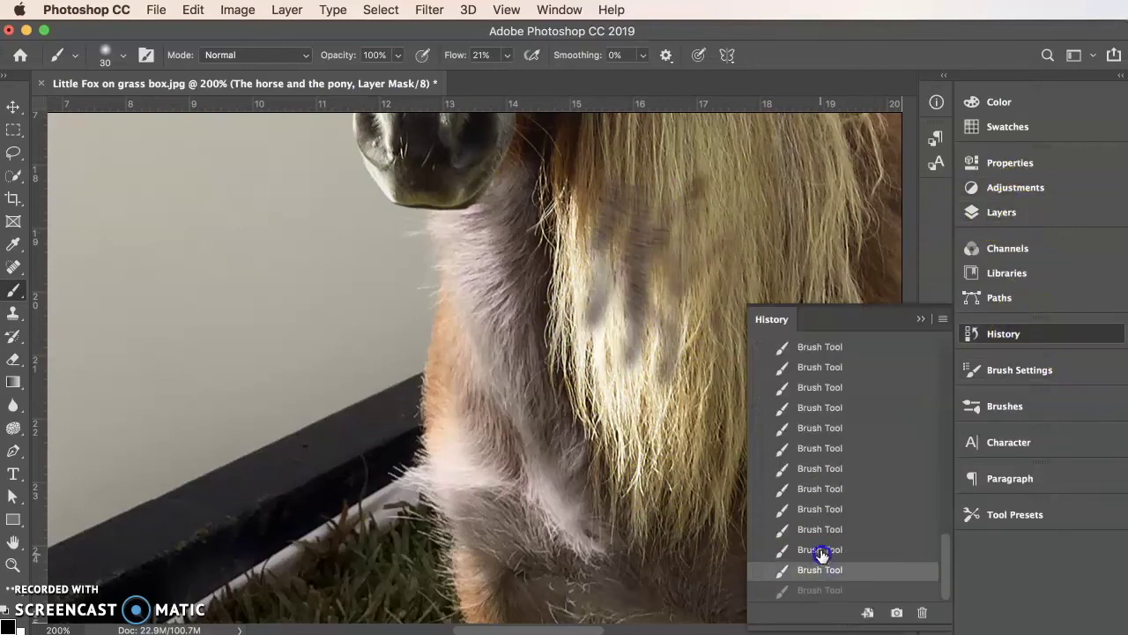
{"action": "left_click", "coordinate": [822, 550]}
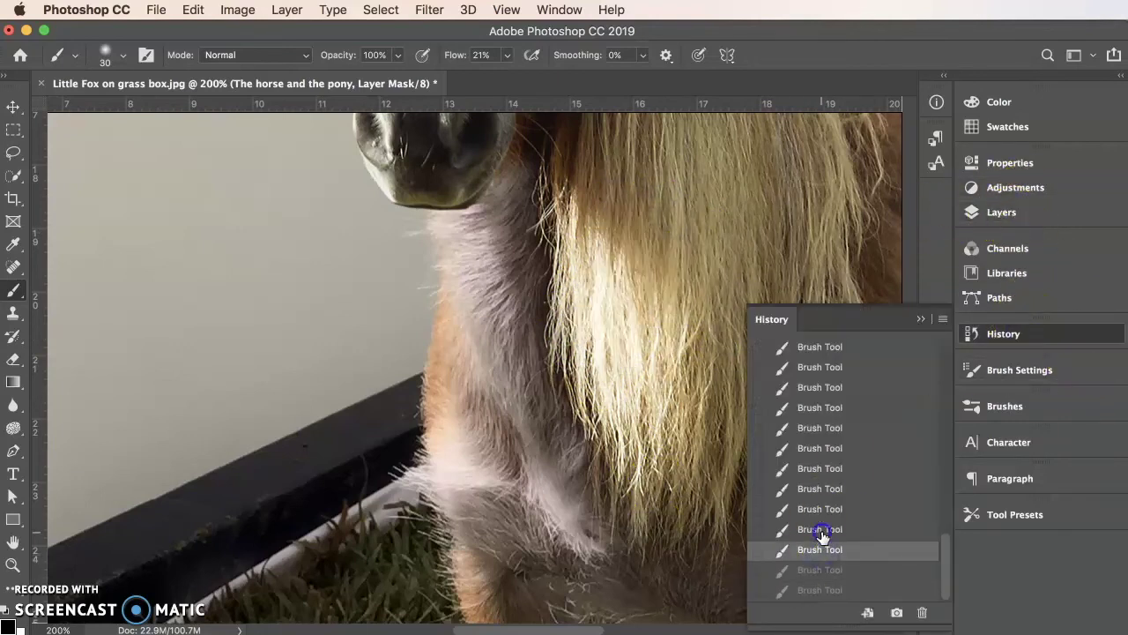
{"action": "left_click", "coordinate": [920, 320]}
{"action": "scroll", "coordinate": [705, 511], "scroll_direction": "right", "scroll_amount": 3}
- Zoom out and set the brush to size 90 with 100% flow
{"action": "key", "text": "super+minus"}
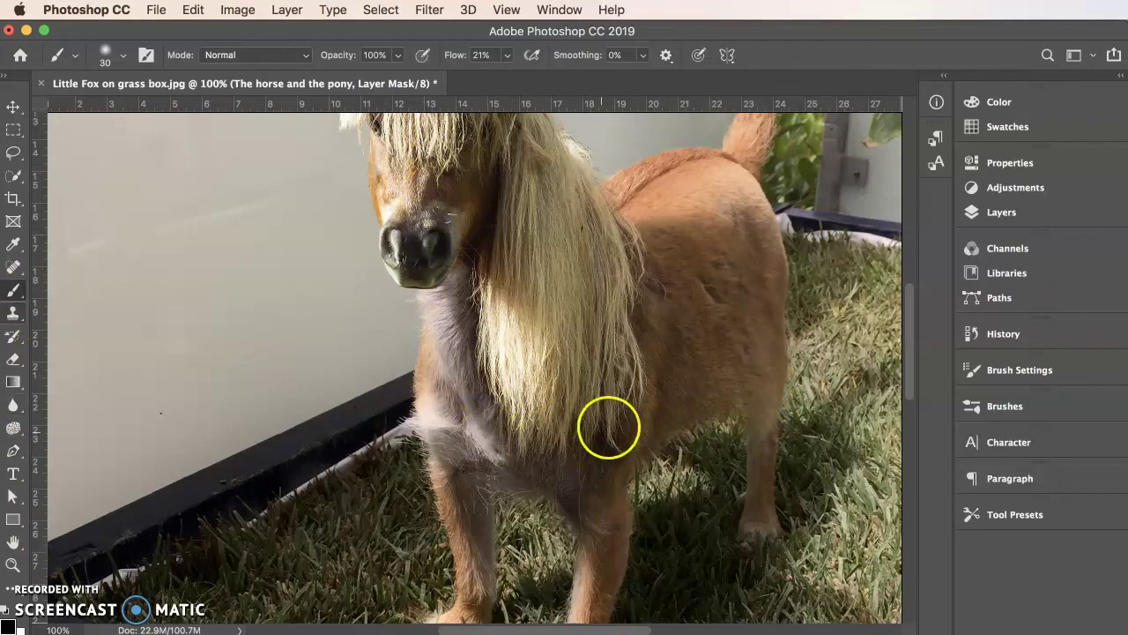
{"action": "key", "text": "bracketright"}
{"action": "key", "text": "bracketright"}
{"action": "key", "text": "bracketright"}
{"action": "key", "text": "bracketright"}
{"action": "key", "text": "bracketright"}
{"action": "key", "text": "bracketright"}
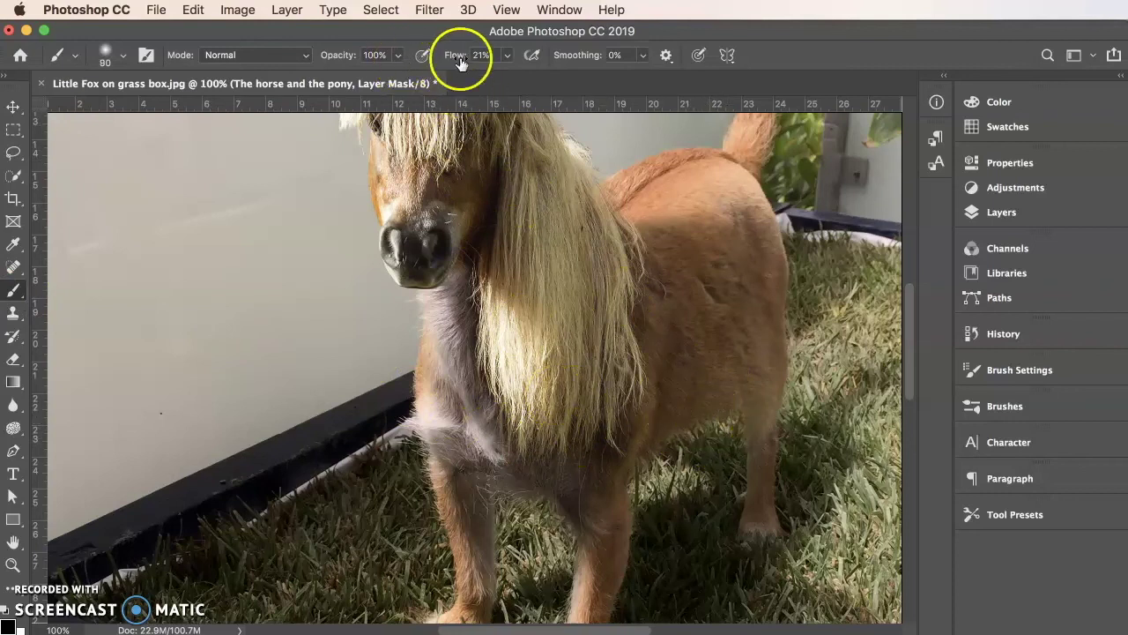
{"action": "left_click", "coordinate": [506, 56]}
{"action": "left_click_drag", "start_coordinate": [507, 75], "coordinate": [635, 80]}
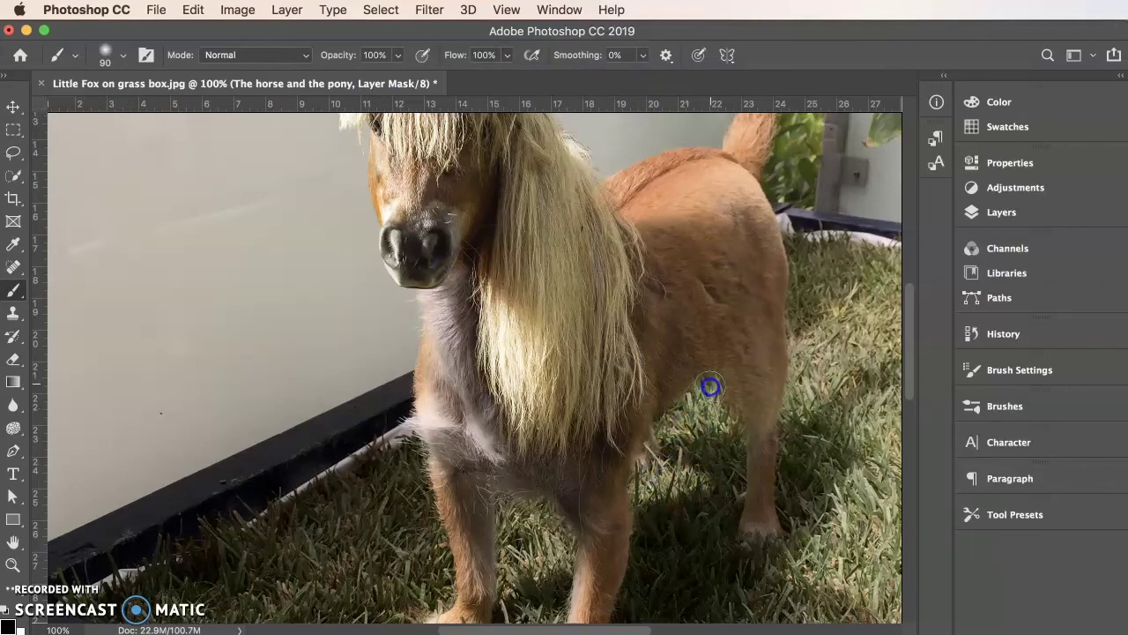
- Paint the mask over the pony's flank, hind leg and hindquarters
{"action": "left_click", "coordinate": [717, 340]}
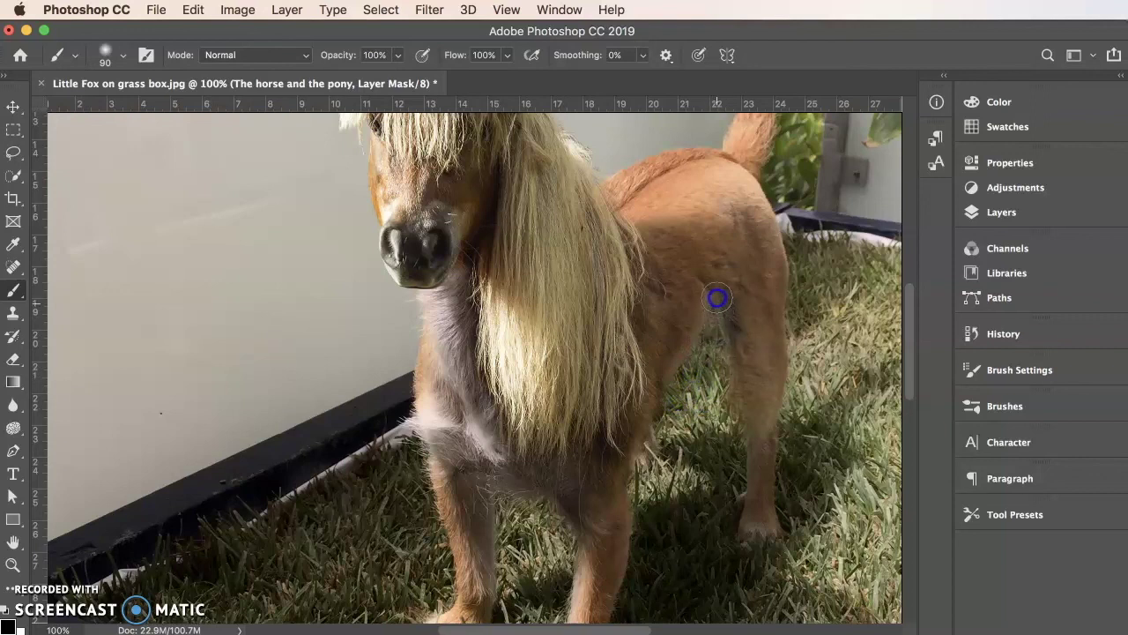
{"action": "left_click_drag", "start_coordinate": [720, 332], "coordinate": [724, 402]}
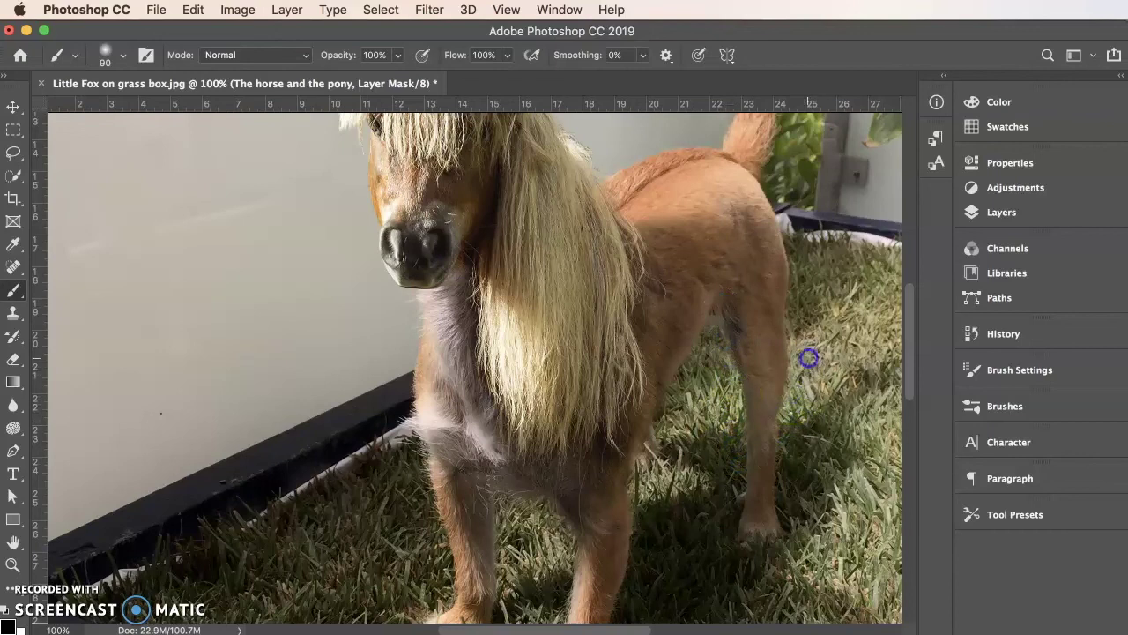
{"action": "left_click_drag", "start_coordinate": [798, 352], "coordinate": [807, 481]}
{"action": "mouse_move", "coordinate": [738, 448]}
{"action": "left_mouse_down"}
{"action": "mouse_move", "coordinate": [713, 368]}
{"action": "mouse_move", "coordinate": [708, 270]}
{"action": "mouse_move", "coordinate": [745, 282]}
{"action": "mouse_move", "coordinate": [784, 360]}
{"action": "mouse_move", "coordinate": [773, 308]}
{"action": "mouse_move", "coordinate": [713, 221]}
{"action": "mouse_move", "coordinate": [713, 264]}
{"action": "mouse_move", "coordinate": [711, 234]}
{"action": "left_mouse_up"}
{"action": "scroll", "coordinate": [773, 365], "scroll_direction": "up", "scroll_amount": 2}
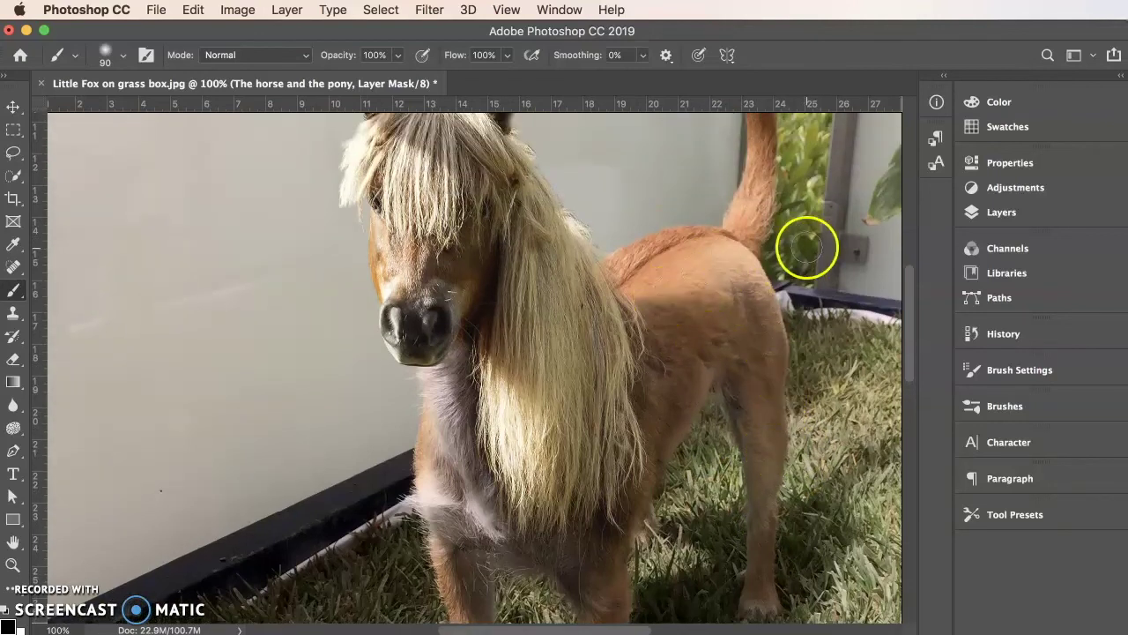
{"action": "mouse_move", "coordinate": [807, 247]}
{"action": "left_mouse_down"}
{"action": "mouse_move", "coordinate": [667, 360]}
{"action": "mouse_move", "coordinate": [672, 385]}
{"action": "mouse_move", "coordinate": [714, 277]}
{"action": "mouse_move", "coordinate": [645, 296]}
{"action": "mouse_move", "coordinate": [692, 245]}
{"action": "mouse_move", "coordinate": [719, 262]}
{"action": "mouse_move", "coordinate": [665, 292]}
{"action": "mouse_move", "coordinate": [766, 274]}
{"action": "mouse_move", "coordinate": [697, 290]}
{"action": "left_mouse_up"}
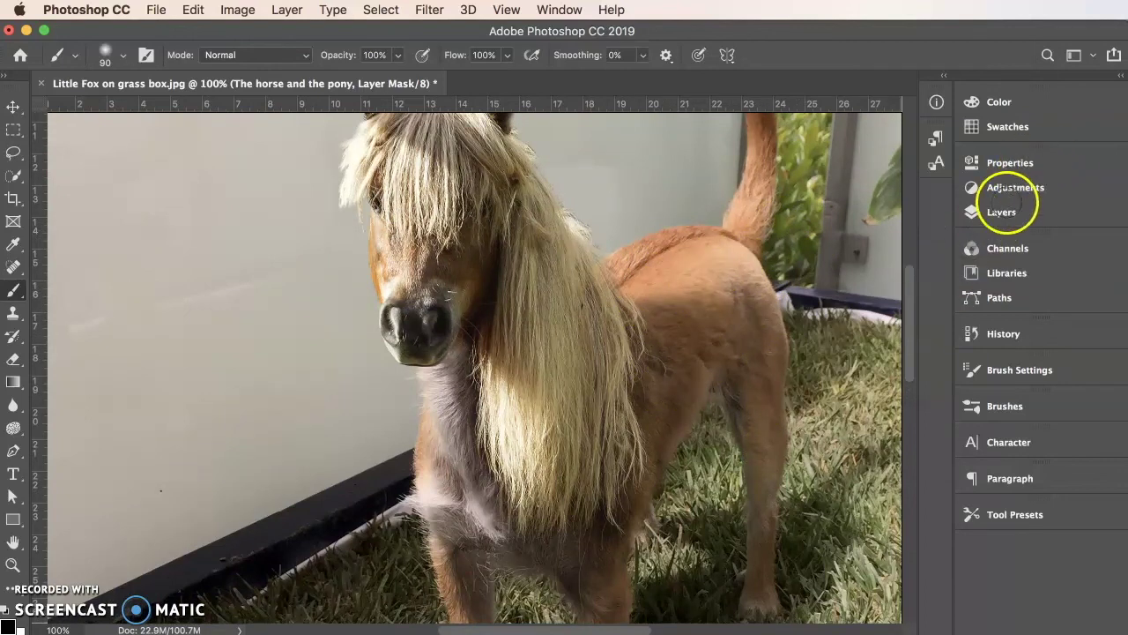
- Swap colours, paint the mask across the pony's back and rump, and set flow to 27%
{"action": "left_click", "coordinate": [1005, 212]}
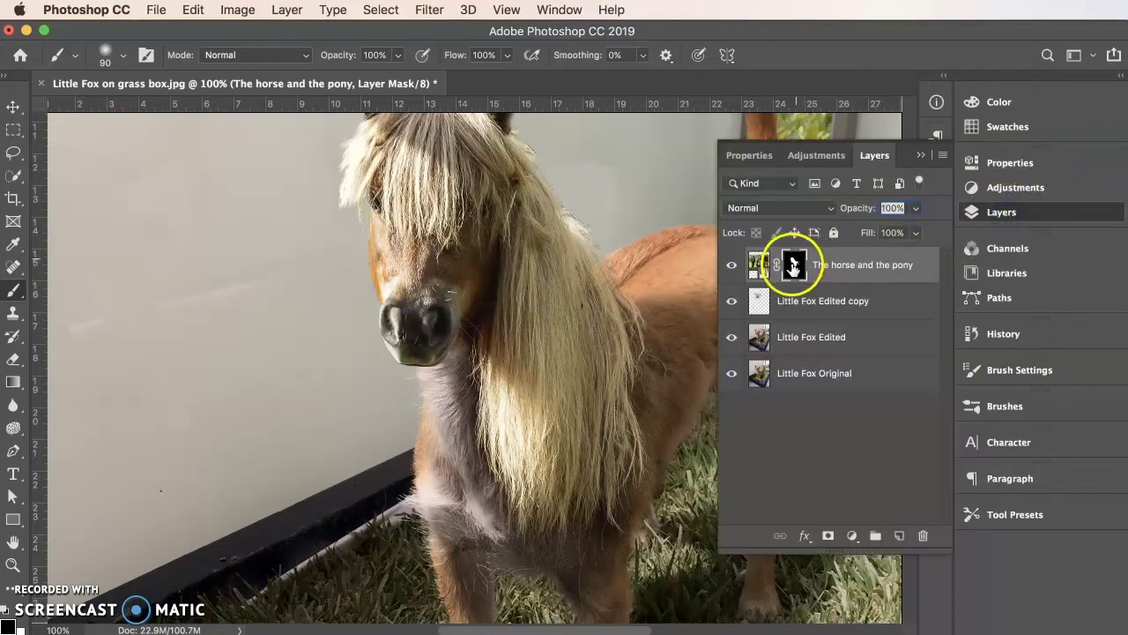
{"action": "left_click", "coordinate": [989, 214]}
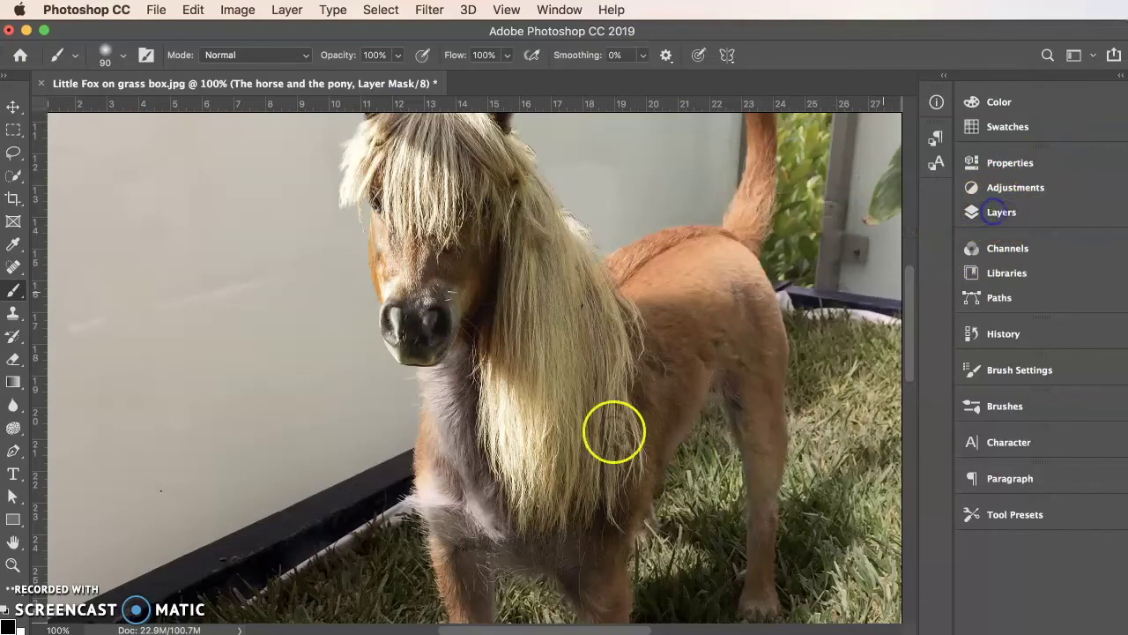
{"action": "left_click", "coordinate": [5, 608]}
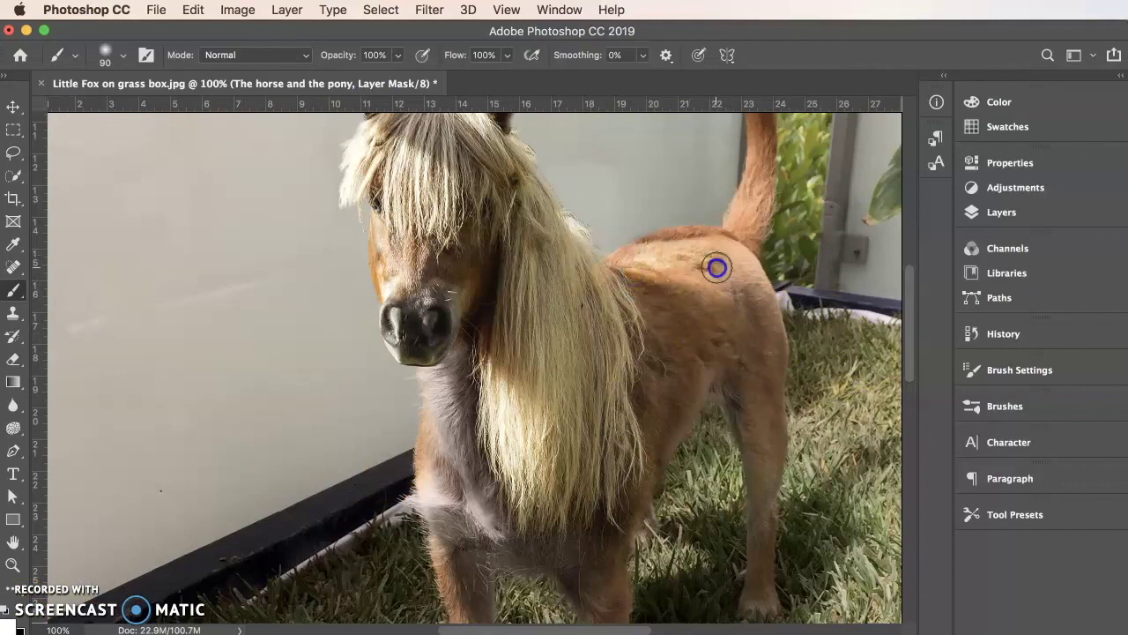
{"action": "mouse_move", "coordinate": [713, 262]}
{"action": "left_mouse_down"}
{"action": "mouse_move", "coordinate": [739, 282]}
{"action": "mouse_move", "coordinate": [712, 283]}
{"action": "mouse_move", "coordinate": [748, 321]}
{"action": "mouse_move", "coordinate": [733, 286]}
{"action": "mouse_move", "coordinate": [759, 325]}
{"action": "left_mouse_up"}
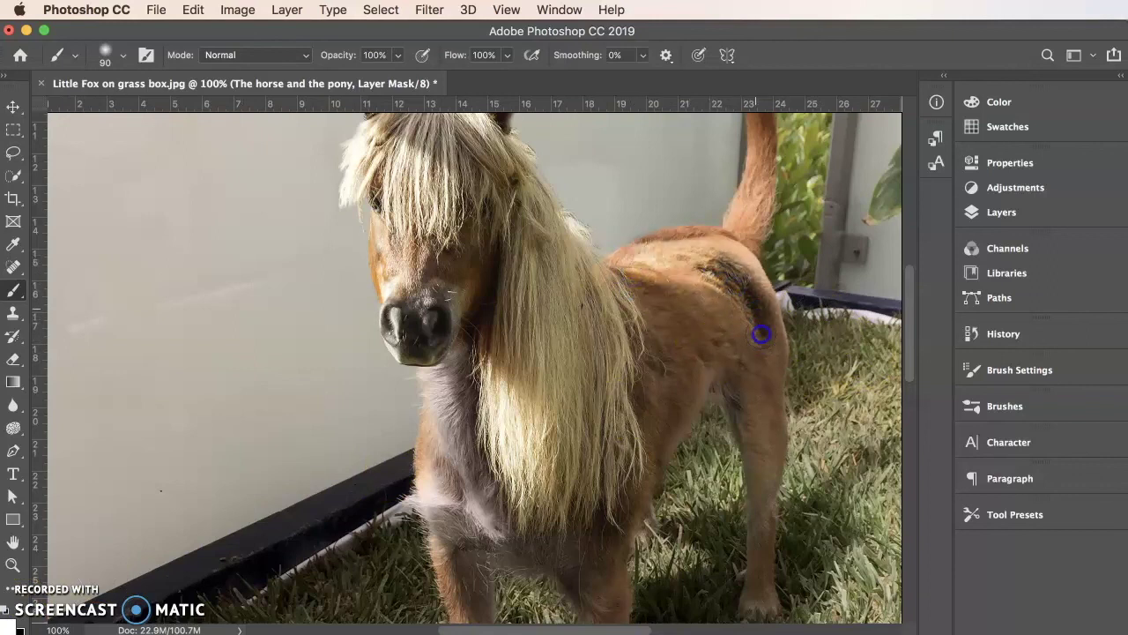
{"action": "left_click_drag", "start_coordinate": [769, 380], "coordinate": [786, 366]}
{"action": "key", "text": "shift+2"}
{"action": "key", "text": "shift+7"}
{"action": "key", "text": "super+0"}
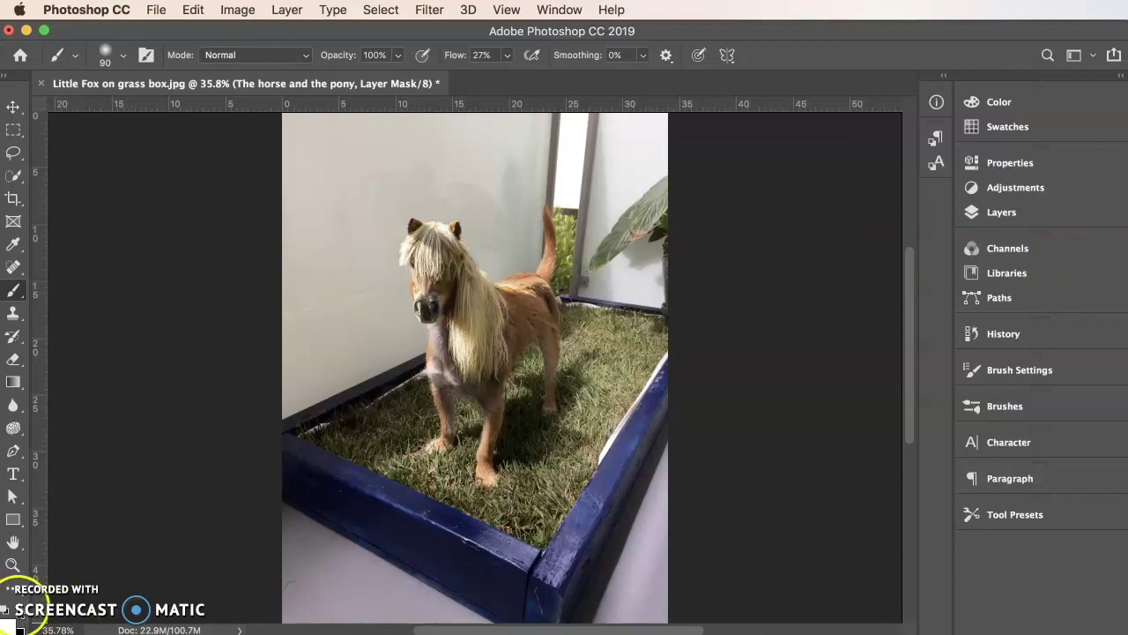
- Paint black over the mane strands on the pony's back and enlarge the brush to 250
{"action": "left_click", "coordinate": [15, 608]}
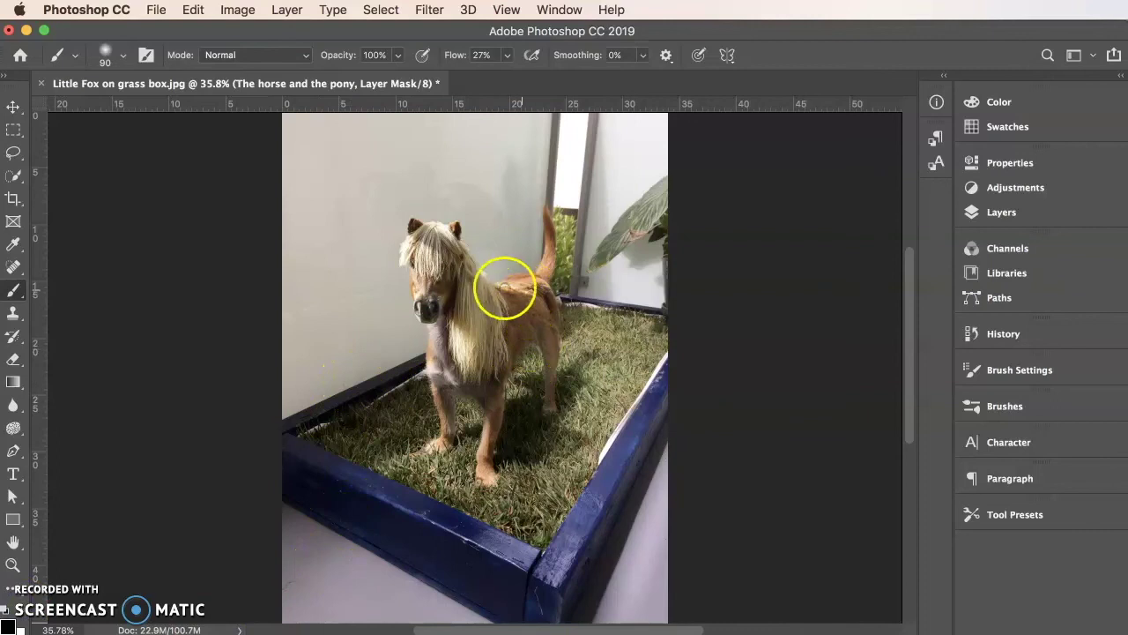
{"action": "mouse_move", "coordinate": [504, 288]}
{"action": "left_mouse_down"}
{"action": "mouse_move", "coordinate": [539, 297]}
{"action": "mouse_move", "coordinate": [529, 315]}
{"action": "mouse_move", "coordinate": [548, 305]}
{"action": "mouse_move", "coordinate": [529, 276]}
{"action": "mouse_move", "coordinate": [520, 302]}
{"action": "left_mouse_up"}
{"action": "key", "text": "]"}
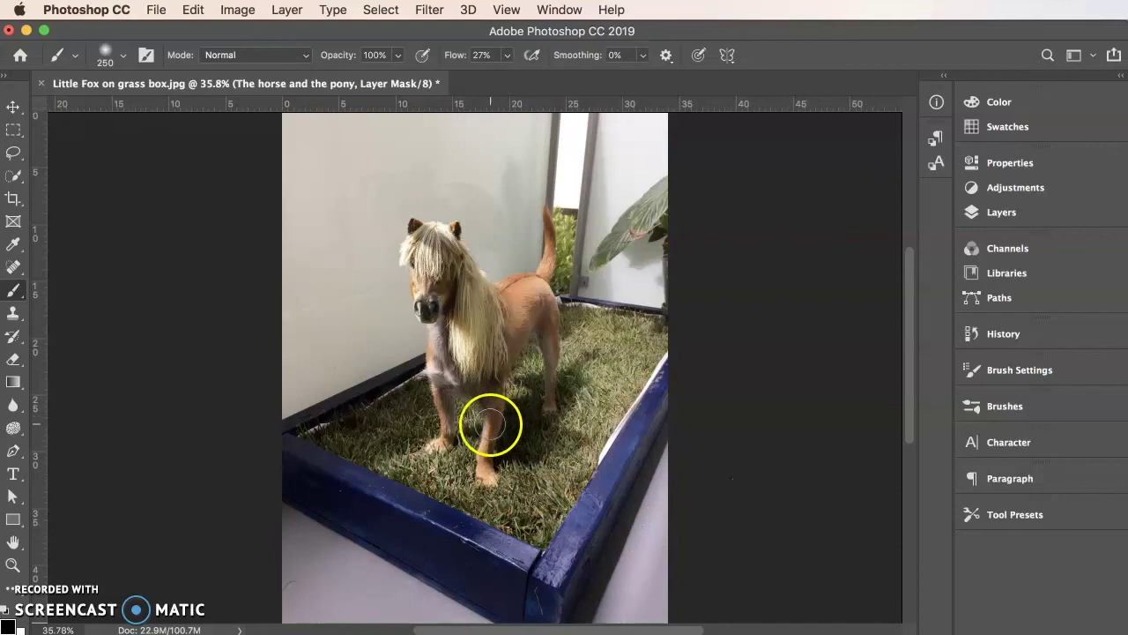
- Dab the mask over the pony's legs, back and chest to blend them into the dog
{"action": "left_click", "coordinate": [485, 420]}
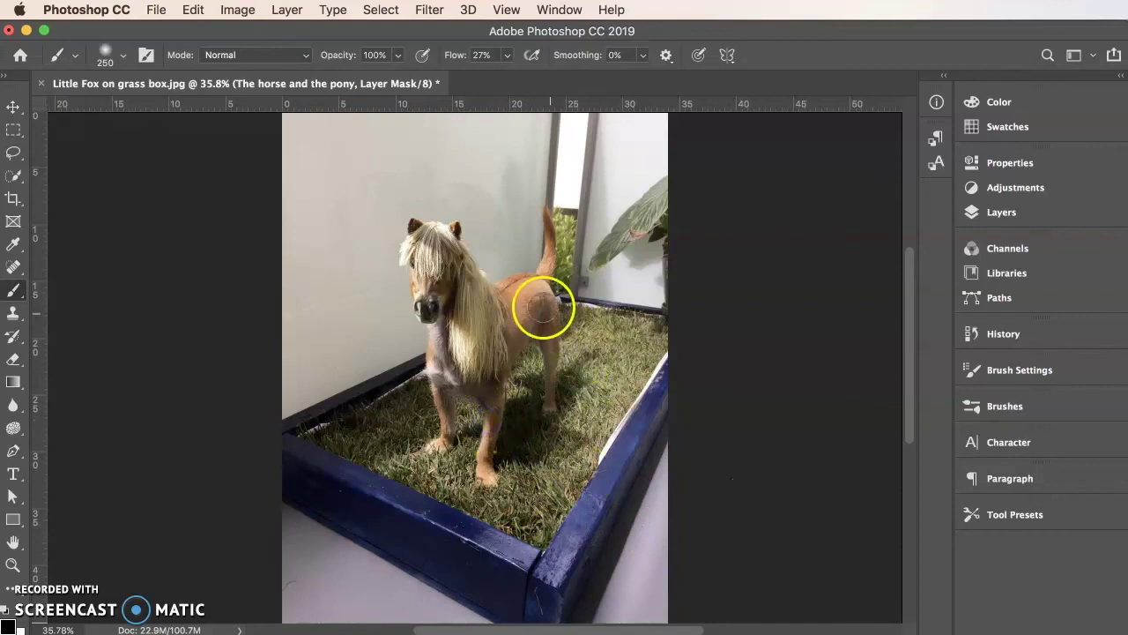
{"action": "left_click", "coordinate": [537, 288]}
{"action": "left_click", "coordinate": [547, 359]}
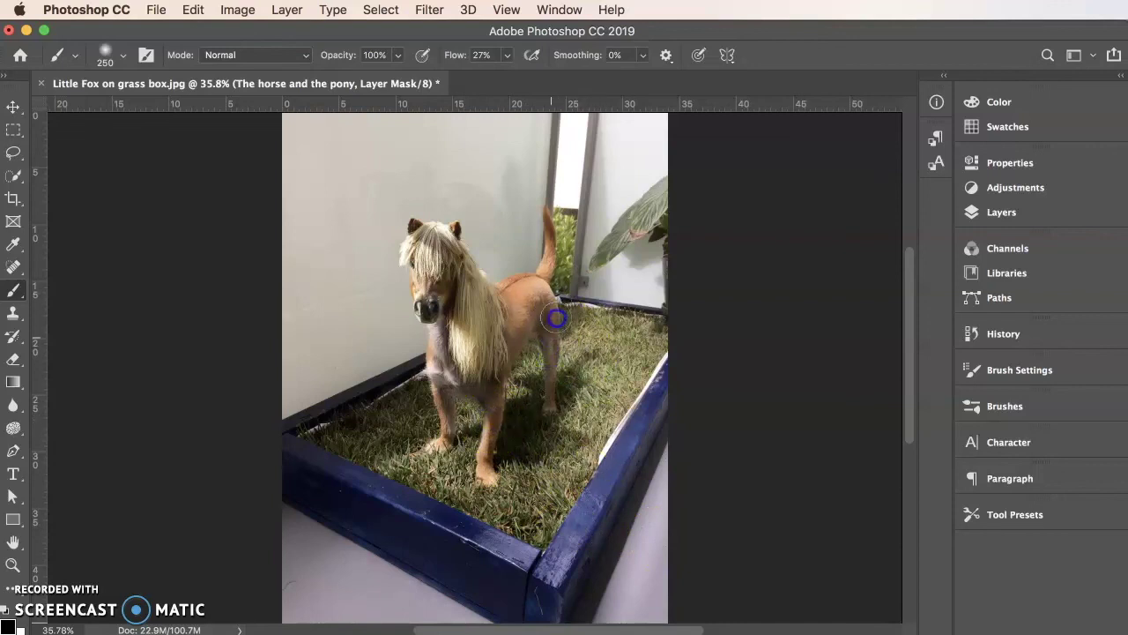
{"action": "left_click", "coordinate": [505, 277]}
{"action": "mouse_move", "coordinate": [522, 347]}
{"action": "left_mouse_down"}
{"action": "mouse_move", "coordinate": [512, 309]}
{"action": "mouse_move", "coordinate": [517, 317]}
{"action": "left_mouse_up"}
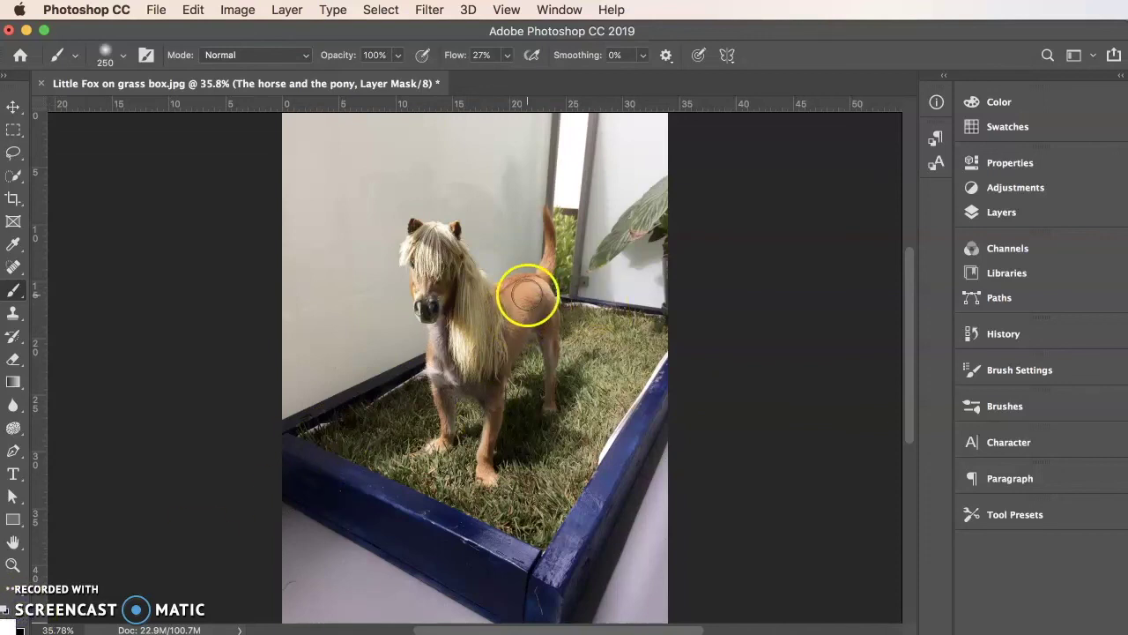
{"action": "left_click_drag", "start_coordinate": [516, 309], "coordinate": [502, 301]}
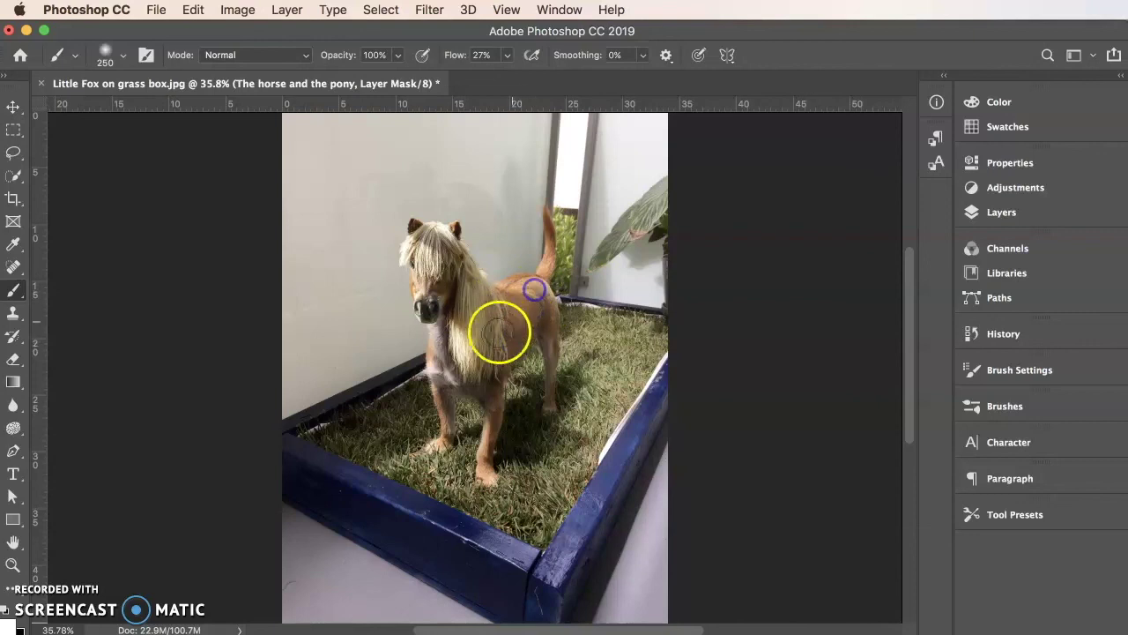
{"action": "left_click", "coordinate": [518, 322]}
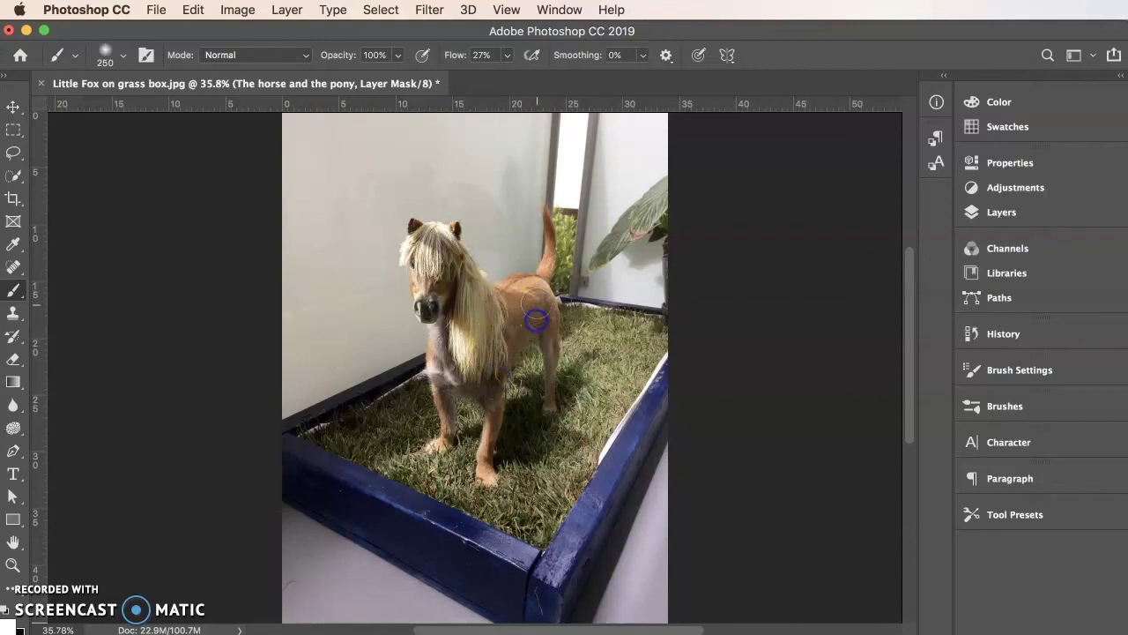
{"action": "left_click", "coordinate": [514, 347]}
{"action": "left_click", "coordinate": [624, 440]}
- Switch back to black and blend the mask over the pony's back and front legs
{"action": "left_click", "coordinate": [19, 610]}
{"action": "left_click", "coordinate": [691, 190]}
{"action": "left_click", "coordinate": [517, 285]}
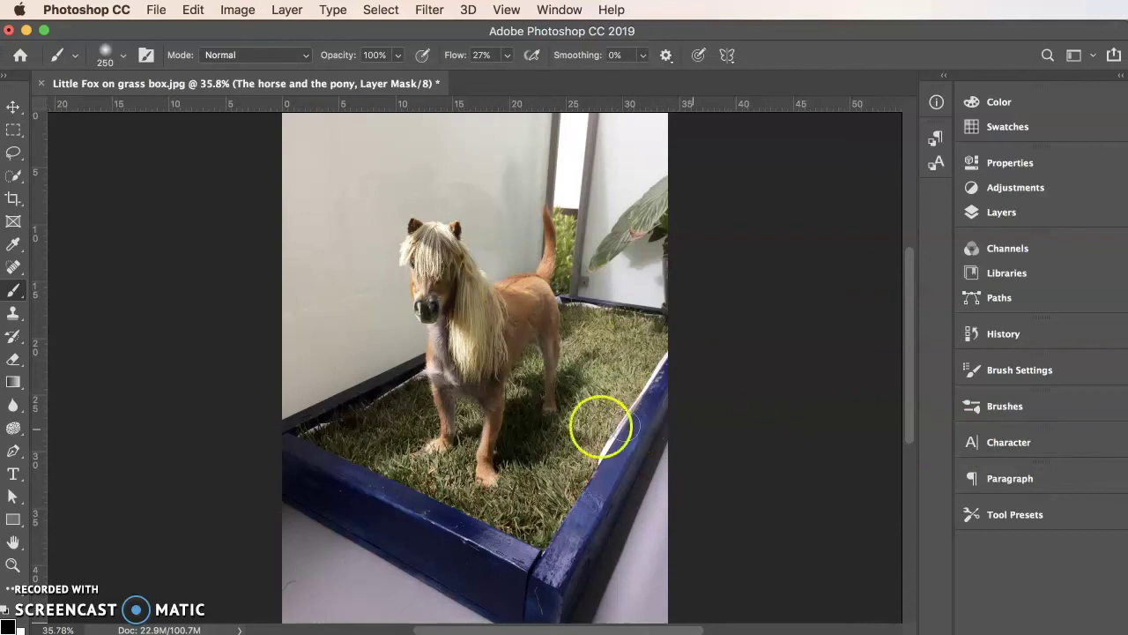
{"action": "left_click_drag", "start_coordinate": [579, 423], "coordinate": [469, 408]}
{"action": "left_click", "coordinate": [516, 421]}
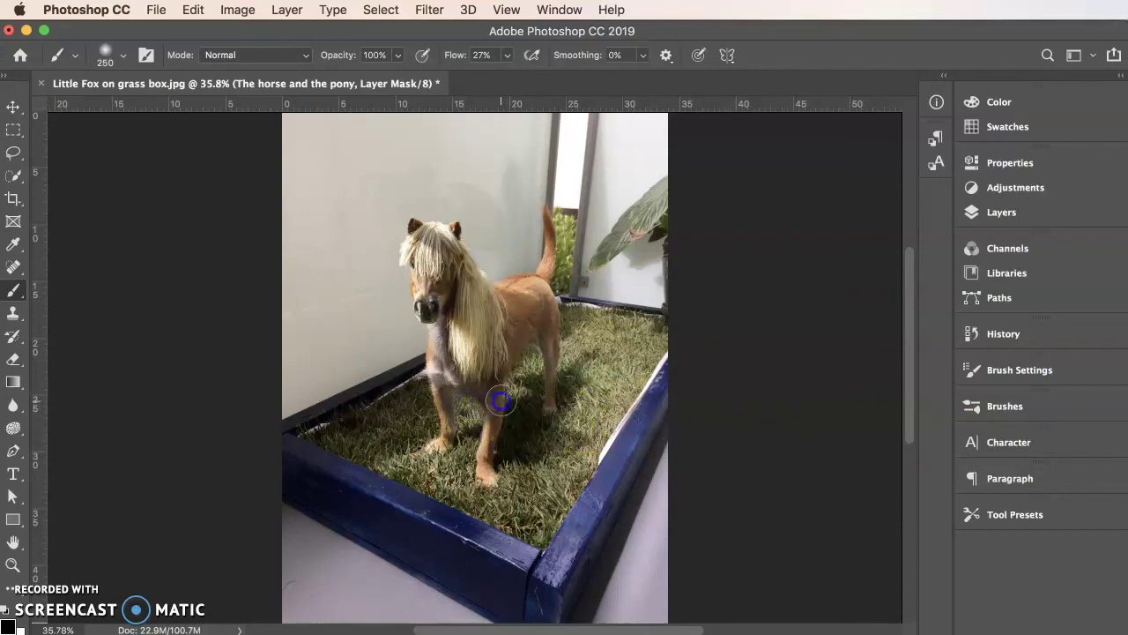
{"action": "left_click", "coordinate": [585, 461]}
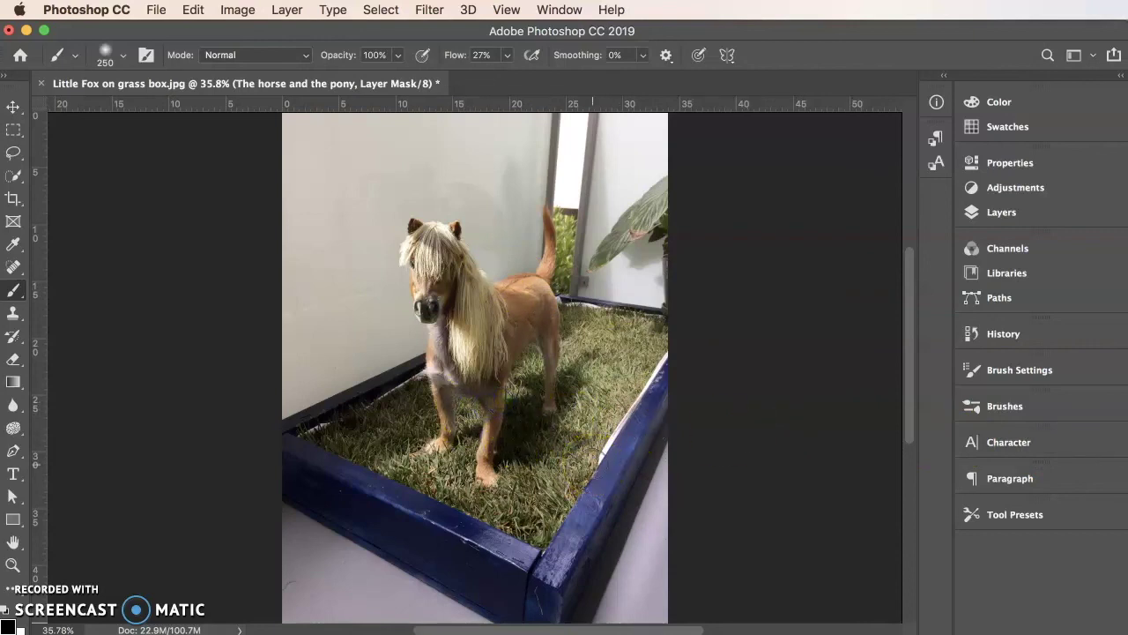